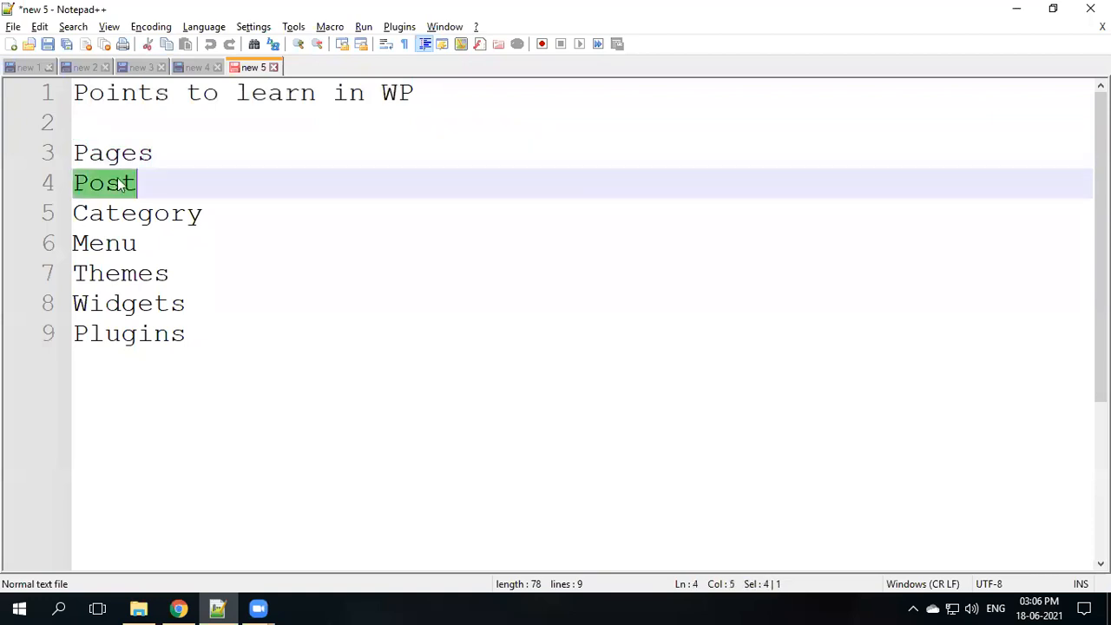
# - Highlight the Menu, Themes, Widgets and Plugins topic words in the 'new 5' list
pyautogui.doubleClick(112, 249)
pyautogui.doubleClick(100, 276)
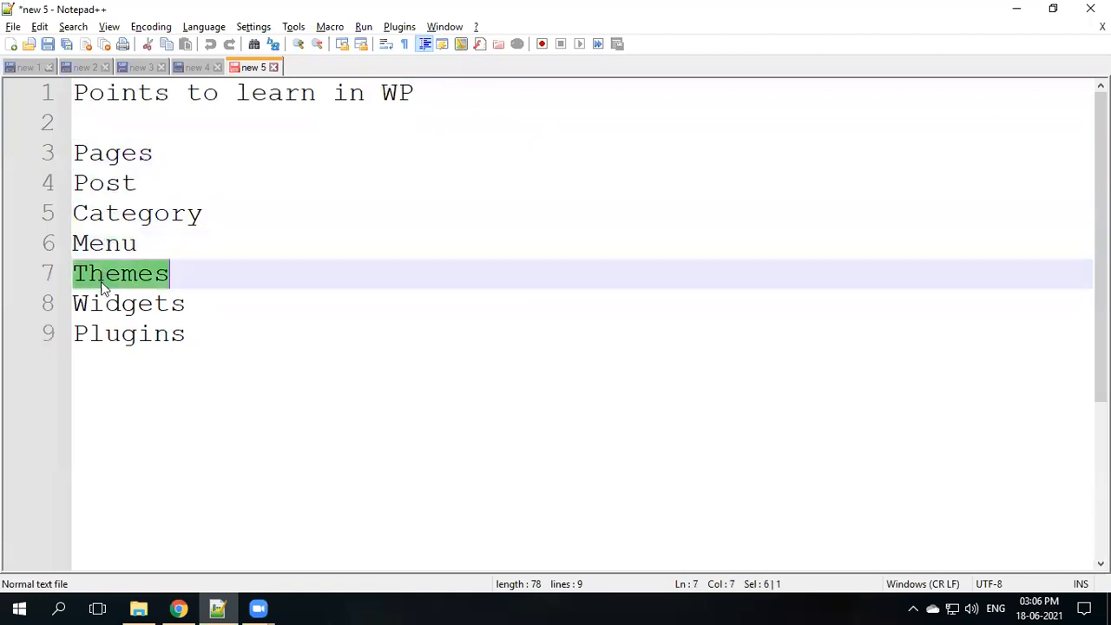
pyautogui.doubleClick(106, 302)
pyautogui.click(110, 333)
pyautogui.doubleClick(110, 333)
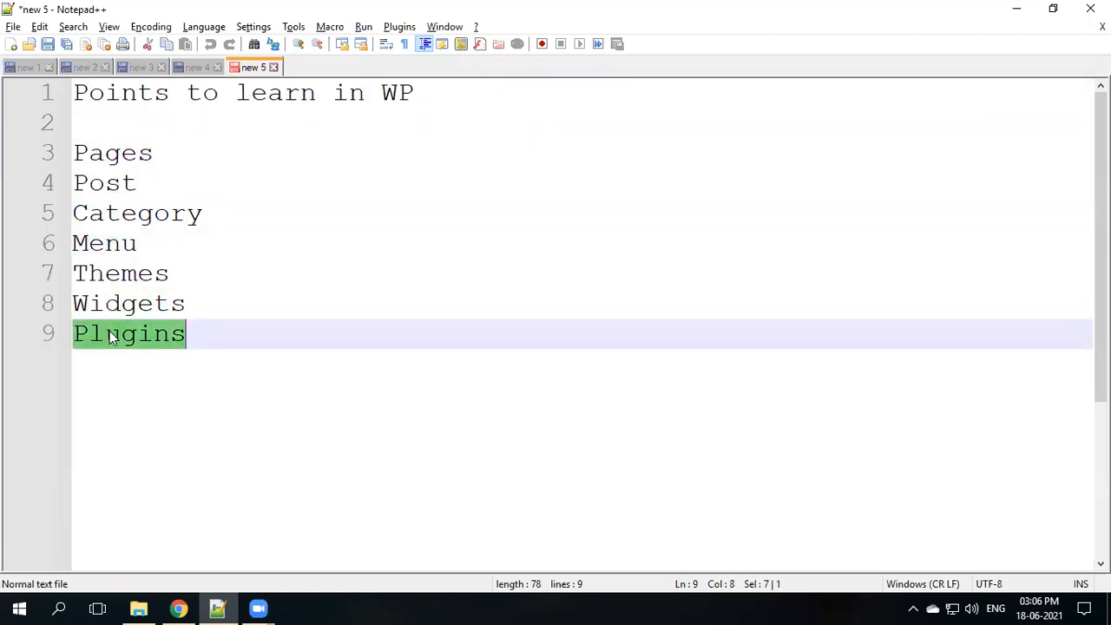
pyautogui.click(148, 333)
pyautogui.doubleClick(148, 333)
# - Select the whole topics list, then highlight Pages and Post before switching to the 'new 1' note
pyautogui.hotkey('ctrl', 'Home')
pyautogui.moveTo(94, 120); pyautogui.dragTo(203, 323)
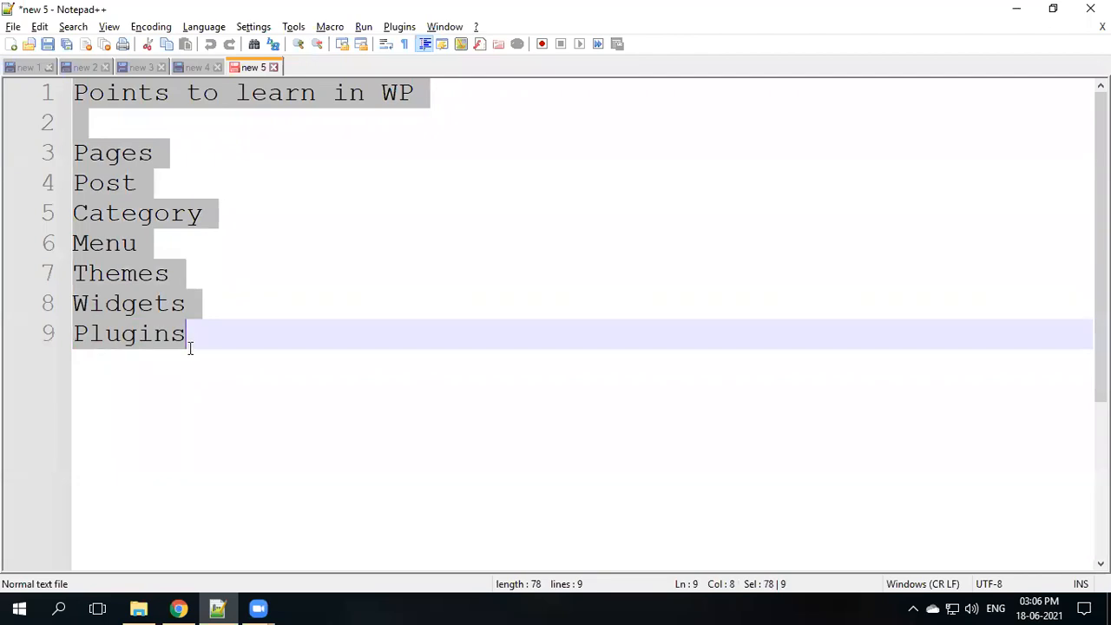
pyautogui.click(213, 304)
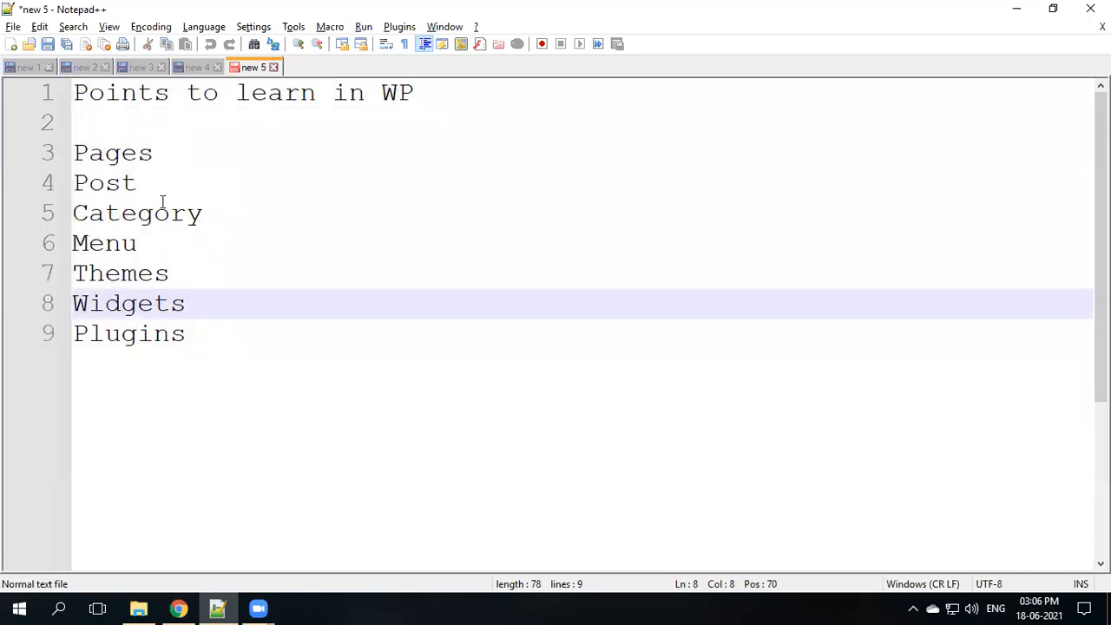
pyautogui.doubleClick(138, 158)
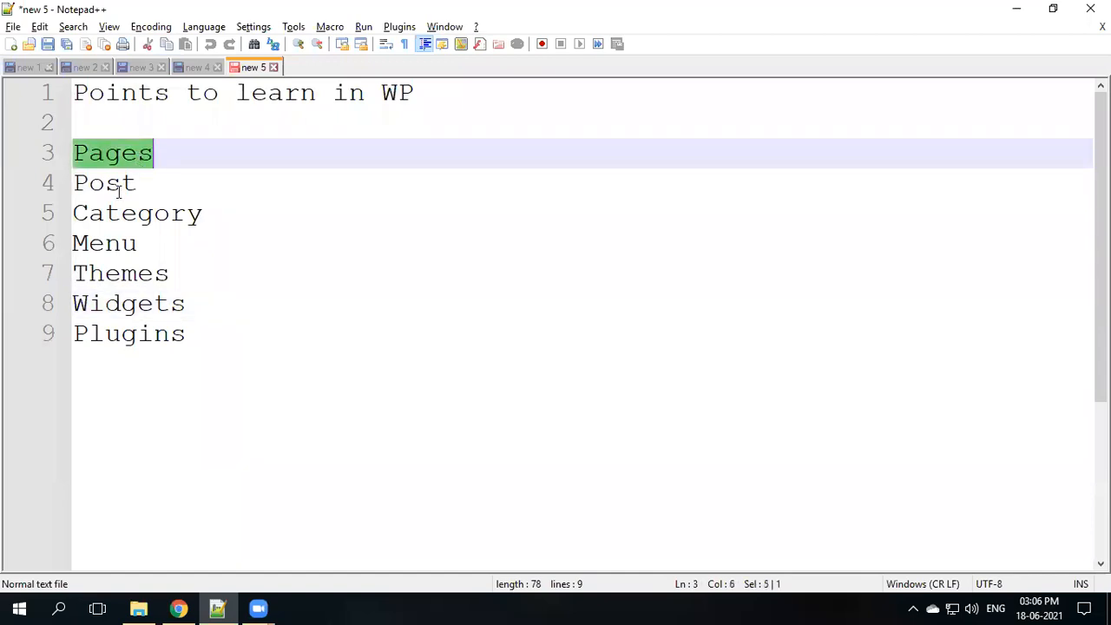
pyautogui.doubleClick(119, 188)
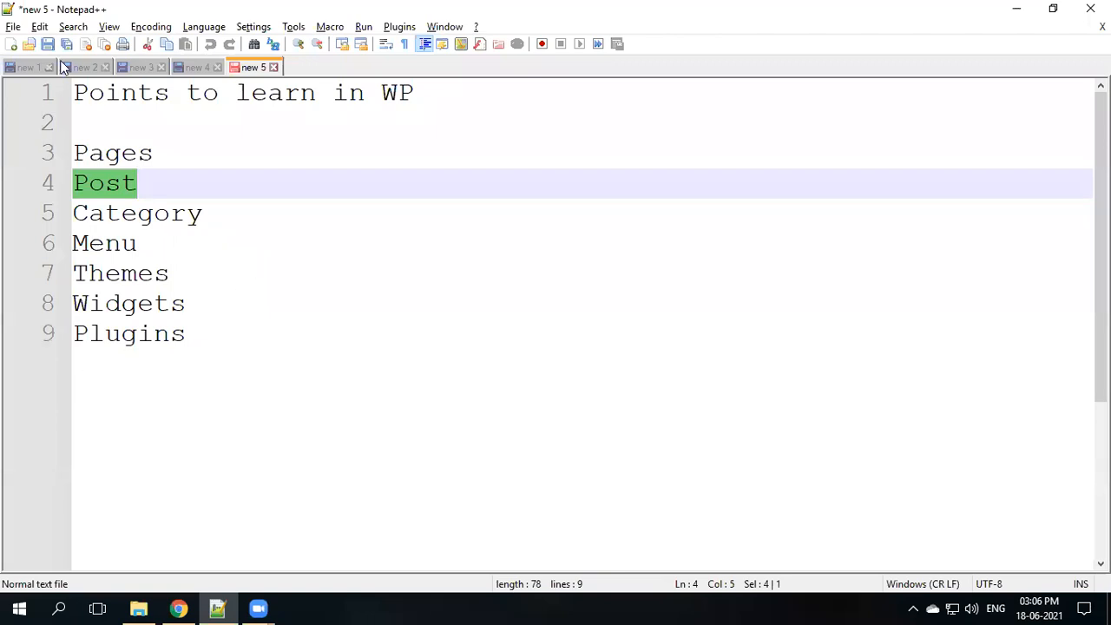
pyautogui.click(26, 67)
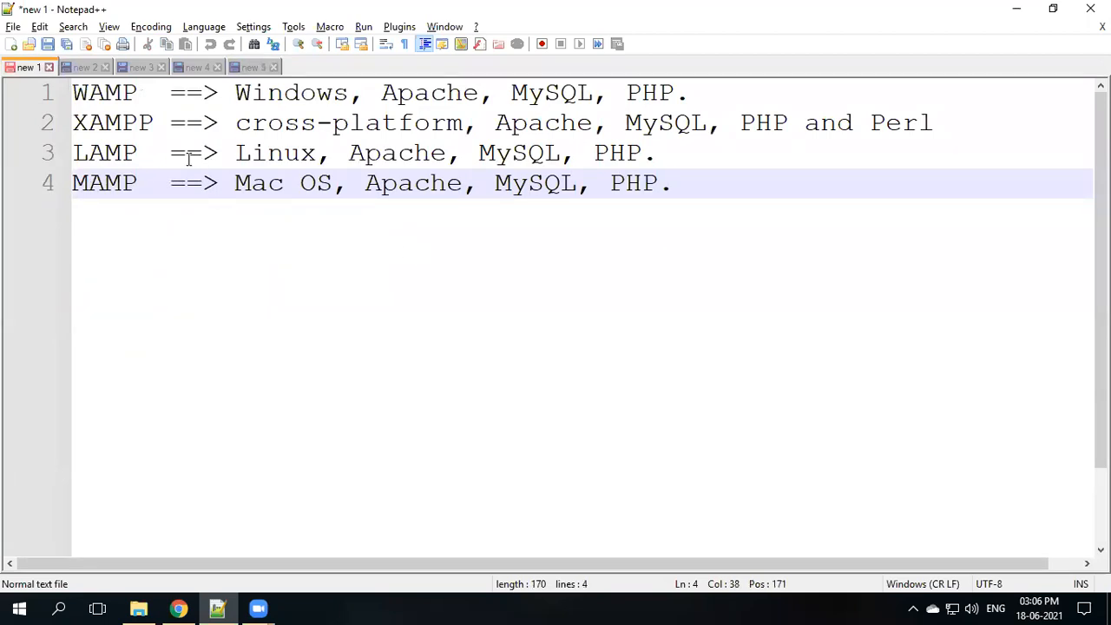
# - Highlight WAMP, Apache, PHP, MySQL and XAMPP, then select all four stack lines
pyautogui.doubleClick(122, 94)
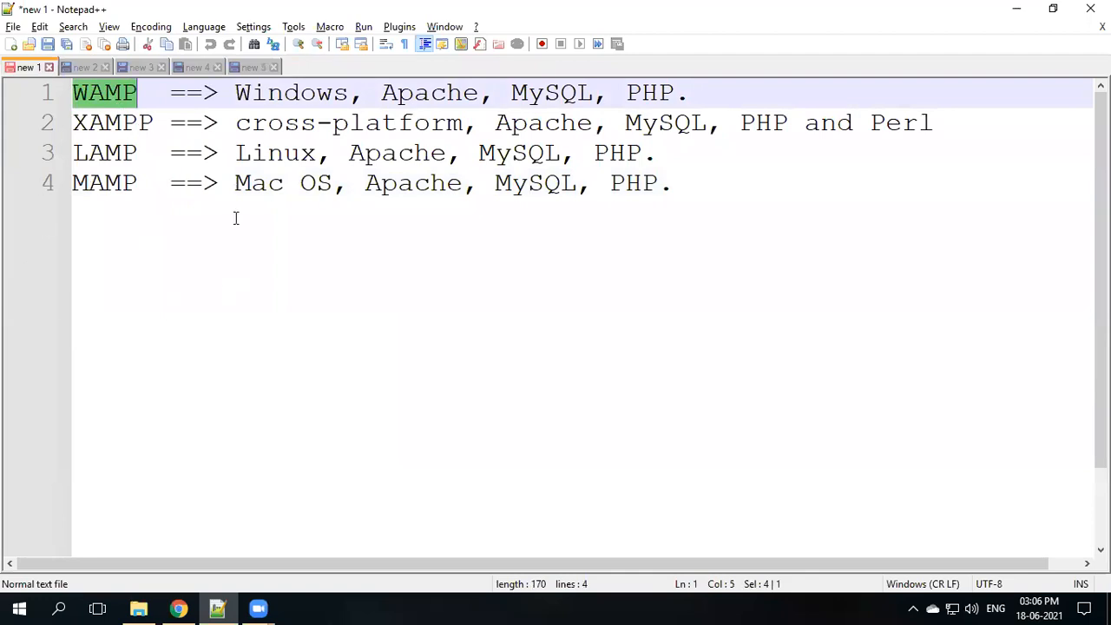
pyautogui.doubleClick(543, 123)
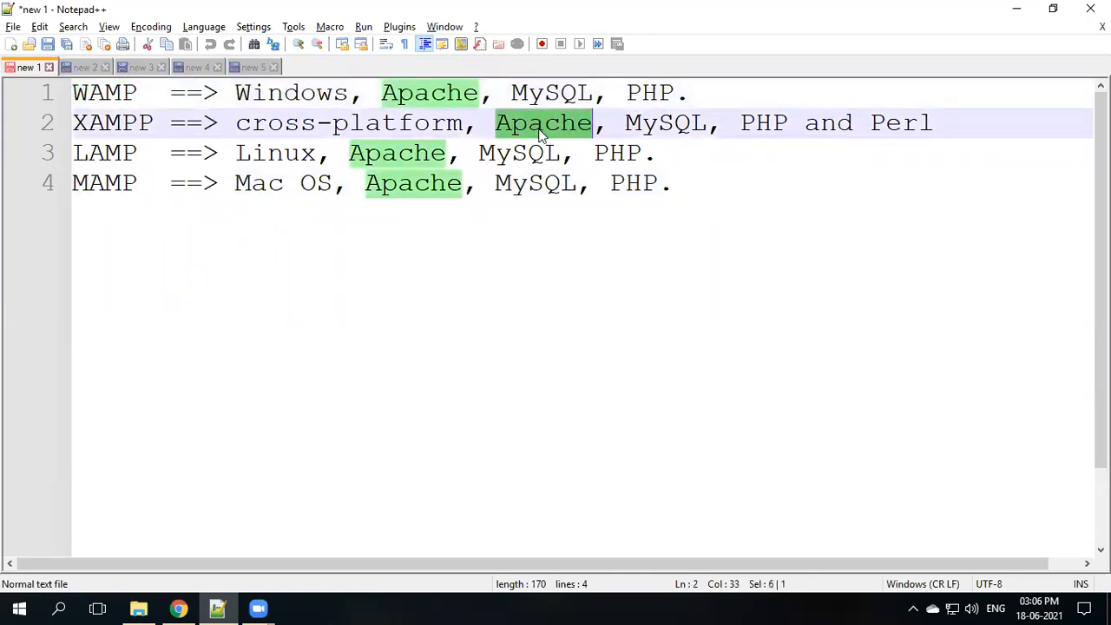
pyautogui.doubleClick(754, 123)
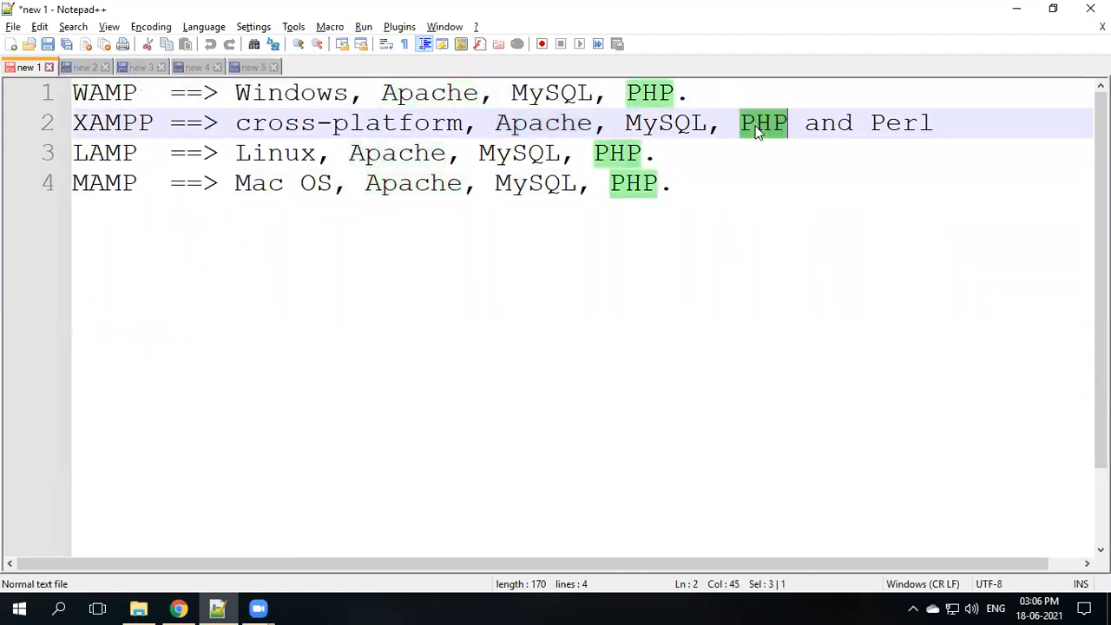
pyautogui.doubleClick(642, 123)
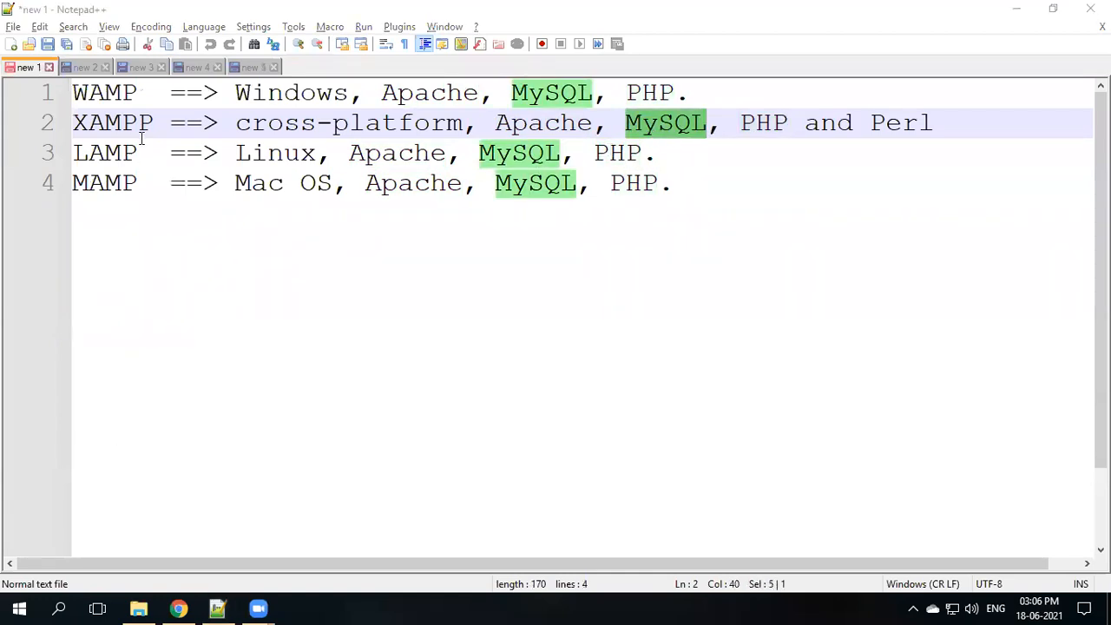
pyautogui.doubleClick(96, 122)
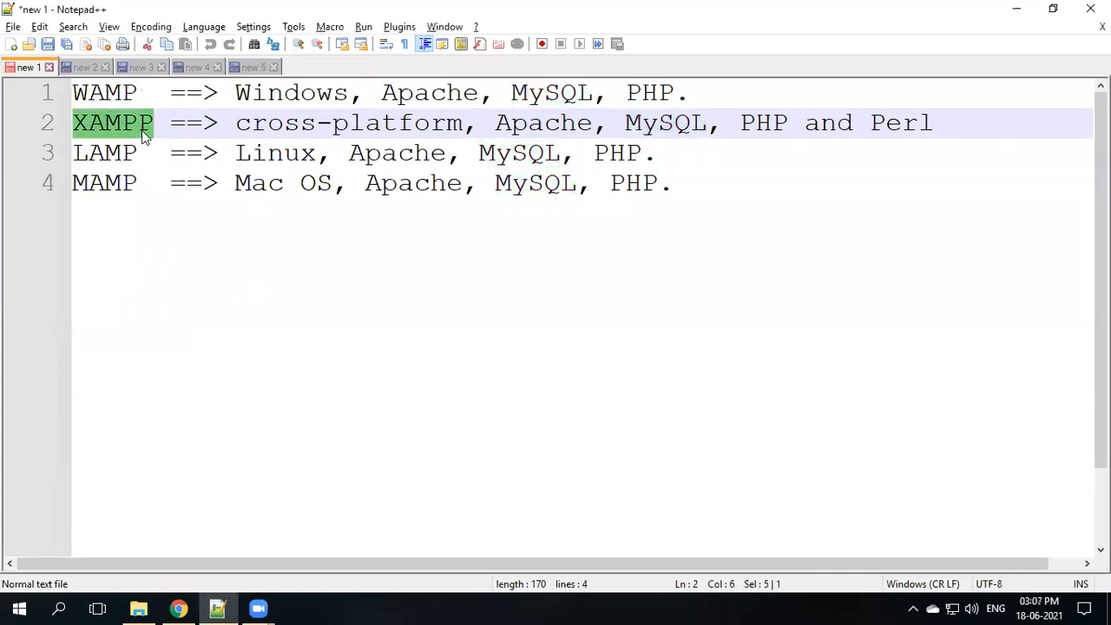
pyautogui.click(74, 93)
pyautogui.moveTo(89, 99); pyautogui.dragTo(802, 209)
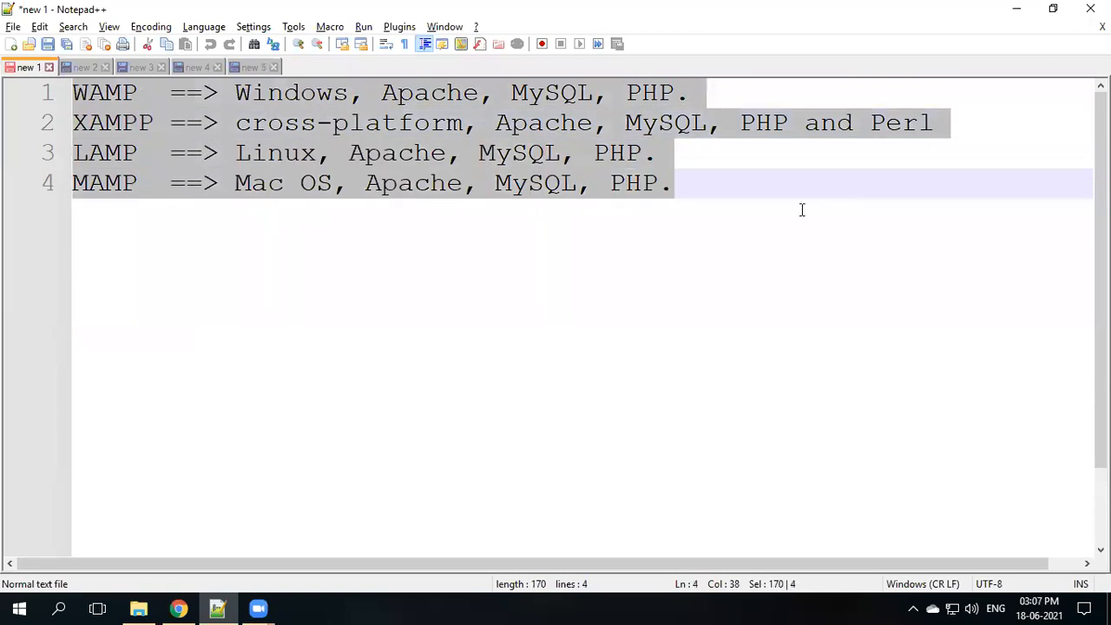
pyautogui.click(84, 67)
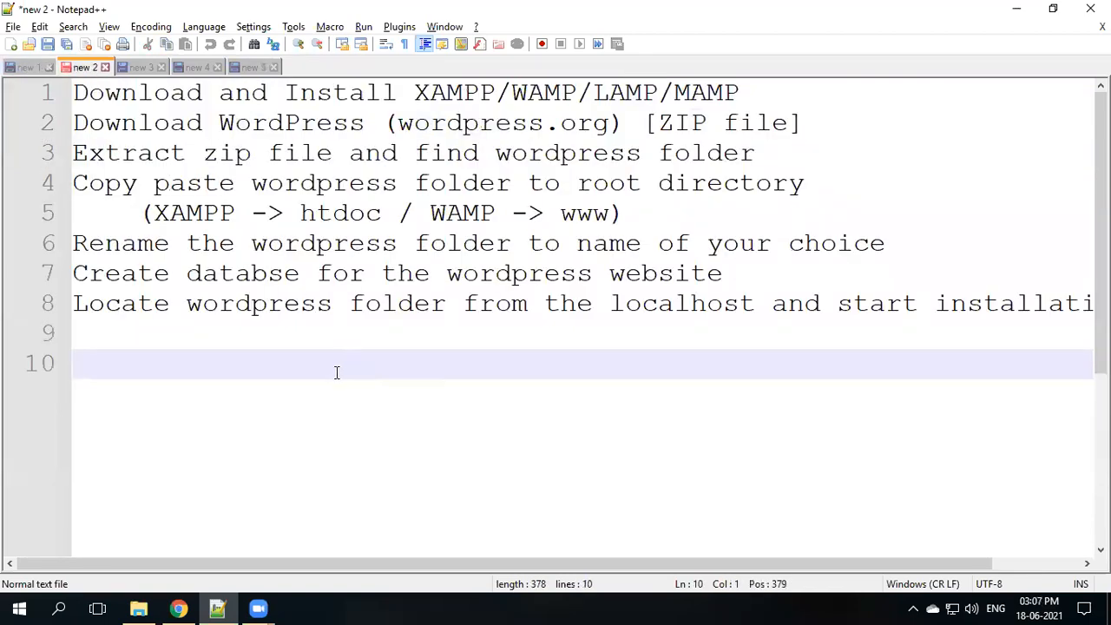
# - Mark the XAMPP install step and the WordPress download step with its wordpress.org address
pyautogui.click(80, 91)
pyautogui.moveTo(80, 90); pyautogui.dragTo(555, 102)
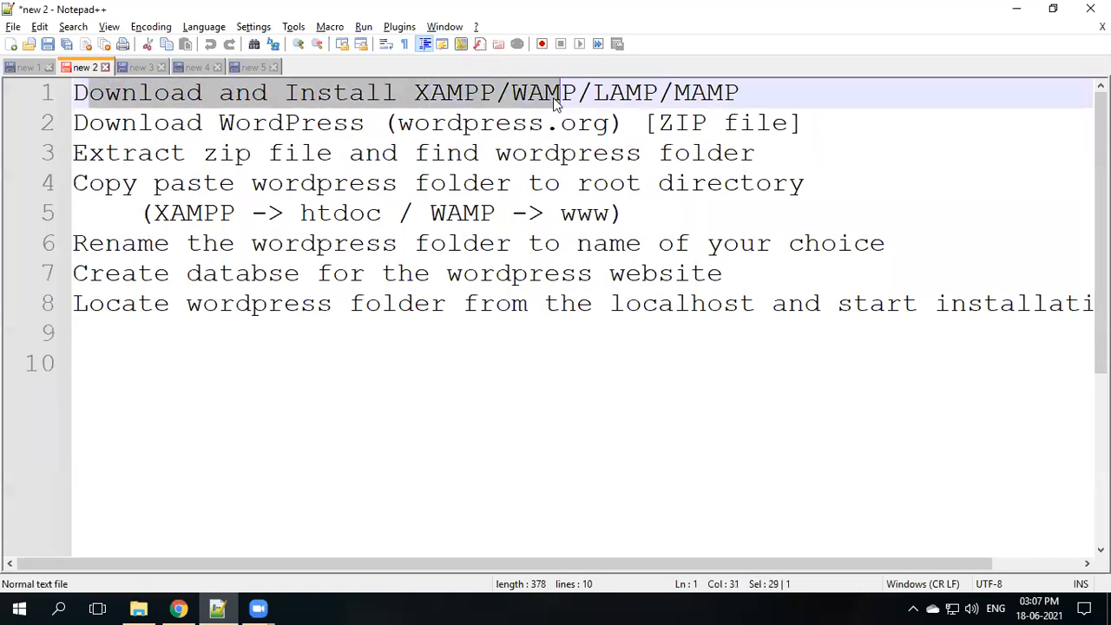
pyautogui.doubleClick(461, 98)
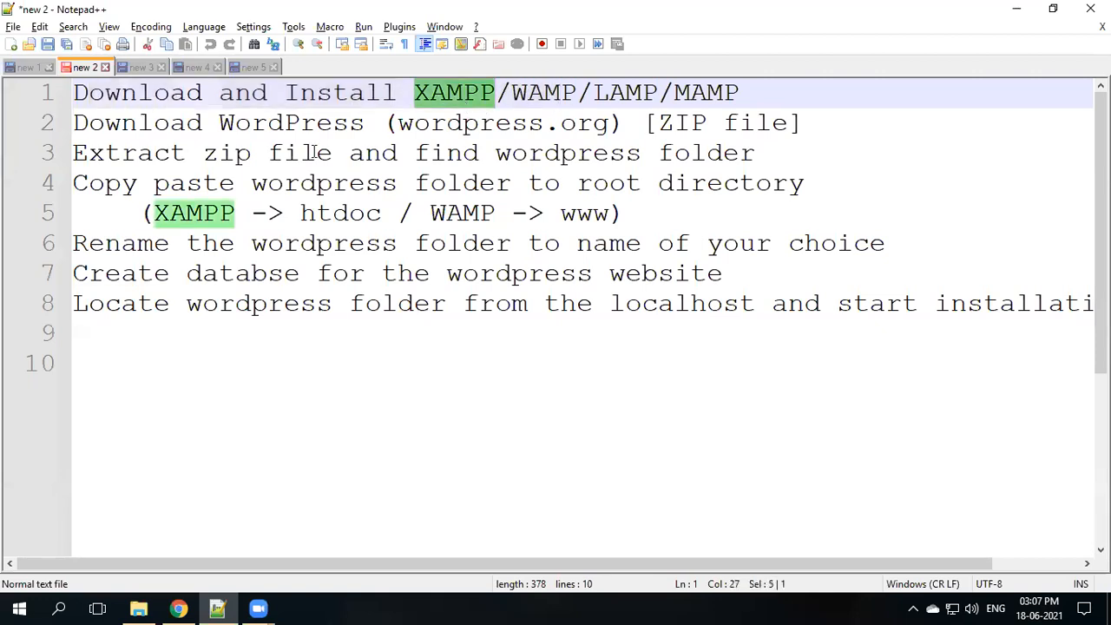
pyautogui.moveTo(75, 122); pyautogui.dragTo(143, 121)
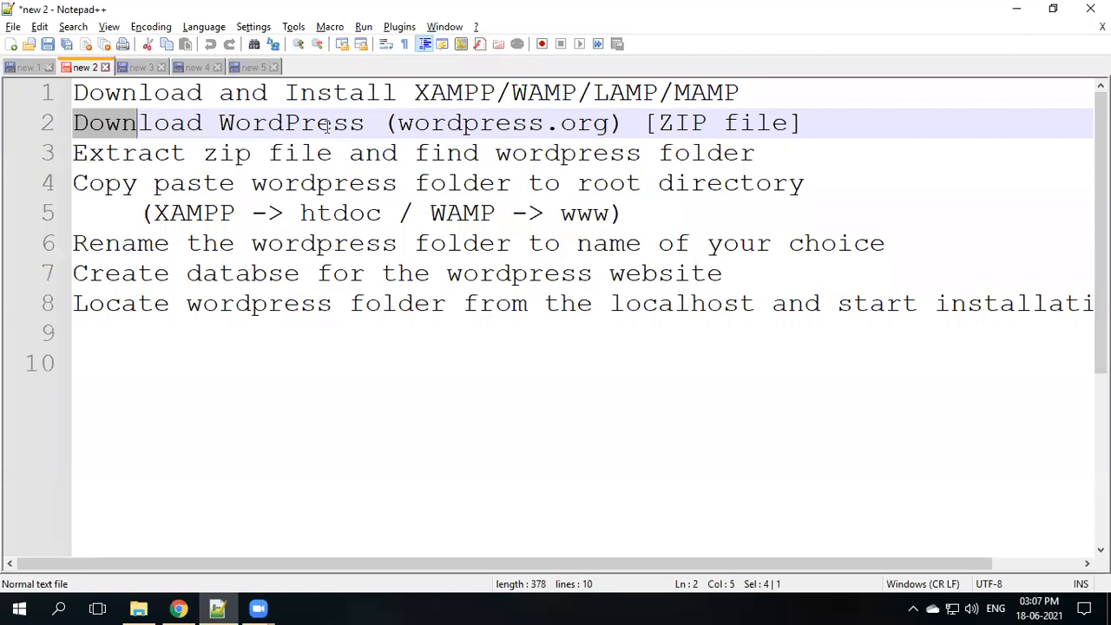
pyautogui.click(398, 124)
pyautogui.moveTo(398, 123); pyautogui.dragTo(610, 124)
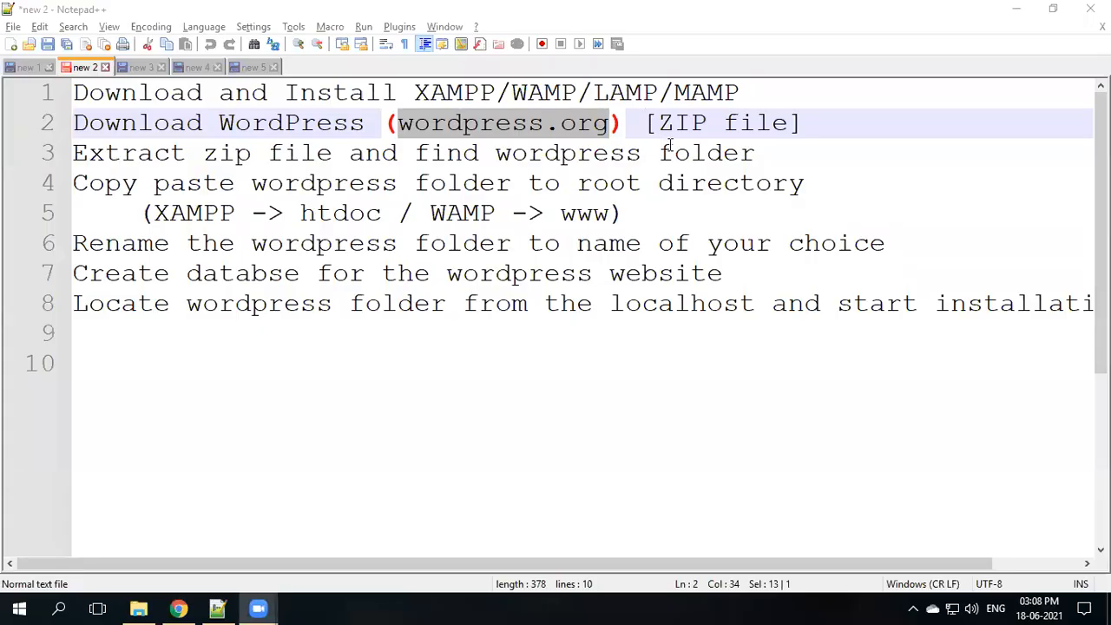
# - Mark the Download WordPress wording, 'ZIP file', the extract step and 'wordpress folder'
pyautogui.moveTo(90, 119); pyautogui.dragTo(323, 109)
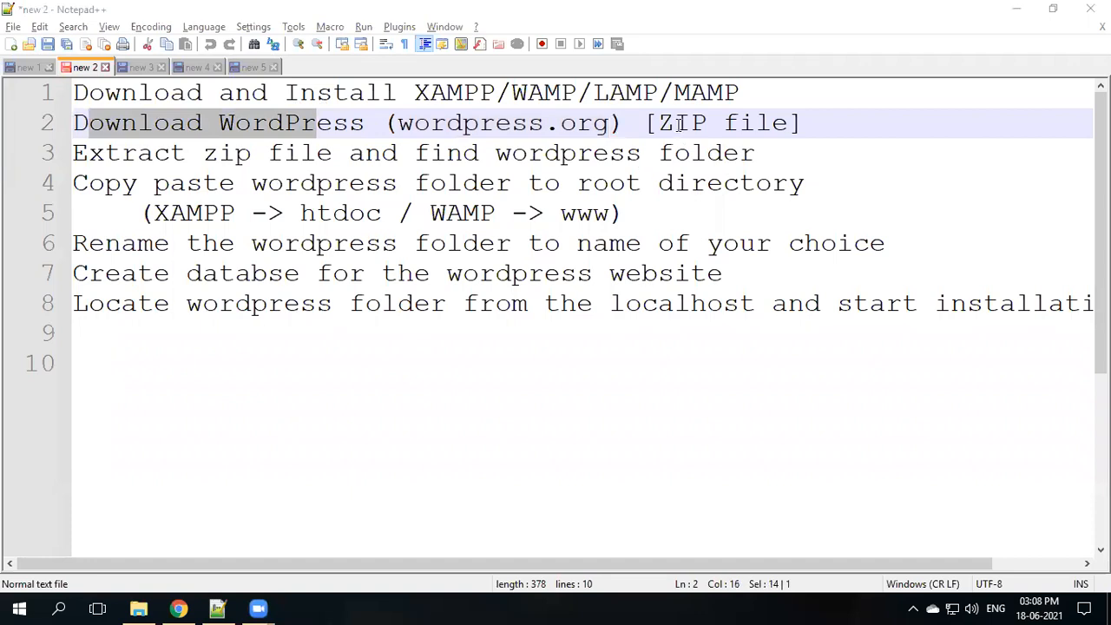
pyautogui.moveTo(667, 122); pyautogui.dragTo(788, 123)
pyautogui.moveTo(90, 153); pyautogui.dragTo(299, 153)
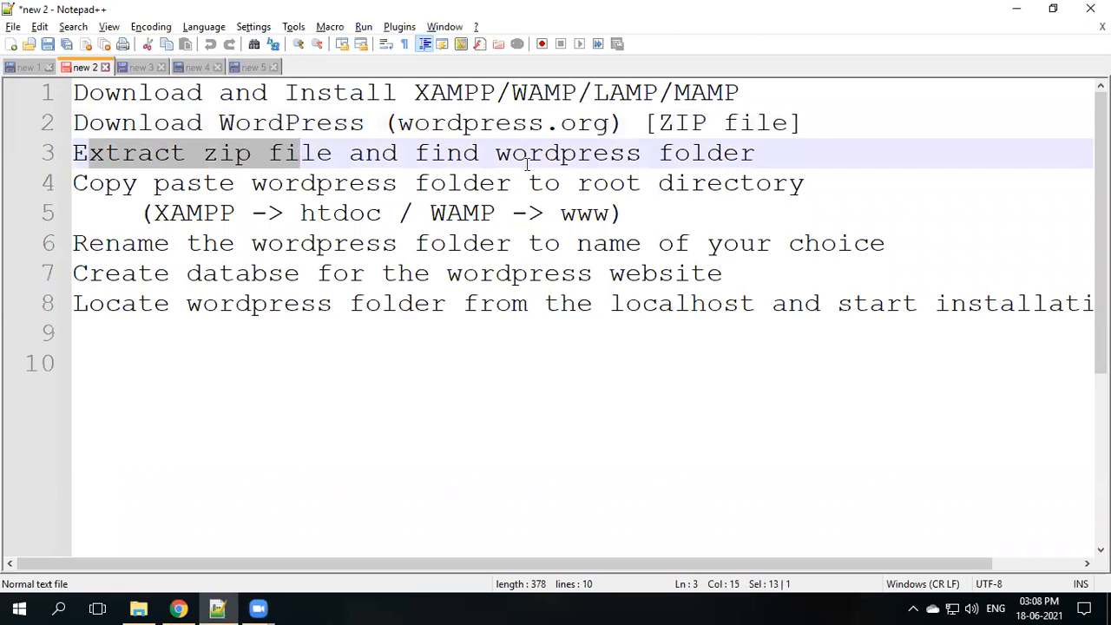
pyautogui.moveTo(495, 152); pyautogui.dragTo(760, 152)
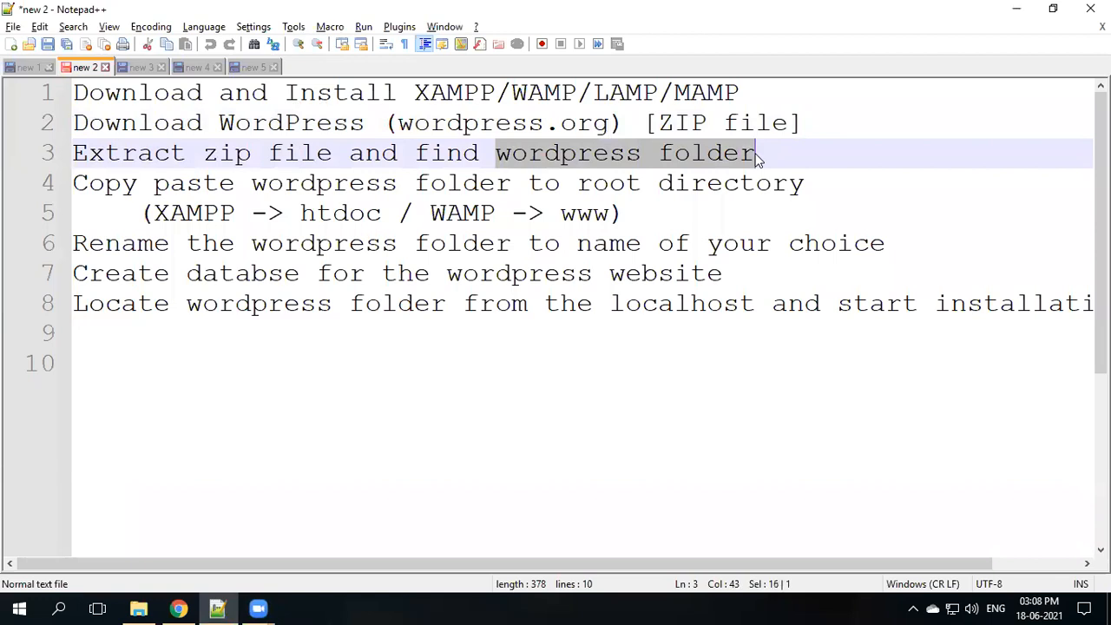
# - Open the Downloads folder in File Explorer, then bring up the XAMPP dashboard in Chrome
pyautogui.click(139, 608)
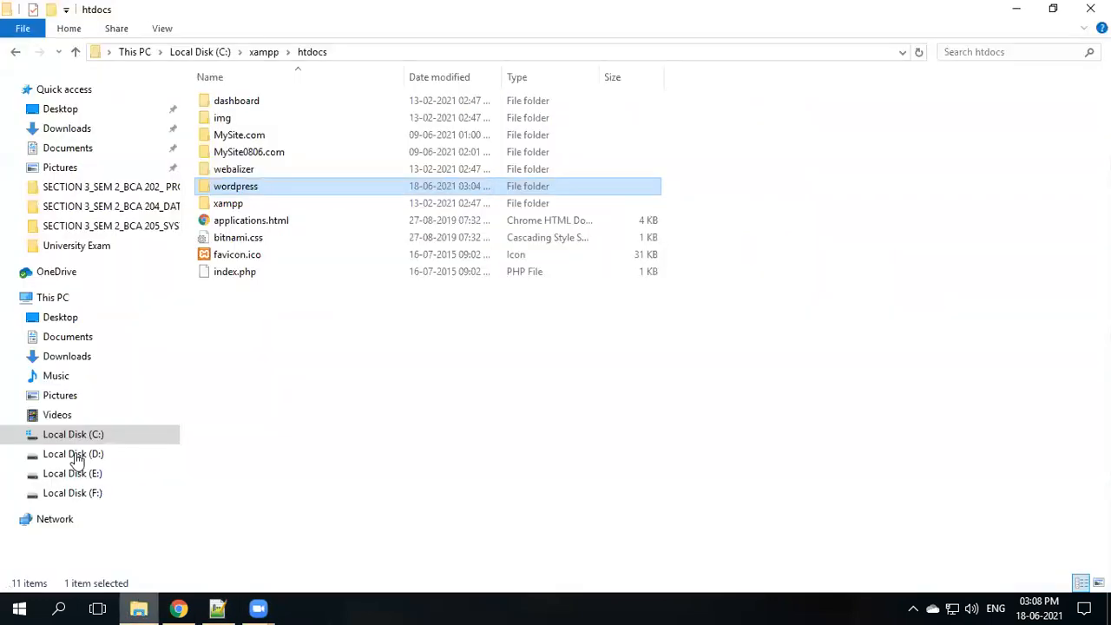
pyautogui.click(69, 130)
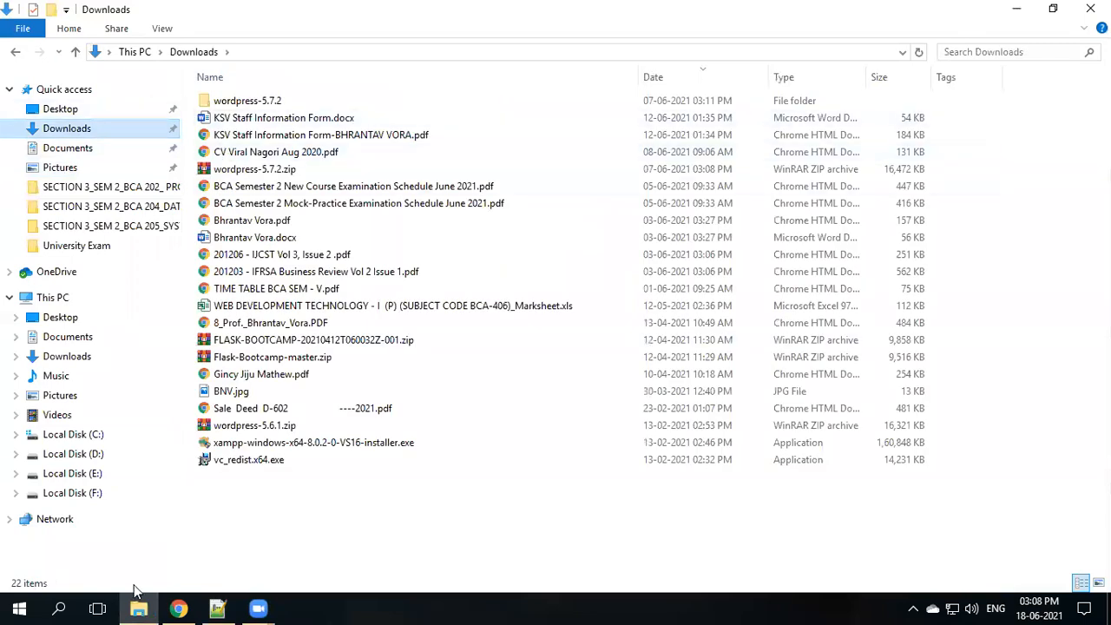
pyautogui.click(178, 607)
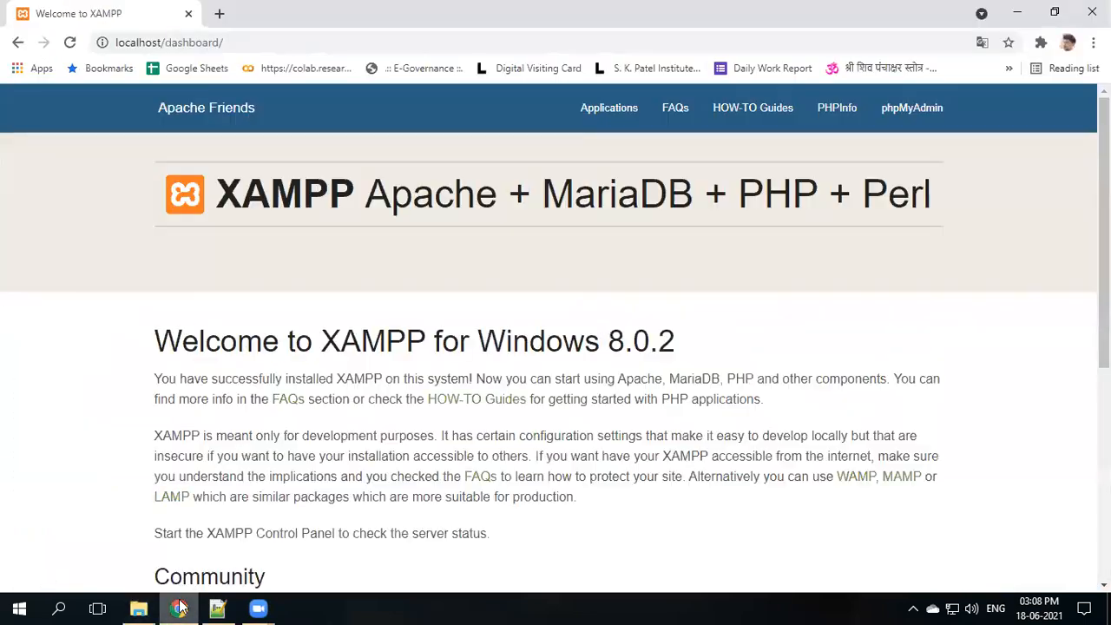
# - Load wordpress.org in a new Chrome tab and go to its Get WordPress download page
pyautogui.click(222, 14)
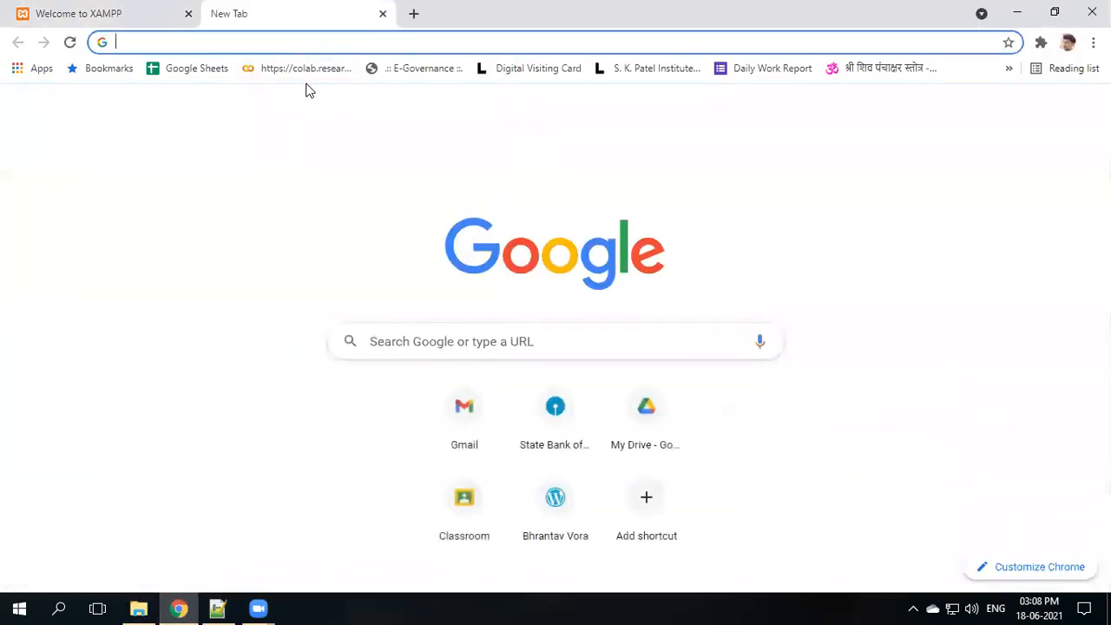
pyautogui.write('word')
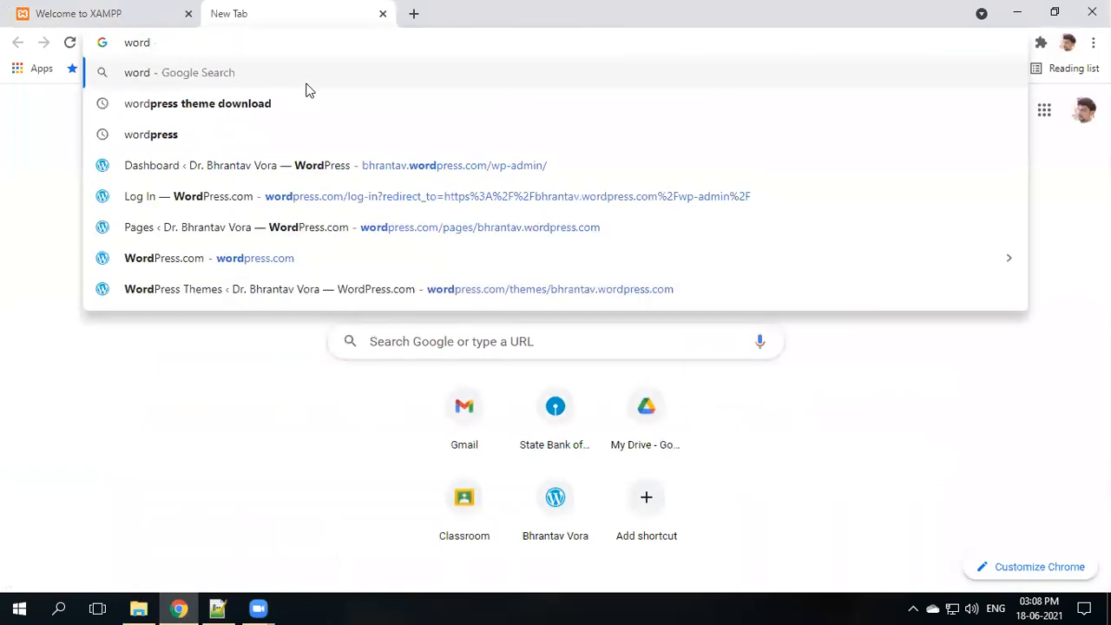
pyautogui.press('Down')
pyautogui.press('Down')
pyautogui.press('Up')
pyautogui.write('.')
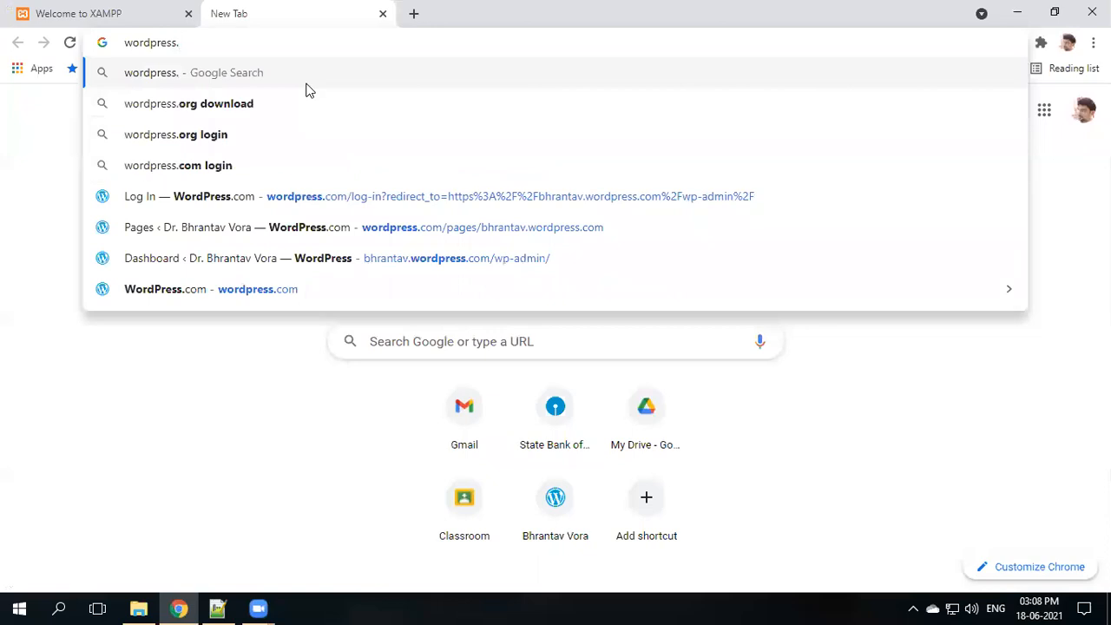
pyautogui.write('org')
pyautogui.press('Return')
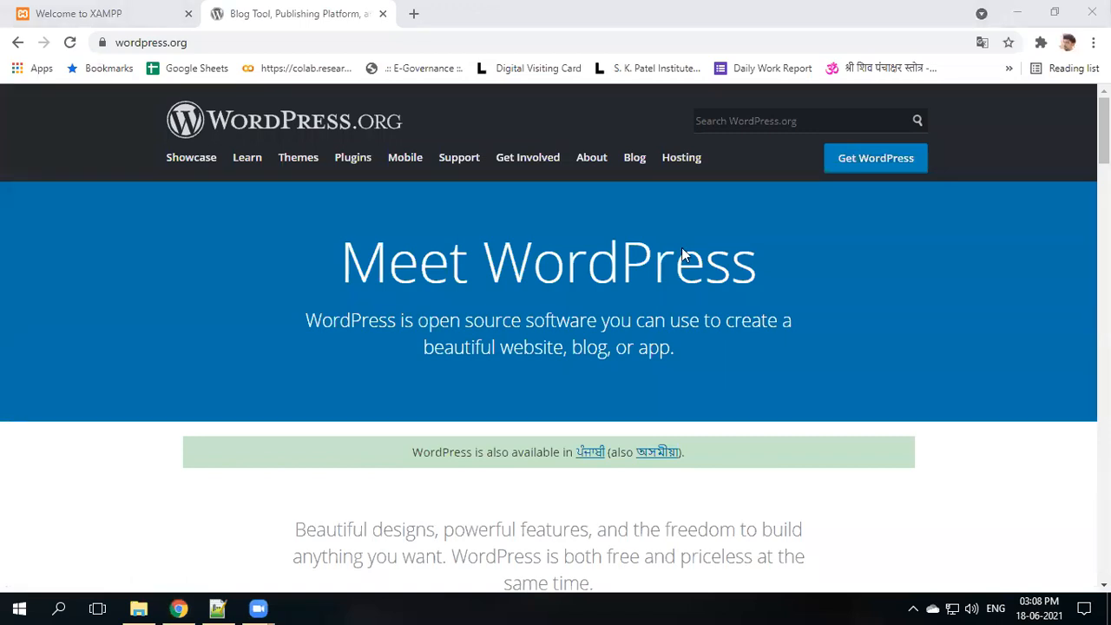
pyautogui.click(873, 160)
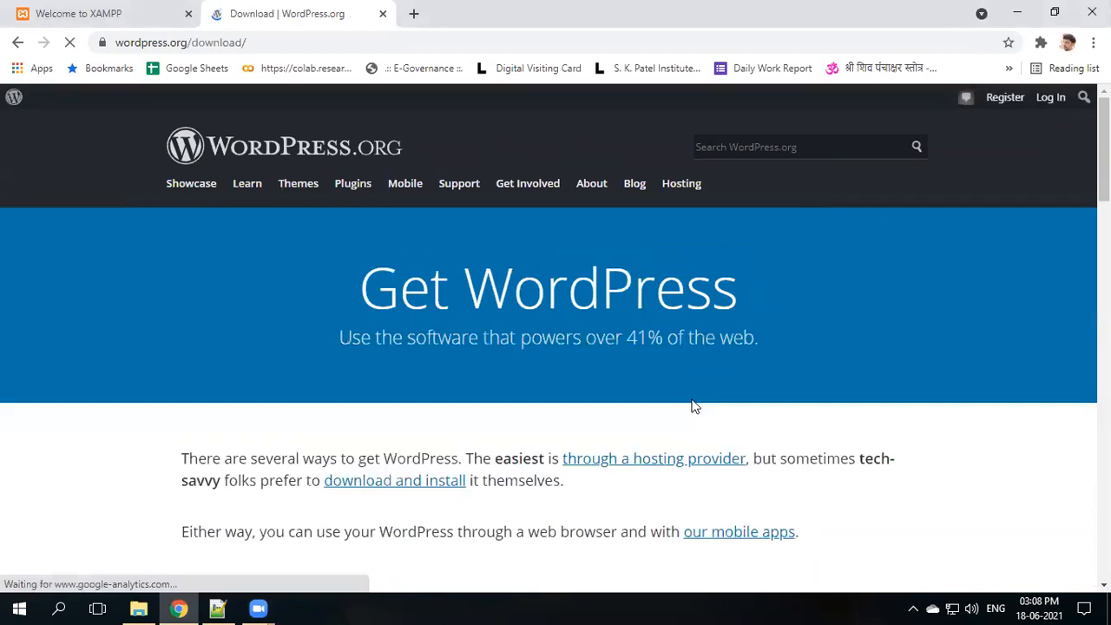
pyautogui.scroll(-2, 632, 408)
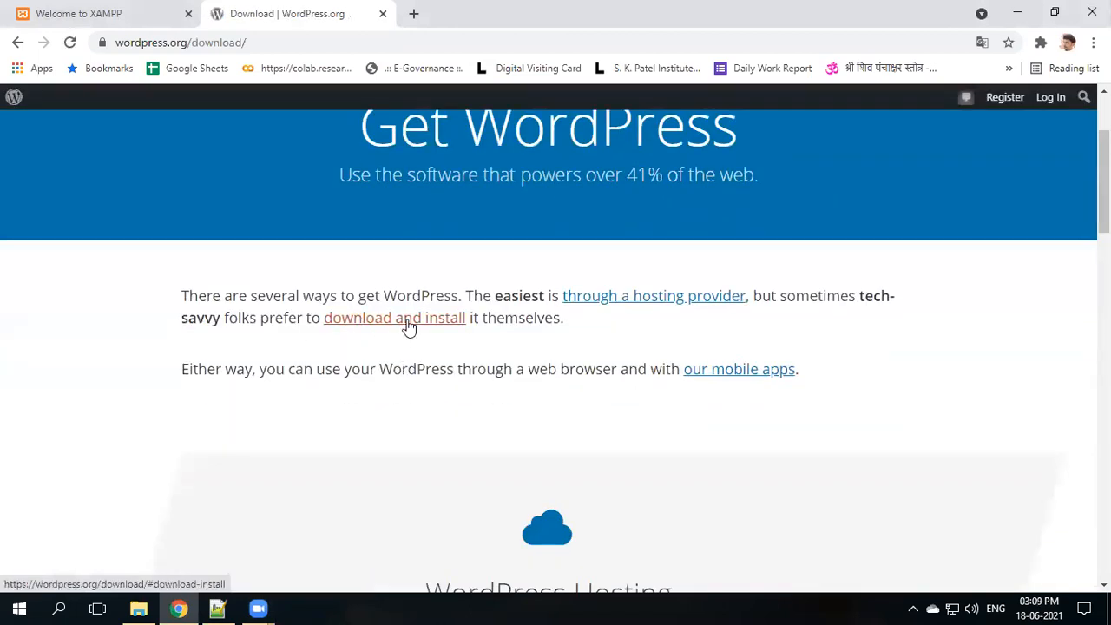
pyautogui.click(139, 609)
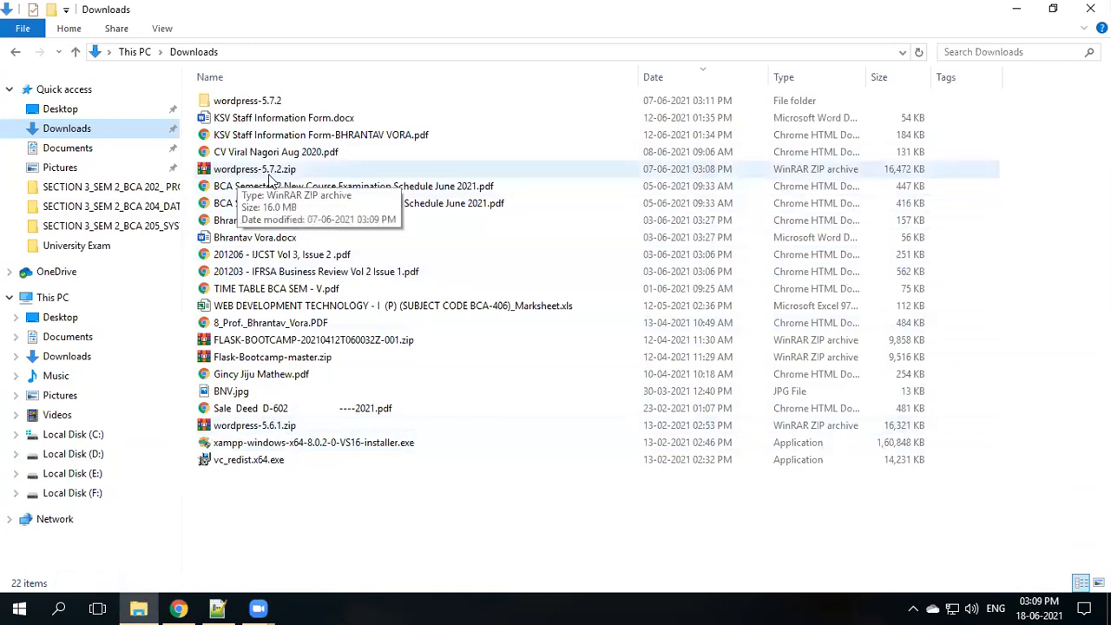
# - Open the extracted wordpress-5.7.2 folder and select the wordpress subfolder inside it
pyautogui.click(229, 105)
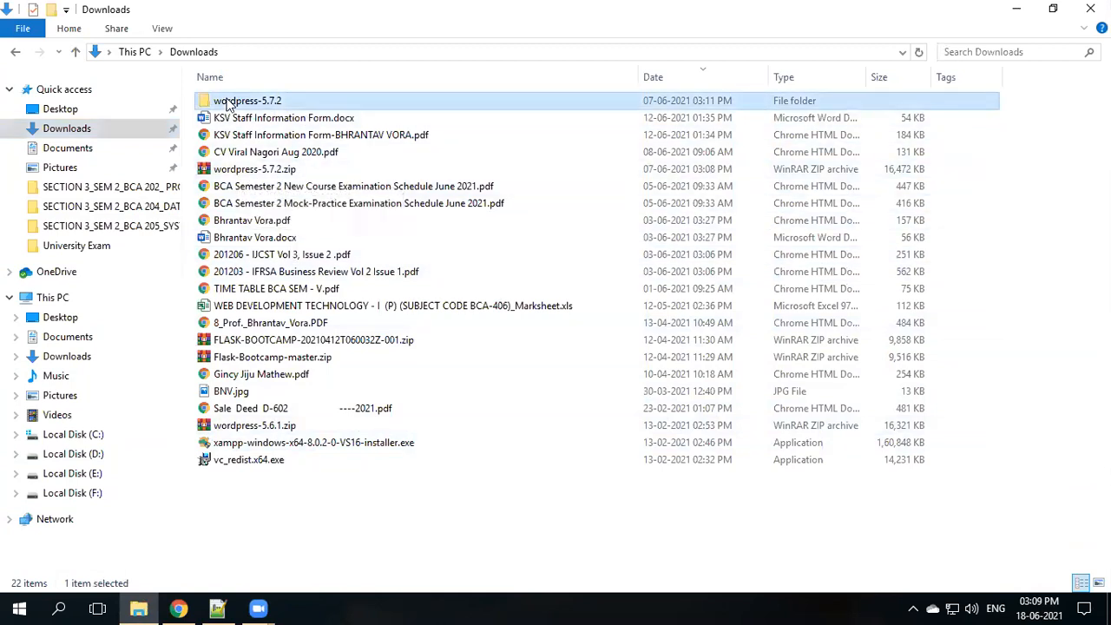
pyautogui.doubleClick(230, 105)
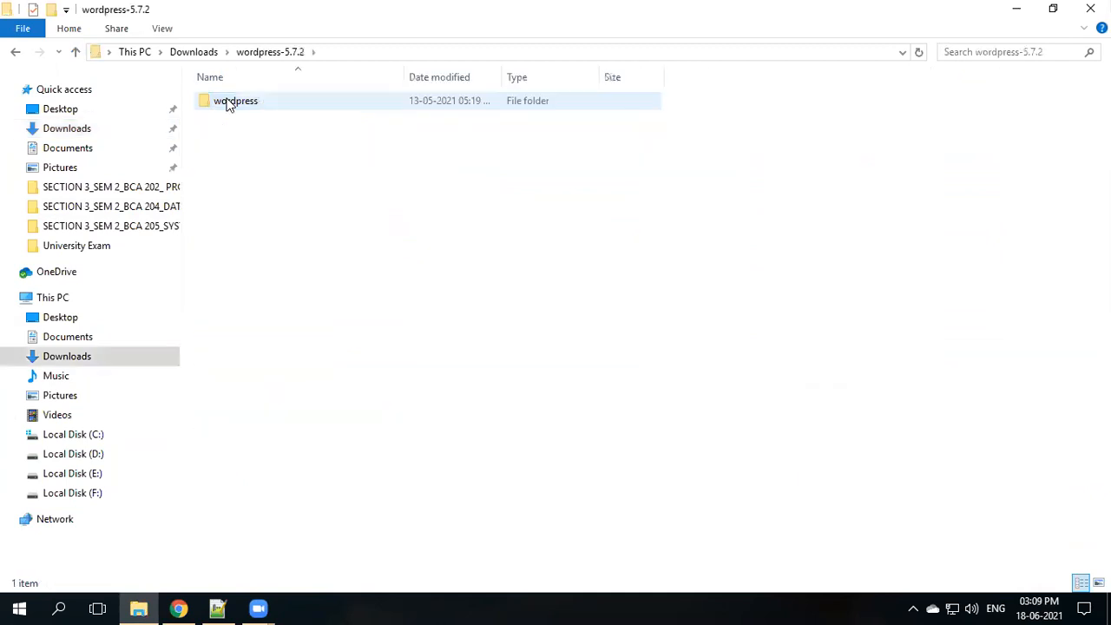
pyautogui.click(232, 114)
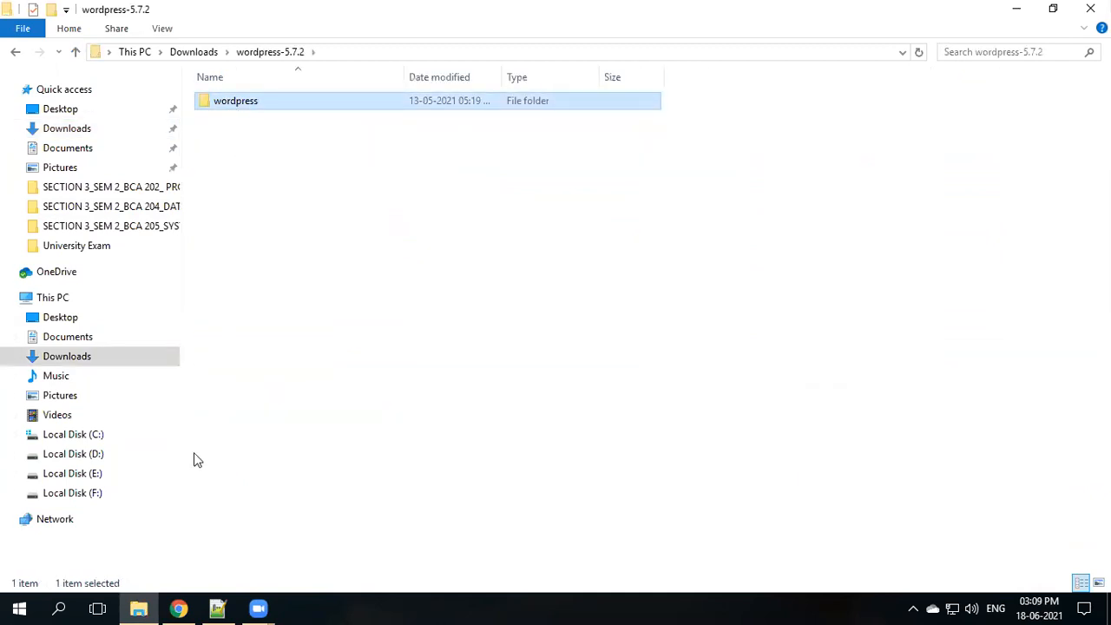
pyautogui.click(218, 607)
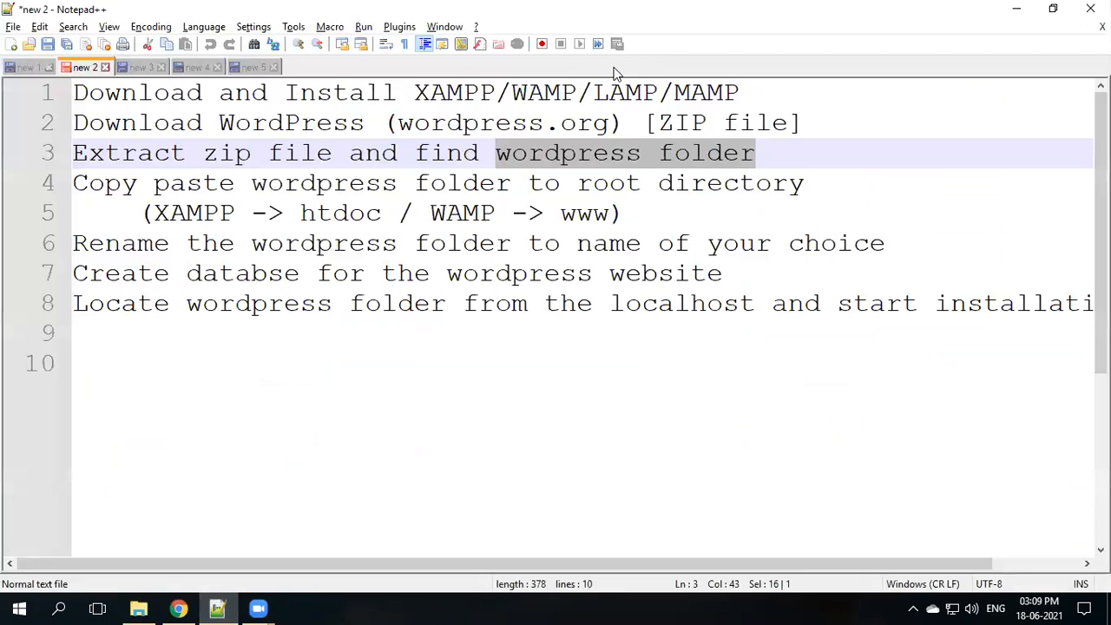
pyautogui.click(78, 155)
pyautogui.moveTo(106, 153); pyautogui.dragTo(753, 169)
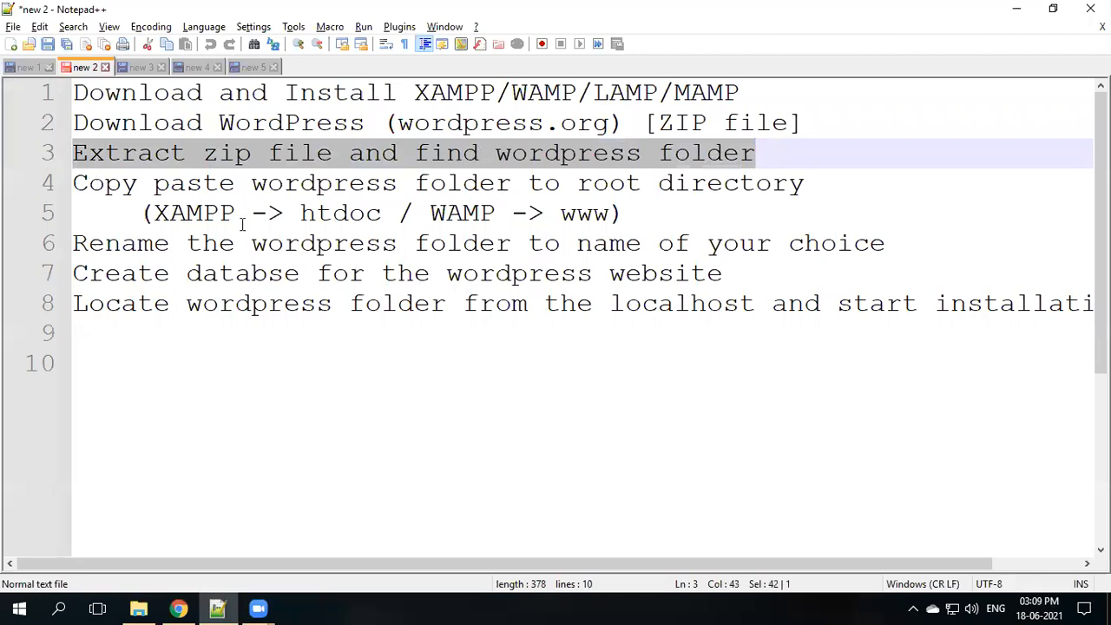
pyautogui.moveTo(153, 213); pyautogui.dragTo(391, 219)
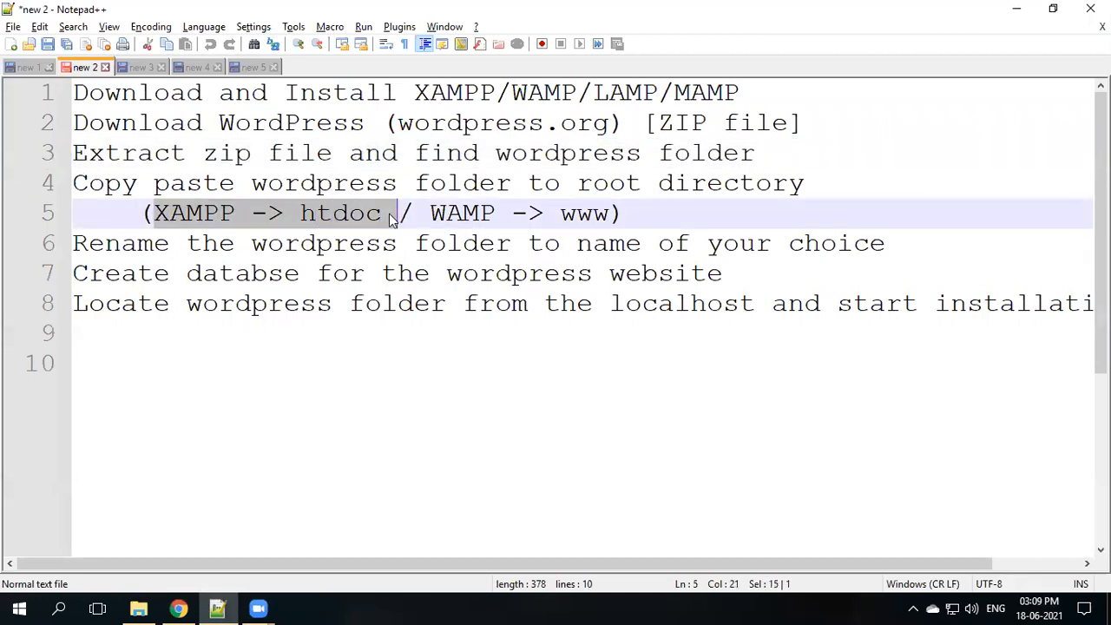
pyautogui.doubleClick(342, 226)
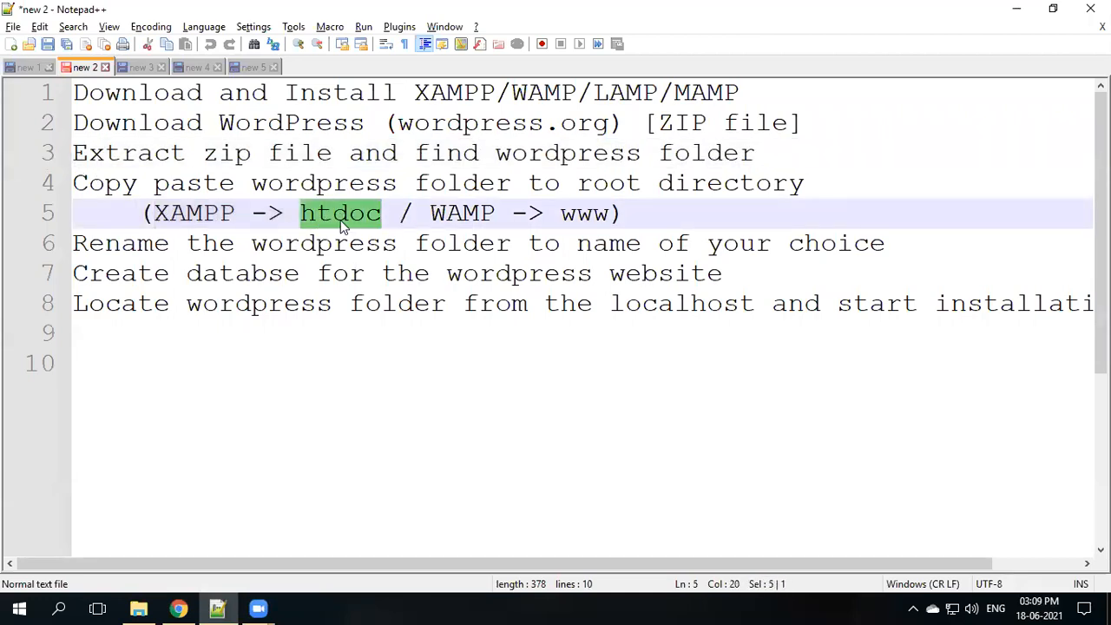
pyautogui.doubleClick(458, 214)
pyautogui.click(584, 217)
pyautogui.doubleClick(583, 217)
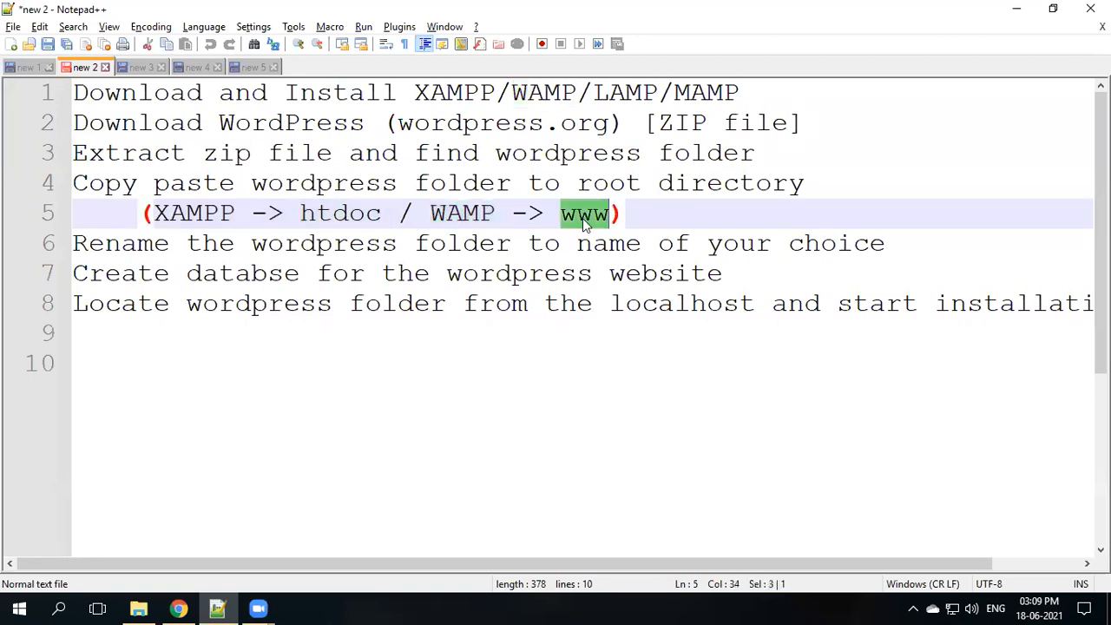
pyautogui.doubleClick(583, 160)
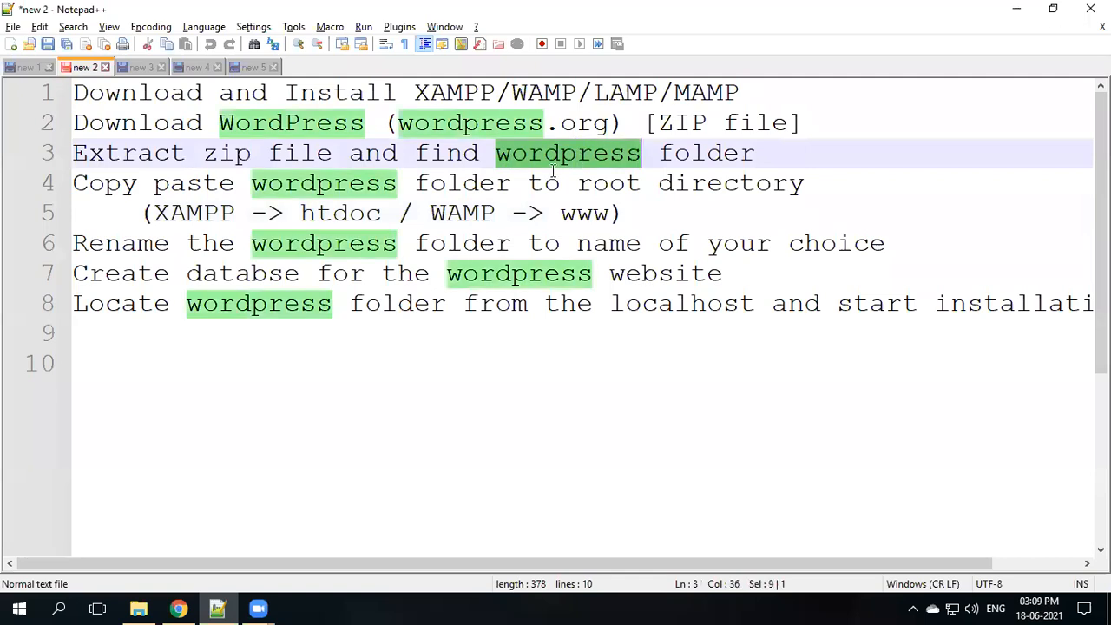
pyautogui.moveTo(154, 214); pyautogui.dragTo(392, 213)
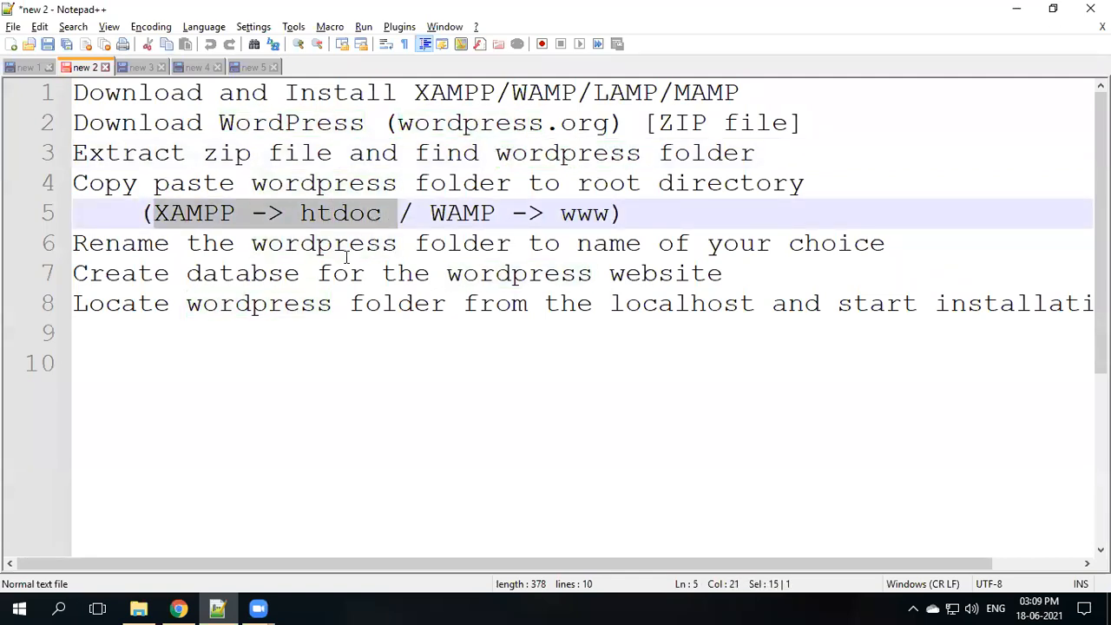
pyautogui.hotkey('alt', 'Tab')
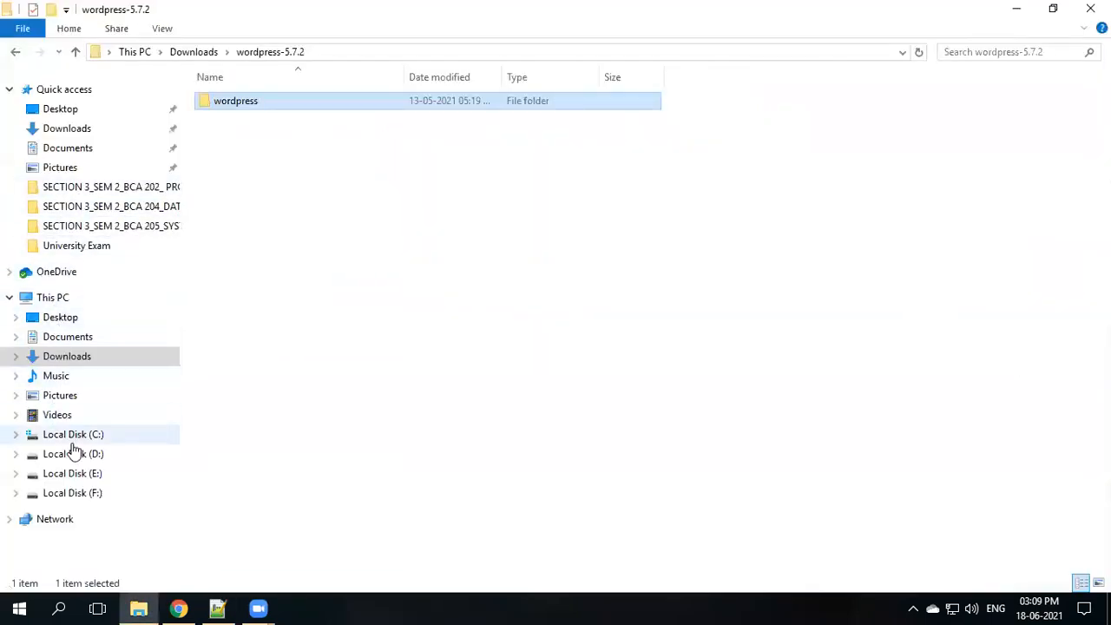
# - Navigate to C:\xampp\htdocs and select the wordpress folder there
pyautogui.click(73, 438)
pyautogui.doubleClick(225, 206)
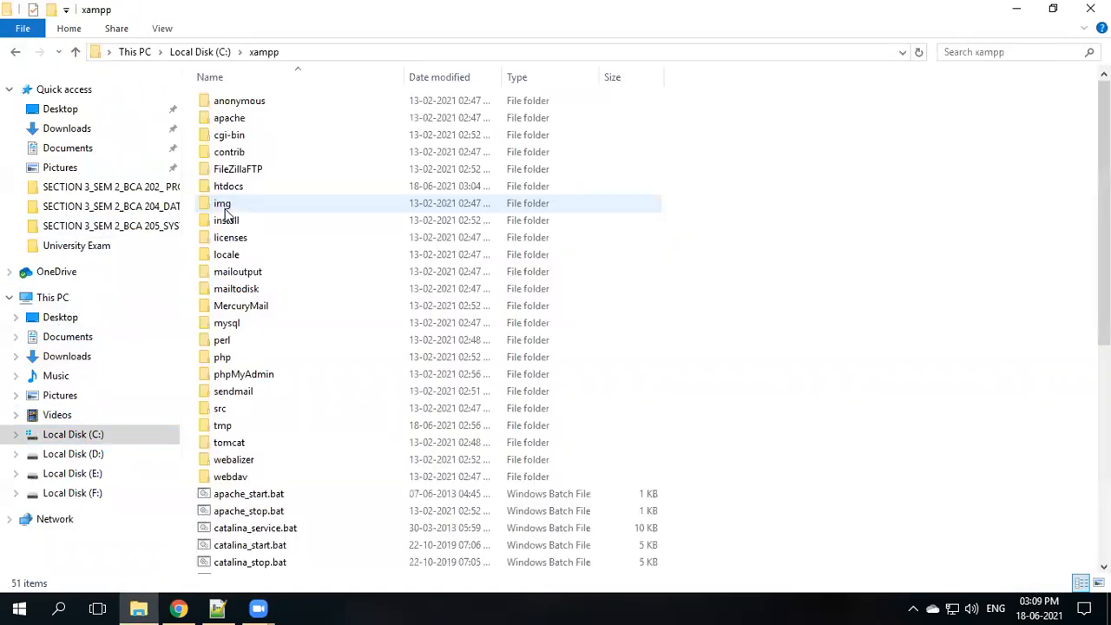
pyautogui.click(233, 193)
pyautogui.doubleClick(233, 192)
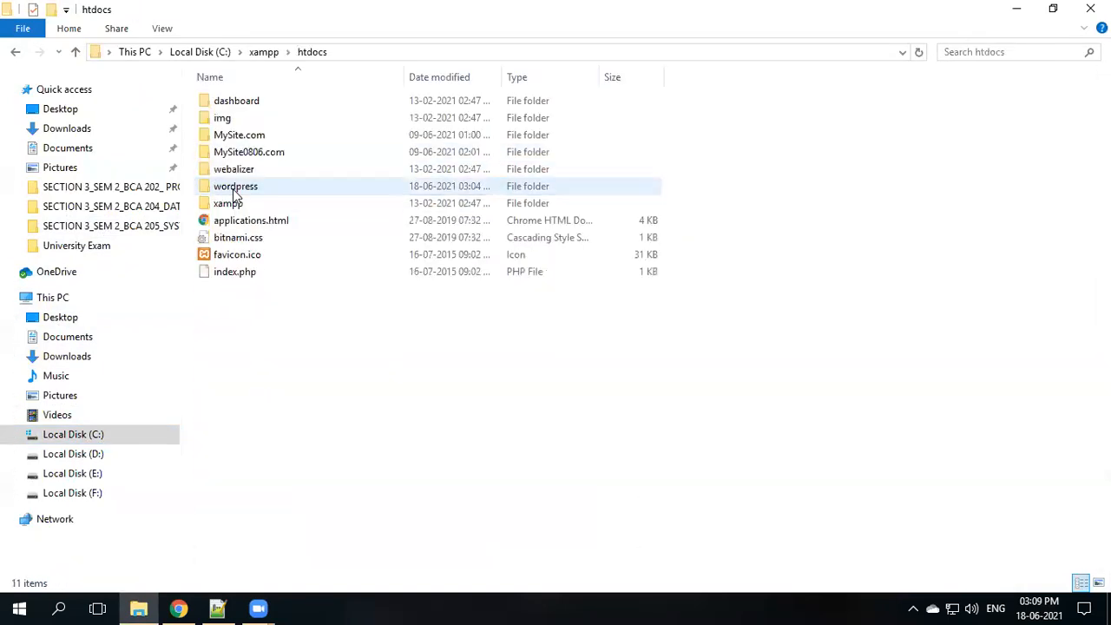
pyautogui.click(229, 194)
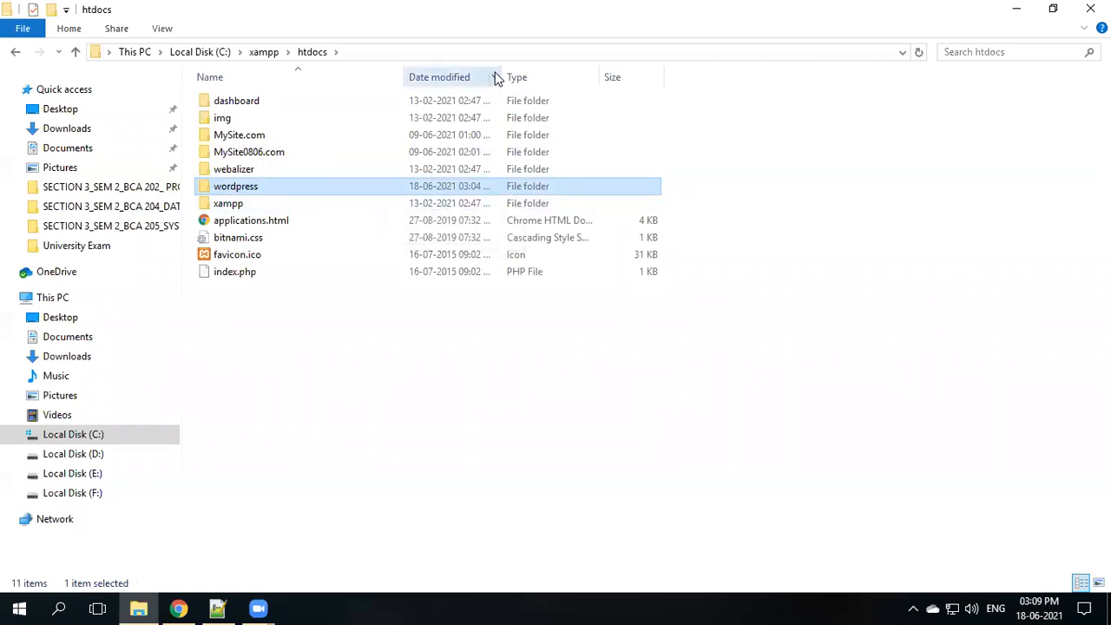
pyautogui.moveTo(502, 73); pyautogui.dragTo(575, 73)
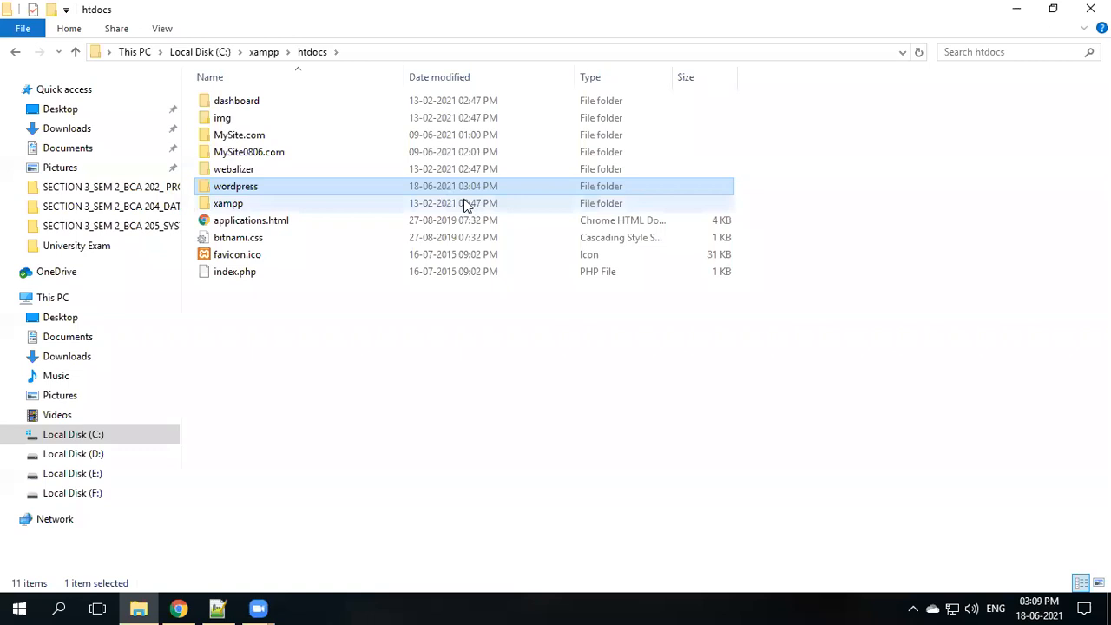
# - Rename the wordpress folder to Revision.com and highlight the rename step in the notes
pyautogui.hotkey('alt', 'Tab')
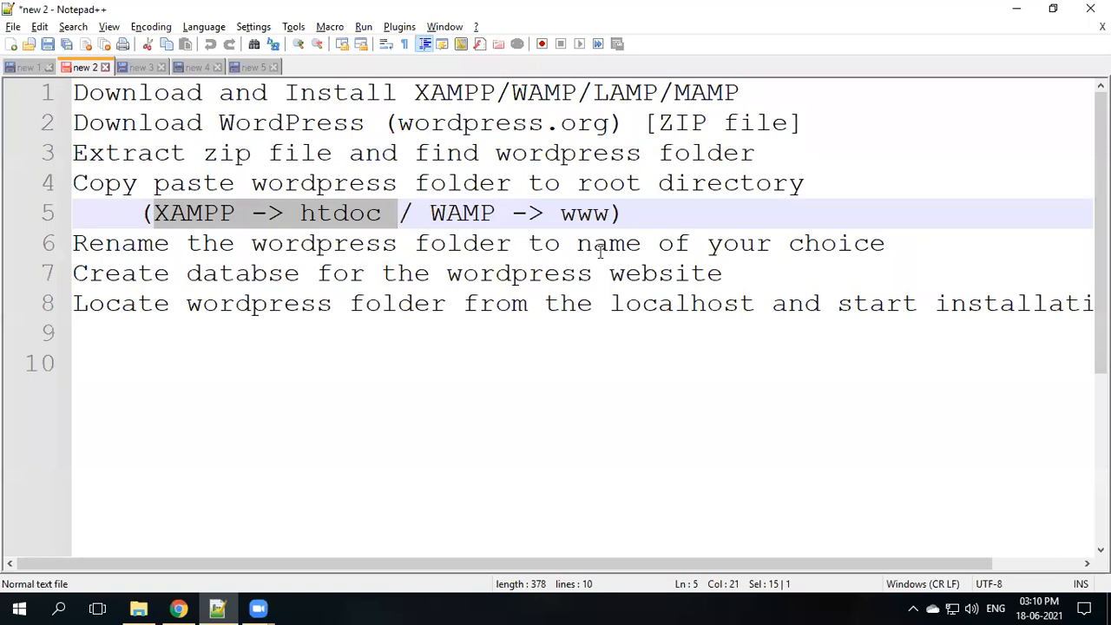
pyautogui.hotkey('alt', 'Tab')
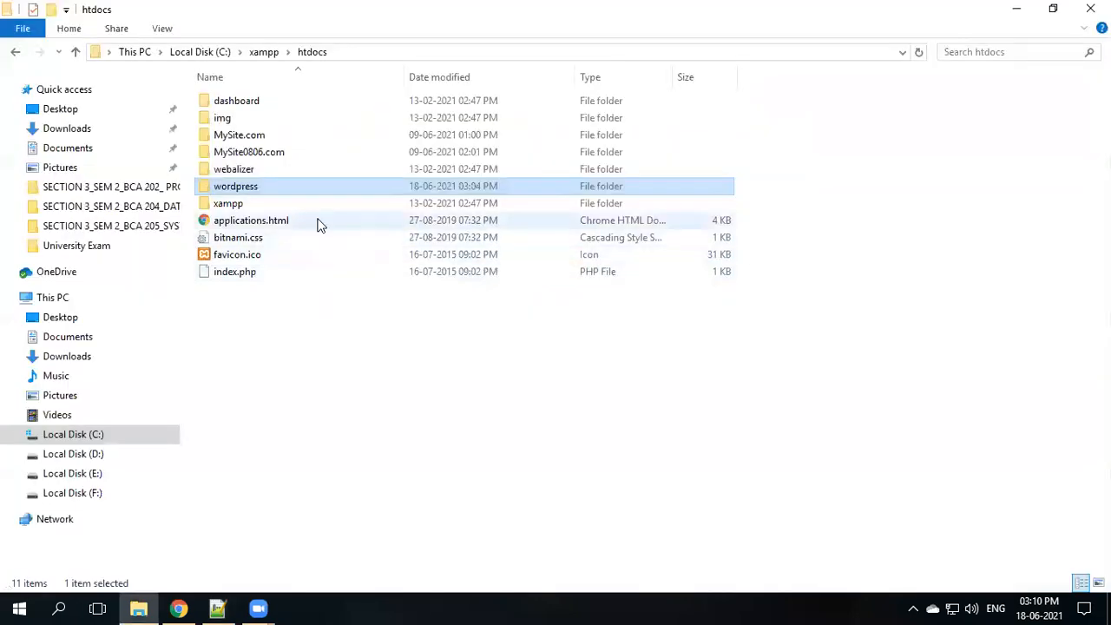
pyautogui.click(247, 190)
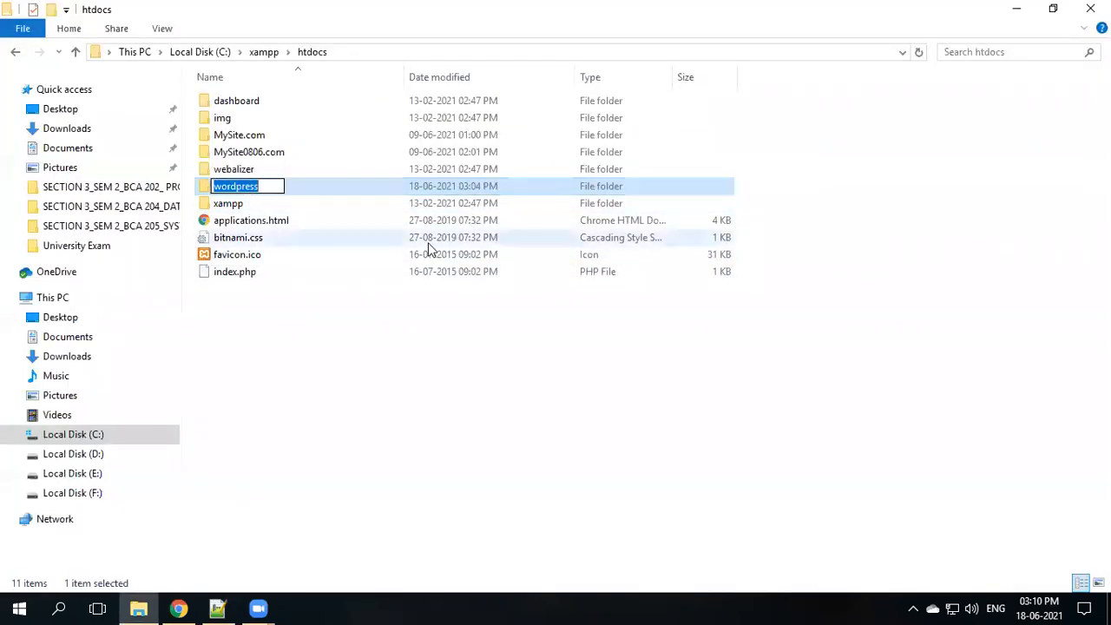
pyautogui.write('Revision.com')
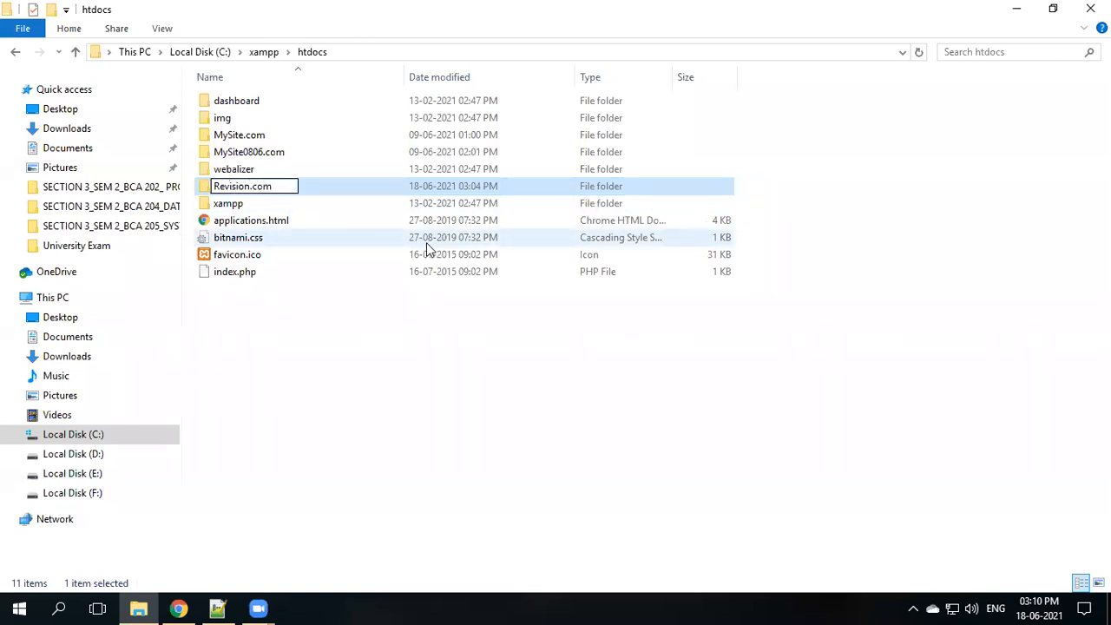
pyautogui.hotkey('ctrl', 'a')
pyautogui.press('Return')
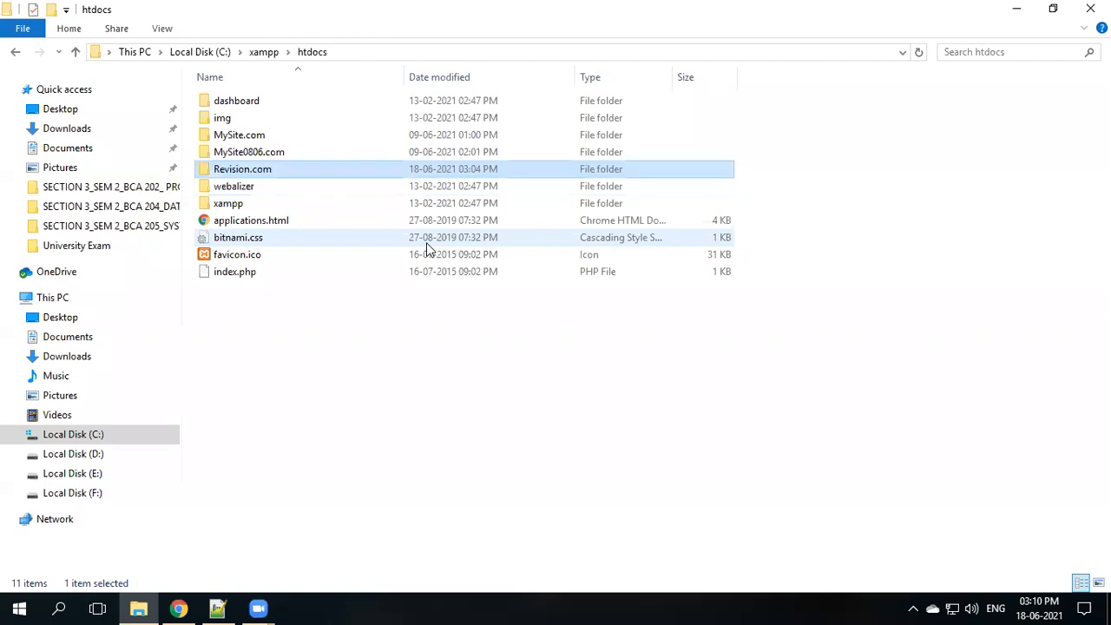
pyautogui.hotkey('alt', 'Tab')
pyautogui.moveTo(73, 243); pyautogui.dragTo(771, 243)
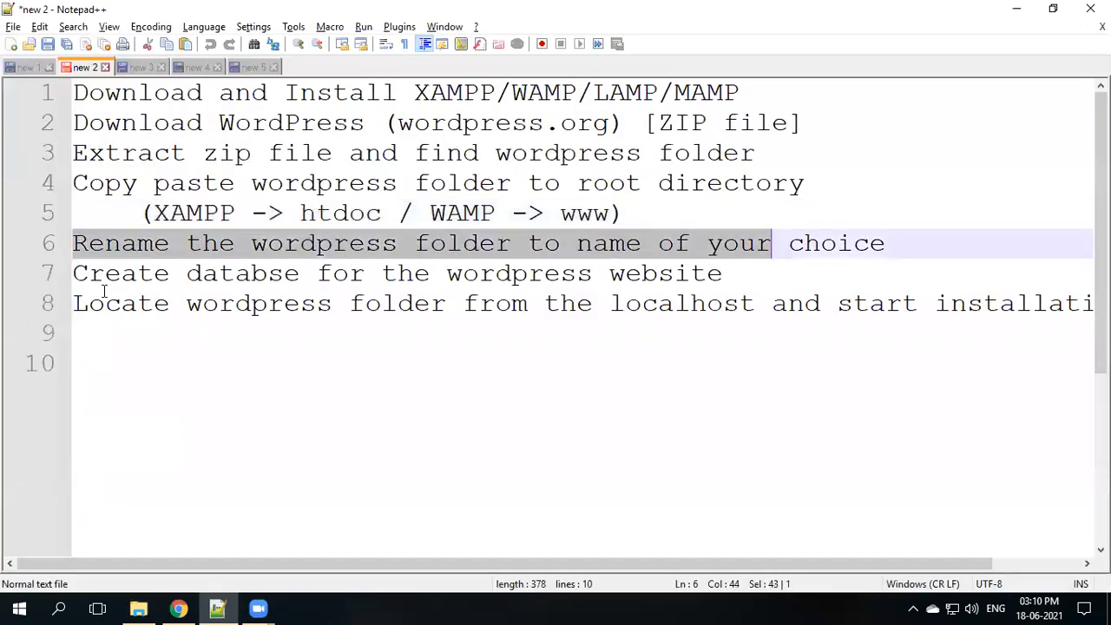
# - Highlight the create-database step, then open phpMyAdmin from the XAMPP dashboard
pyautogui.moveTo(87, 273); pyautogui.dragTo(739, 275)
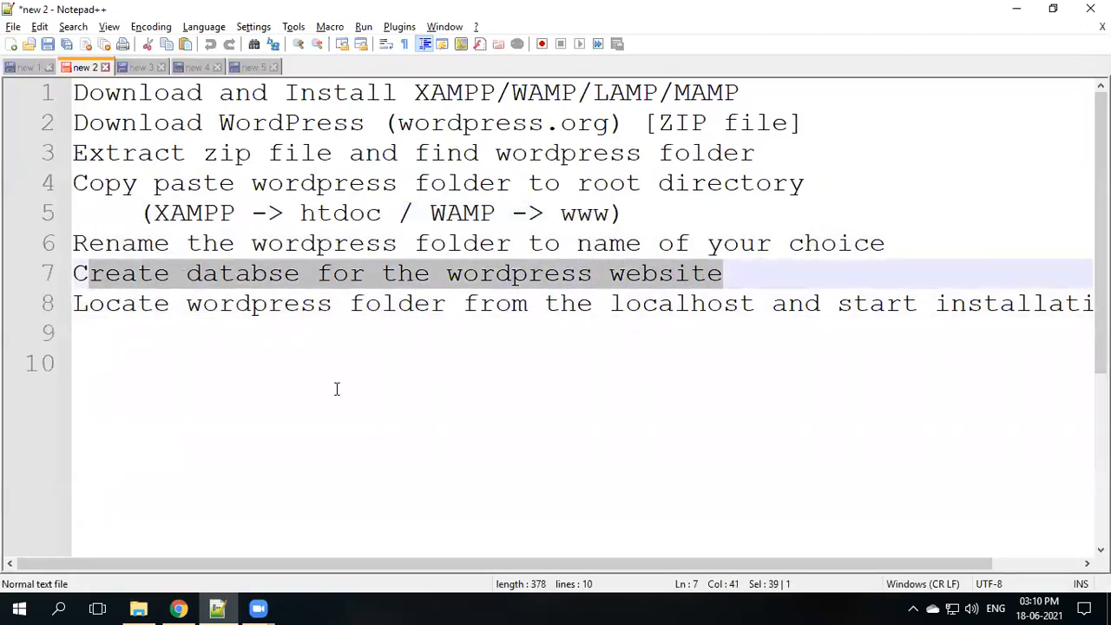
pyautogui.click(178, 607)
pyautogui.scroll(2, 173, 224)
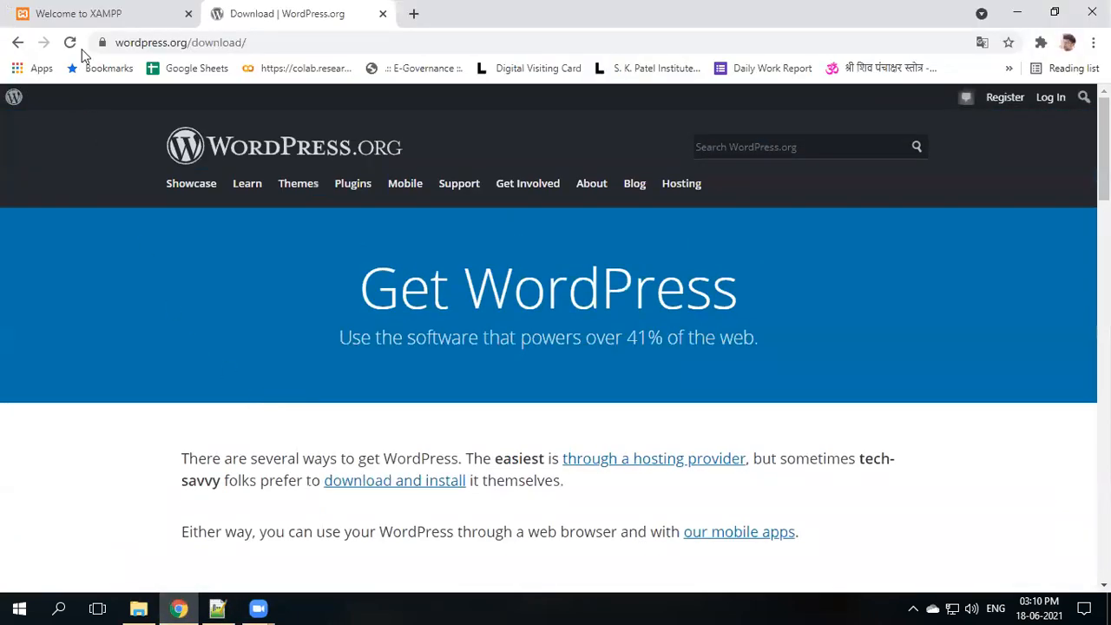
pyautogui.click(83, 13)
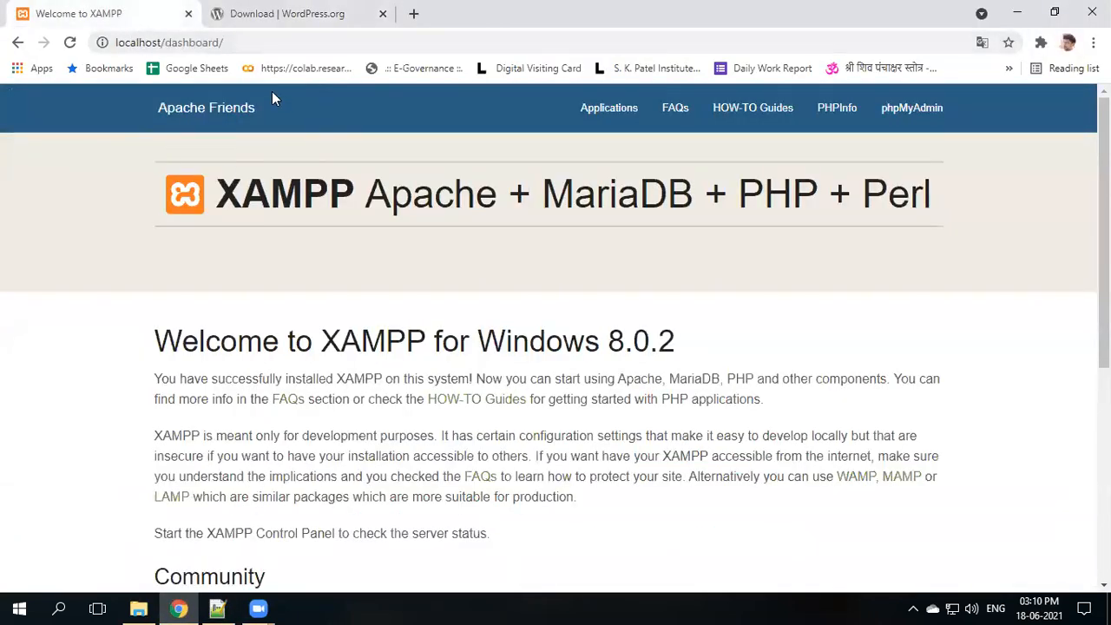
pyautogui.click(913, 111)
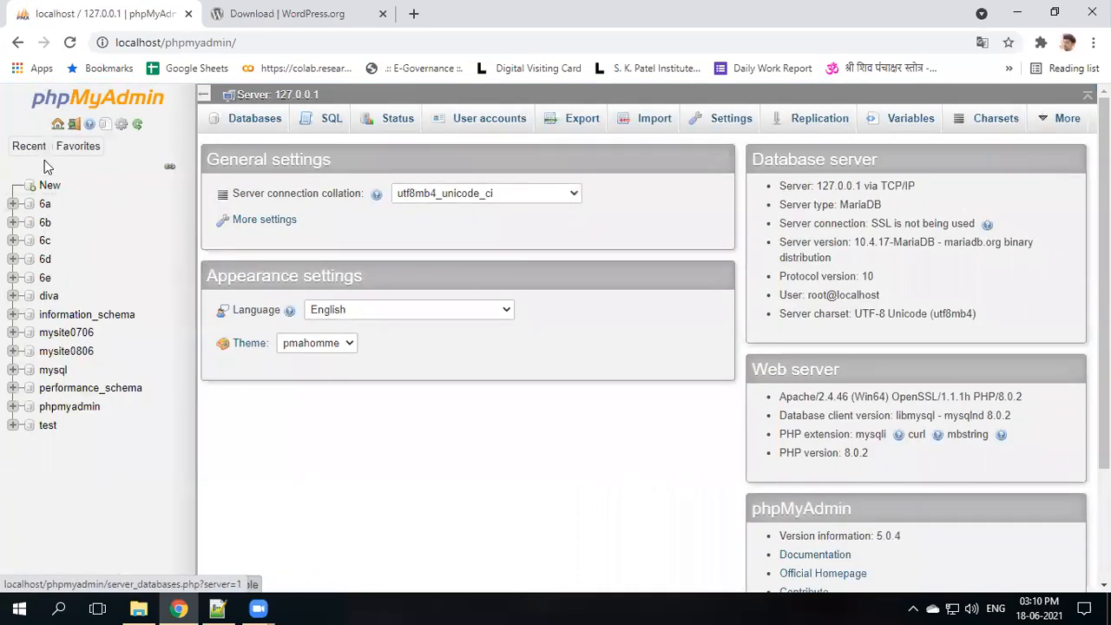
# - Create a new database named rev in phpMyAdmin
pyautogui.click(47, 189)
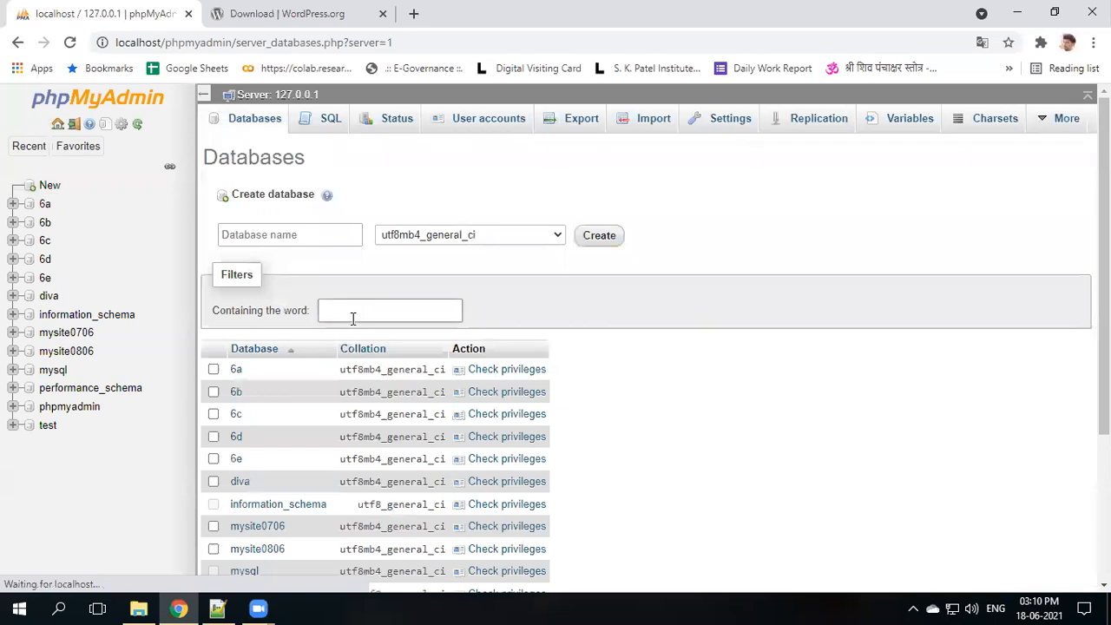
pyautogui.click(320, 235)
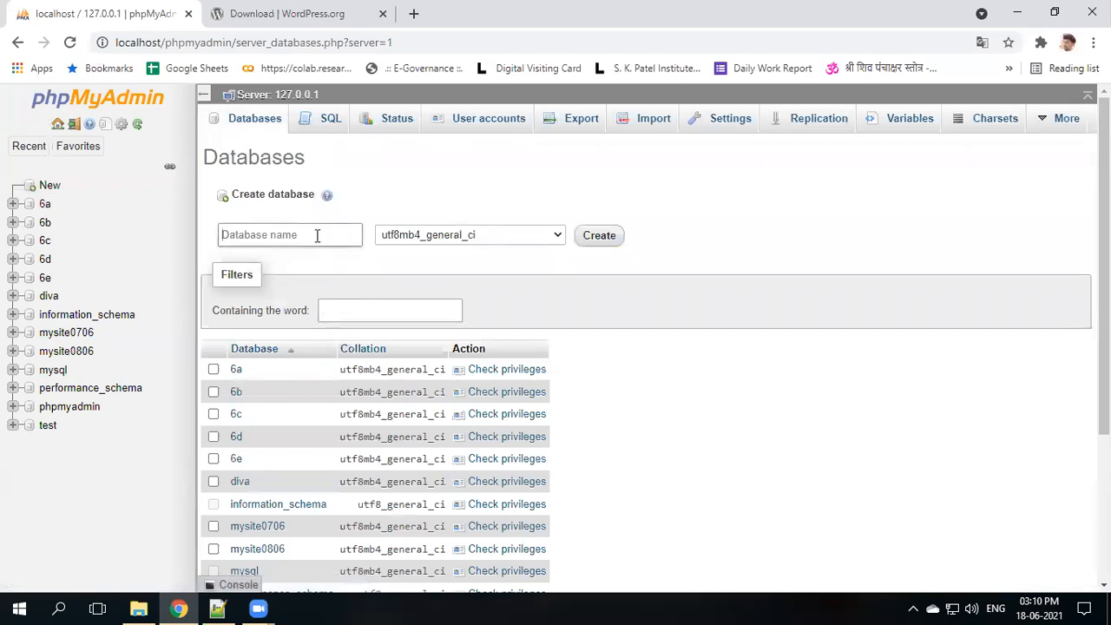
pyautogui.write('rev')
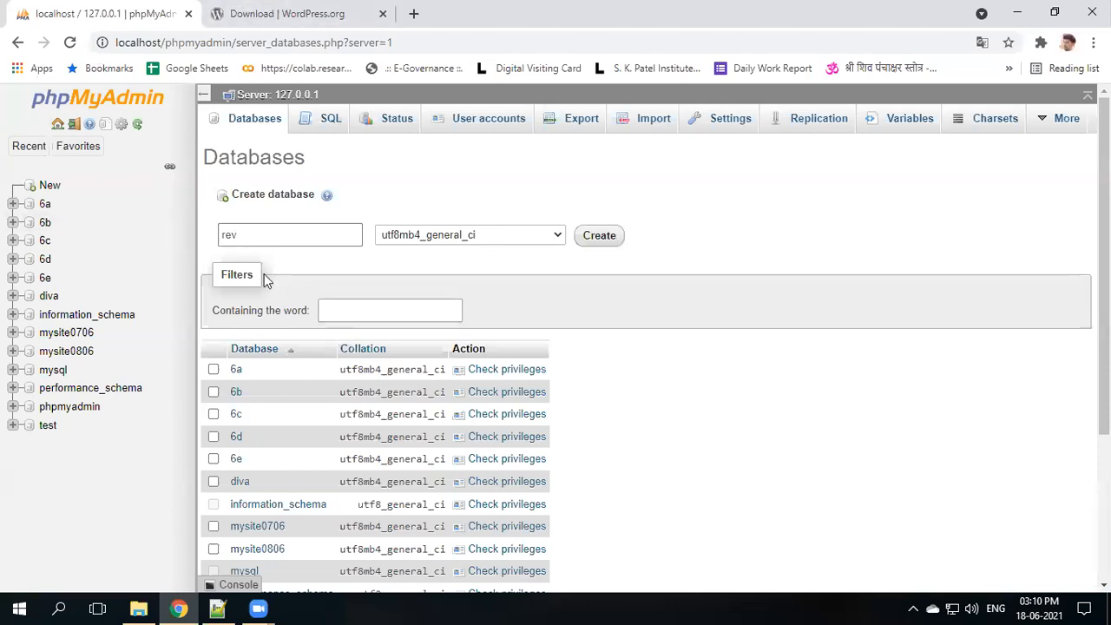
pyautogui.click(607, 238)
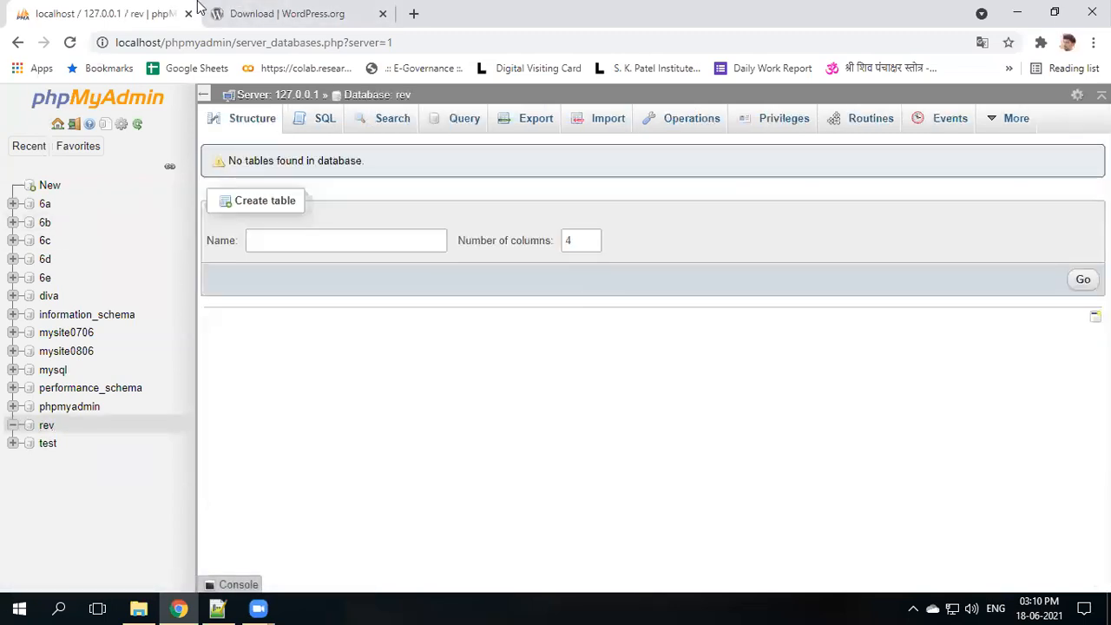
# - Highlight the final install step, then load localhost/Revision.com in a new Chrome tab
pyautogui.click(221, 607)
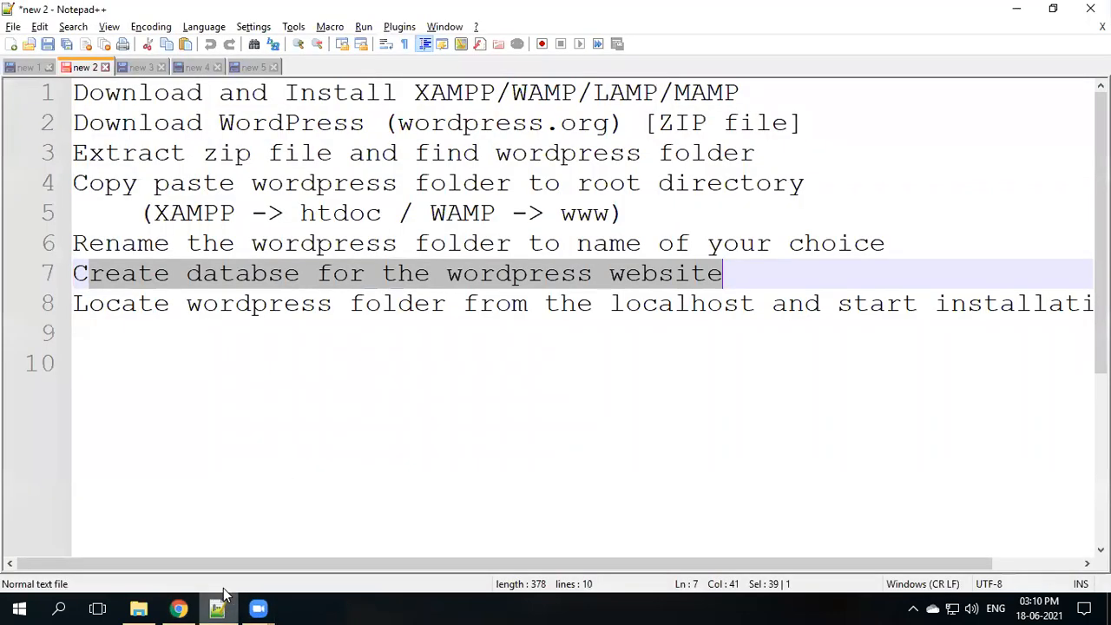
pyautogui.moveTo(75, 302); pyautogui.dragTo(876, 321)
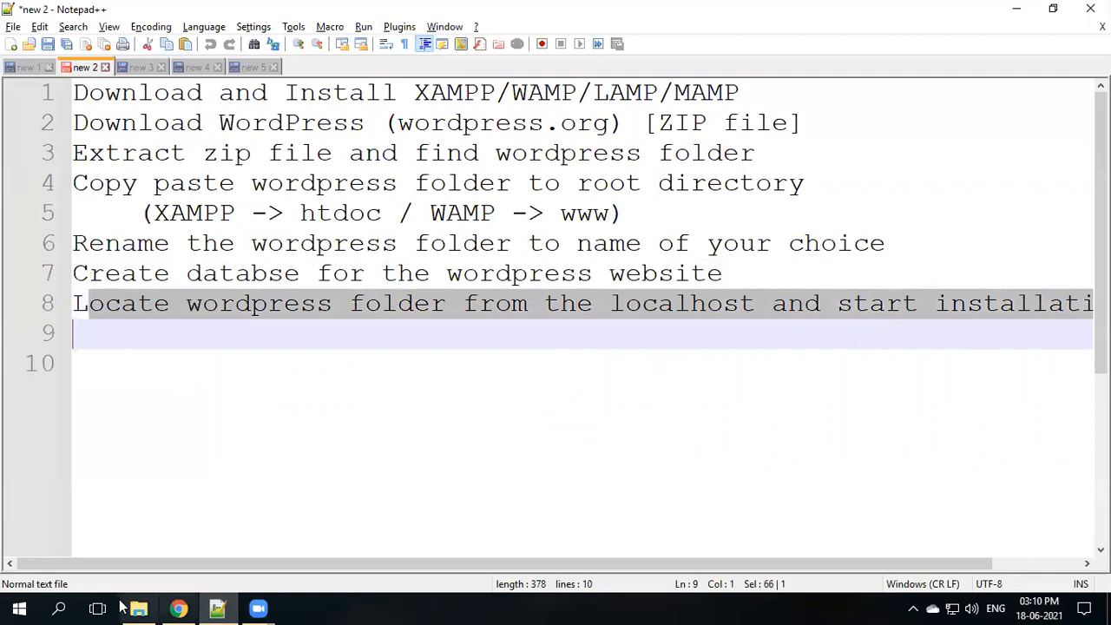
pyautogui.click(178, 608)
pyautogui.click(413, 14)
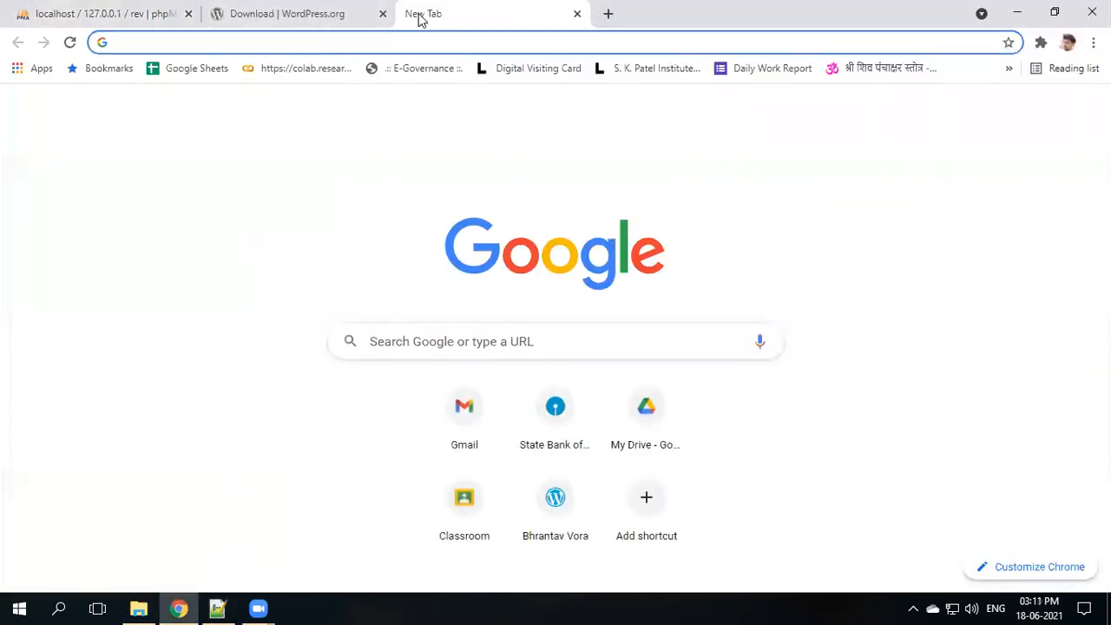
pyautogui.write('lo')
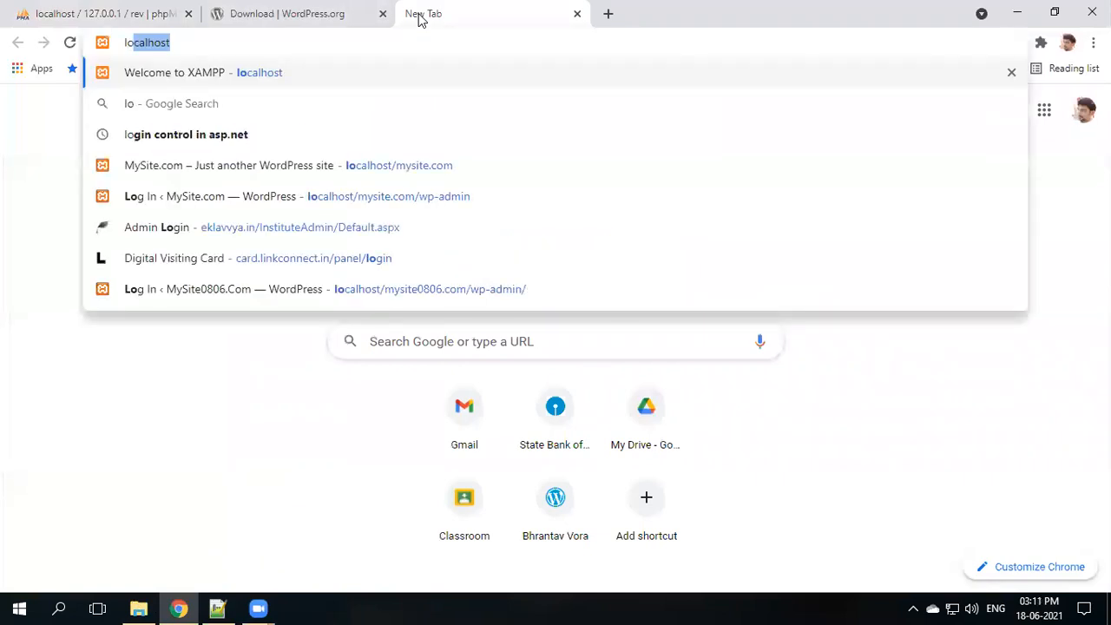
pyautogui.write('calhost/')
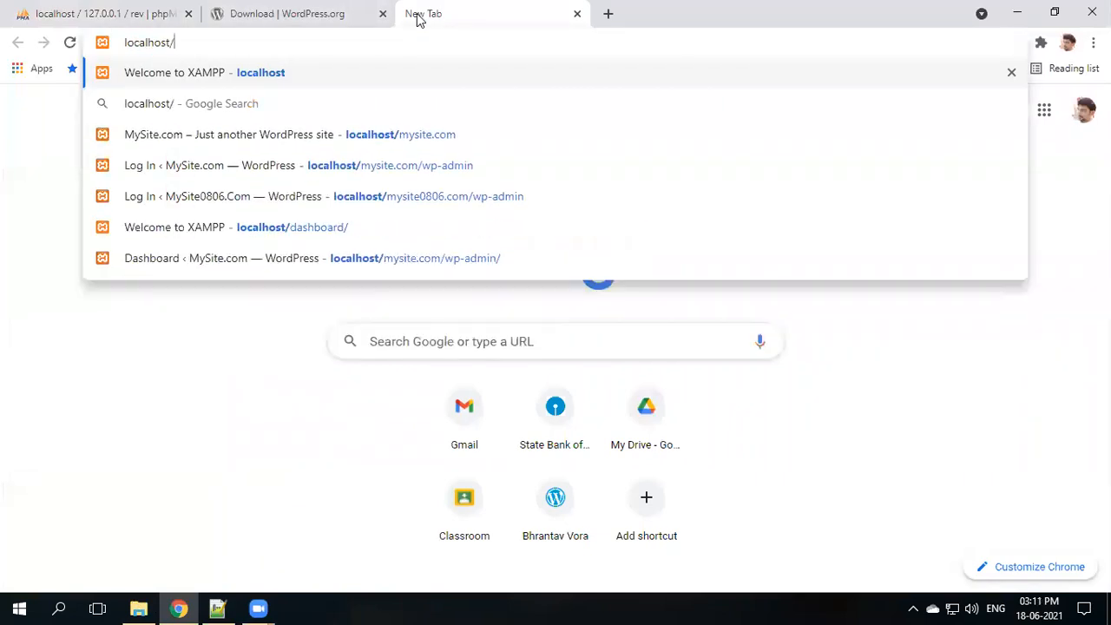
pyautogui.write('Revision.com')
pyautogui.press('Return')
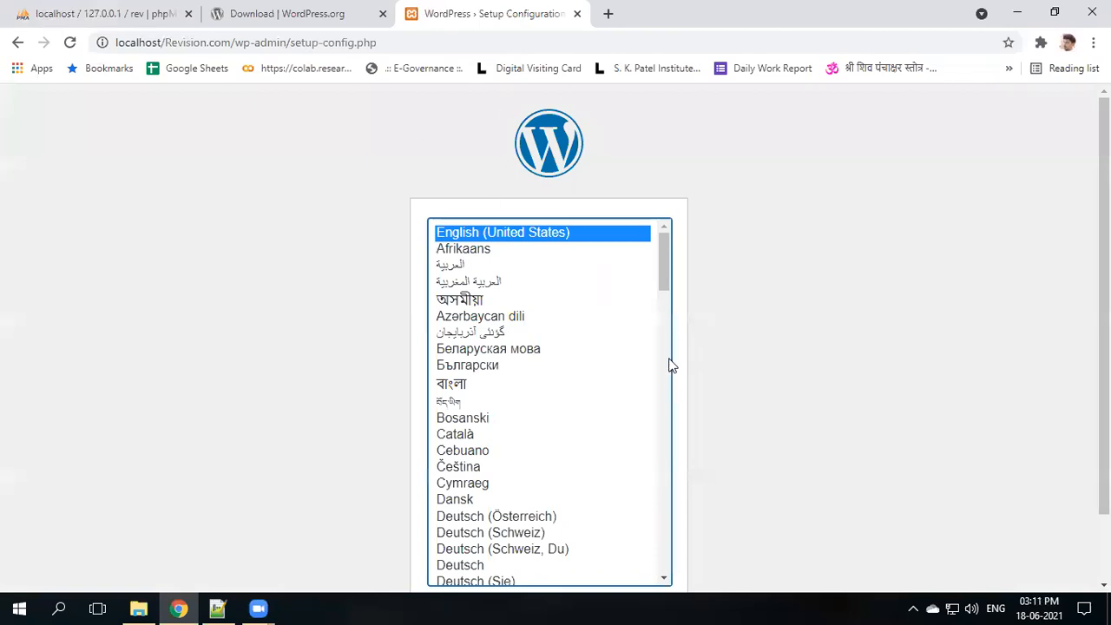
# - Continue with English (United States) and highlight the list of required database details
pyautogui.scroll(-1, 669, 364)
pyautogui.scroll(1, 491, 319)
pyautogui.click(822, 334)
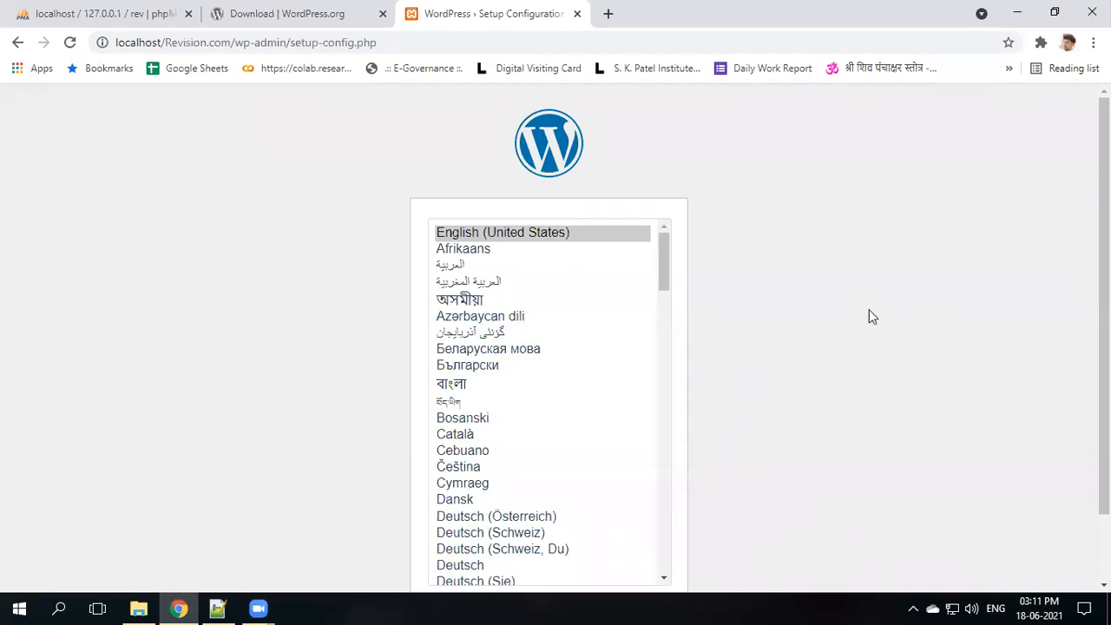
pyautogui.scroll(-1, 870, 315)
pyautogui.click(639, 538)
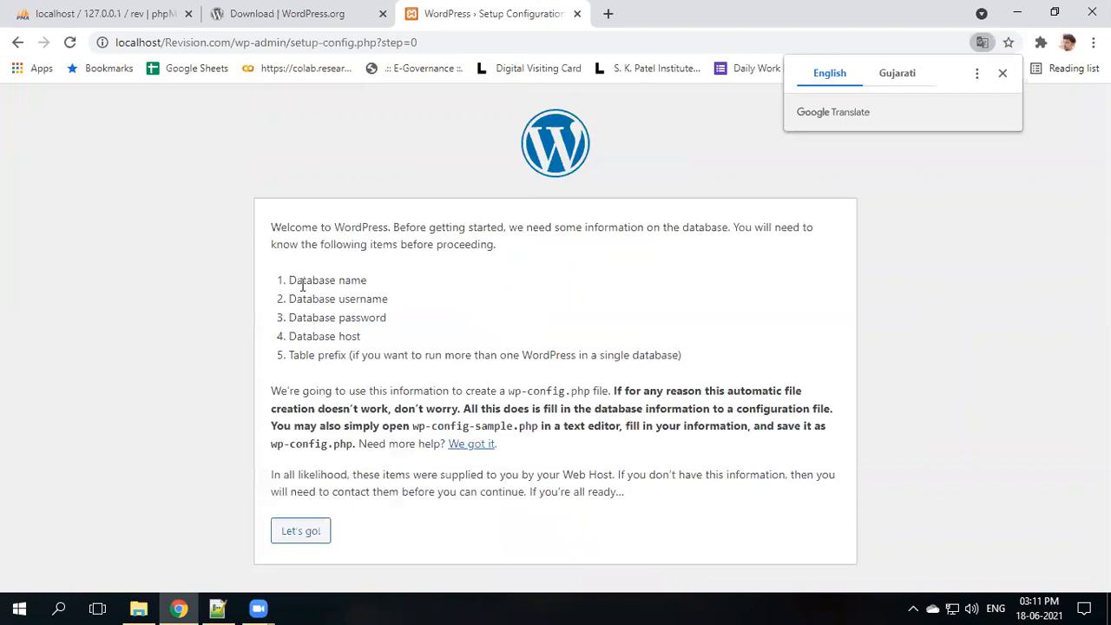
pyautogui.moveTo(289, 279); pyautogui.dragTo(370, 338)
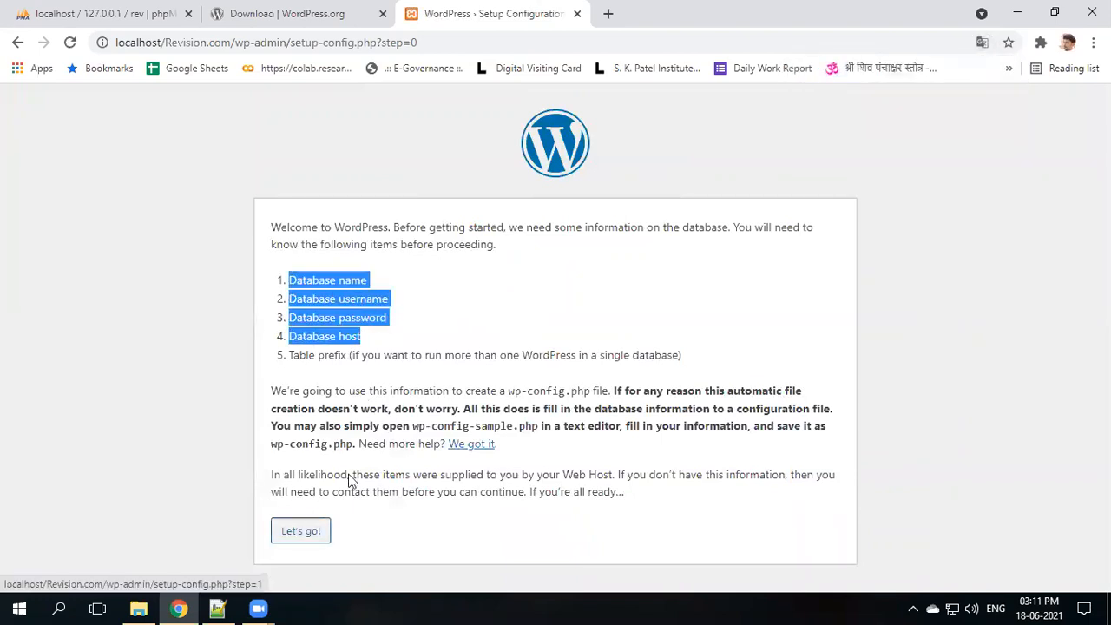
# - Submit database rev, username root, empty password, host localhost and prefix wp_
pyautogui.click(303, 530)
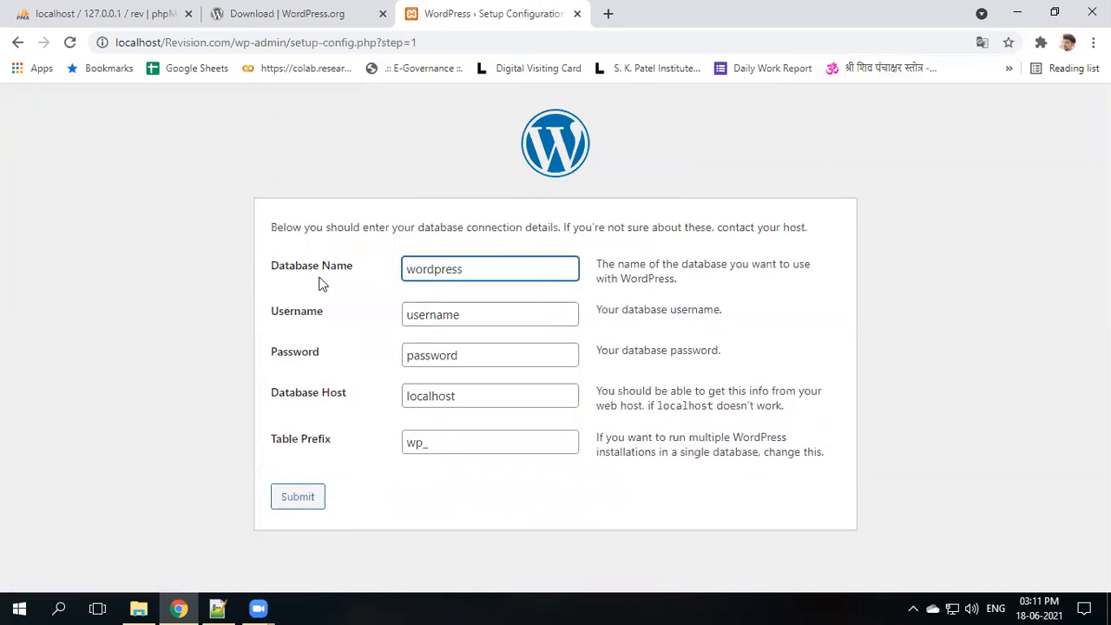
pyautogui.moveTo(471, 273); pyautogui.dragTo(347, 245)
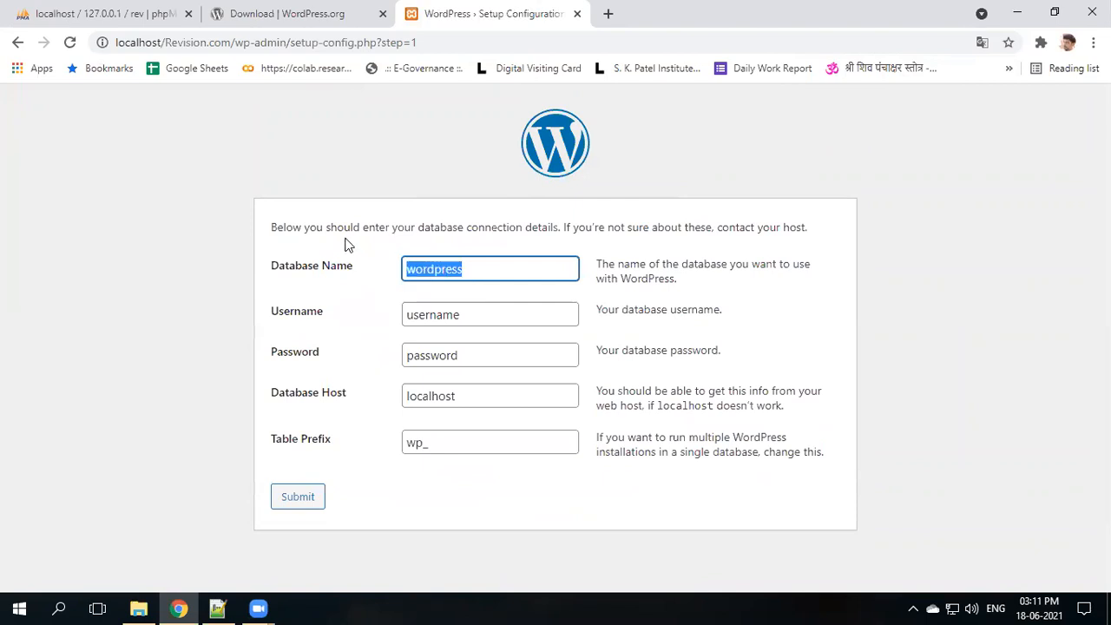
pyautogui.write('rev')
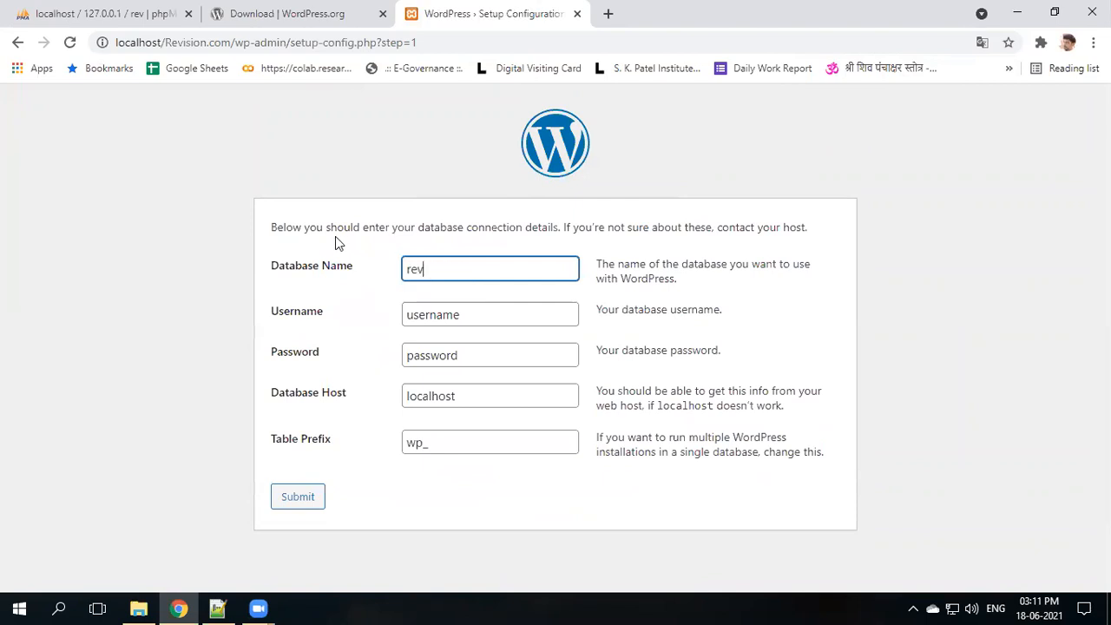
pyautogui.moveTo(464, 312); pyautogui.dragTo(340, 304)
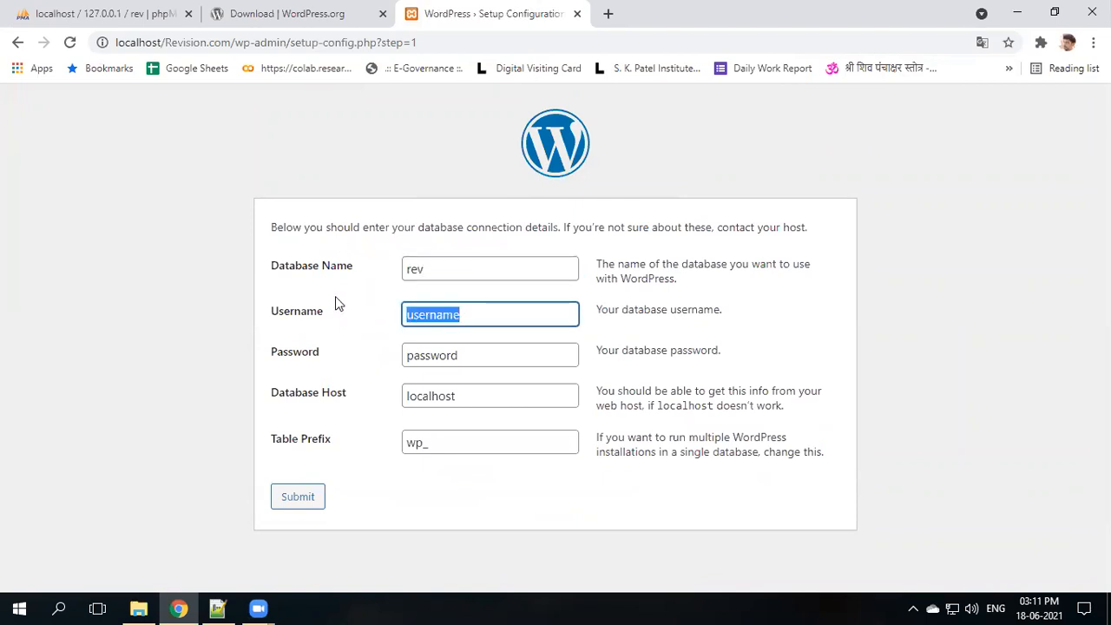
pyautogui.write('root')
pyautogui.press('Tab')
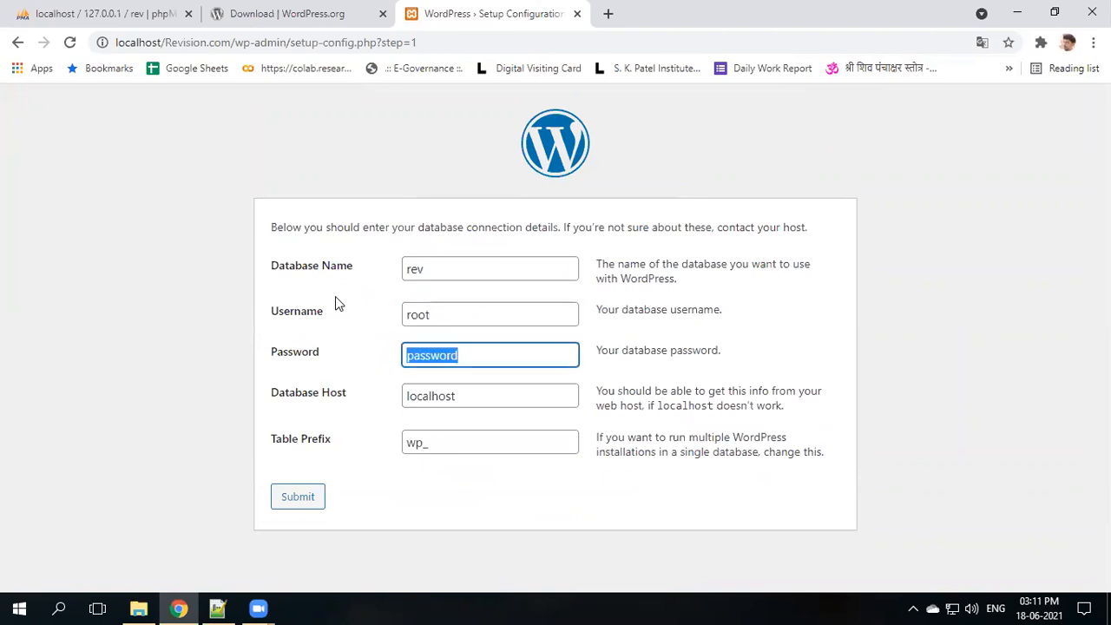
pyautogui.press('BackSpace')
pyautogui.press('Tab')
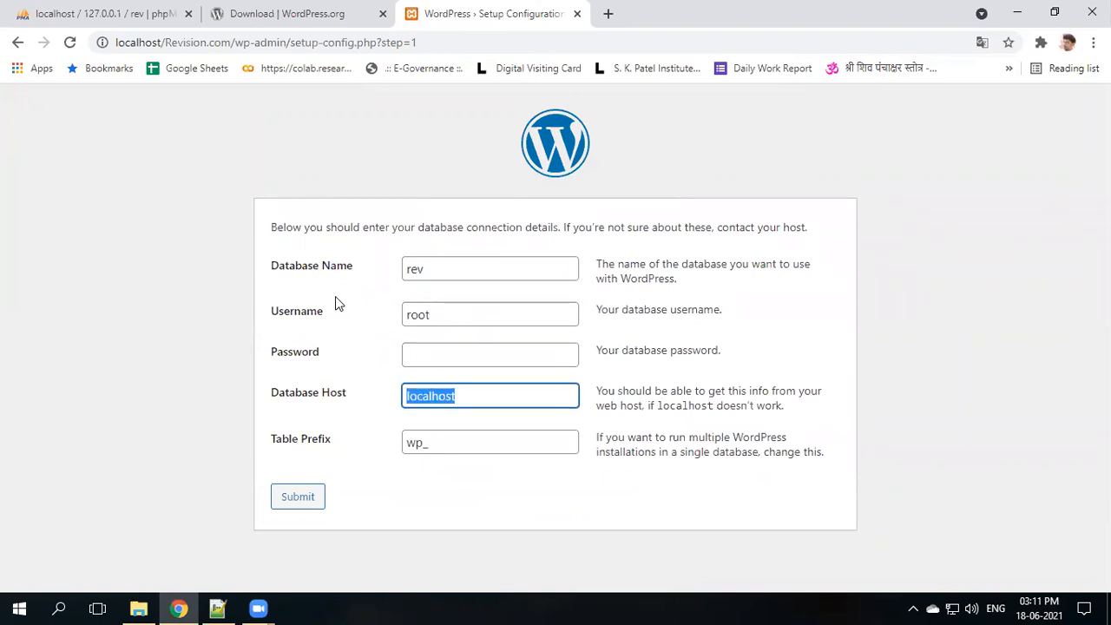
pyautogui.press('Tab')
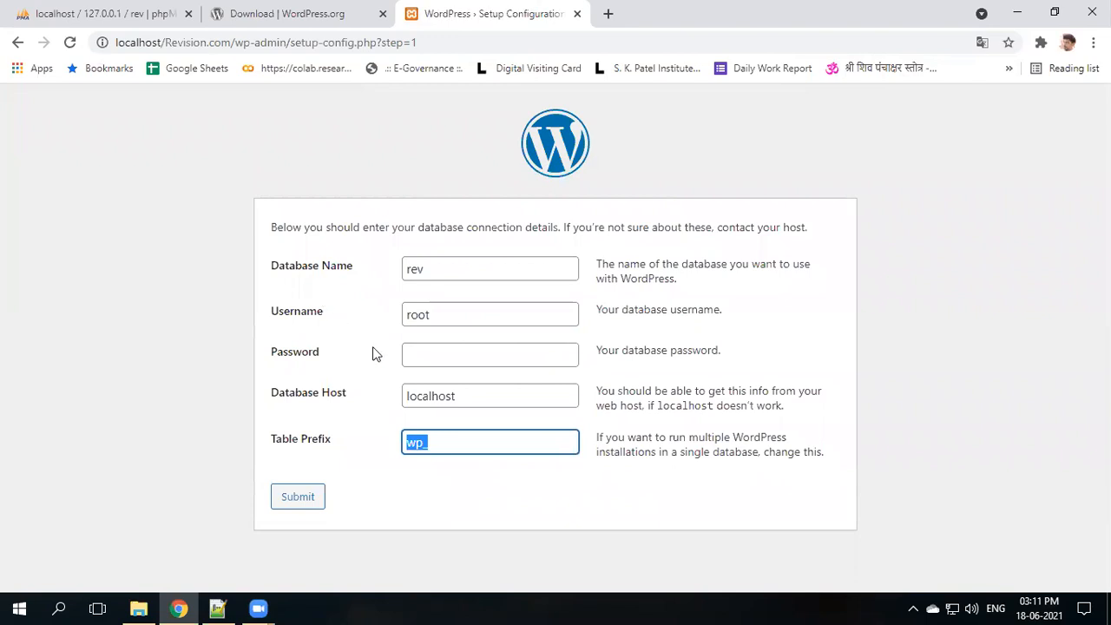
pyautogui.click(323, 494)
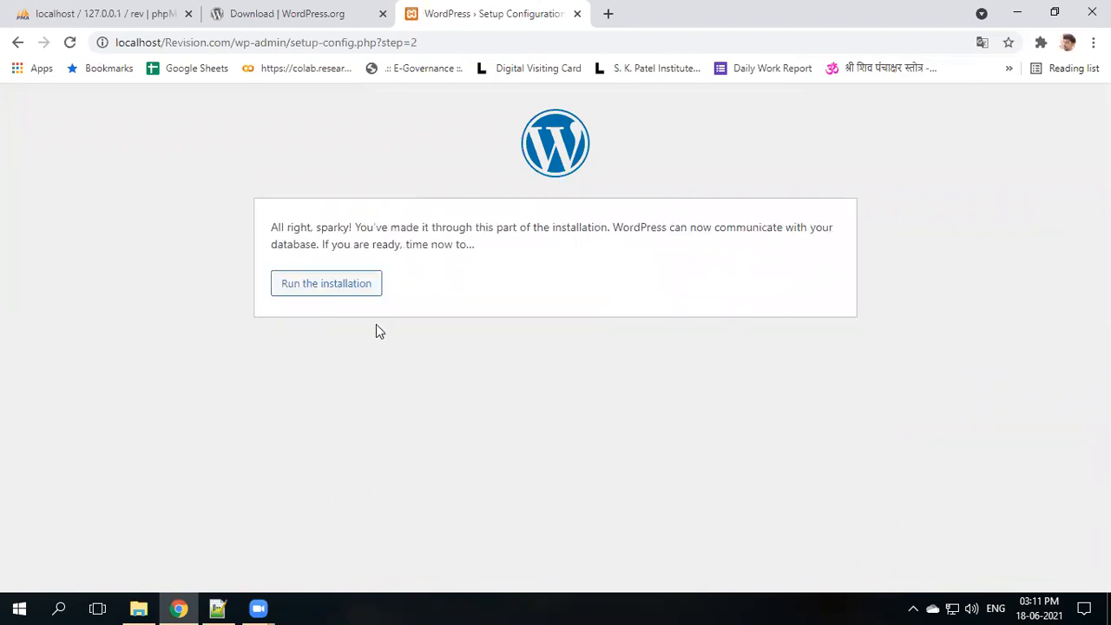
# - Start the installation with Revision.com as the site title and a matching admin username
pyautogui.click(348, 288)
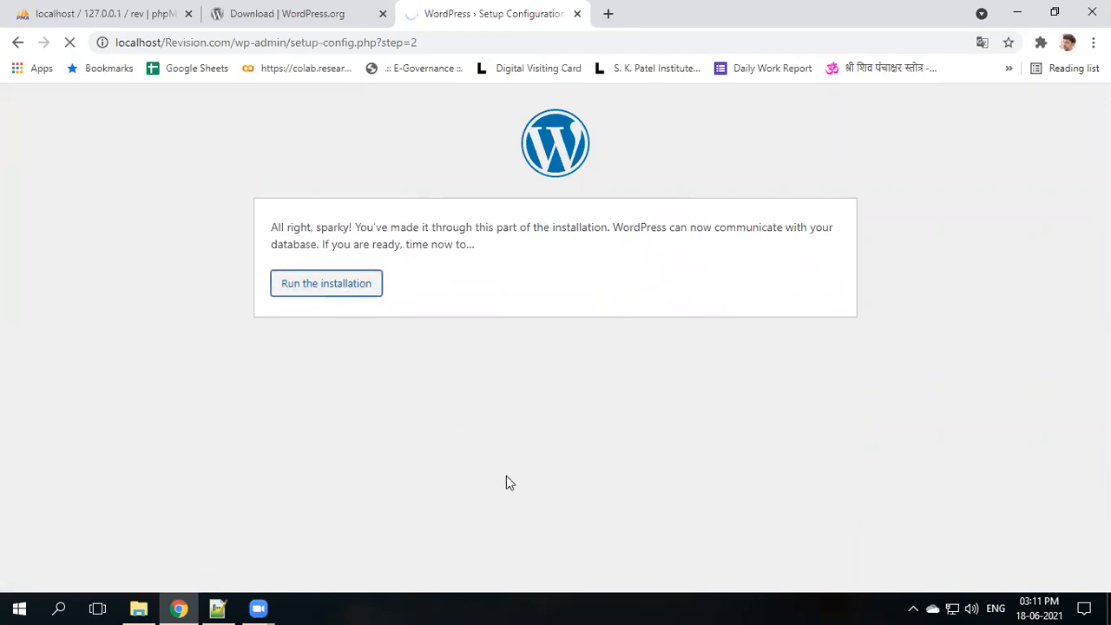
pyautogui.scroll(-1, 532, 405)
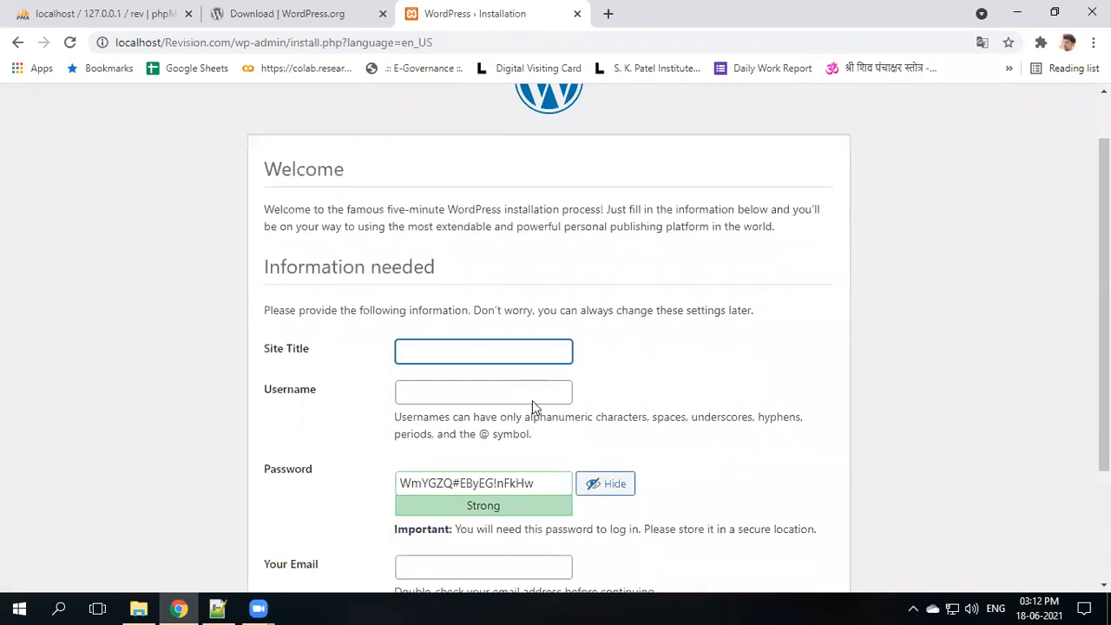
pyautogui.write('Revision.com')
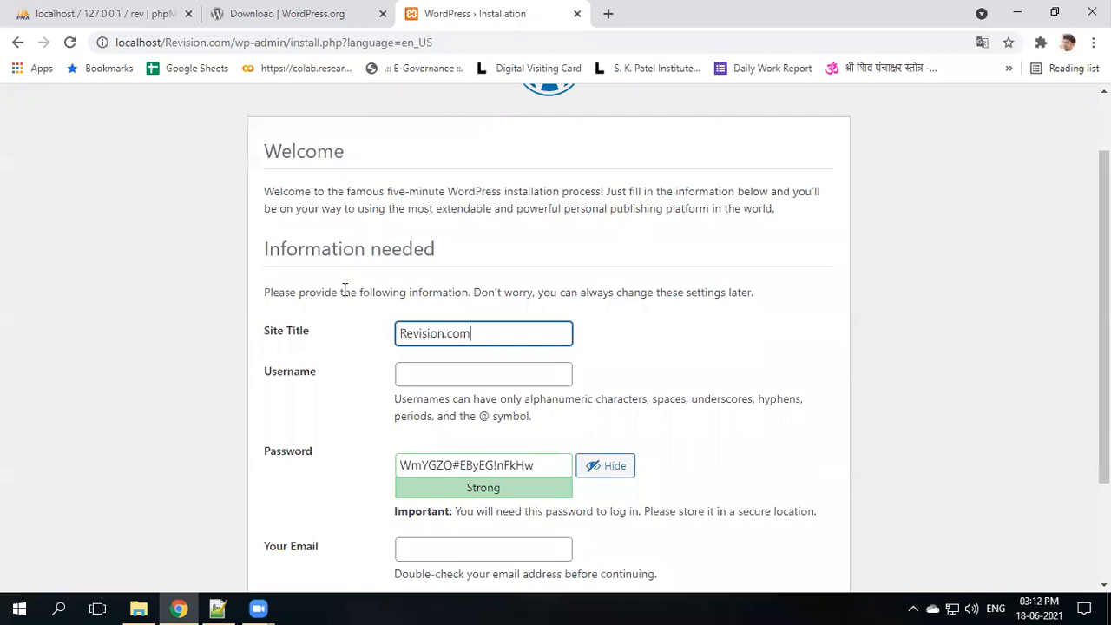
pyautogui.click(505, 382)
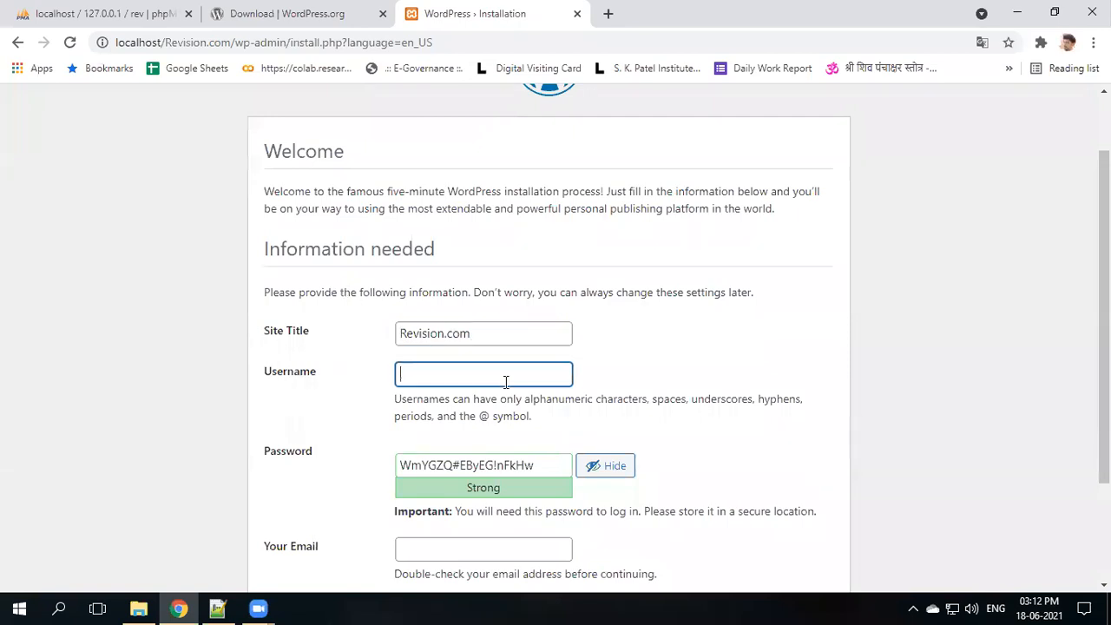
pyautogui.write('Revision.com')
pyautogui.press('BackSpace')
pyautogui.press('BackSpace')
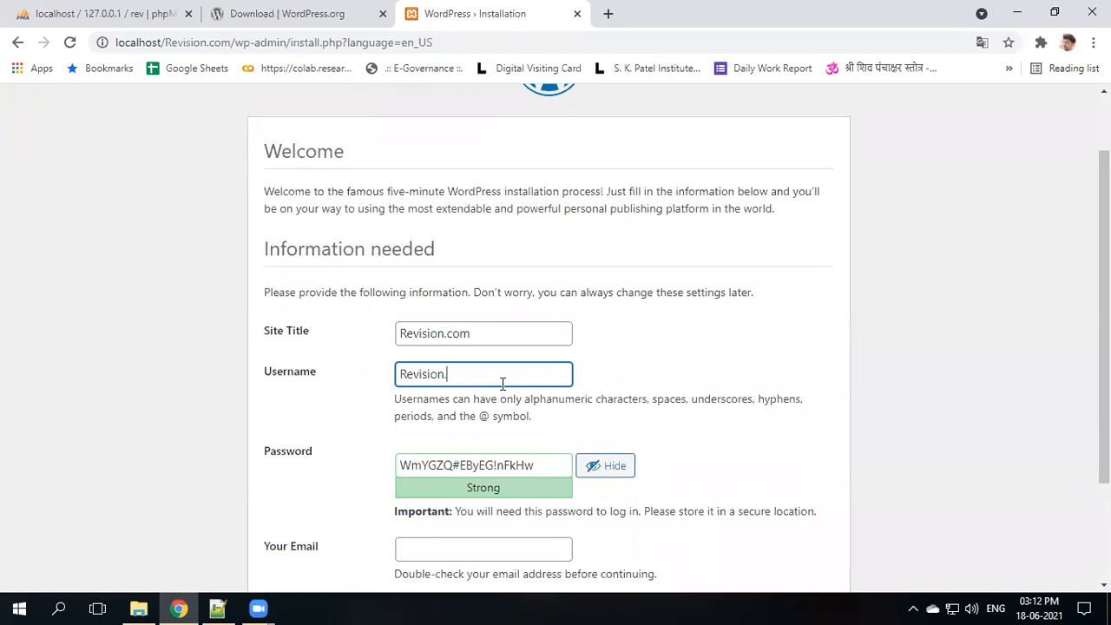
# - Set a simple admin password, confirm the weak password, enter the admin e-mail, and install WordPress
pyautogui.click(311, 382)
pyautogui.hotkey('ctrl', 'c')
pyautogui.scroll(-2, 333, 390)
pyautogui.moveTo(538, 321); pyautogui.dragTo(229, 322)
pyautogui.hotkey('ctrl', 'v')
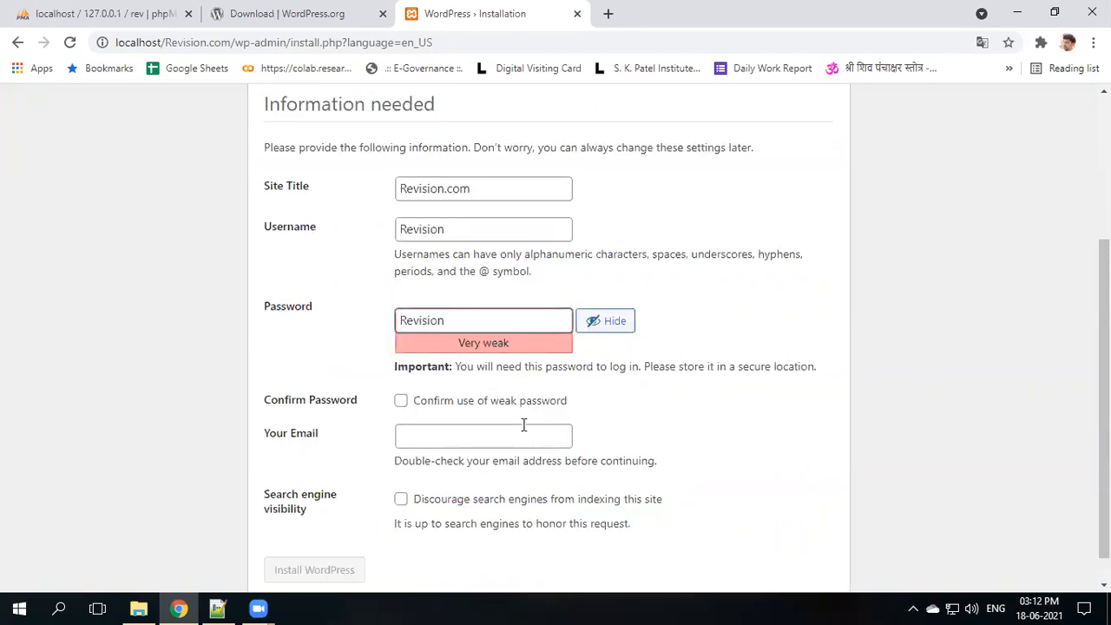
pyautogui.click(402, 404)
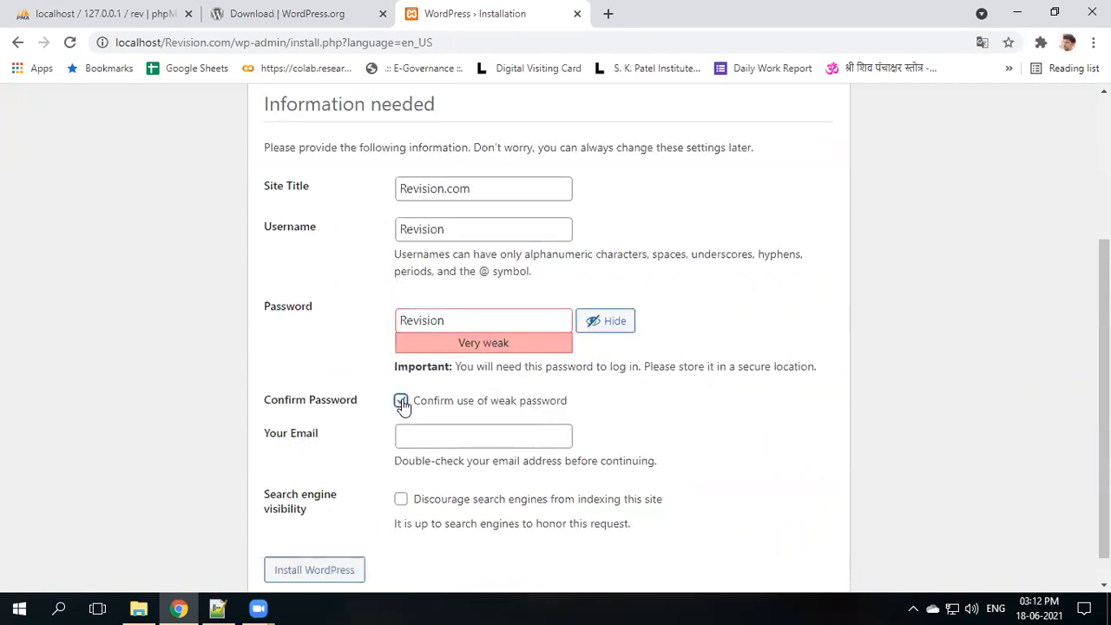
pyautogui.click(434, 443)
pyautogui.hotkey('ctrl', 'v')
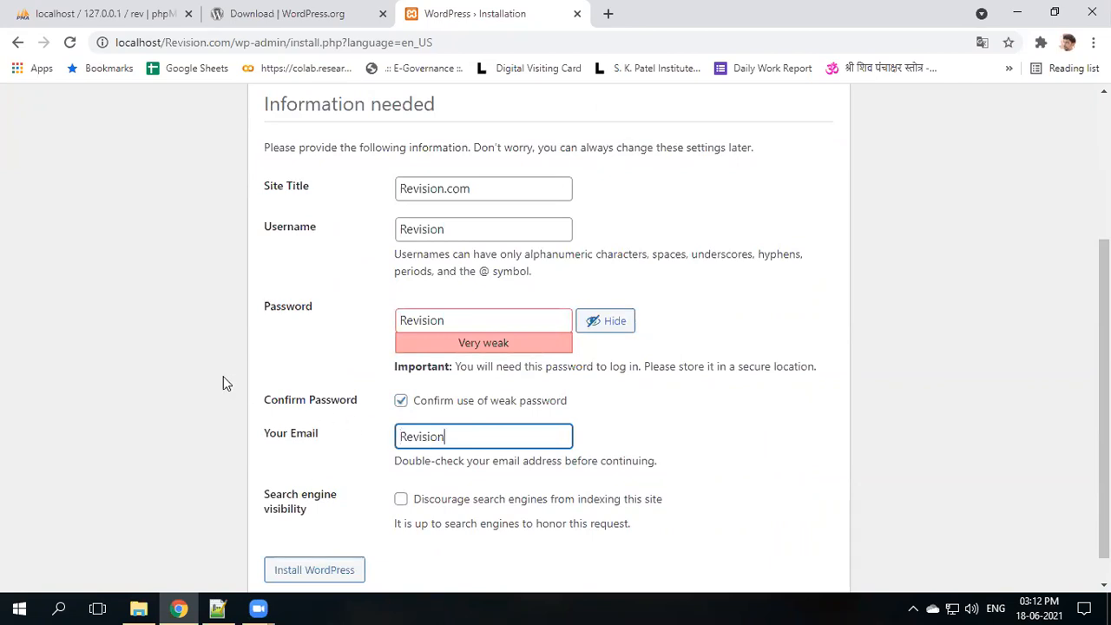
pyautogui.write('@gmail.com')
pyautogui.scroll(-1, 510, 499)
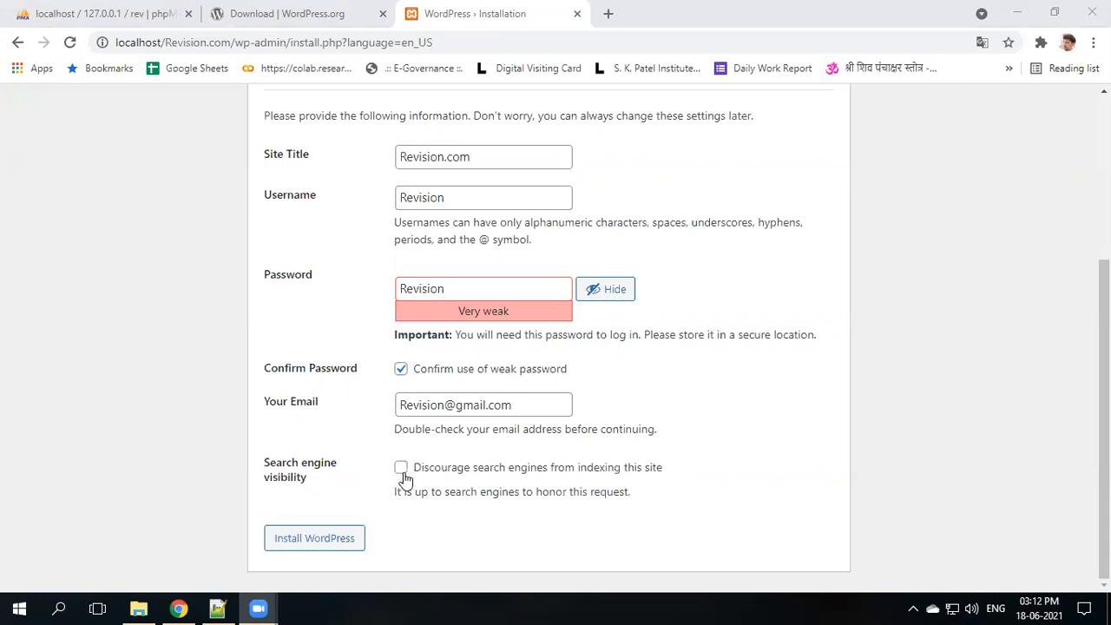
pyautogui.click(310, 543)
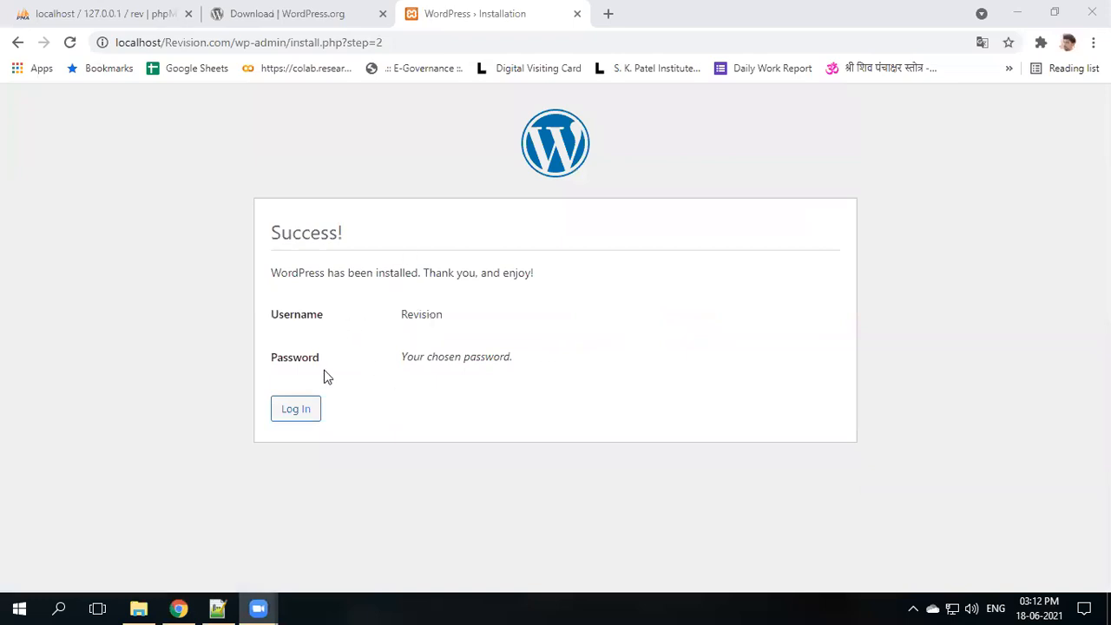
# - Sign in on wp-login.php with the new admin username and password to reach the Dashboard
pyautogui.doubleClick(415, 314)
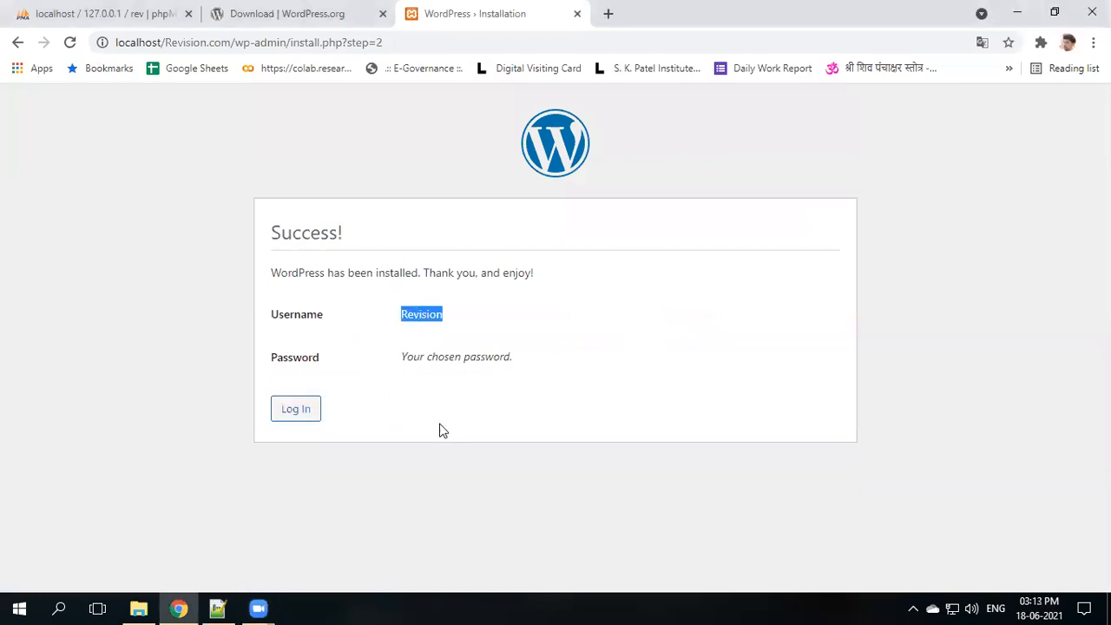
pyautogui.click(302, 414)
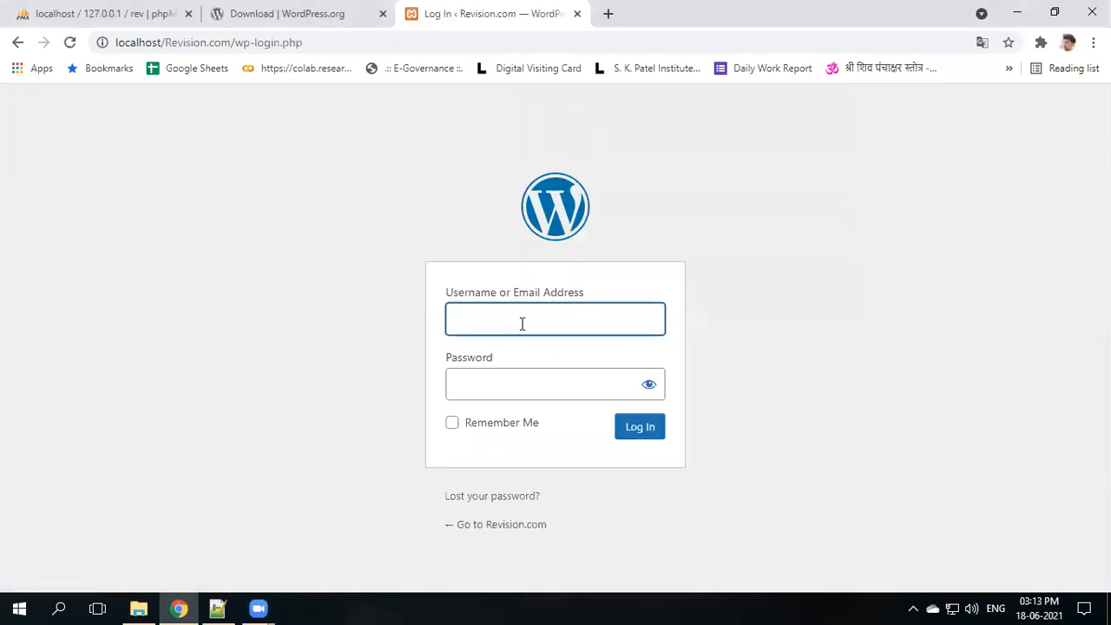
pyautogui.click(488, 380)
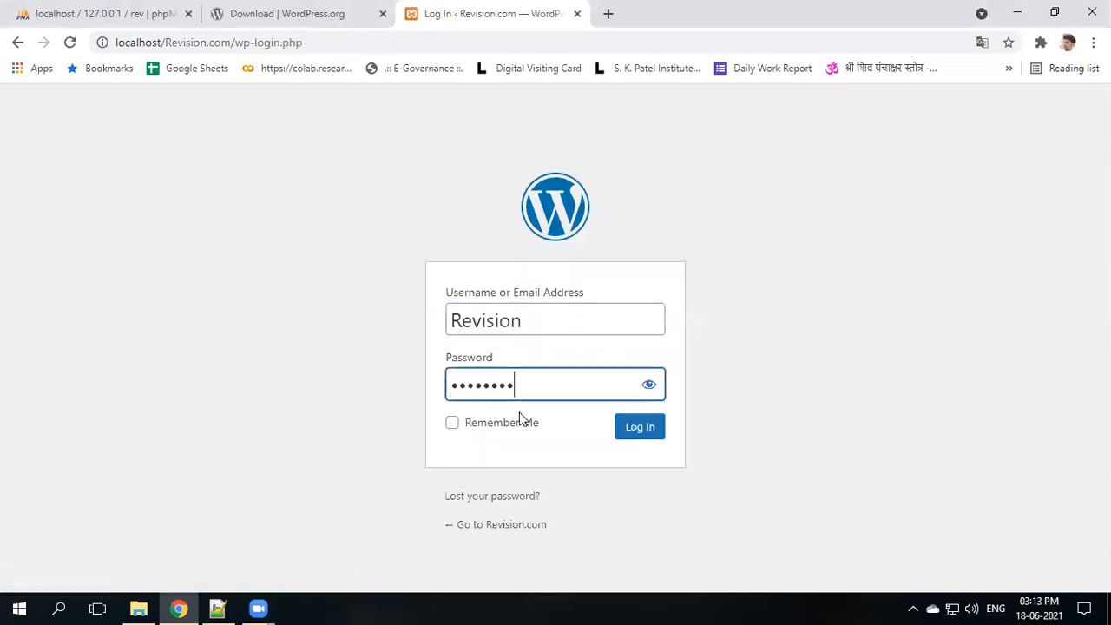
pyautogui.click(638, 433)
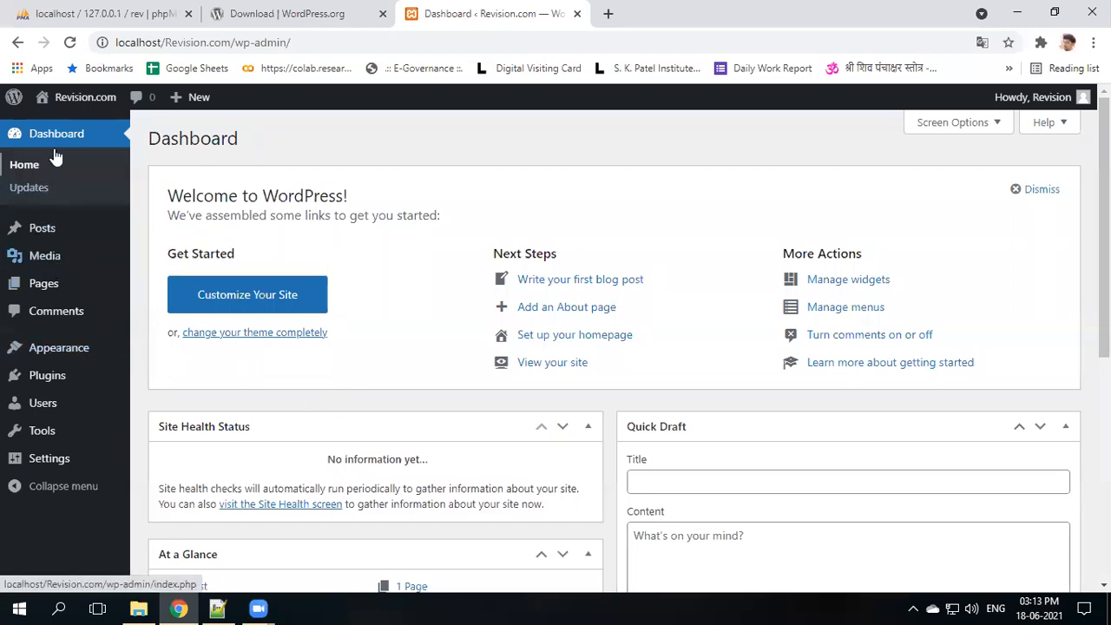
# - Preview the public site in a new tab, then go back to the admin and open All Pages
pyautogui.moveTo(73, 105)
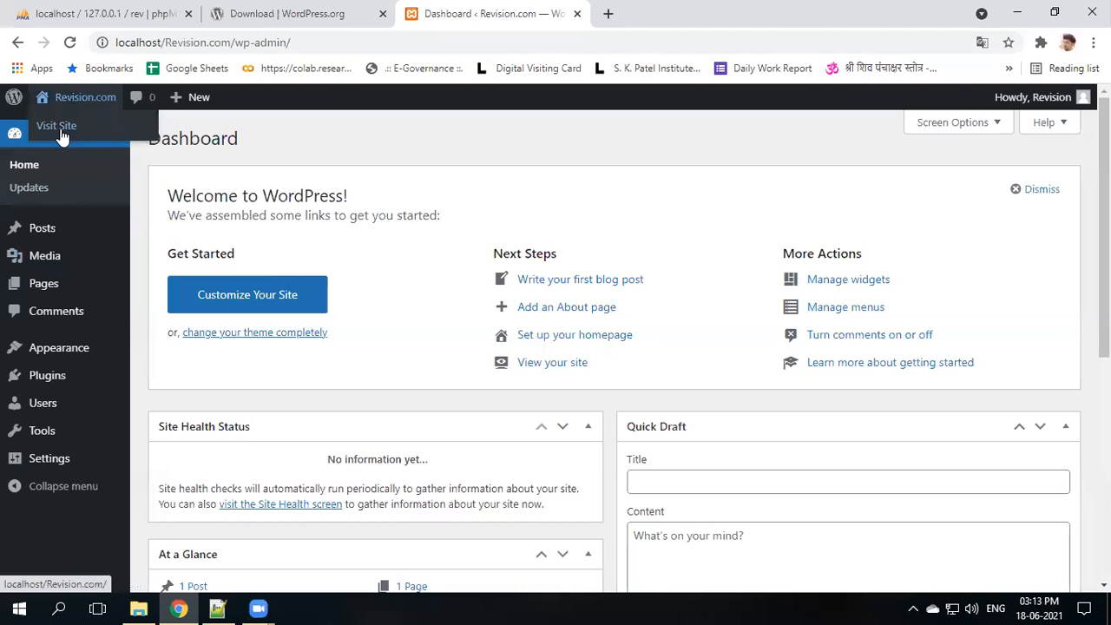
pyautogui.keyDown('ctrl'); pyautogui.click(65, 134); pyautogui.keyUp('ctrl')
pyautogui.click(640, 11)
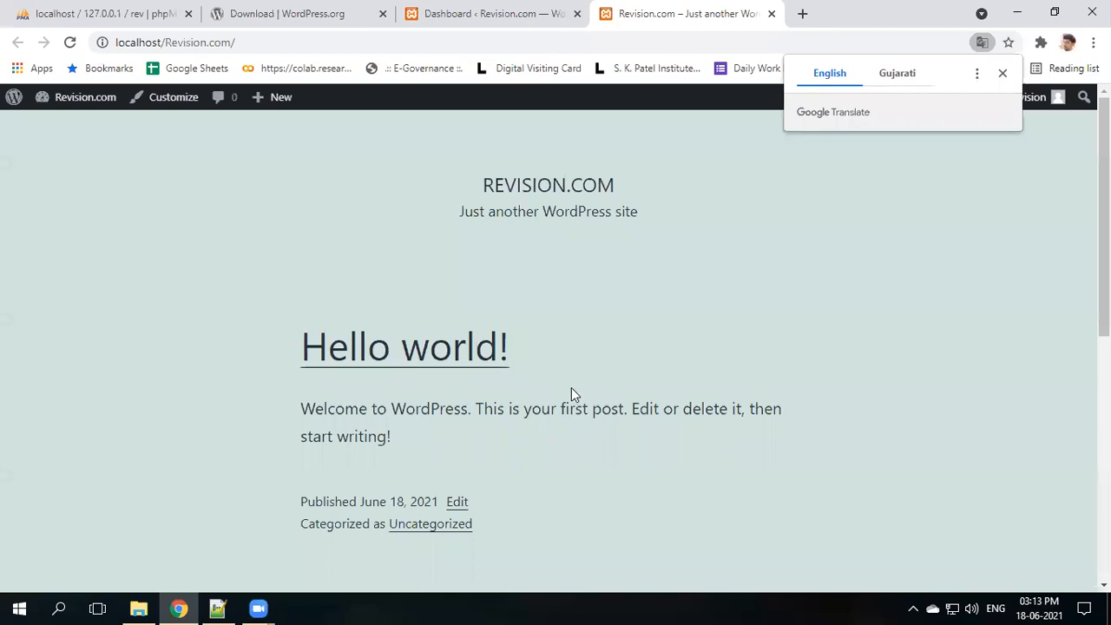
pyautogui.click(486, 14)
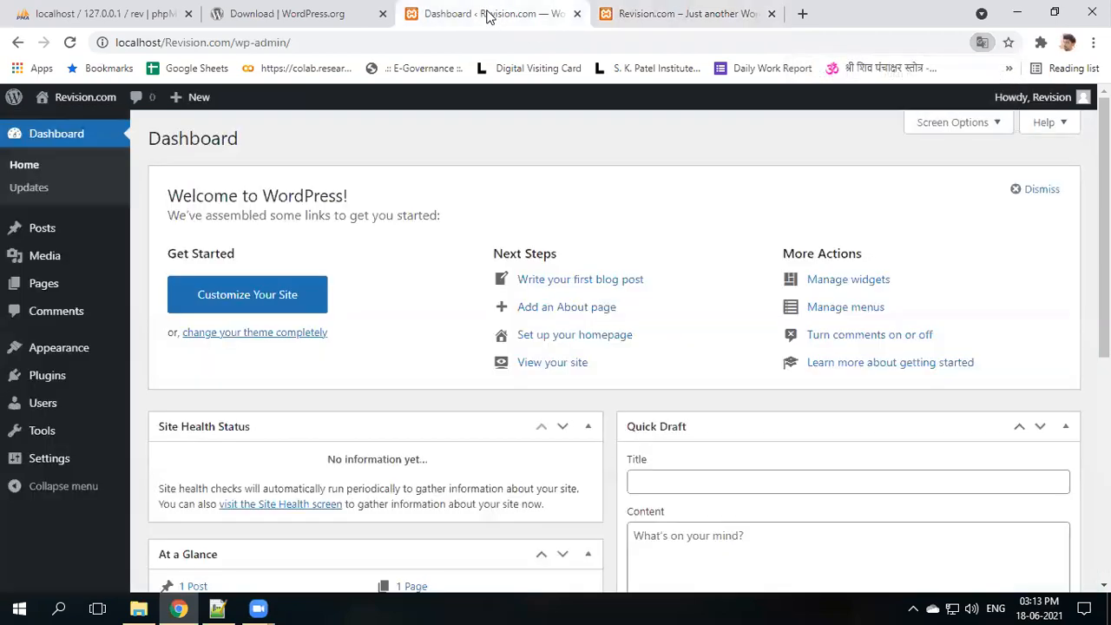
pyautogui.moveTo(49, 291)
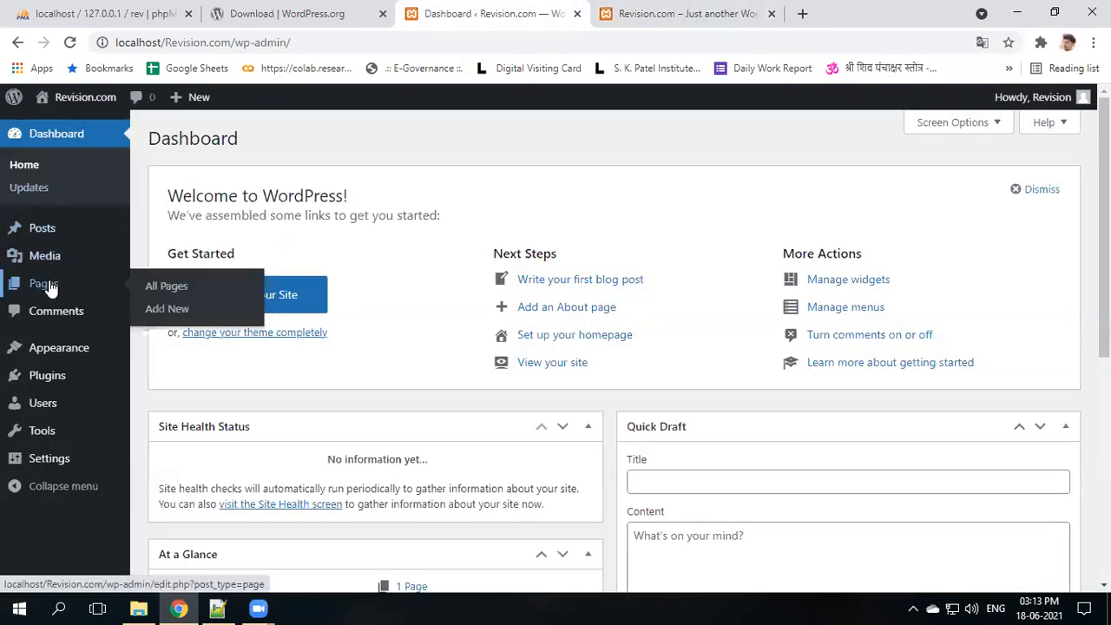
pyautogui.click(50, 288)
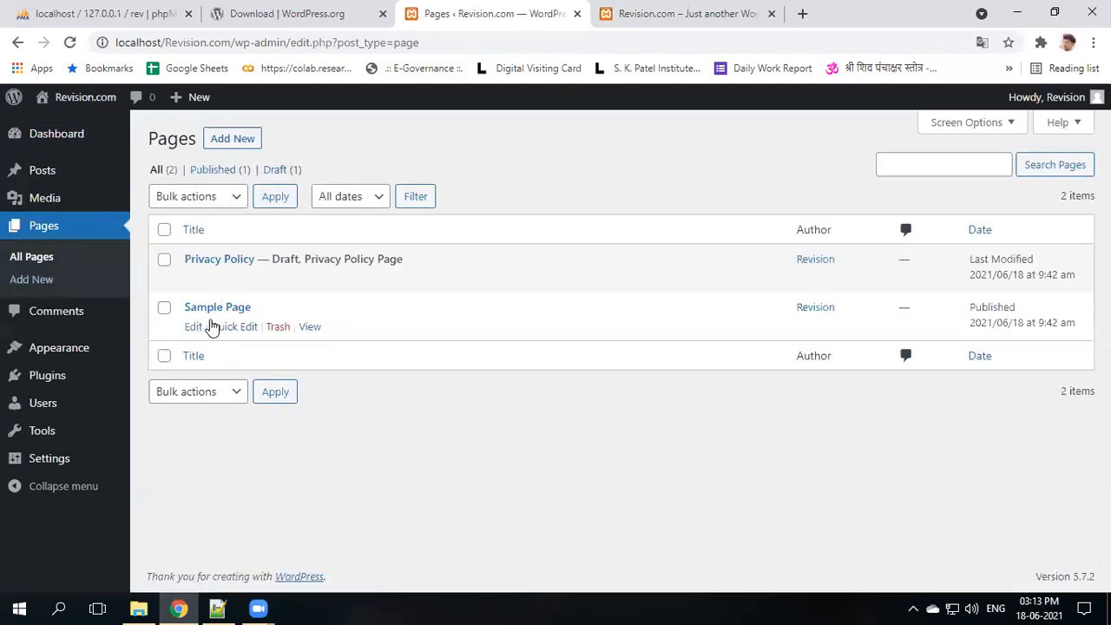
# - Add a new page titled 'Home' with the caret in its empty body, then open a new tab
pyautogui.click(230, 147)
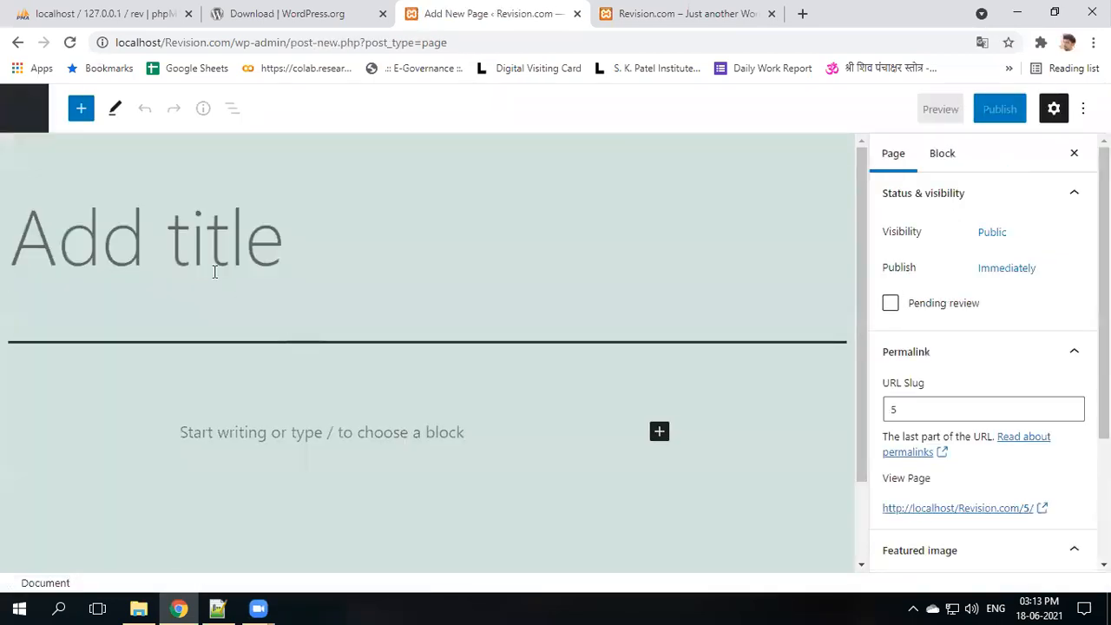
pyautogui.write('Home')
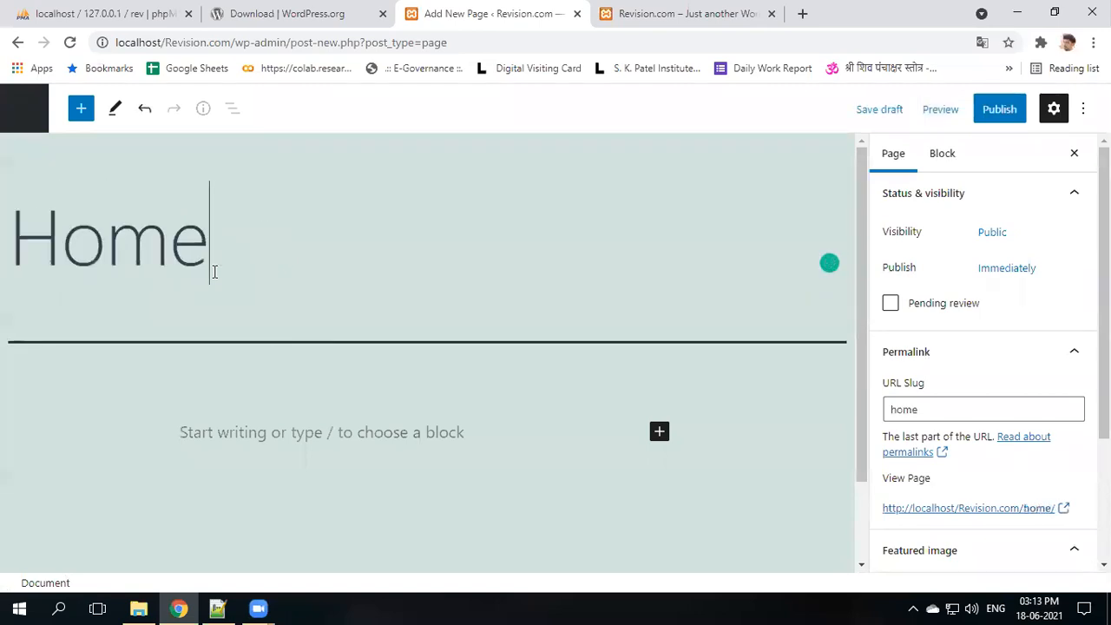
pyautogui.click(305, 441)
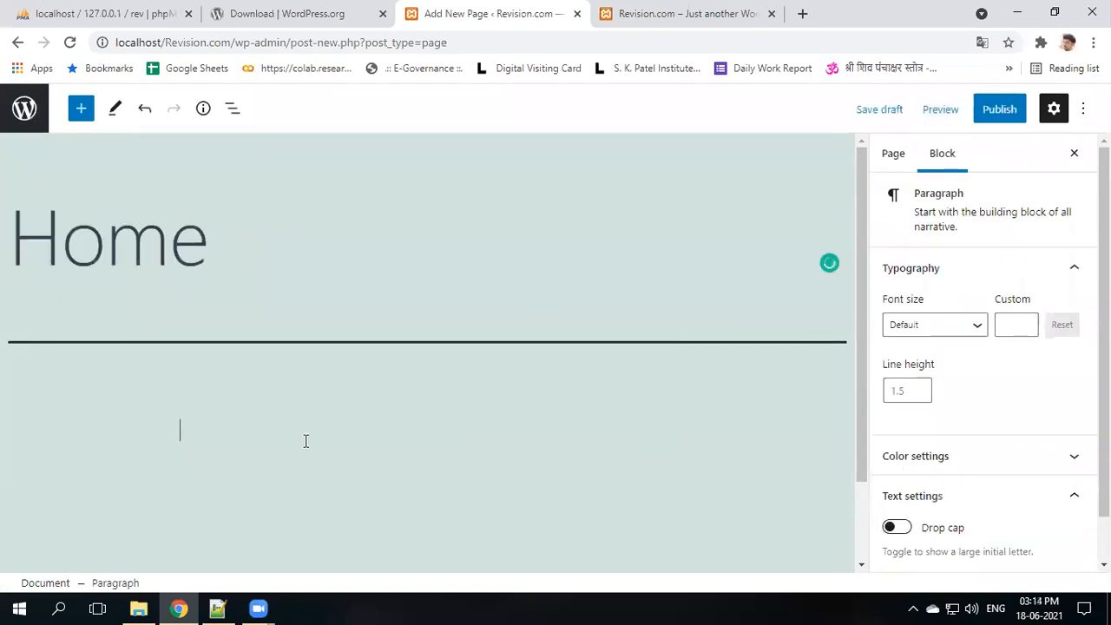
pyautogui.click(800, 14)
# - Search Google for sample text, open lipsum.com, and select the first three Lorem Ipsum sections
pyautogui.write('sam')
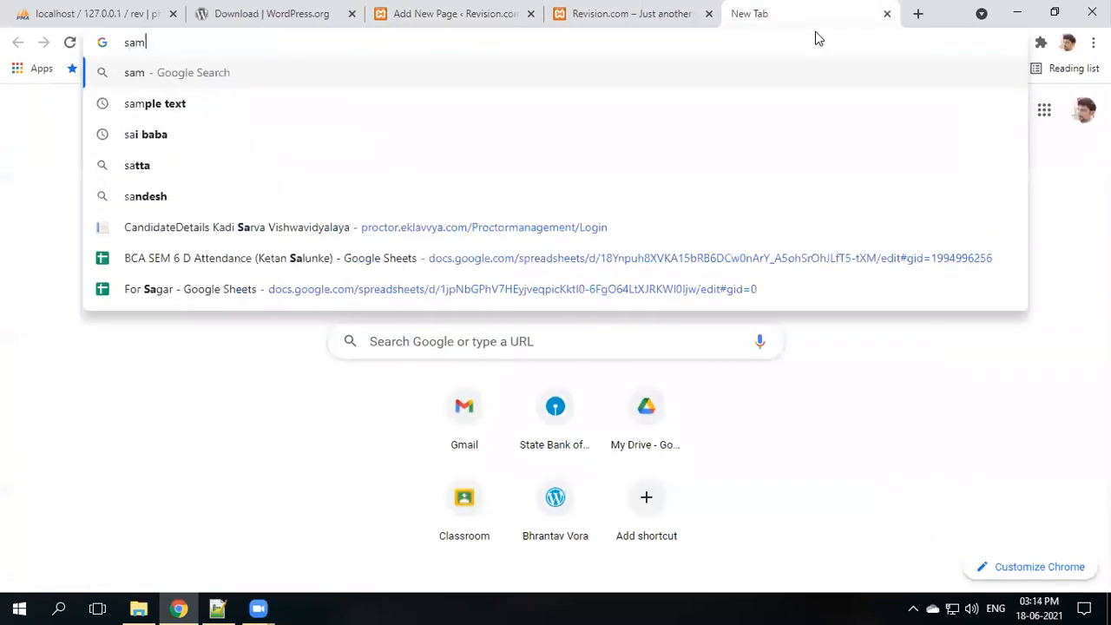
pyautogui.write('p')
pyautogui.press('Down')
pyautogui.press('Return')
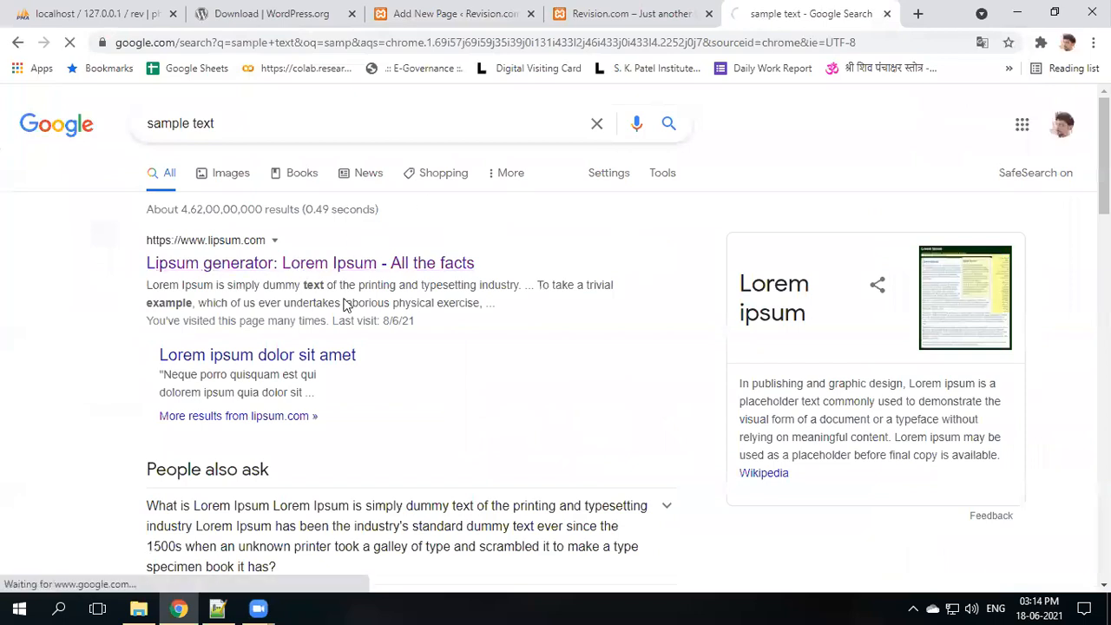
pyautogui.scroll(-3, 347, 304)
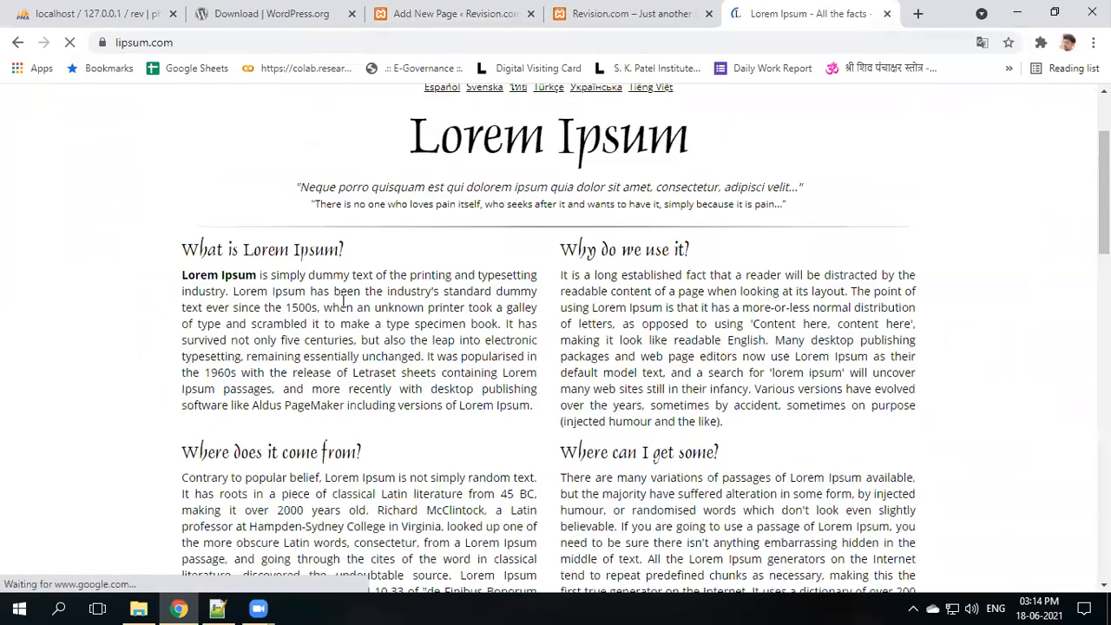
pyautogui.moveTo(183, 146); pyautogui.dragTo(521, 564)
pyautogui.hotkey('ctrl', 'c')
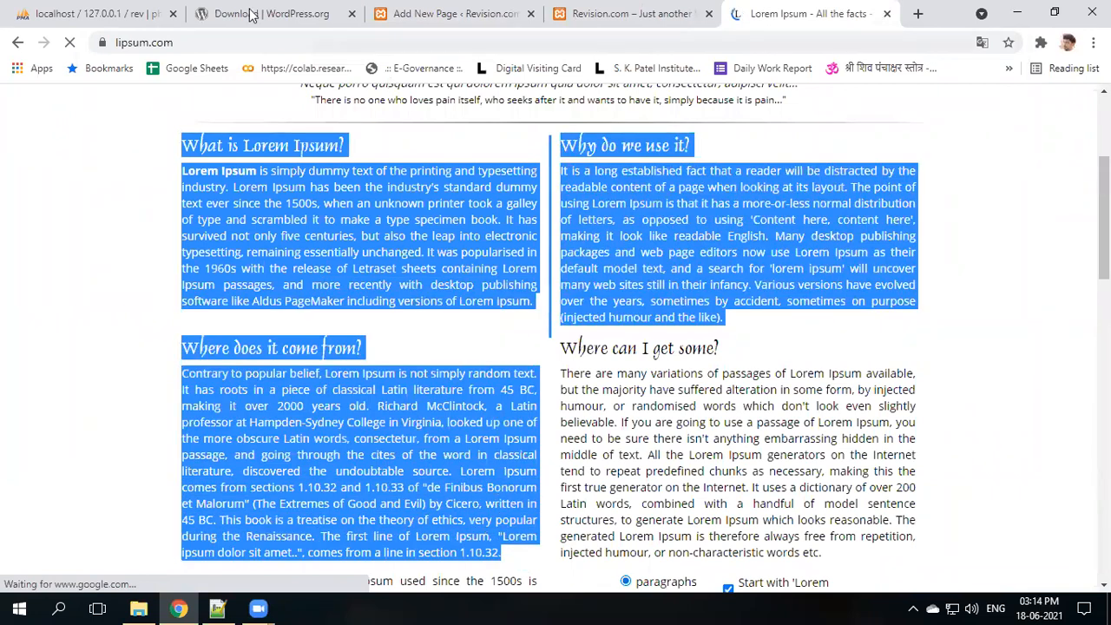
pyautogui.click(255, 9)
# - Paste the Lorem Ipsum text into the Home page, publish it, and go back to All Pages
pyautogui.click(466, 11)
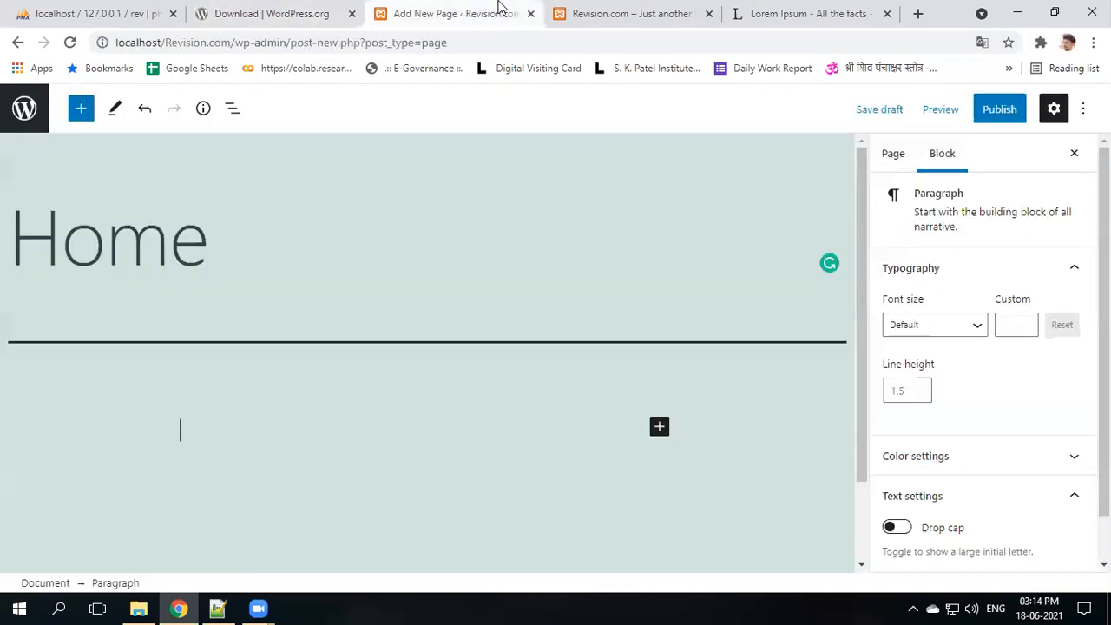
pyautogui.hotkey('ctrl', 'v')
pyautogui.scroll(15, 423, 390)
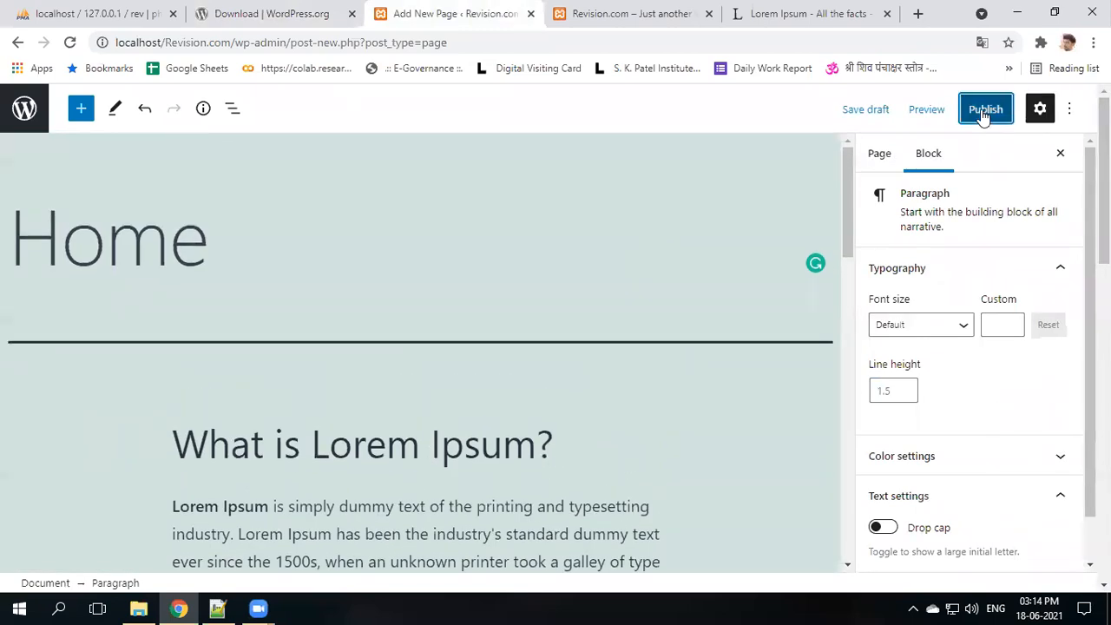
pyautogui.click(984, 109)
pyautogui.click(929, 108)
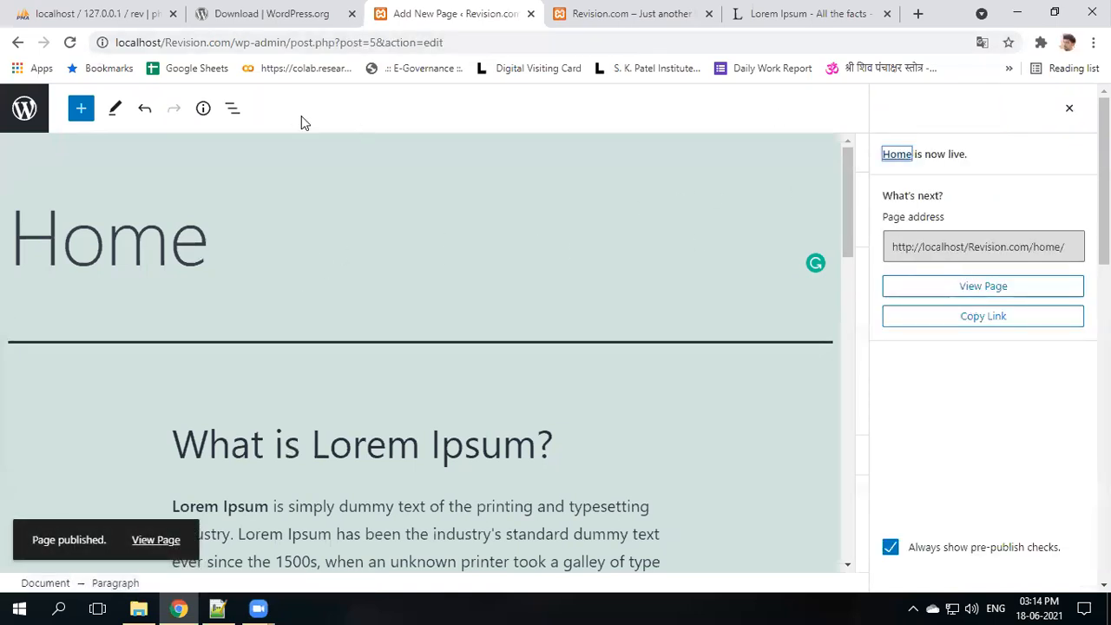
pyautogui.click(24, 119)
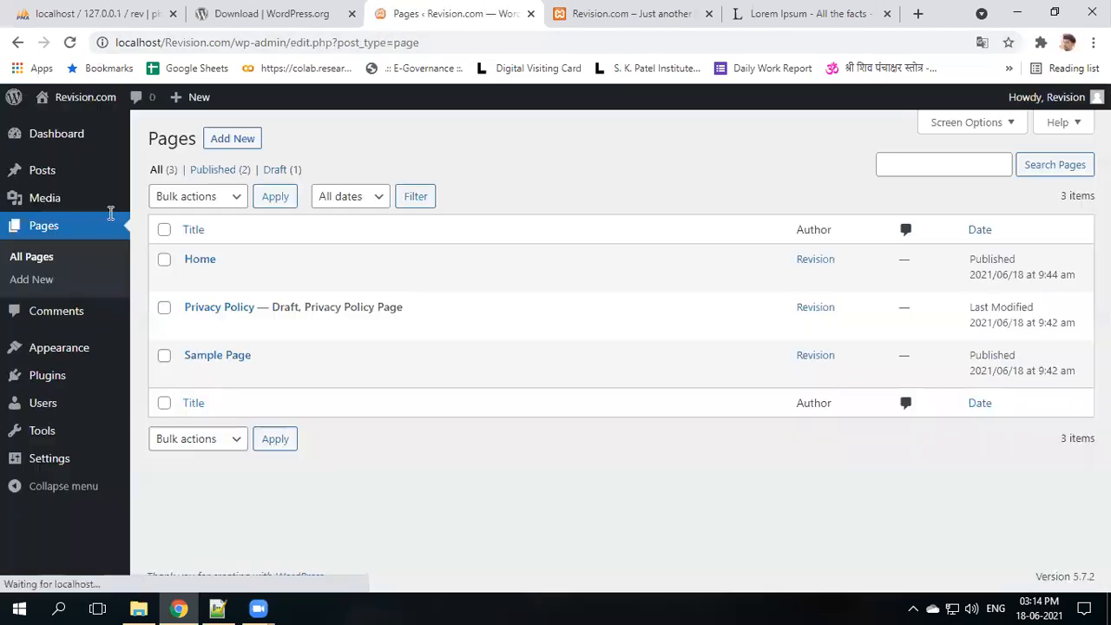
# - Create and publish an 'About Us' page containing the pasted Lorem Ipsum text
pyautogui.click(230, 139)
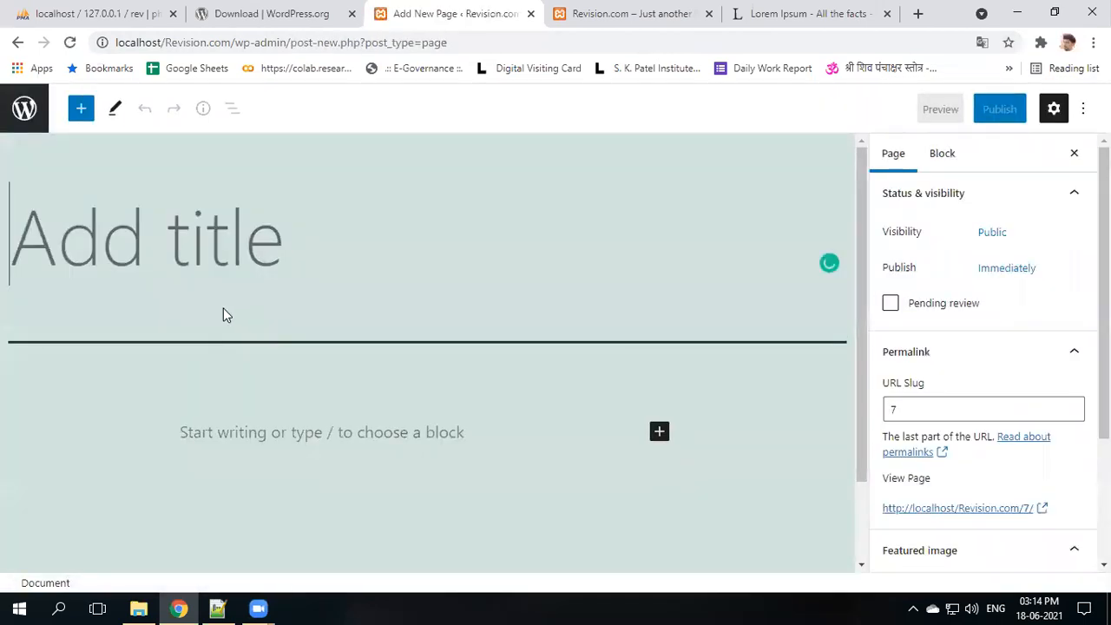
pyautogui.write('About Us')
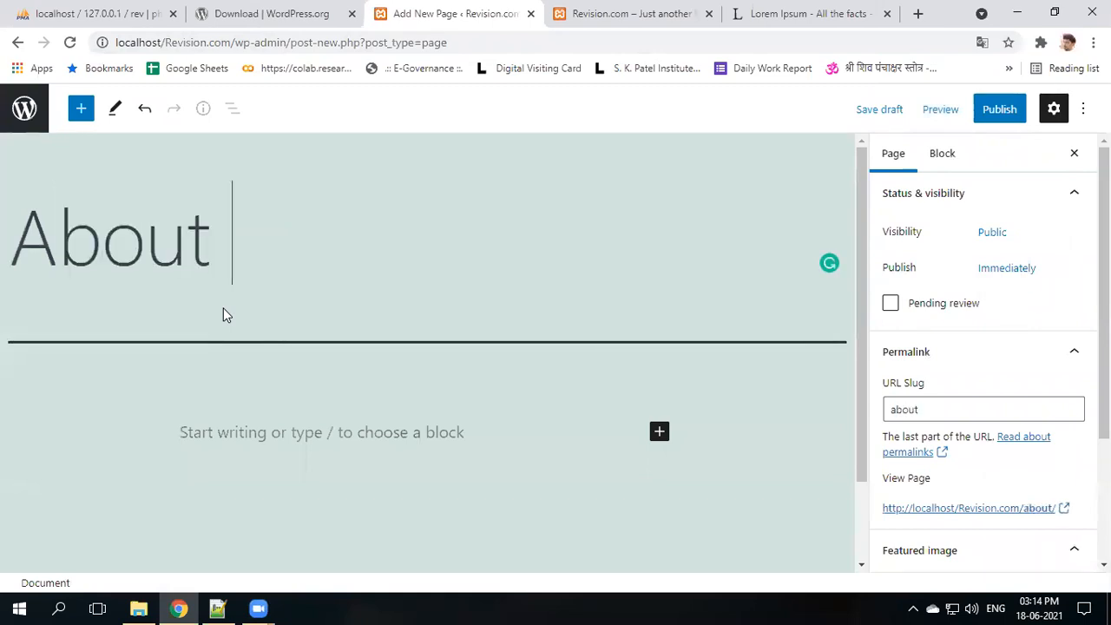
pyautogui.click(270, 425)
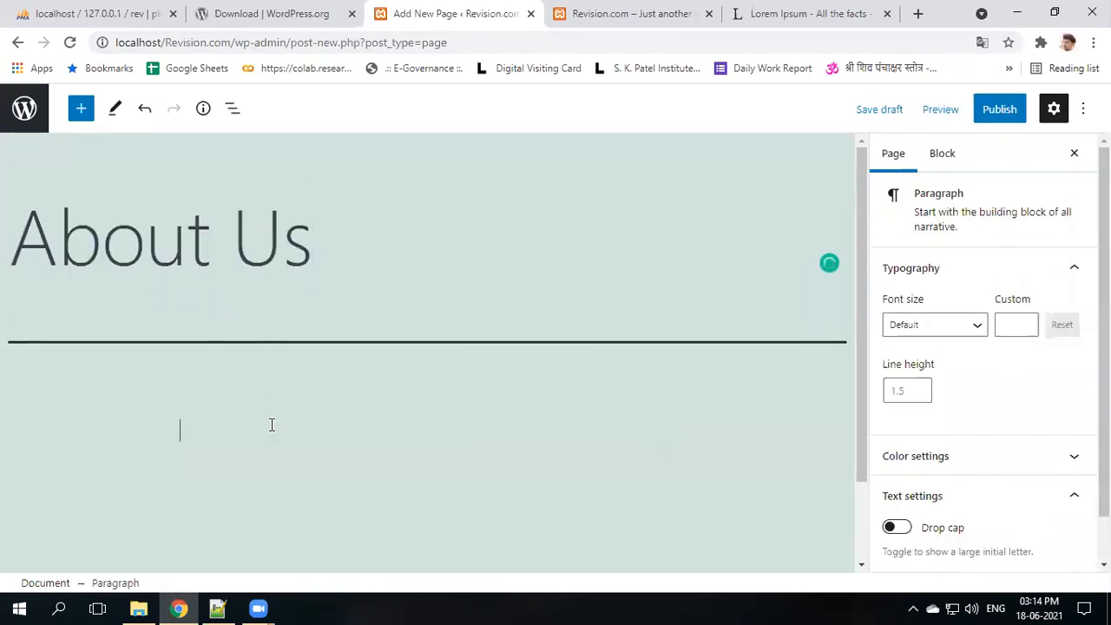
pyautogui.write('Contrary to popular belief, Lorem Ipsum is not simply random text. It has roots in a piece of classical Latin literature from 45 BC, making it over 2000 years old. Richard McClintock, a Latin professor at Hampden-Sydney College in Virginia, looked up one of the more obscure Latin words, consectetur, from a Lorem Ipsum passage, and going through the cites of the word in classical literature, discovered the undoubtable source. Lorem Ipsum comes from sections 1.10.32 and 1.10.33 of "de Finibus Bonorum et Malorum" (The Extremes of Good and Evil) by Cicero, written in 45 BC. This book is a treatise on the theory of ethics, very popular during the Renaissance. The first line of Lorem Ipsum, "Lorem ipsum dolor sit amet..", comes from a line in section 1.10.32.')
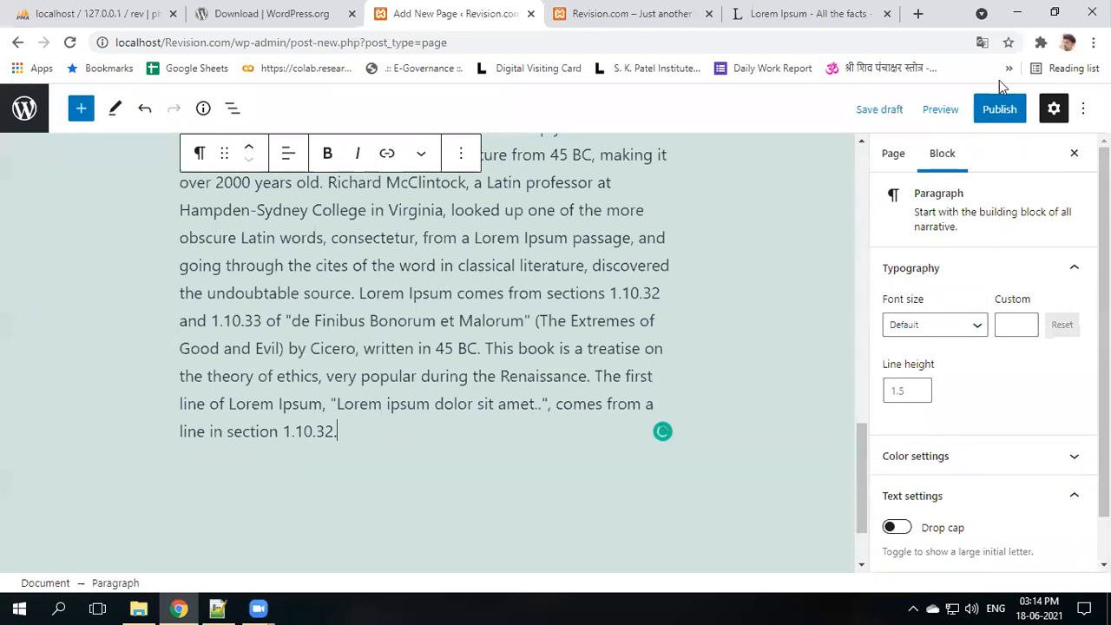
pyautogui.click(999, 109)
pyautogui.click(912, 120)
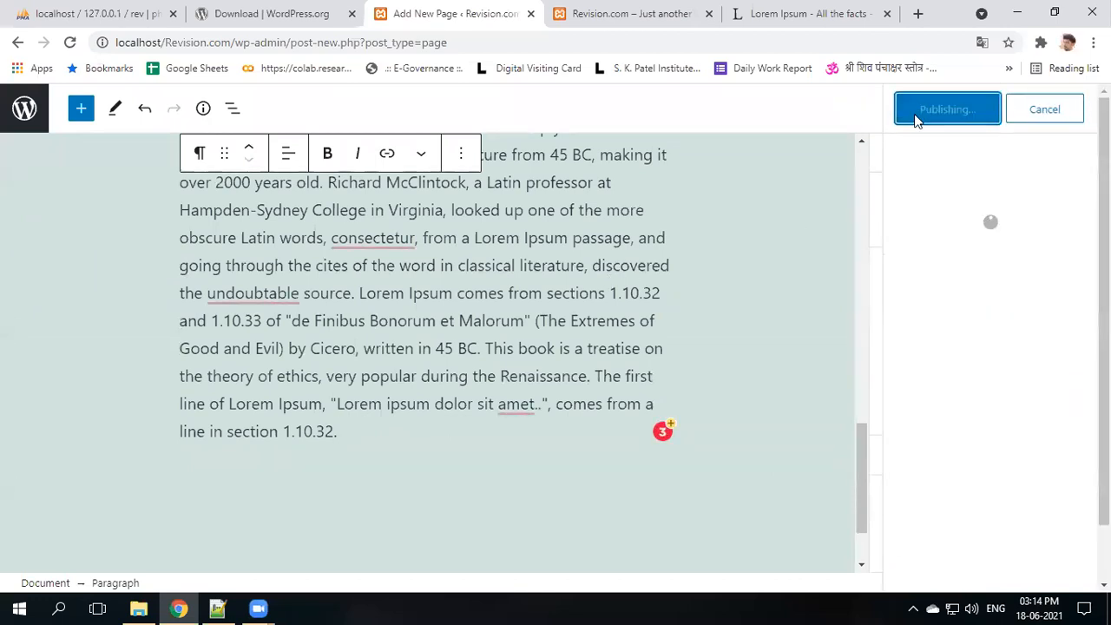
pyautogui.click(2, 110)
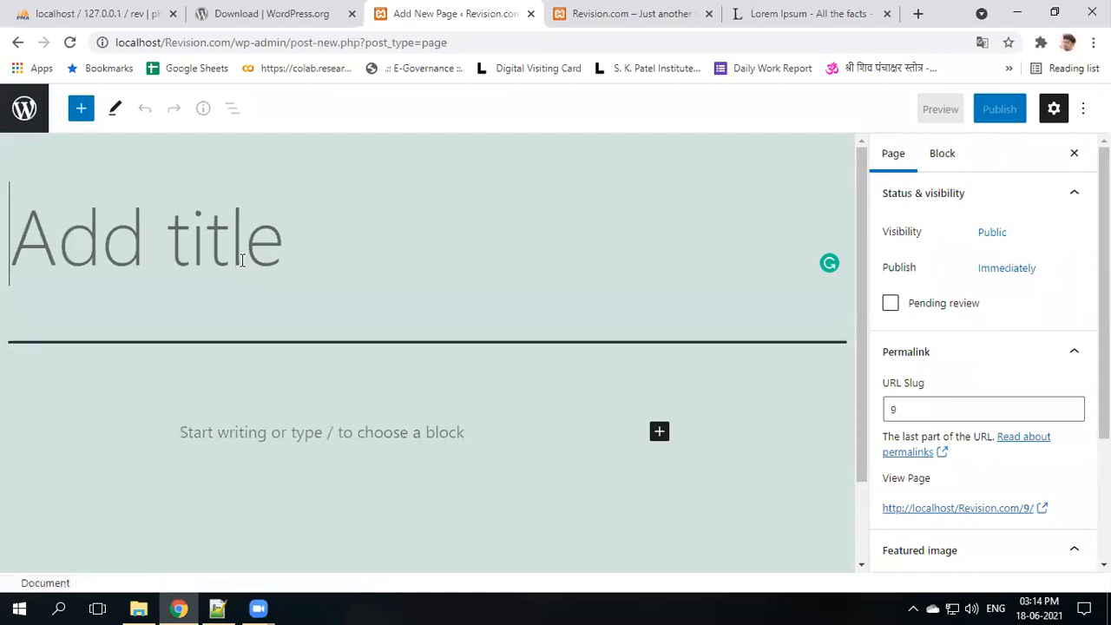
# - Title the new page 'Services', paste the Lorem Ipsum text into it, and publish it
pyautogui.write('Services')
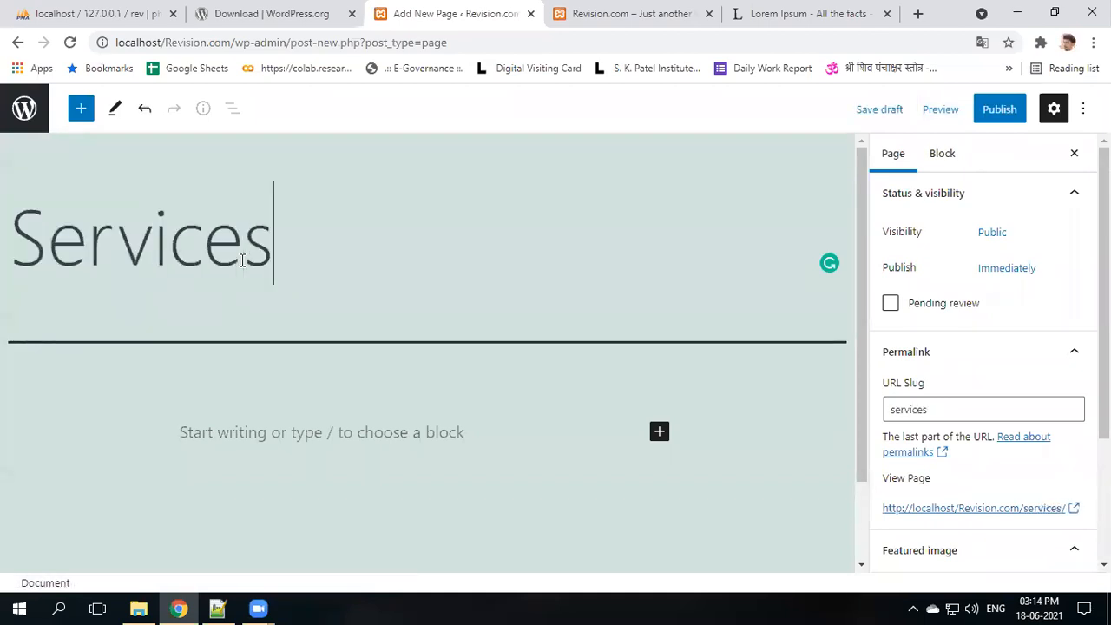
pyautogui.click(233, 450)
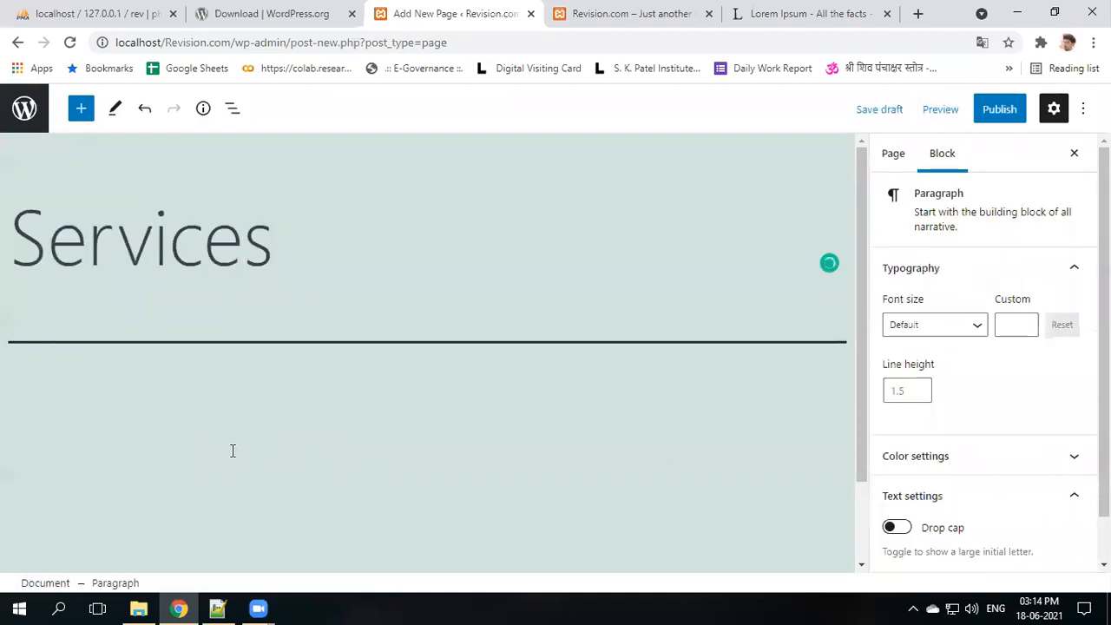
pyautogui.write('Contrary to popular belief, Lorem Ipsum is not simply random text. It has roots in a piece of classical Latin literature from 45 BC, making it over 2000 years old. Richard McClintock, a Latin professor at Hampden-Sydney College in Virginia, looked up one of the more obscure Latin words, consectetur, from a Lorem Ipsum passage, and going through the cites of the word in classical literature, discovered the undoubtable source. Lorem Ipsum comes from sections 1.10.32 and 1.10.33 of "de Finibus Bonorum et Malorum" (The Extremes of Good and Evil) by Cicero, written in 45 BC. This book is a treatise on the theory of ethics, very popular during the Renaissance. The first line of Lorem Ipsum, "Lorem ipsum dolor sit amet..", comes from a line in section 1.10.32.')
pyautogui.click(994, 111)
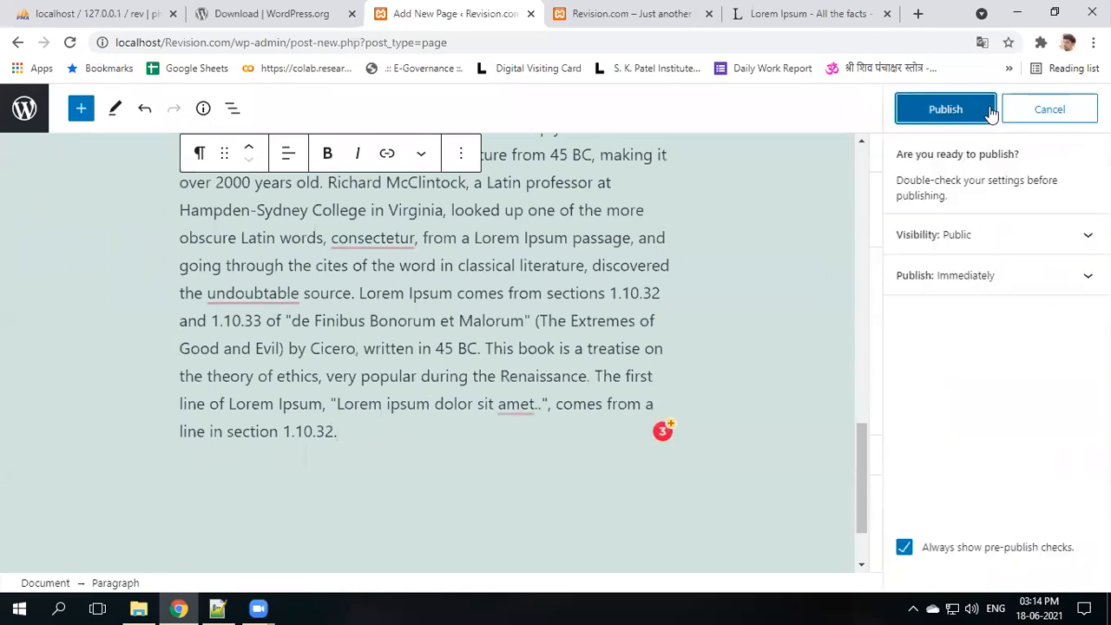
pyautogui.click(989, 111)
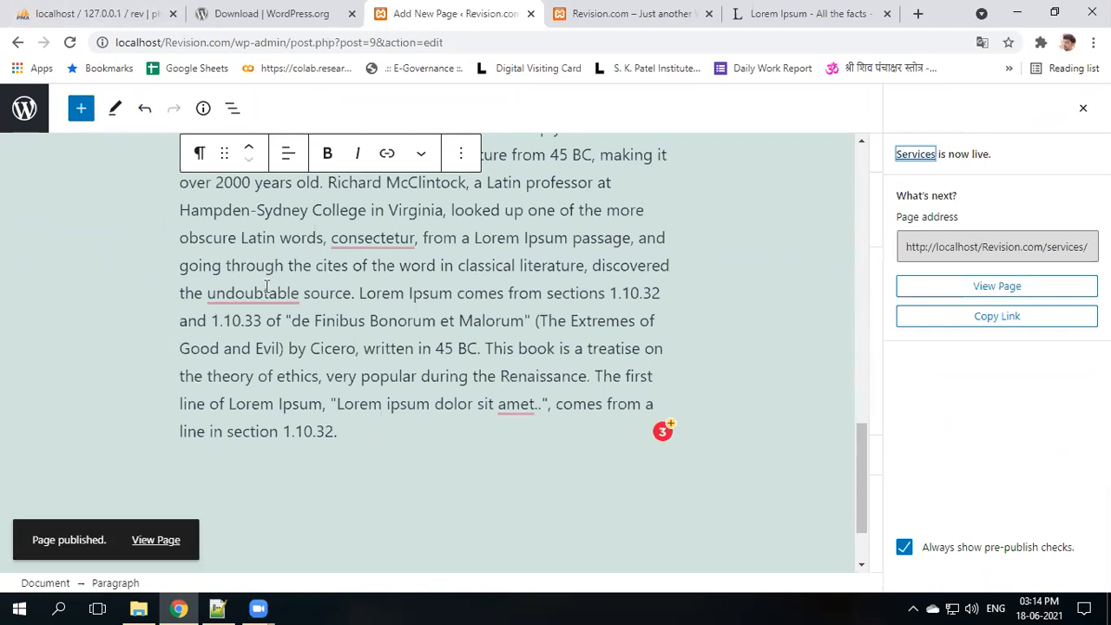
pyautogui.scroll(15, 267, 287)
# - Leave the page editor and open the Posts list
pyautogui.click(17, 99)
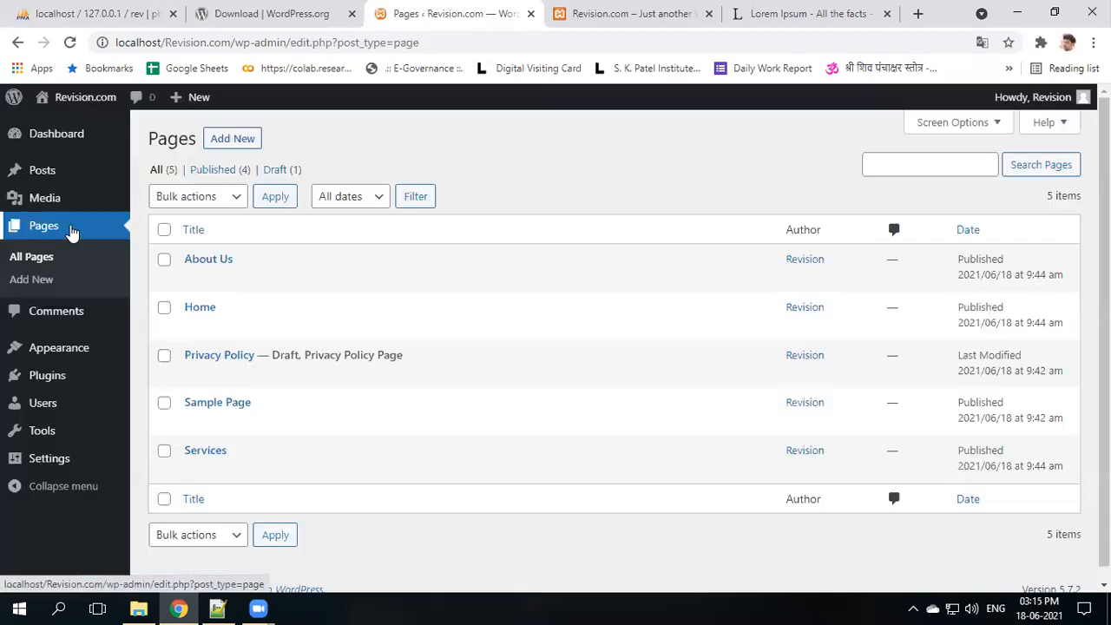
pyautogui.moveTo(229, 332)
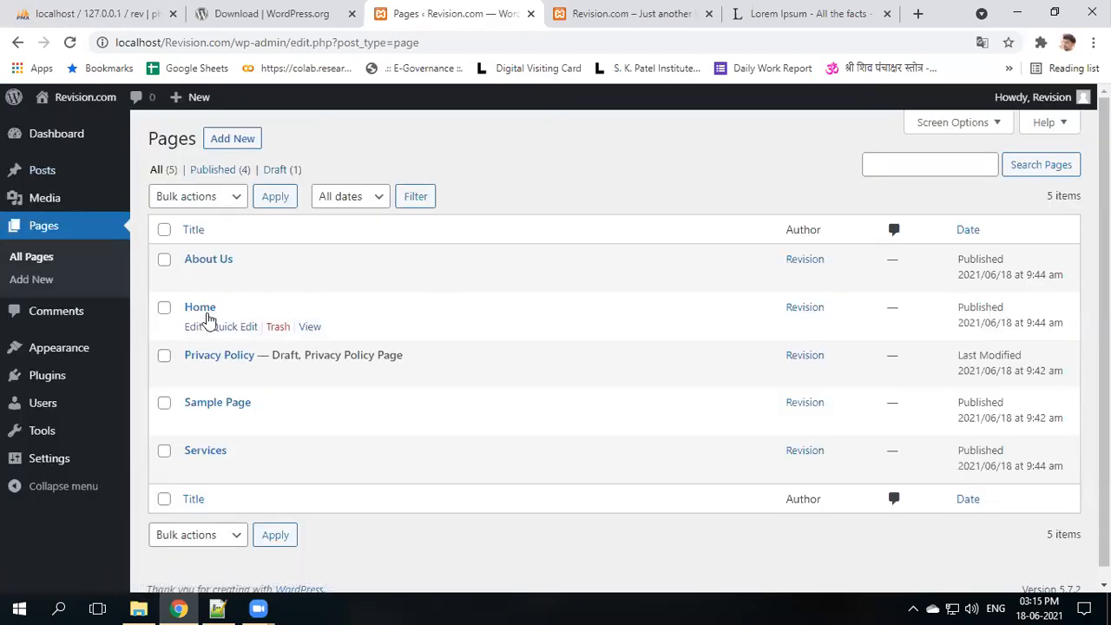
pyautogui.moveTo(17, 180)
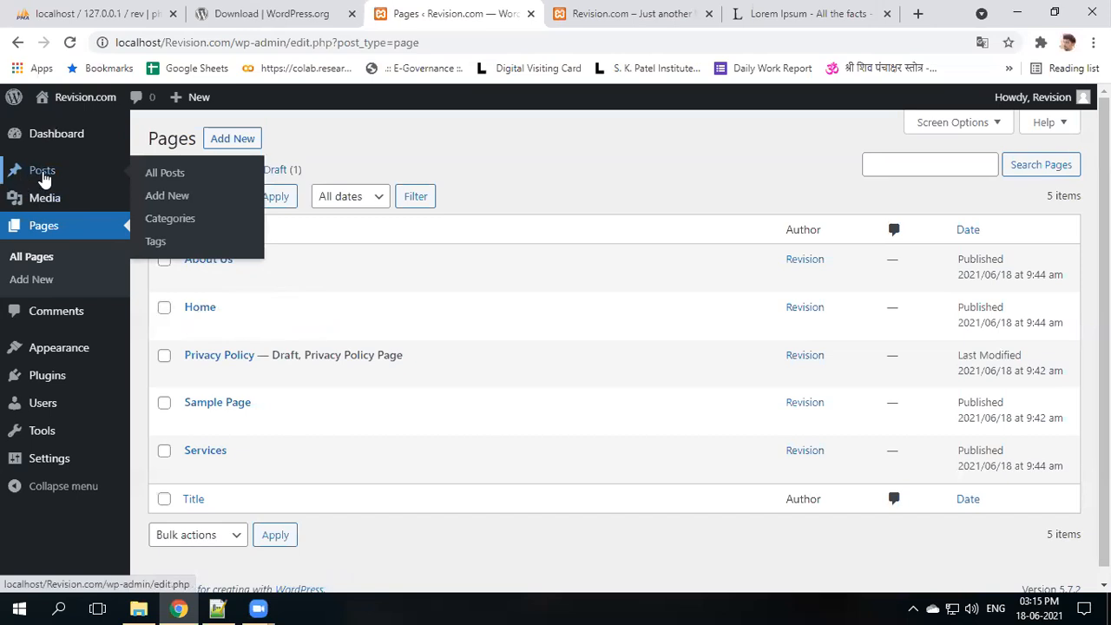
pyautogui.click(42, 173)
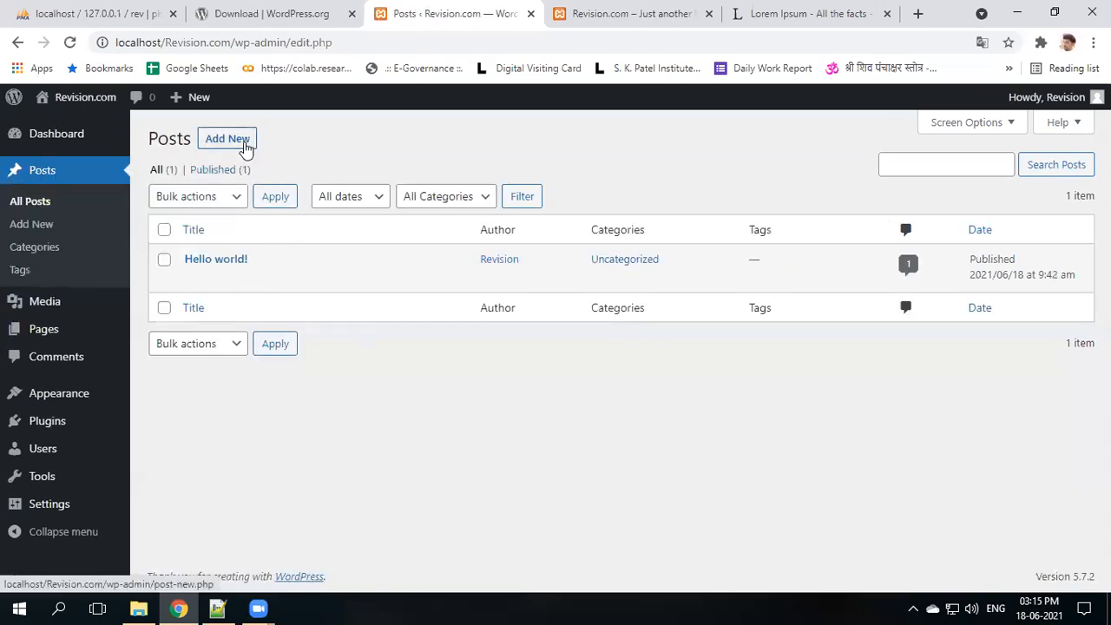
# - Publish a post titled 'Java' with the Lorem Ipsum text and return to the posts list
pyautogui.click(228, 139)
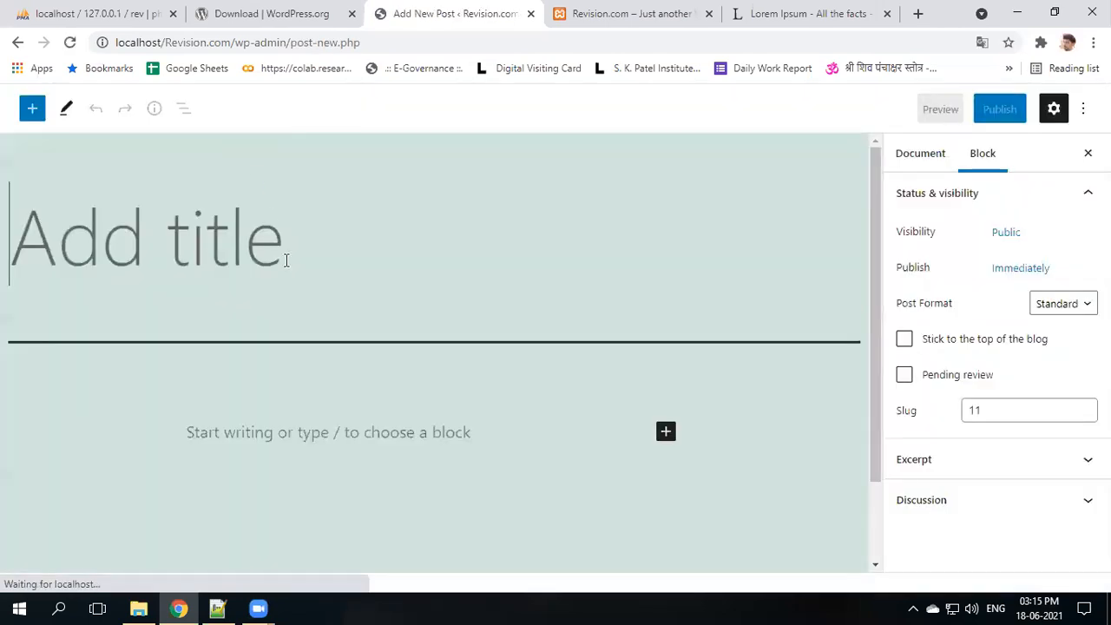
pyautogui.write('Java')
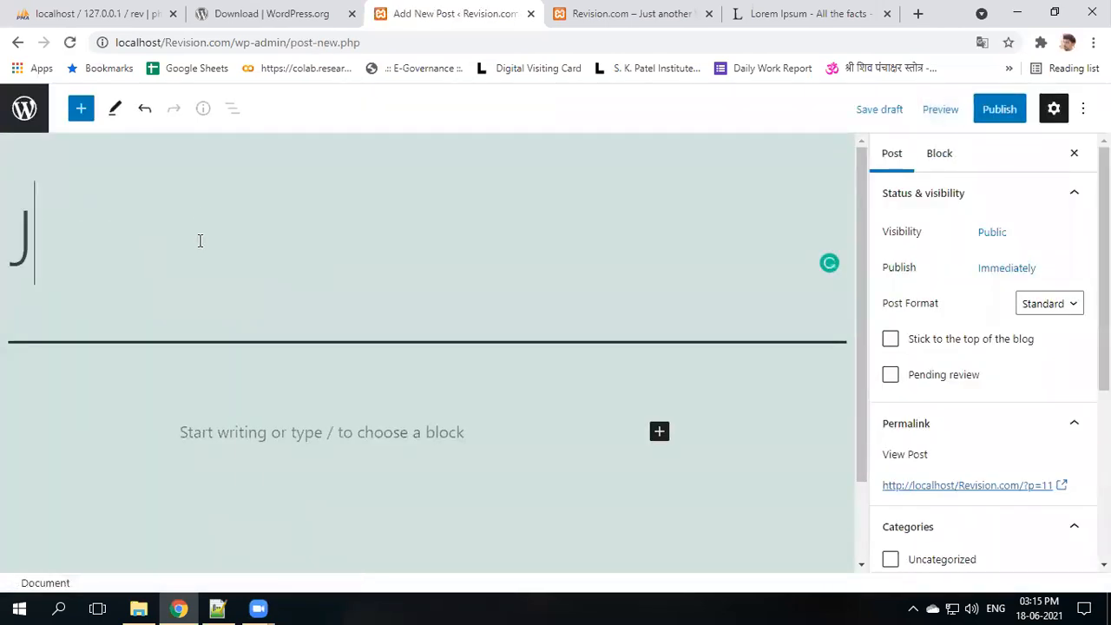
pyautogui.click(429, 421)
pyautogui.write('Contrary to popular belief, Lorem Ipsum is not simply random text. It has roots in a piece of classical Latin literature from 45 BC, making it over 2000 years old. Richard McClintock, a Latin professor at Hampden-Sydney College in Virginia, looked up one of the more obscure Latin words, consectetur, from a Lorem Ipsum passage, and going through the cites of the word in classical literature, discovered the undoubtable source. Lorem Ipsum comes from sections 1.10.32 and 1.10.33 of "de Finibus Bonorum et Malorum" (The Extremes of Good and Evil) by Cicero, written in 45 BC. This book is a treatise on the theory of ethics, very popular during the Renaissance. The first line of Lorem Ipsum, "Lorem ipsum dolor sit amet..", comes from a line in section 1.10.32.')
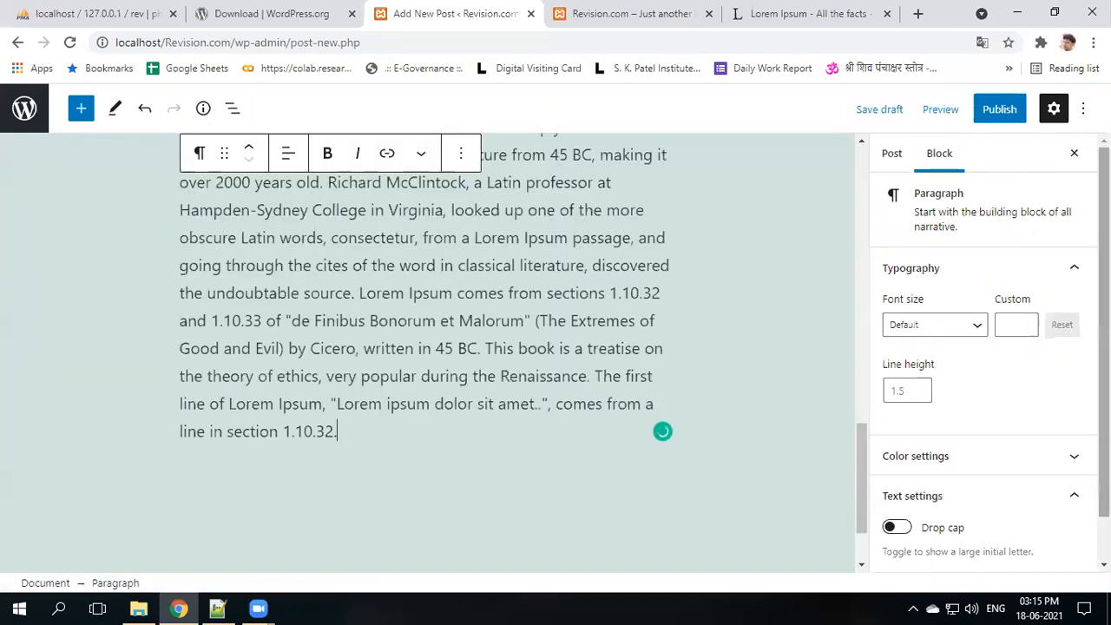
pyautogui.click(1008, 113)
pyautogui.click(954, 113)
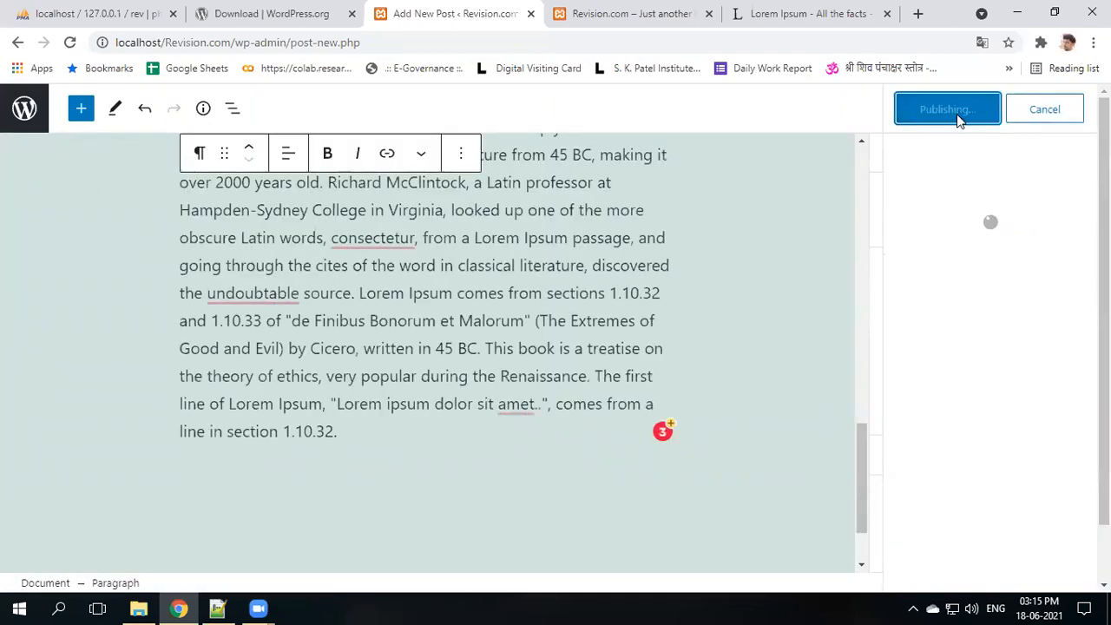
pyautogui.scroll(15, 339, 280)
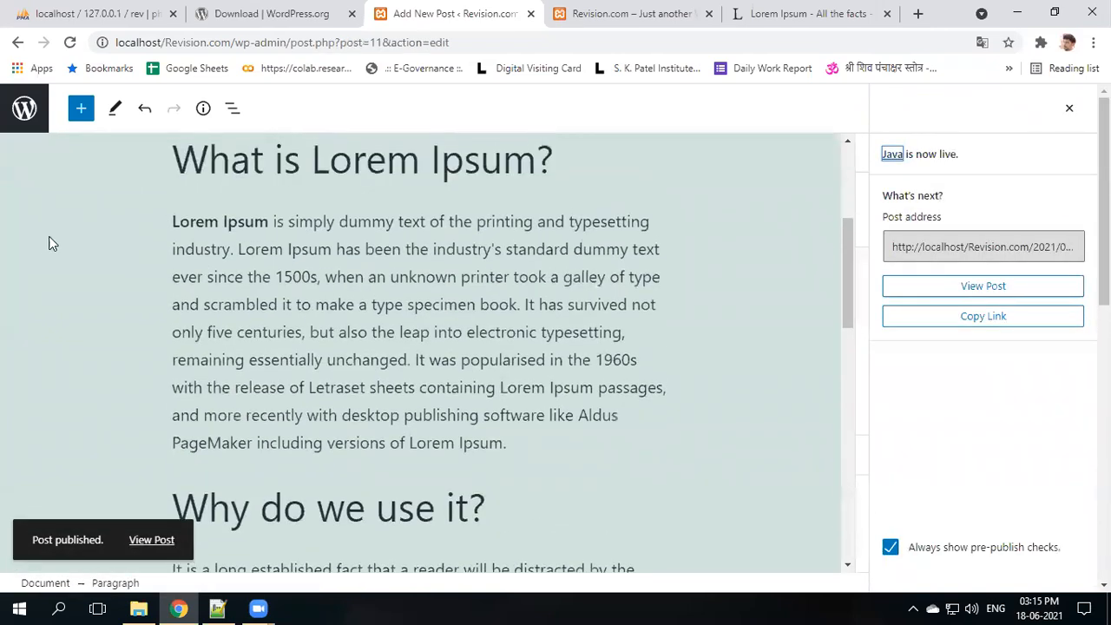
pyautogui.click(23, 115)
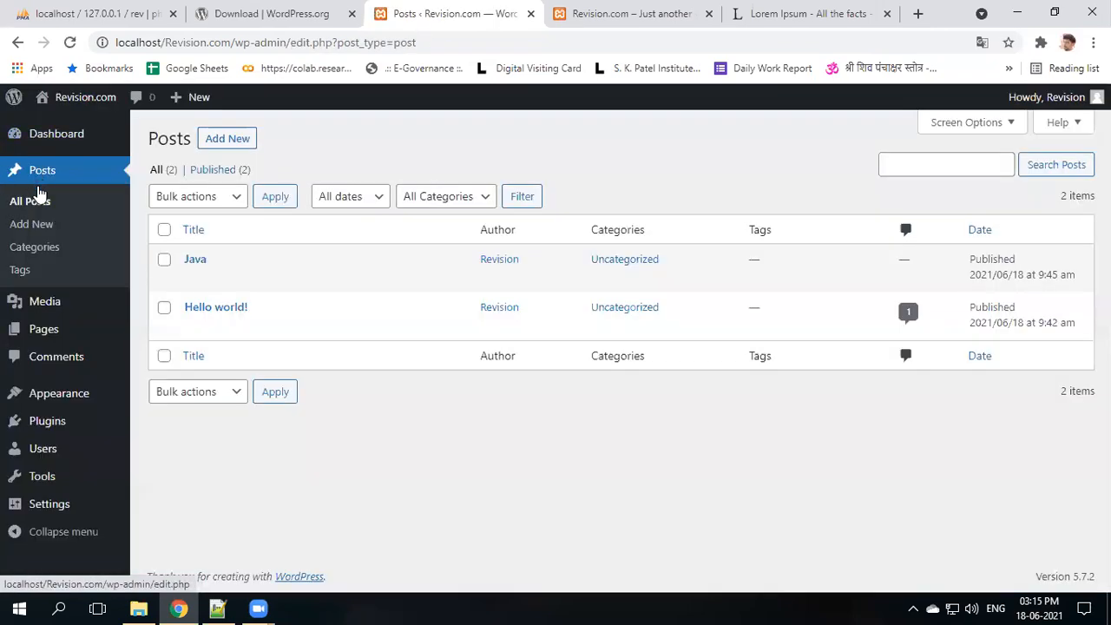
# - Add and publish a 'DotNet' post with the pasted Lorem Ipsum paragraph, then return to All Posts
pyautogui.click(222, 142)
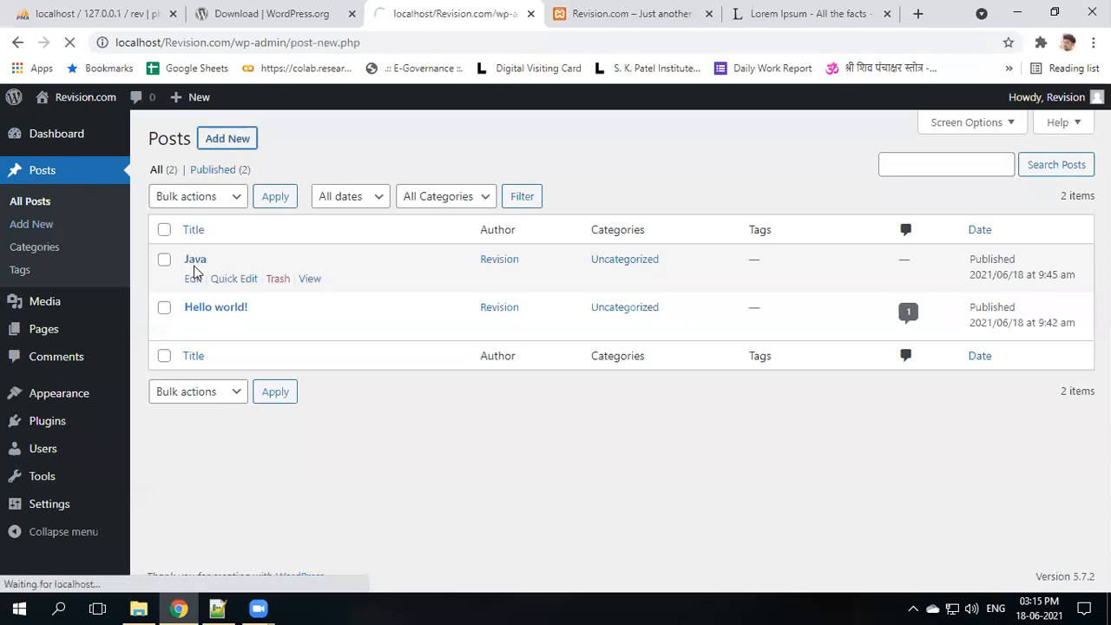
pyautogui.write('D')
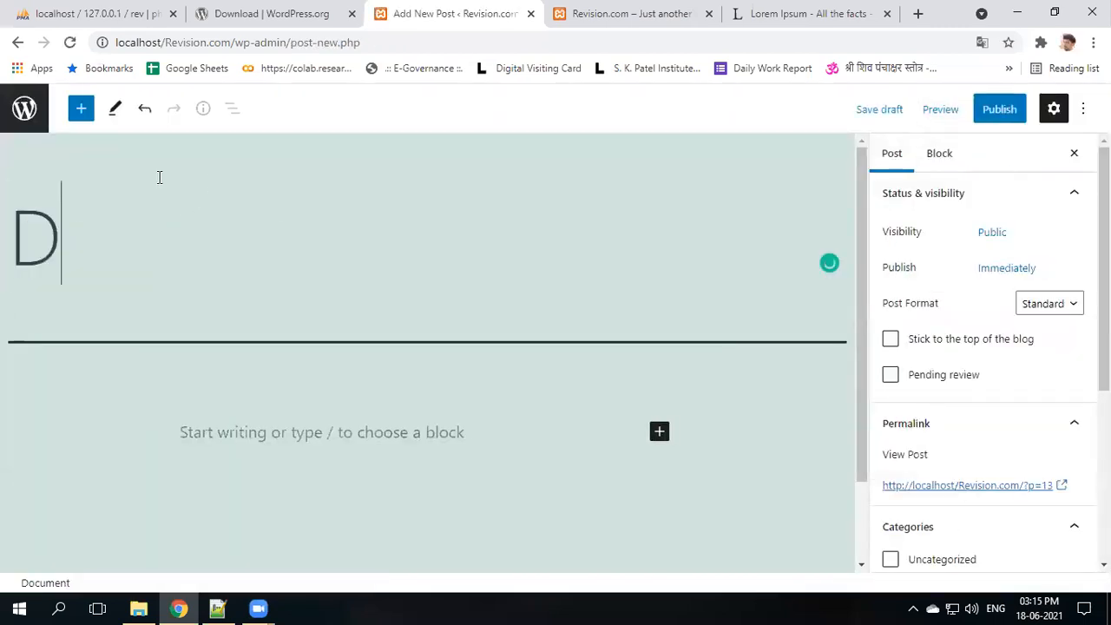
pyautogui.write('otNet')
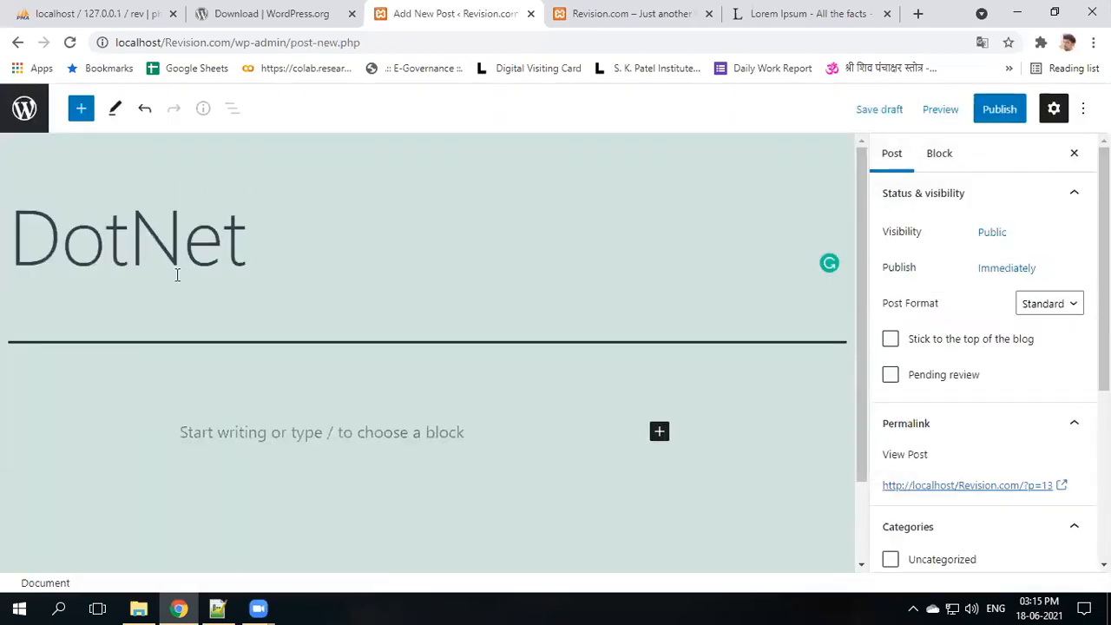
pyautogui.click(241, 416)
pyautogui.write('Contrary to popular belief, Lorem Ipsum is not simply random text. It has roots in a piece of classical Latin literature from 45 BC, making it over 2000 years old. Richard McClintock, a Latin professor at Hampden-Sydney College in Virginia, looked up one of the more obscure Latin words, consectetur, from a Lorem Ipsum passage, and going through the cites of the word in classical literature, discovered the undoubtable source. Lorem Ipsum comes from sections 1.10.32 and 1.10.33 of "de Finibus Bonorum et Malorum" (The Extremes of Good and Evil) by Cicero, written in 45 BC. This book is a treatise on the theory of ethics, very popular during the Renaissance. The first line of Lorem Ipsum, "Lorem ipsum dolor sit amet..", comes from a line in section 1.10.32.')
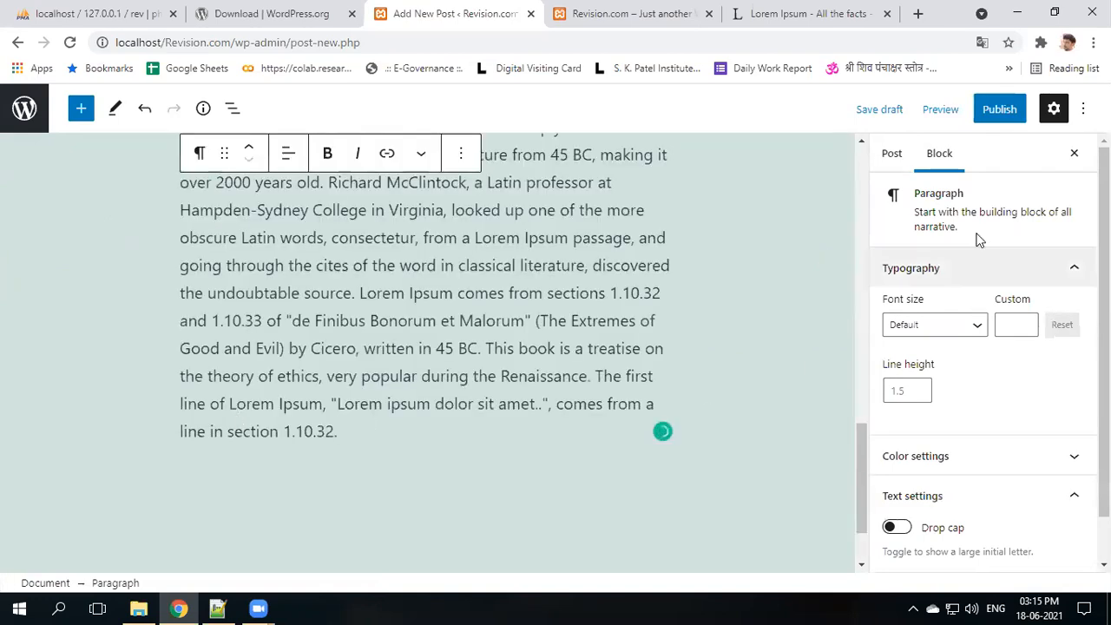
pyautogui.click(1000, 109)
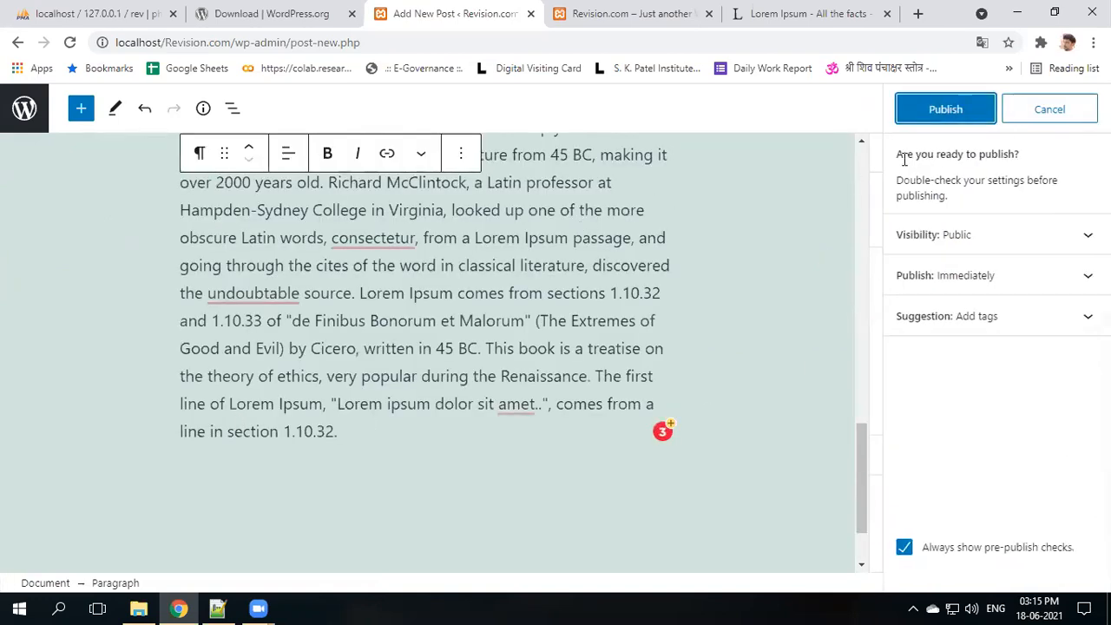
pyautogui.click(938, 117)
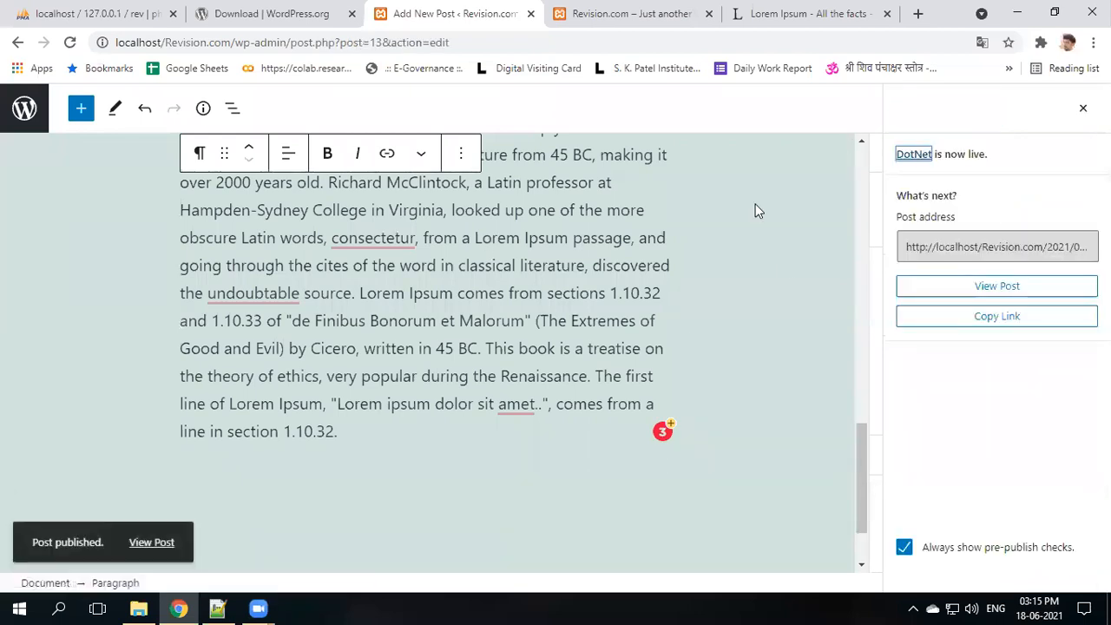
pyautogui.click(18, 102)
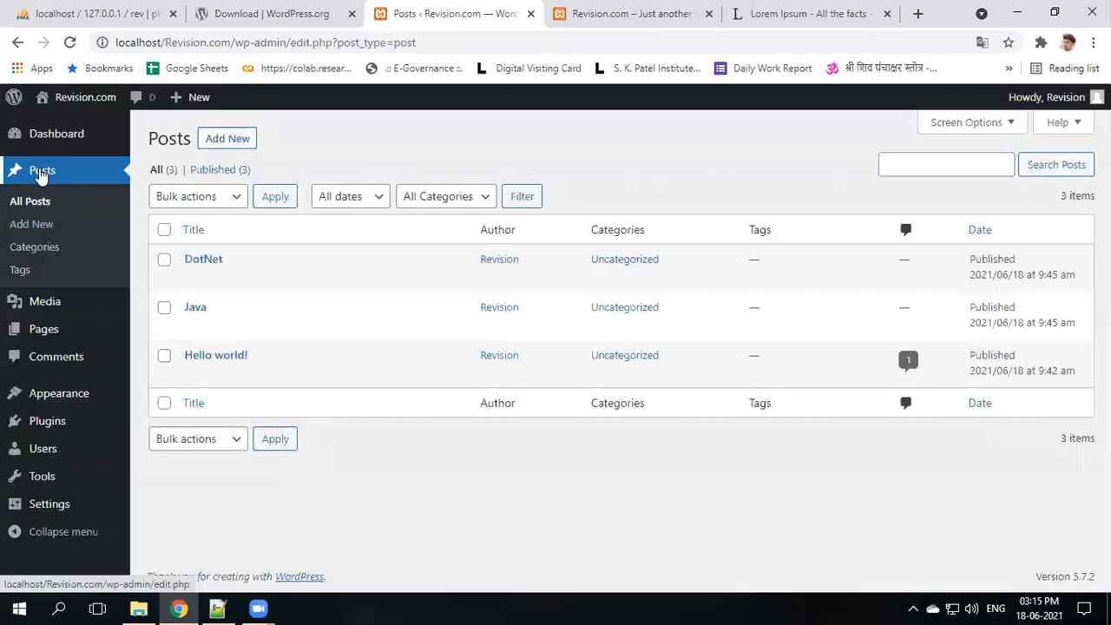
# - Publish a new post titled 'Android' with the pasted Lorem Ipsum paragraph as its body
pyautogui.click(219, 144)
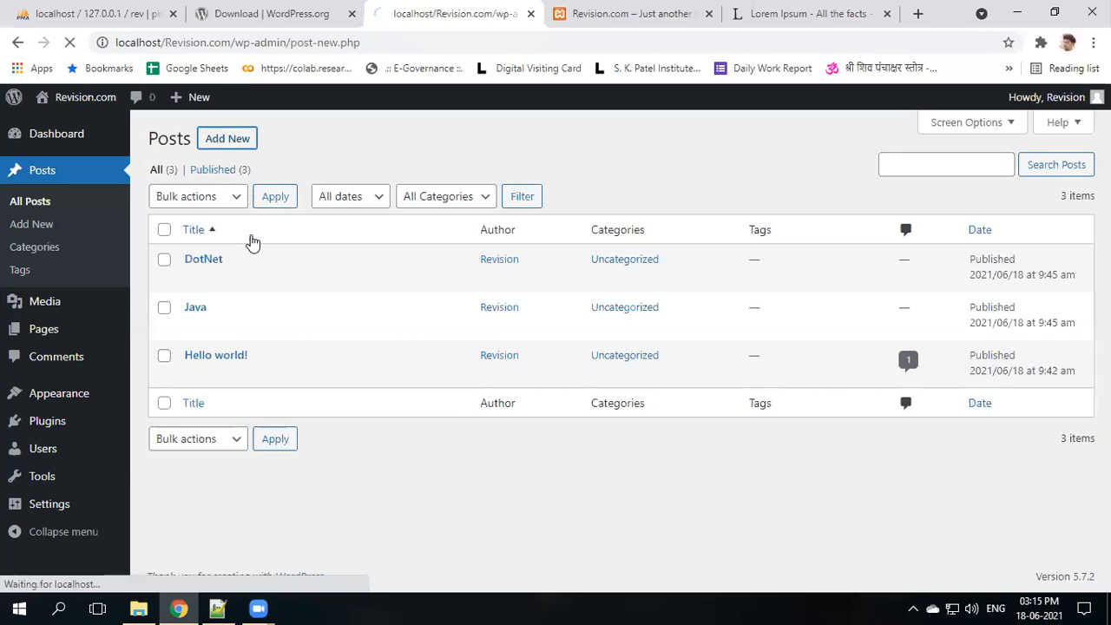
pyautogui.write('M')
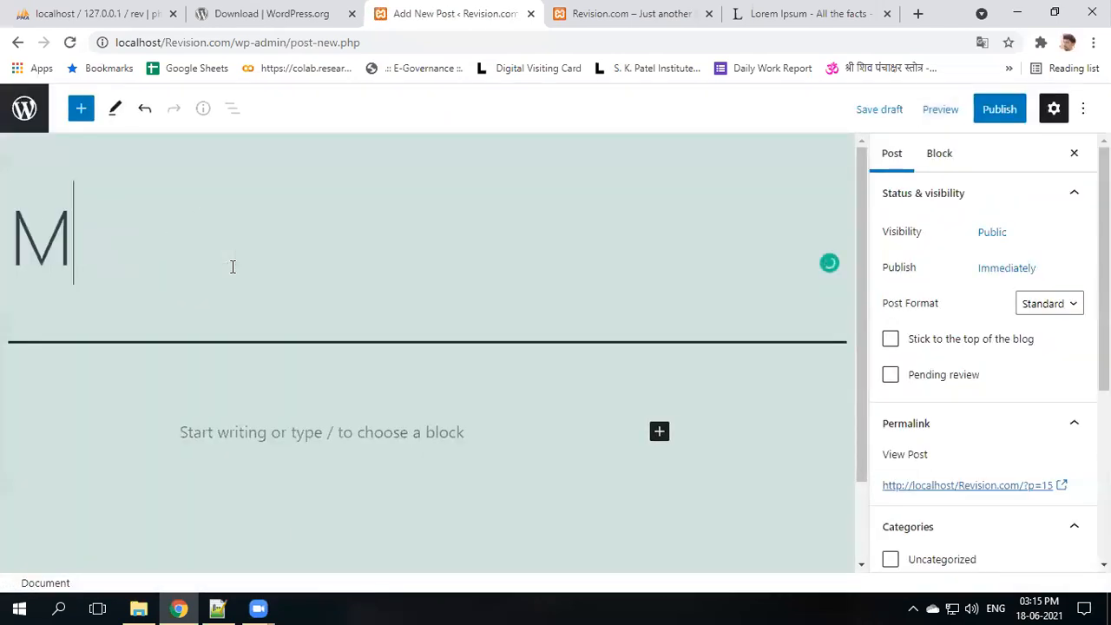
pyautogui.write('o')
pyautogui.press('BackSpace')
pyautogui.press('BackSpace')
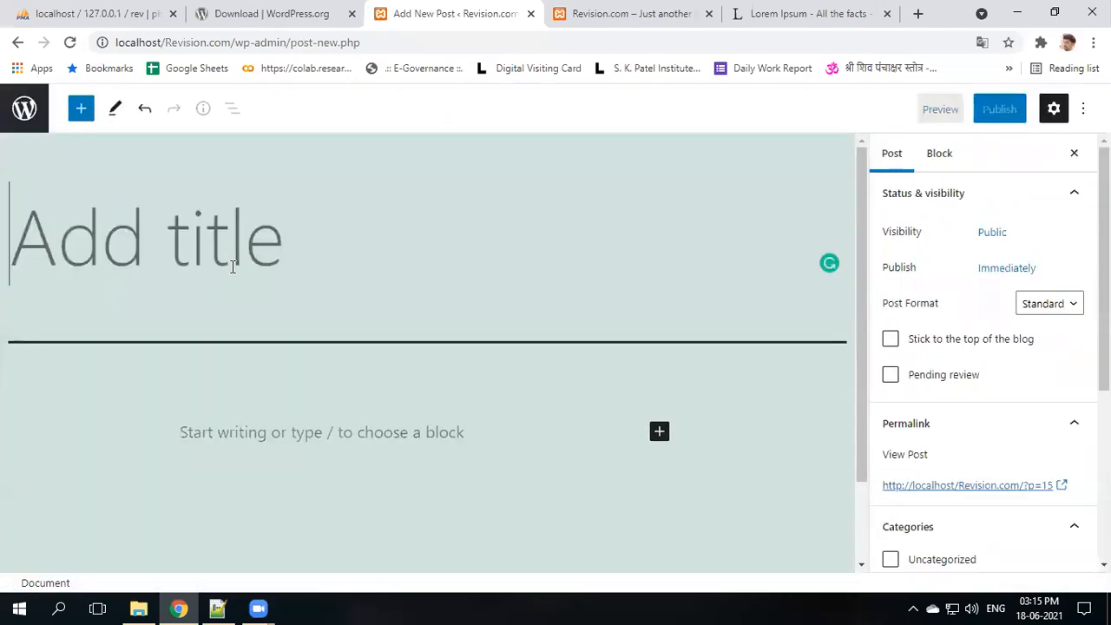
pyautogui.write('Android')
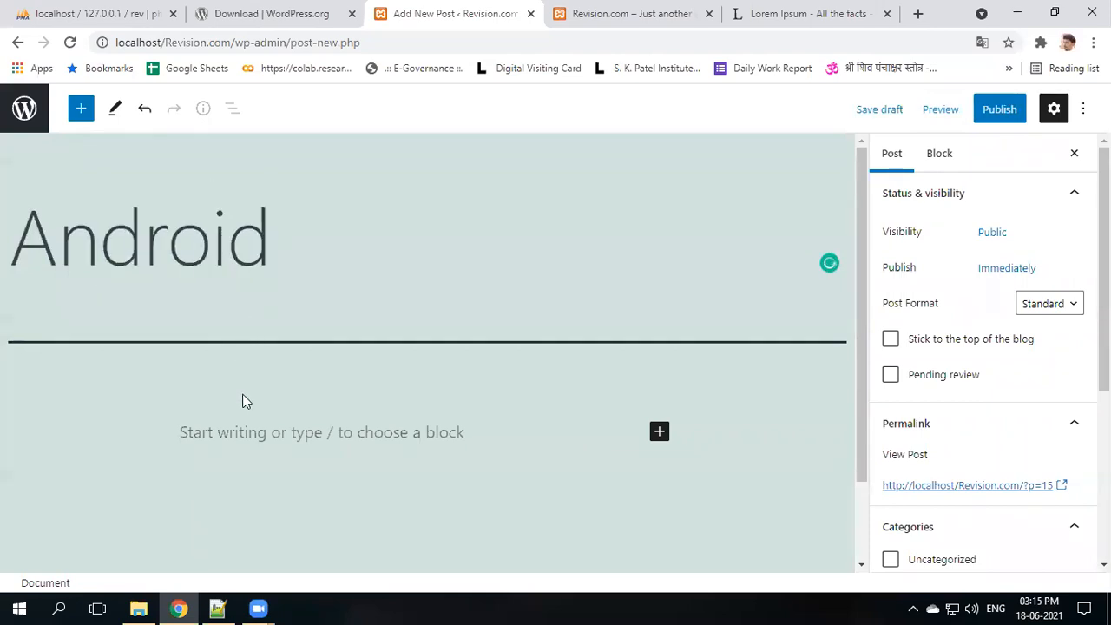
pyautogui.click(252, 420)
pyautogui.write('Contrary to popular belief, Lorem Ipsum is not simply random text. It has roots in a piece of classical Latin literature from 45 BC, making it over 2000 years old. Richard McClintock, a Latin professor at Hampden-Sydney College in Virginia, looked up one of the more obscure Latin words, consectetur, from a Lorem Ipsum passage, and going through the cites of the word in classical literature, discovered the undoubtable source. Lorem Ipsum comes from sections 1.10.32 and 1.10.33 of "de Finibus Bonorum et Malorum" (The Extremes of Good and Evil) by Cicero, written in 45 BC. This book is a treatise on the theory of ethics, very popular during the Renaissance. The first line of Lorem Ipsum, "Lorem ipsum dolor sit amet..", comes from a line in section 1.10.32.')
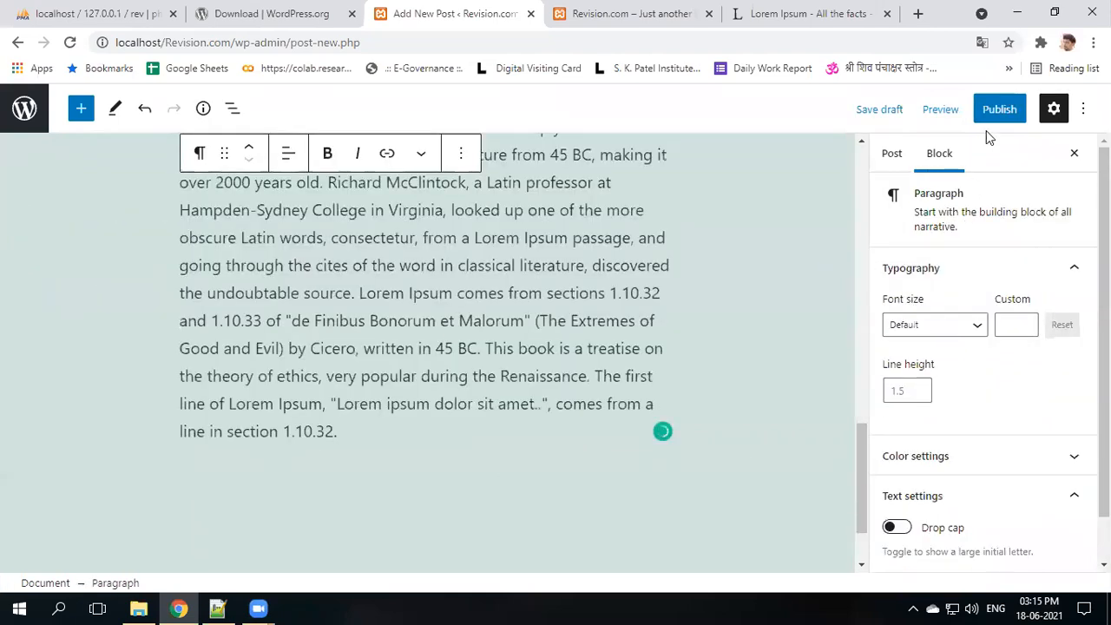
pyautogui.click(999, 109)
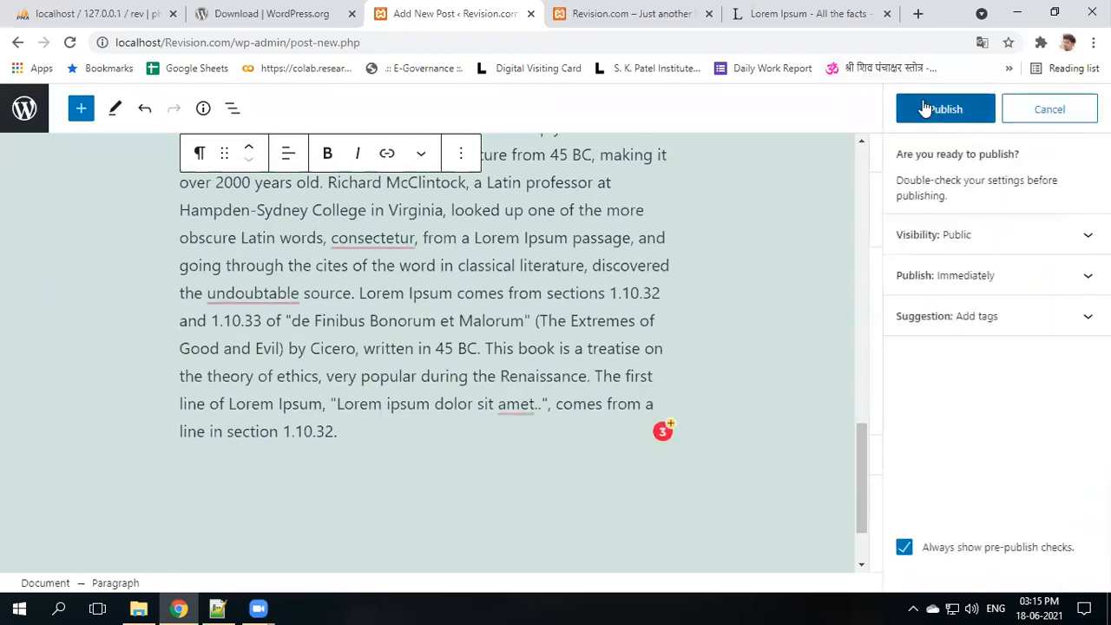
pyautogui.click(923, 109)
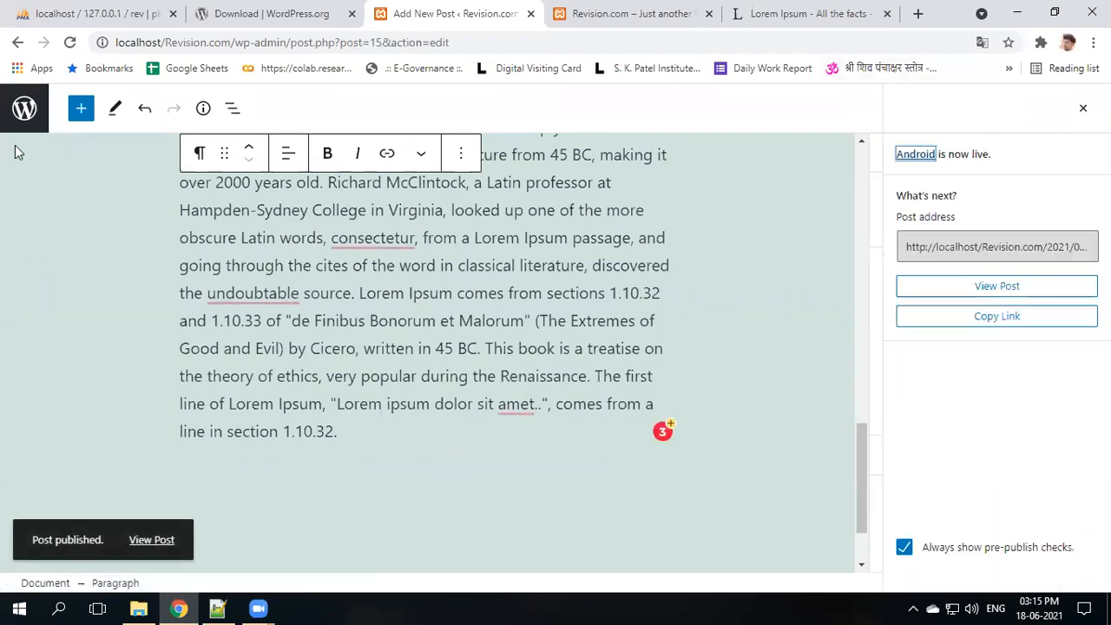
pyautogui.click(26, 117)
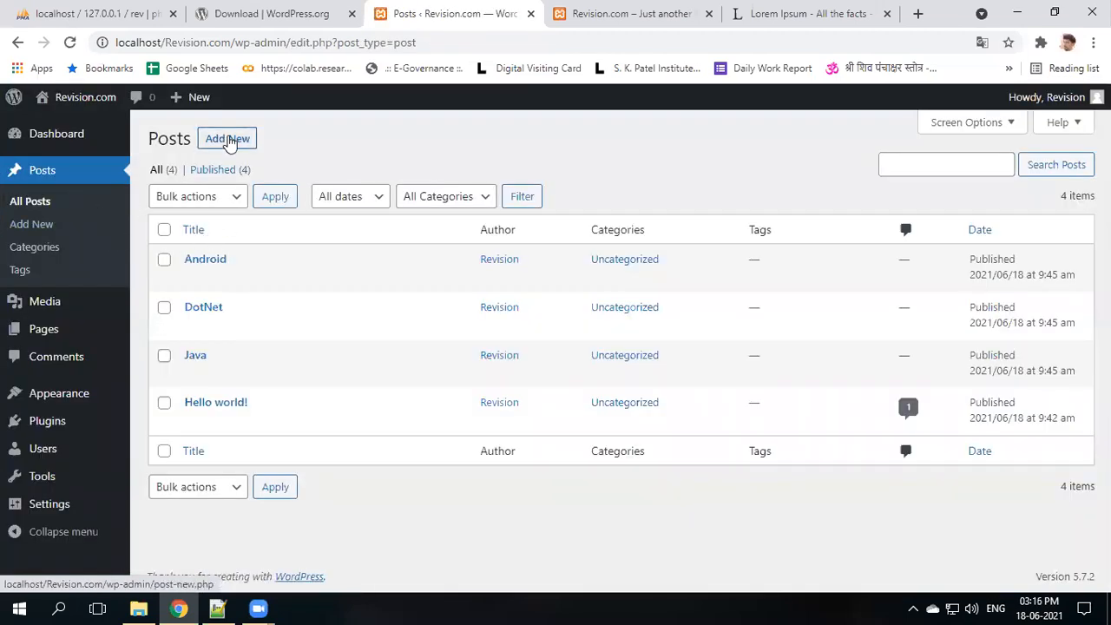
# - Publish a new post titled 'IOS' with the same Lorem Ipsum paragraph
pyautogui.click(228, 140)
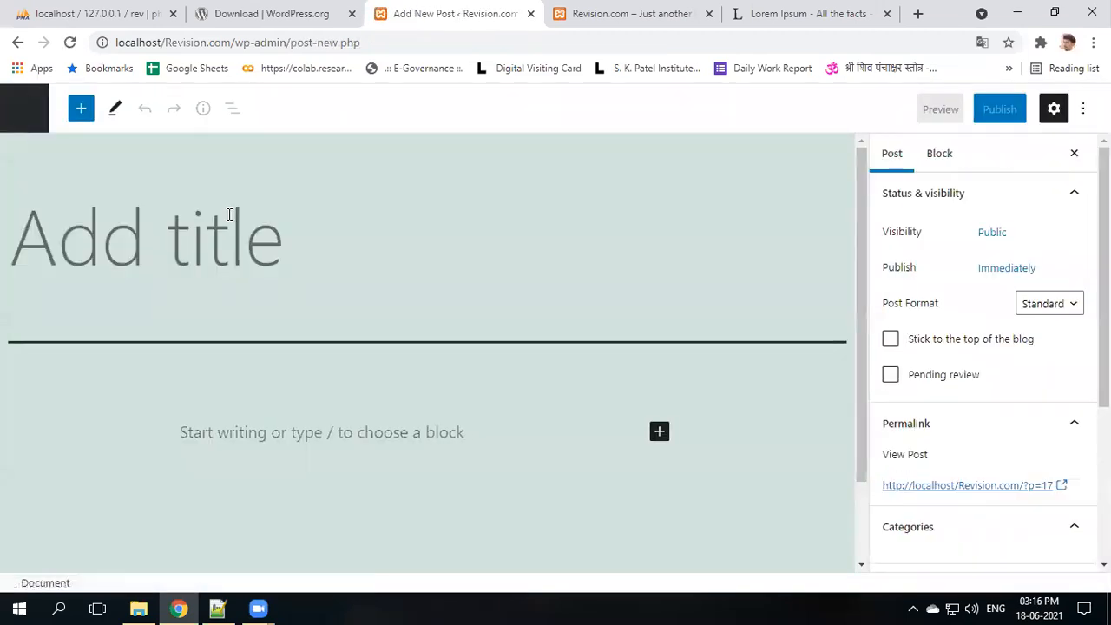
pyautogui.click(229, 214)
pyautogui.write('IOS')
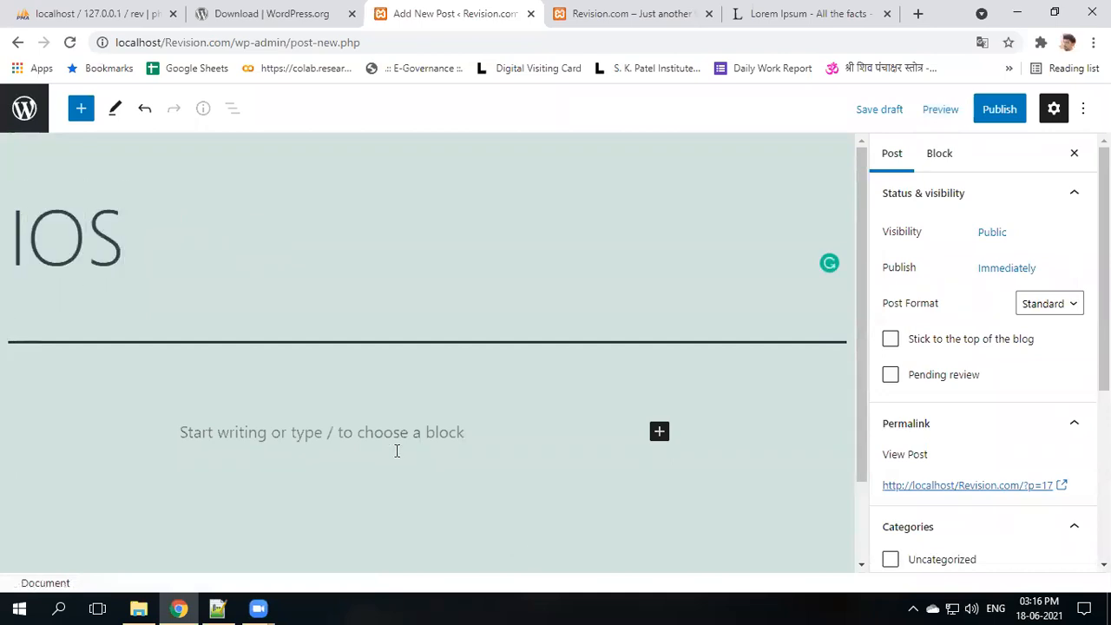
pyautogui.click(397, 450)
pyautogui.write('Contrary to popular belief, Lorem Ipsum is not simply random text. It has roots in a piece of classical Latin literature from 45 BC, making it over 2000 years old. Richard McClintock, a Latin professor at Hampden-Sydney College in Virginia, looked up one of the more obscure Latin words, consectetur, from a Lorem Ipsum passage, and going through the cites of the word in classical literature, discovered the undoubtable source. Lorem Ipsum comes from sections 1.10.32 and 1.10.33 of "de Finibus Bonorum et Malorum" (The Extremes of Good and Evil) by Cicero, written in 45 BC. This book is a treatise on the theory of ethics, very popular during the Renaissance. The first line of Lorem Ipsum, "Lorem ipsum dolor sit amet..", comes from a line in section 1.10.32.')
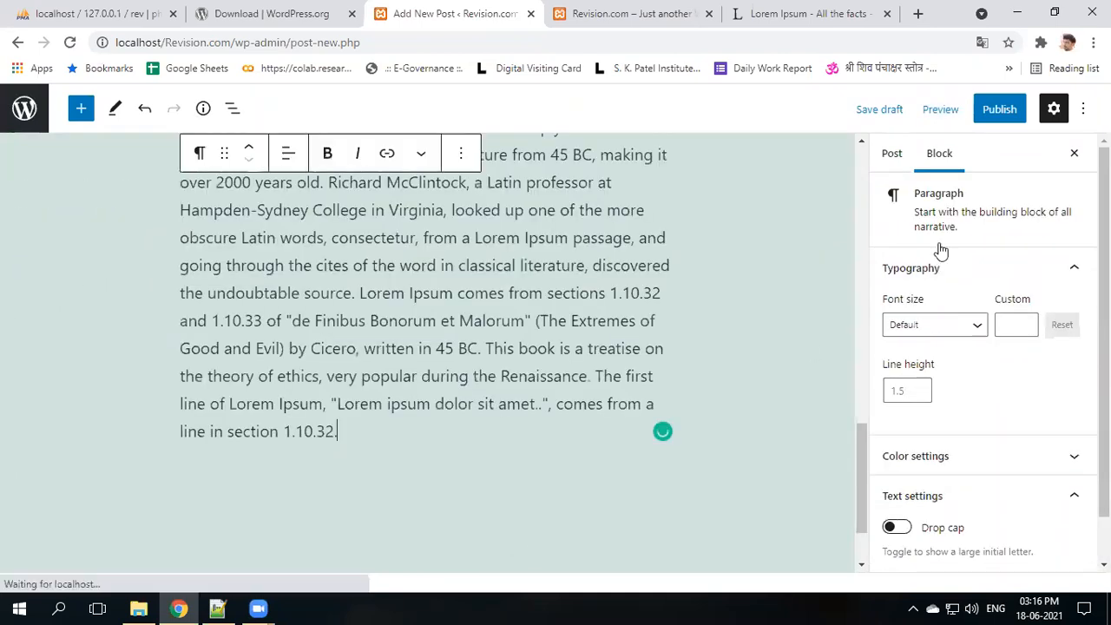
pyautogui.click(1001, 115)
pyautogui.click(974, 124)
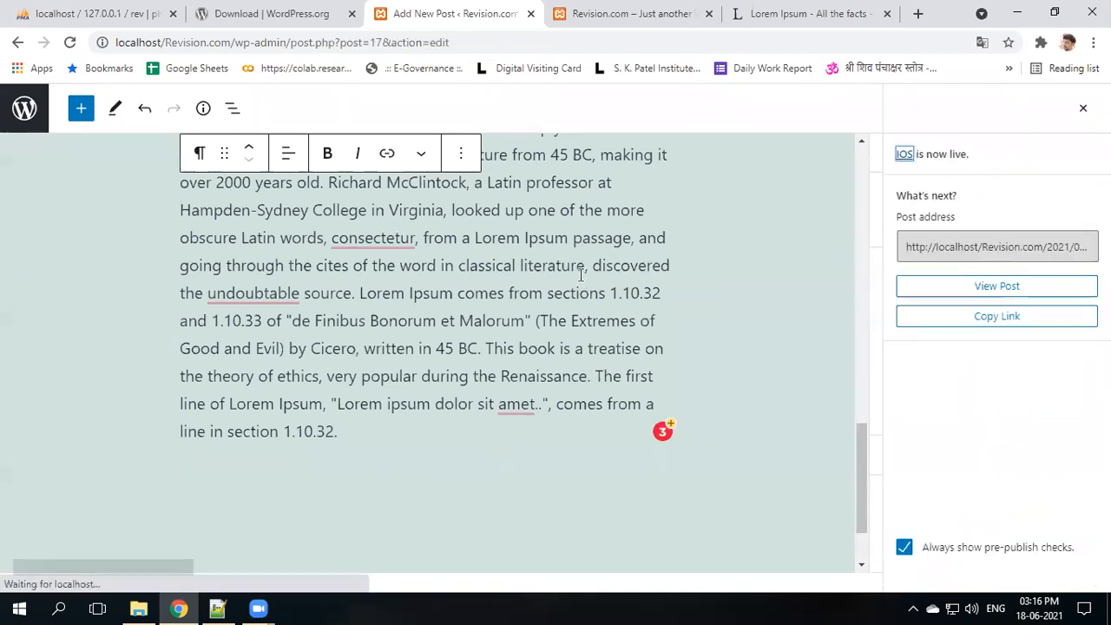
pyautogui.click(22, 106)
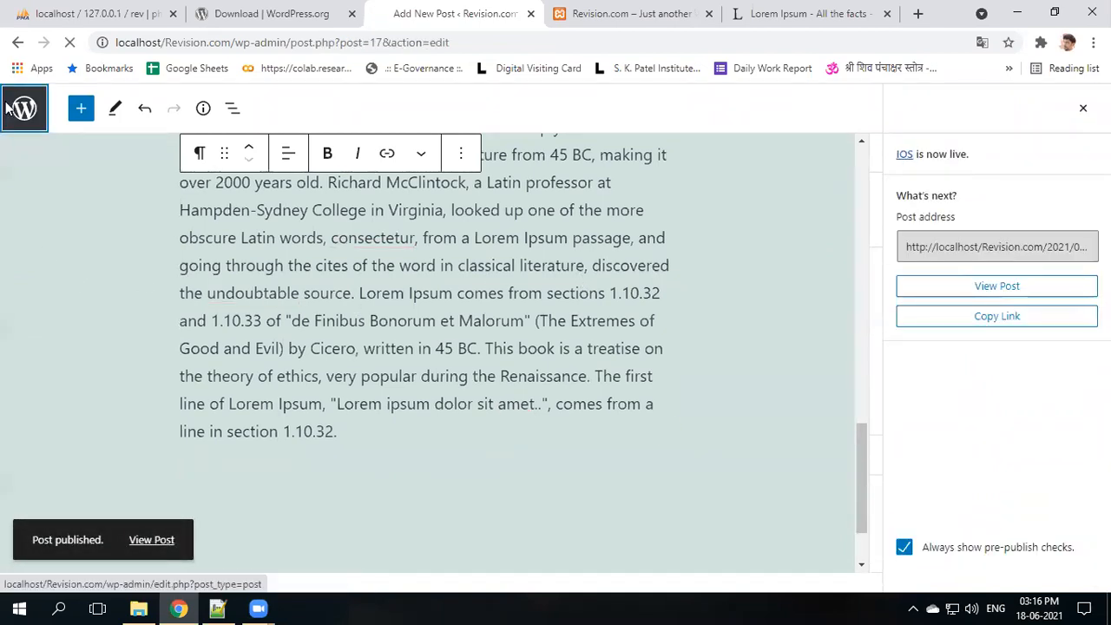
pyautogui.moveTo(237, 326)
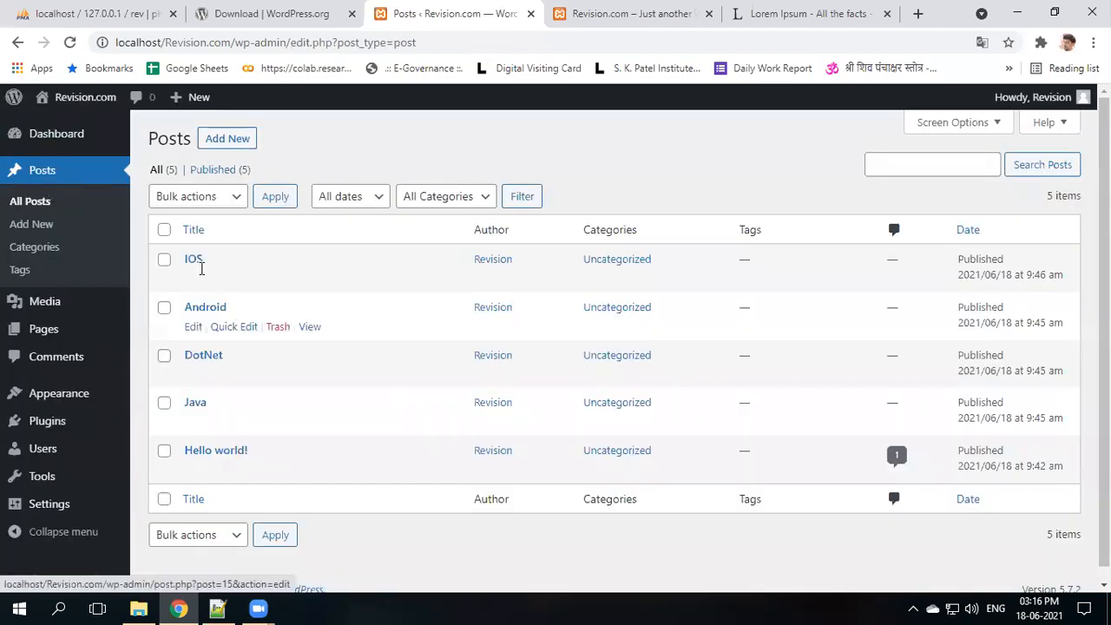
pyautogui.moveTo(198, 416)
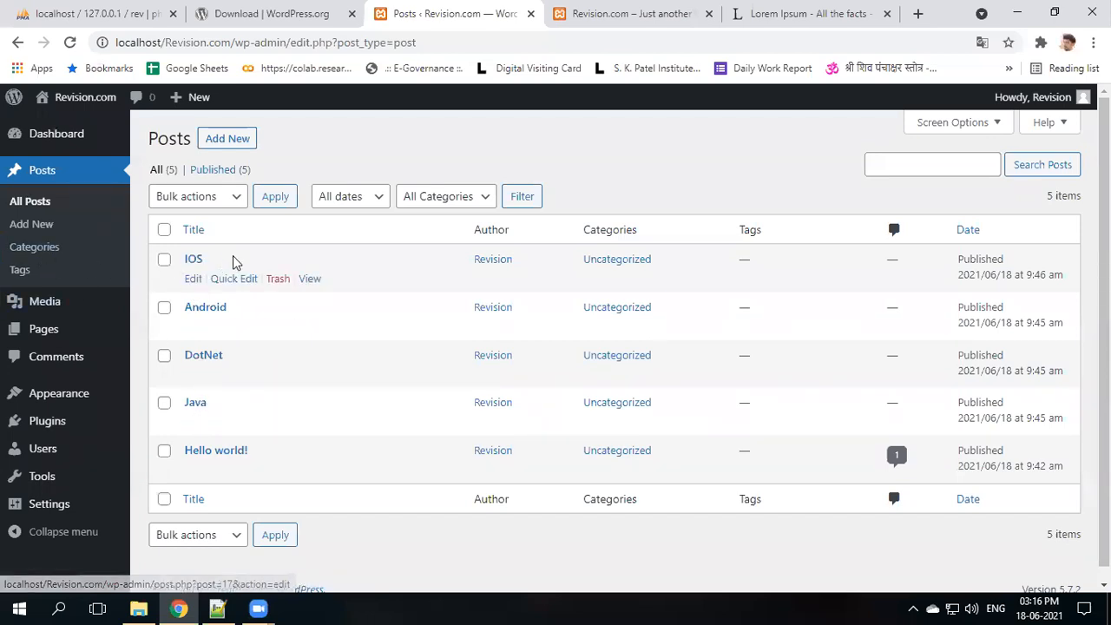
pyautogui.moveTo(217, 311)
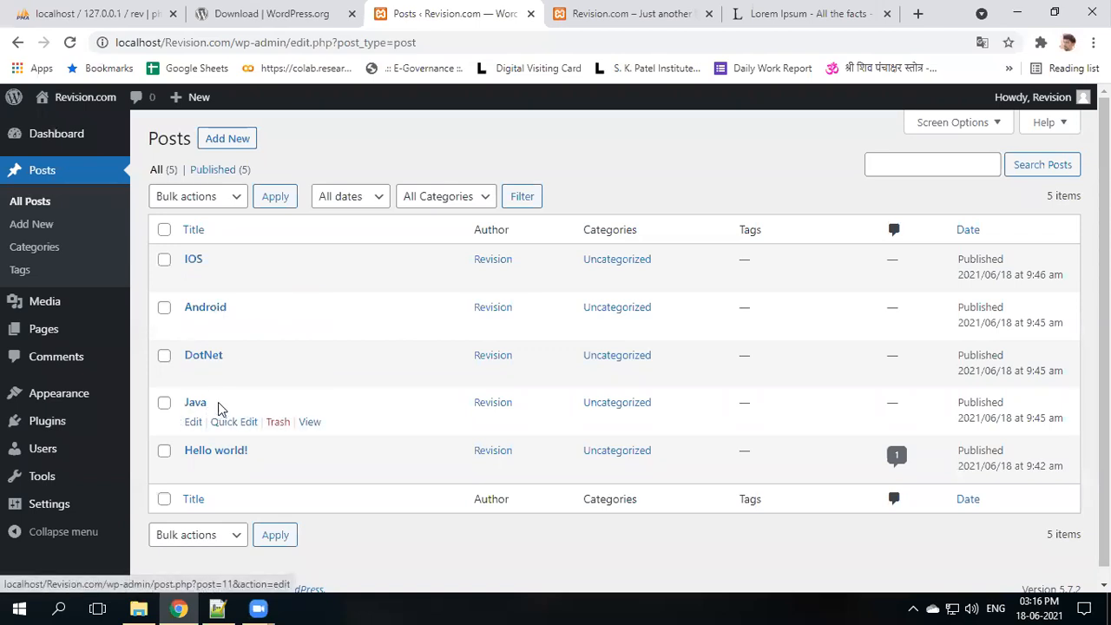
pyautogui.moveTo(201, 334)
pyautogui.moveTo(213, 280)
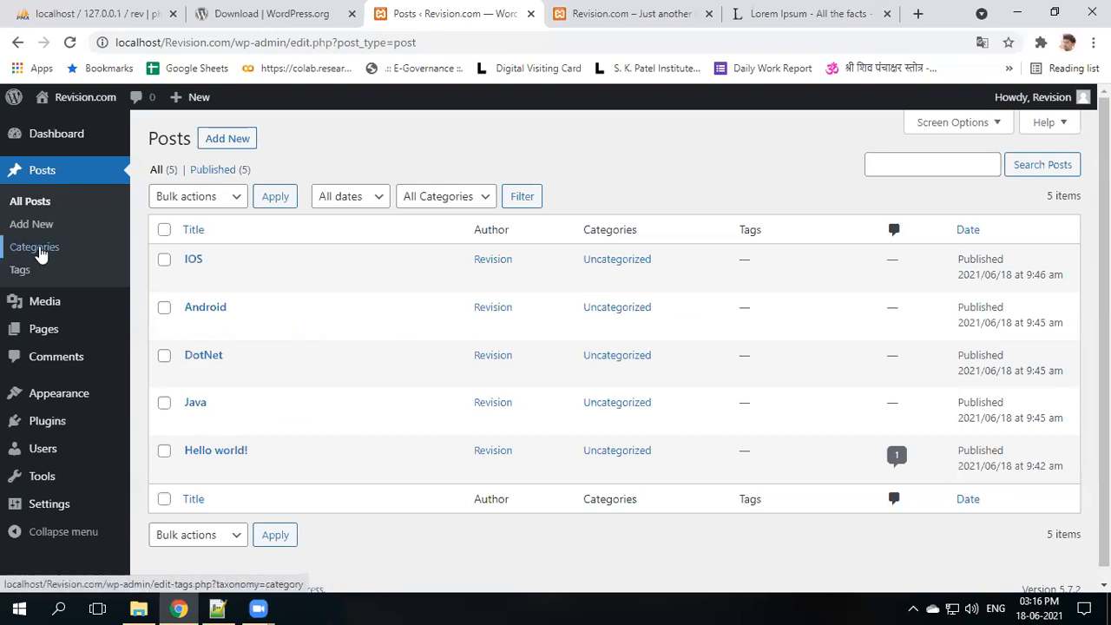
# - Create the Mobile and Dot Net post categories
pyautogui.click(38, 250)
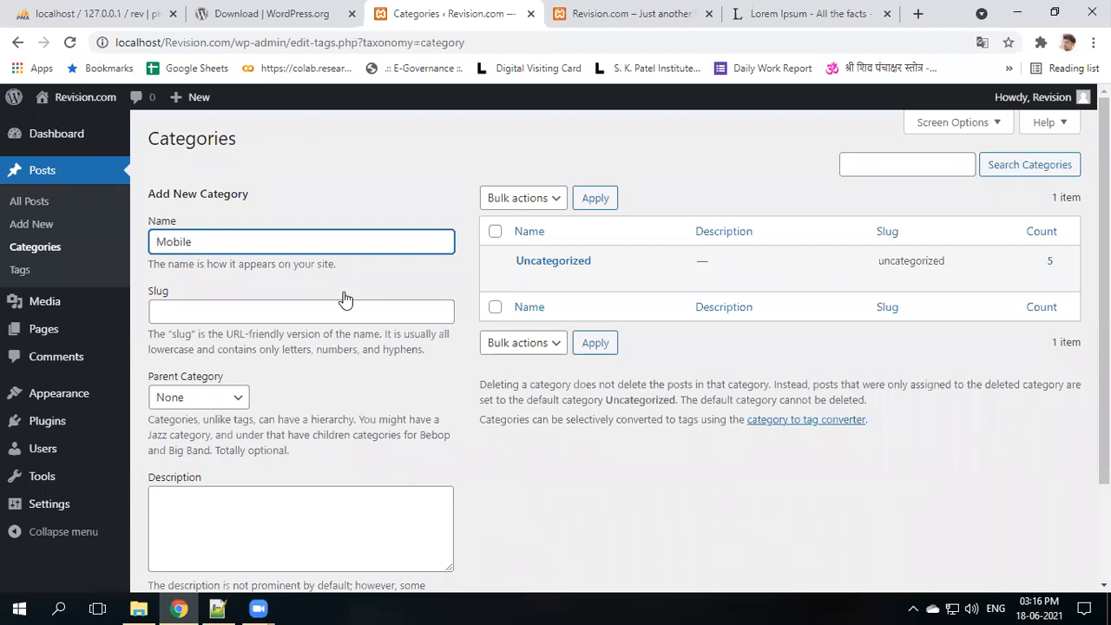
pyautogui.write('Mobile')
pyautogui.scroll(-3, 316, 389)
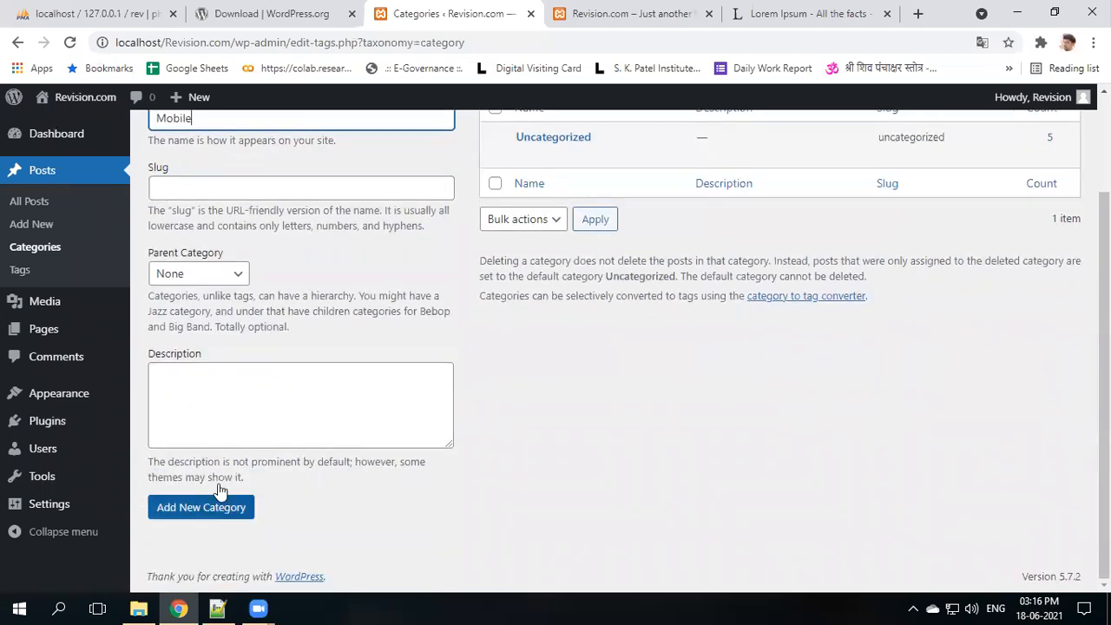
pyautogui.scroll(3, 259, 443)
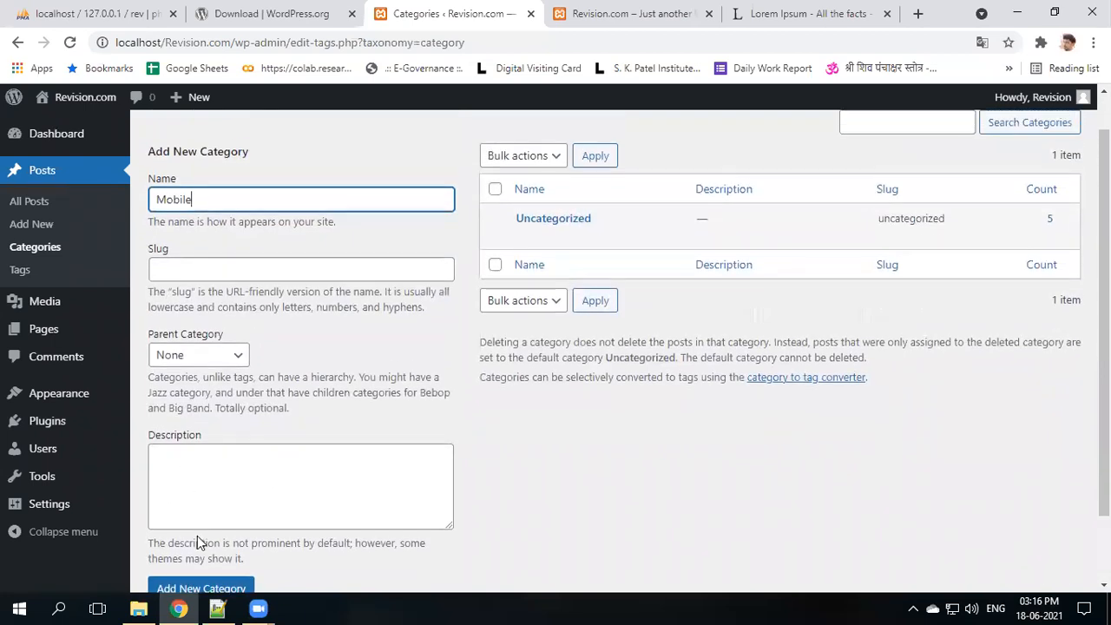
pyautogui.scroll(-3, 197, 535)
pyautogui.click(203, 510)
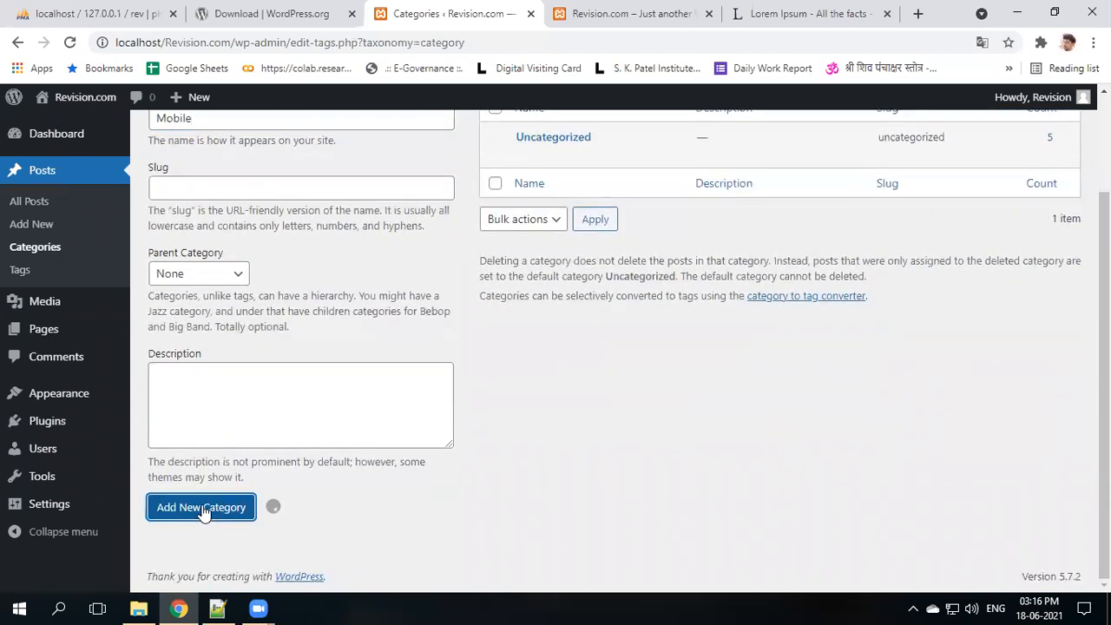
pyautogui.scroll(1, 278, 258)
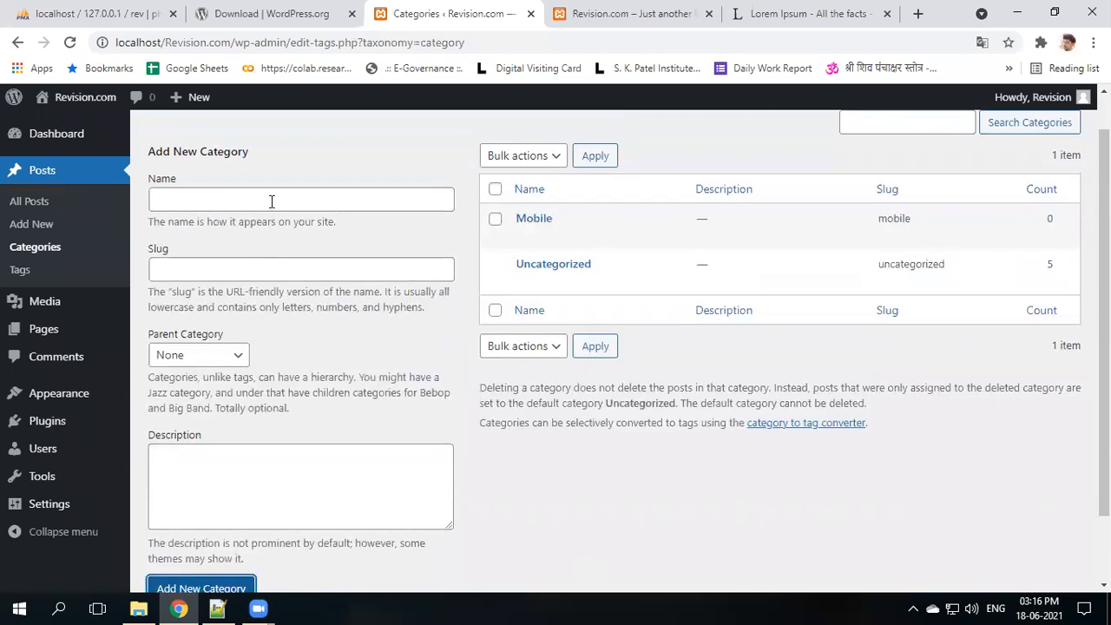
pyautogui.click(243, 195)
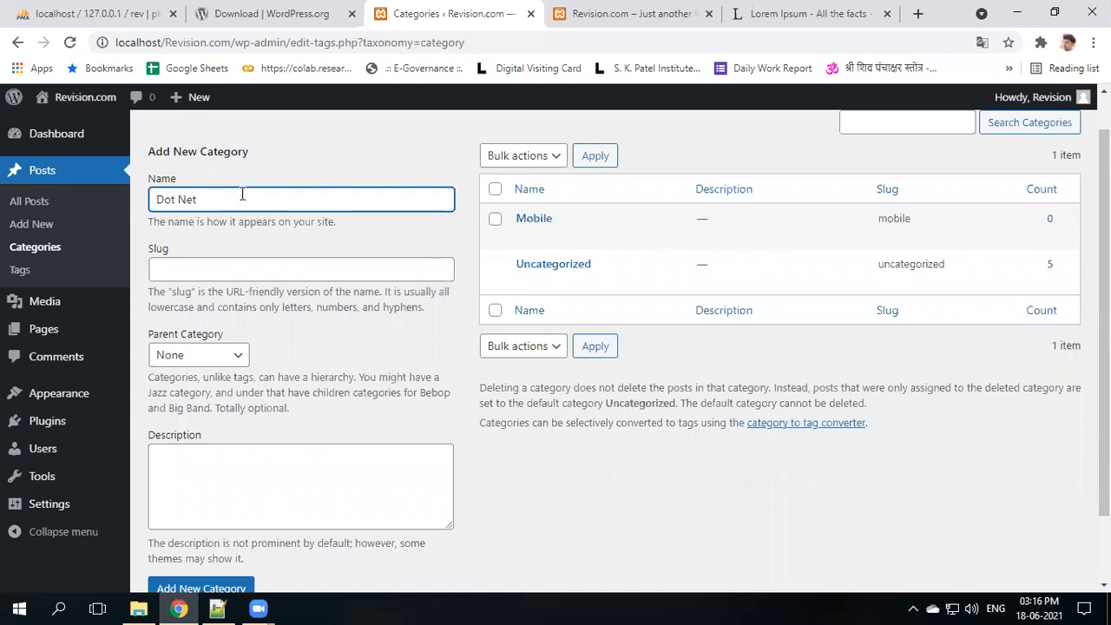
pyautogui.scroll(-1, 182, 530)
pyautogui.click(200, 506)
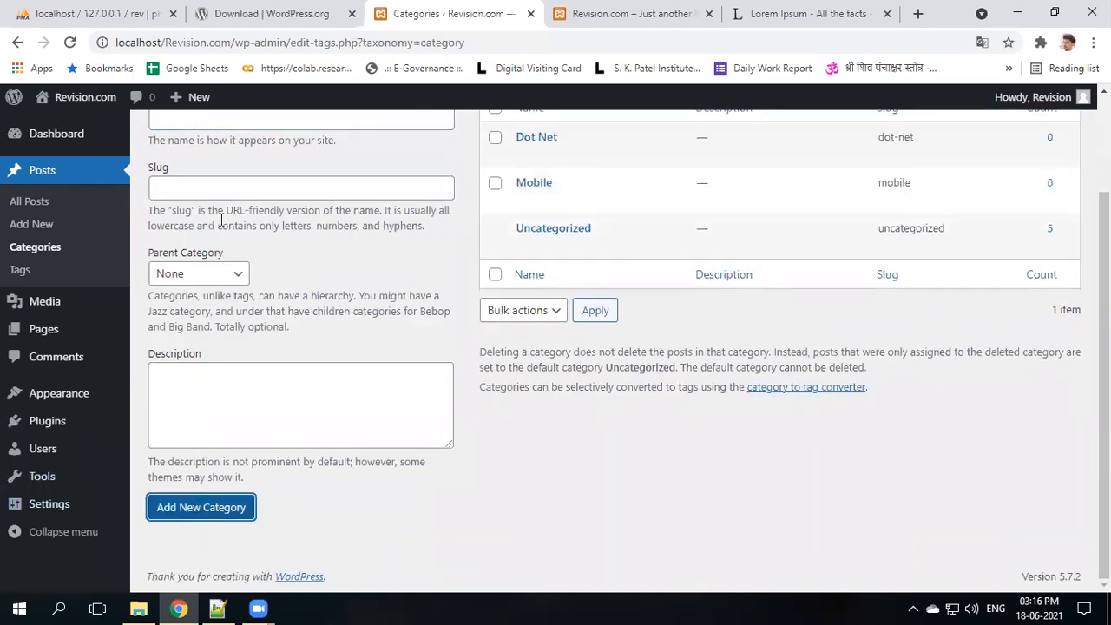
# - Add the JAVA post category
pyautogui.moveTo(178, 110)
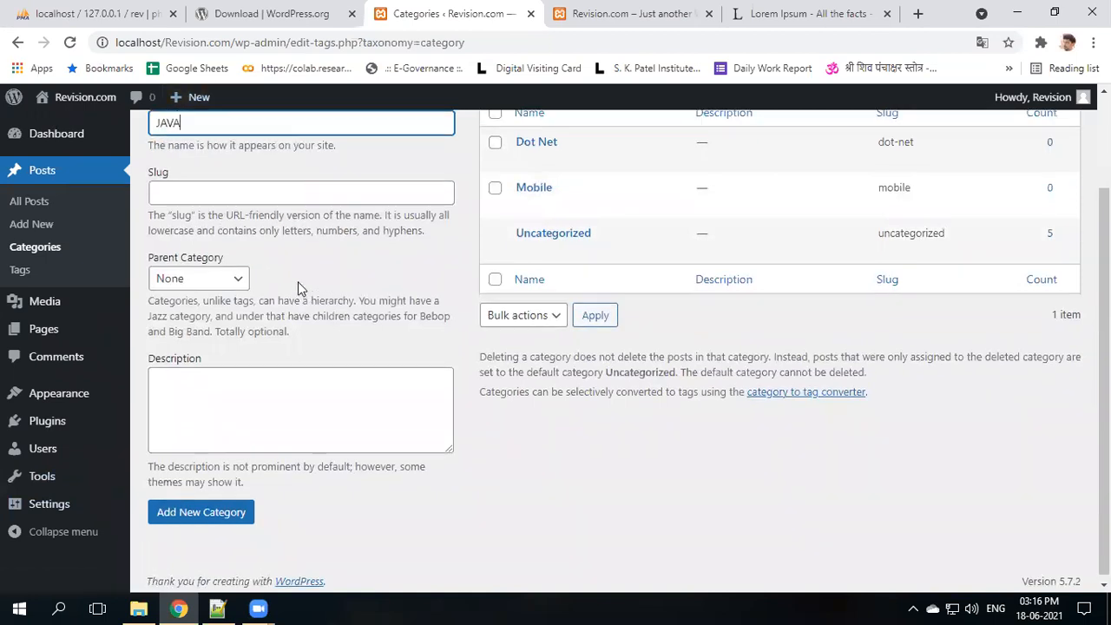
pyautogui.scroll(1, 298, 286)
pyautogui.scroll(-1, 298, 281)
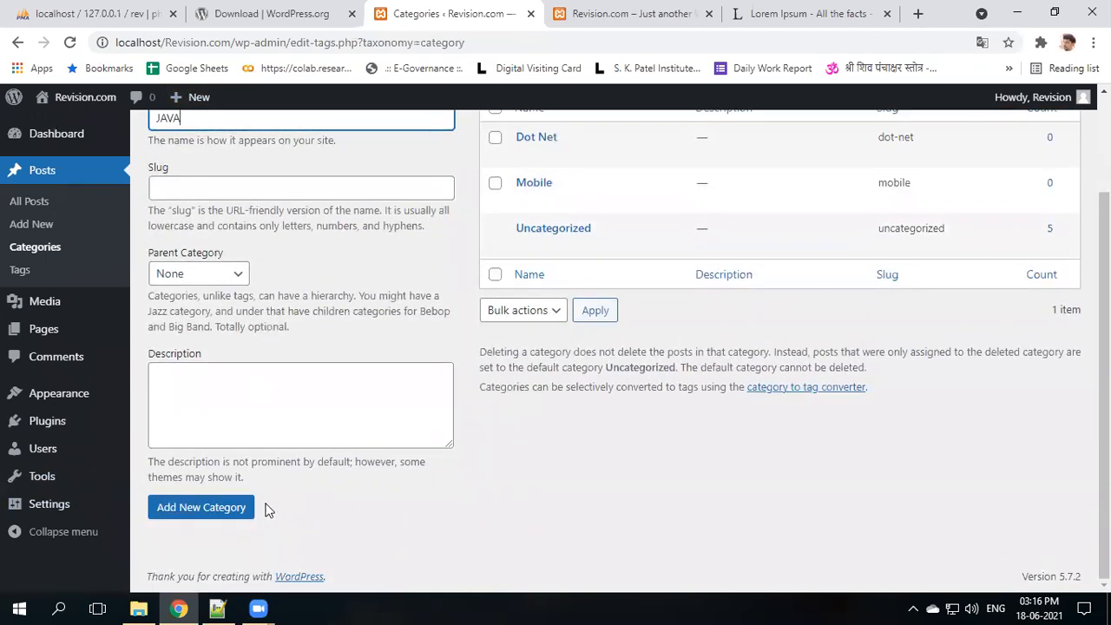
pyautogui.click(200, 507)
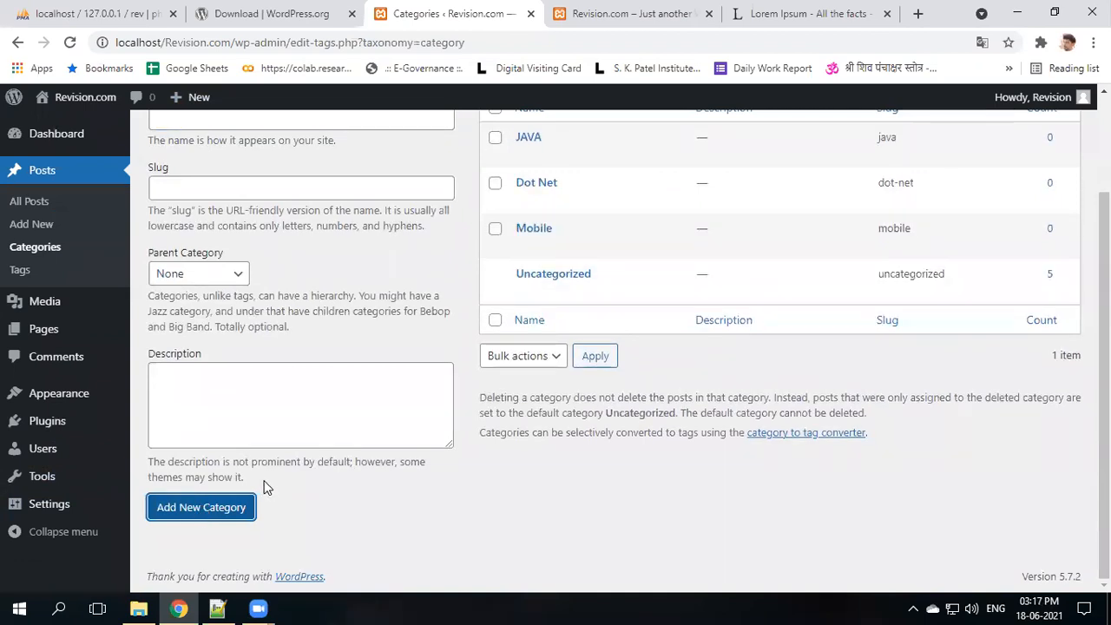
pyautogui.scroll(2, 555, 364)
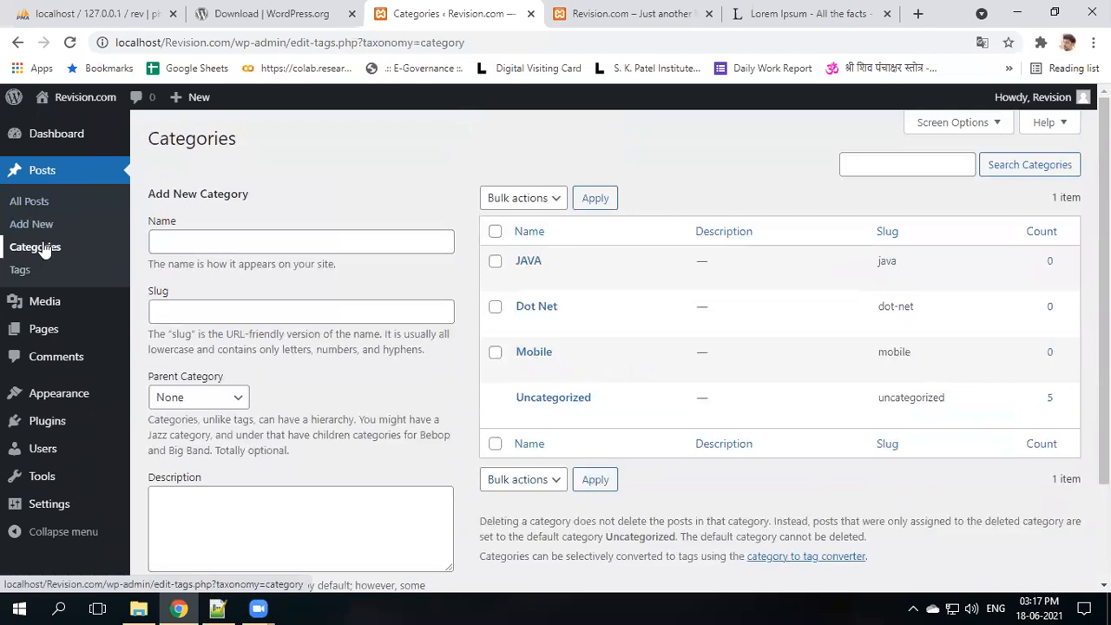
# - Move the IOS and Android posts from Uncategorized into the Mobile category
pyautogui.click(39, 204)
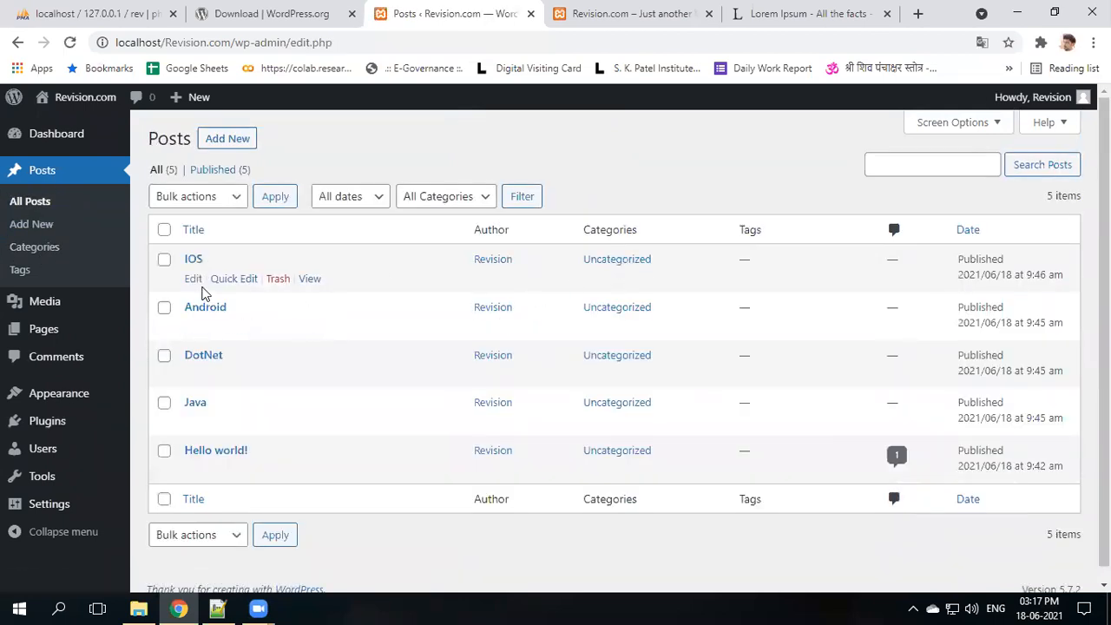
pyautogui.click(228, 279)
pyautogui.click(538, 358)
pyautogui.click(538, 334)
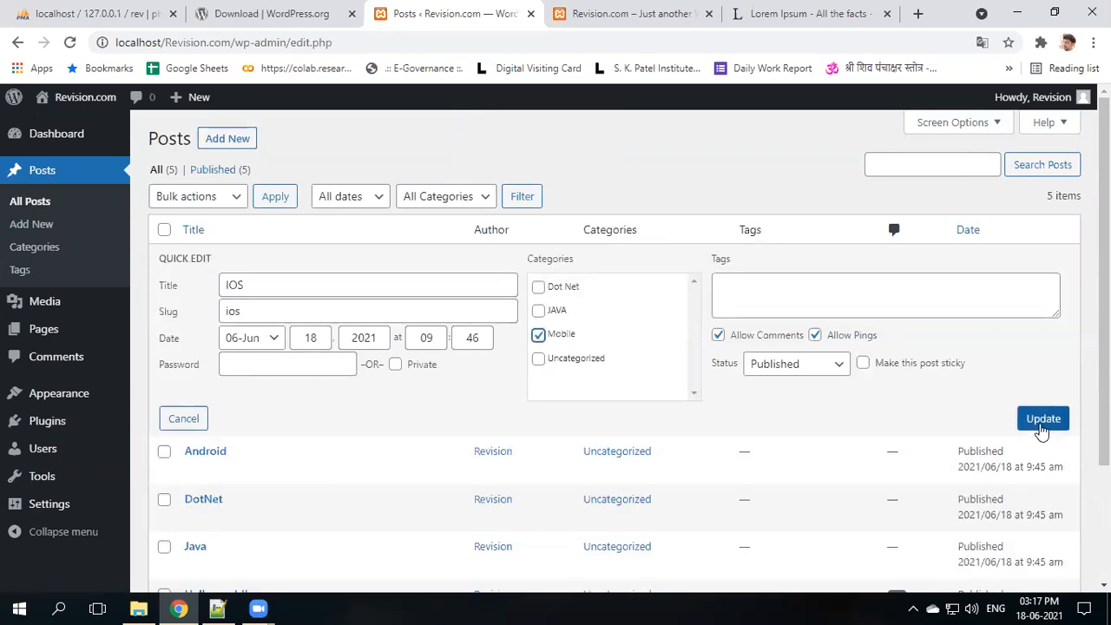
pyautogui.click(1040, 424)
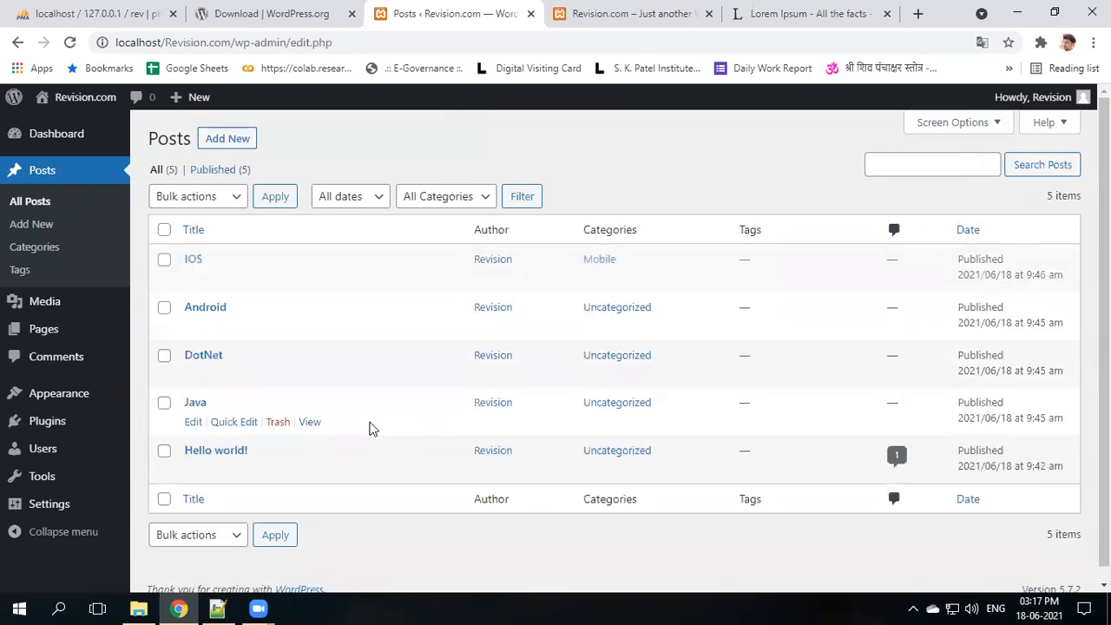
pyautogui.click(228, 327)
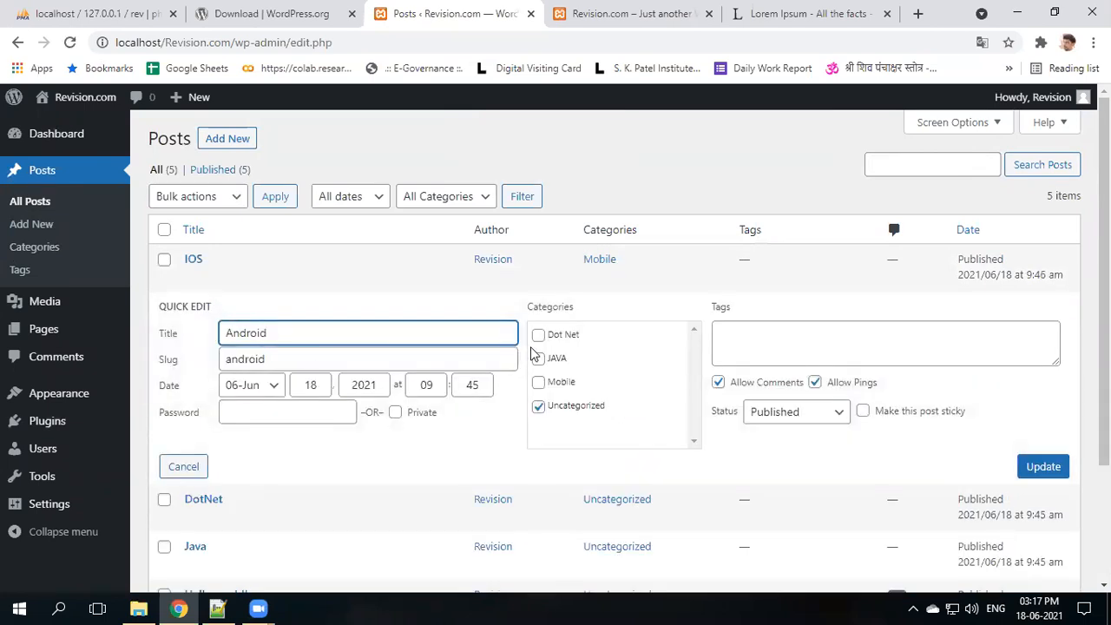
pyautogui.click(538, 382)
pyautogui.click(538, 406)
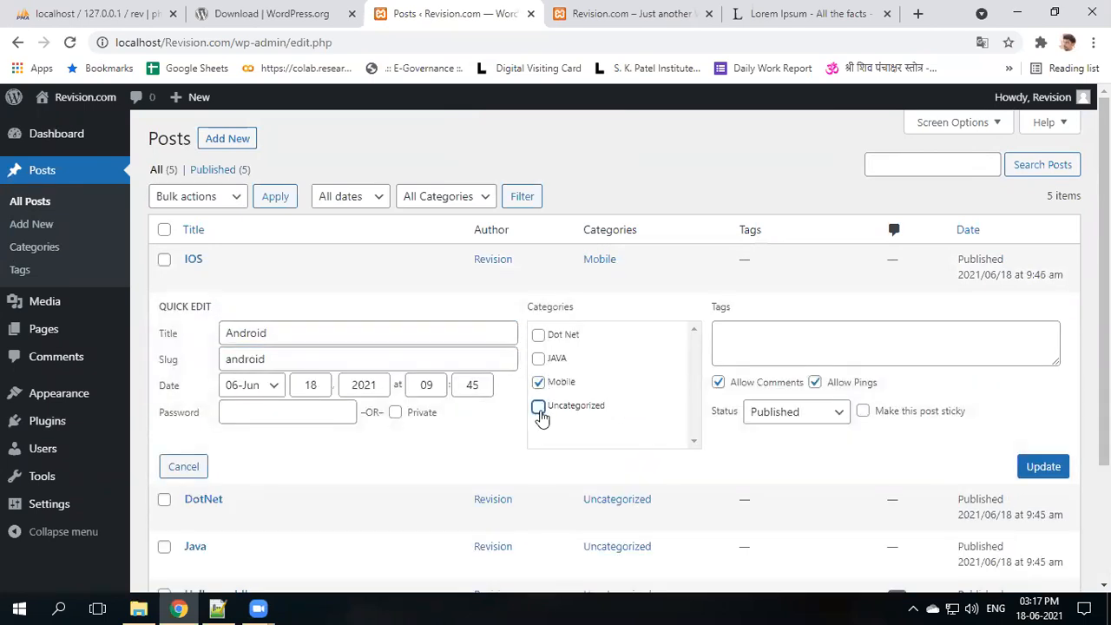
pyautogui.click(1053, 473)
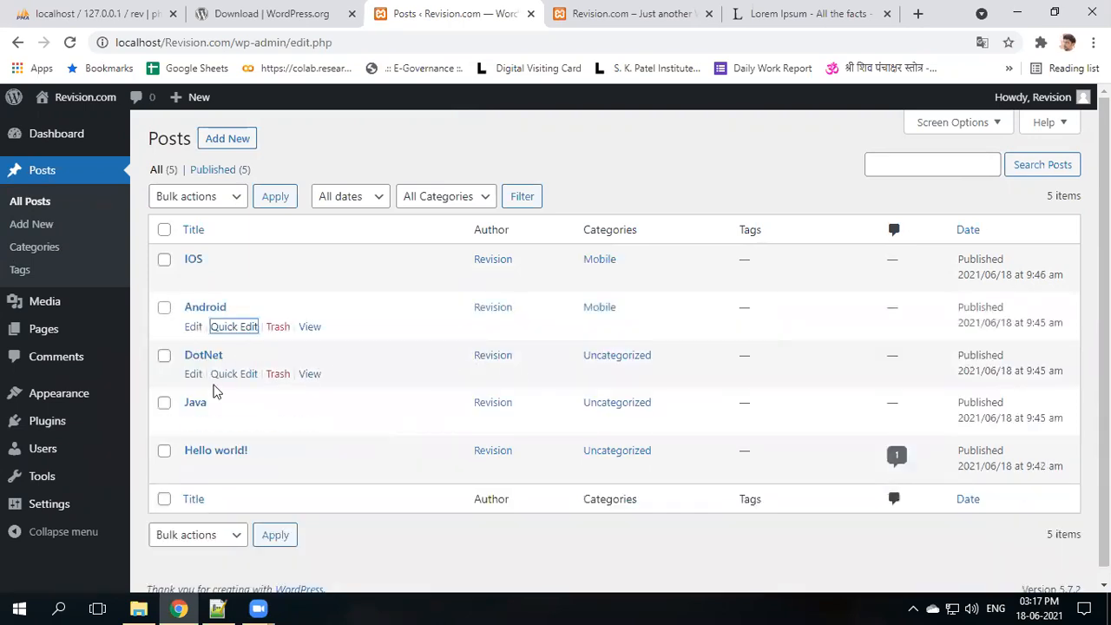
# - Move the DotNet post to Dot Net and the Java post to JAVA, removing Uncategorized
pyautogui.click(234, 374)
pyautogui.click(538, 382)
pyautogui.click(538, 453)
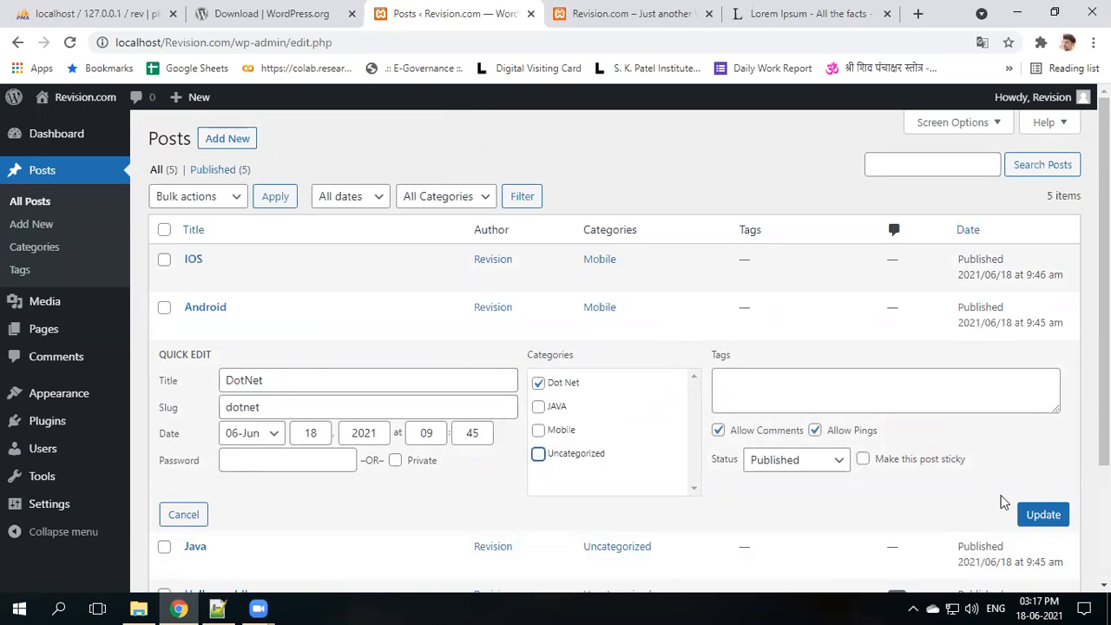
pyautogui.click(1042, 517)
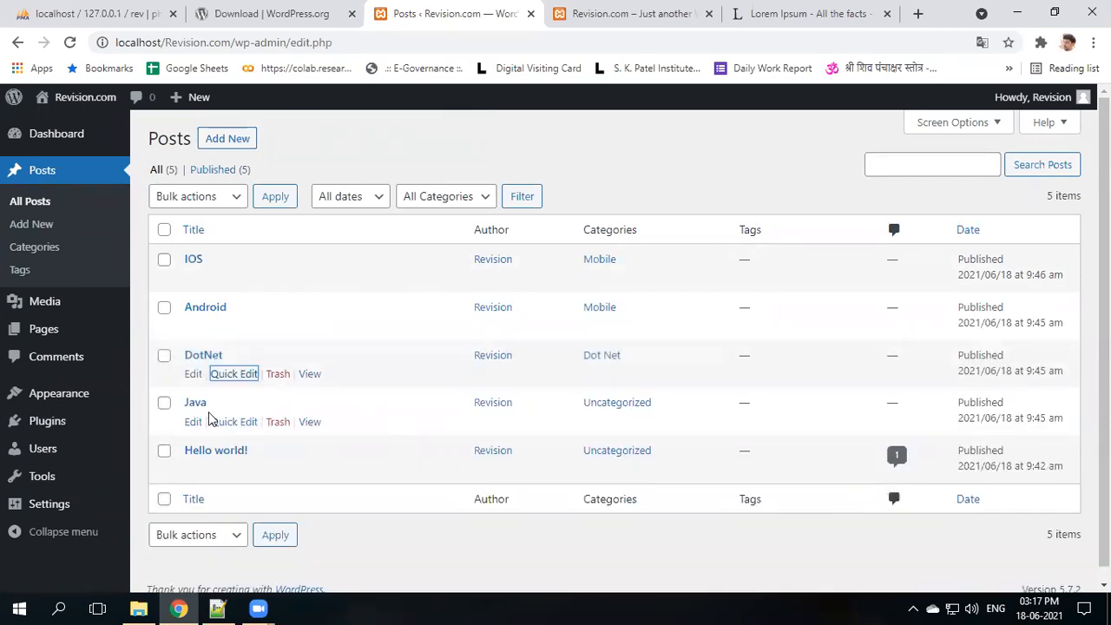
pyautogui.click(224, 423)
pyautogui.click(538, 454)
pyautogui.click(538, 502)
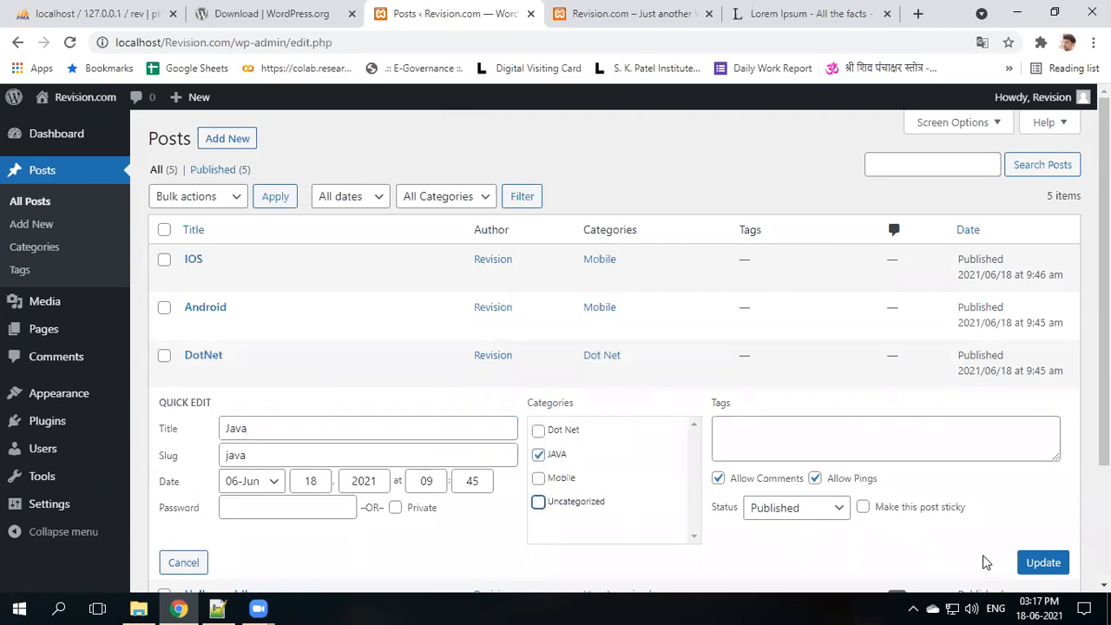
pyautogui.click(1037, 562)
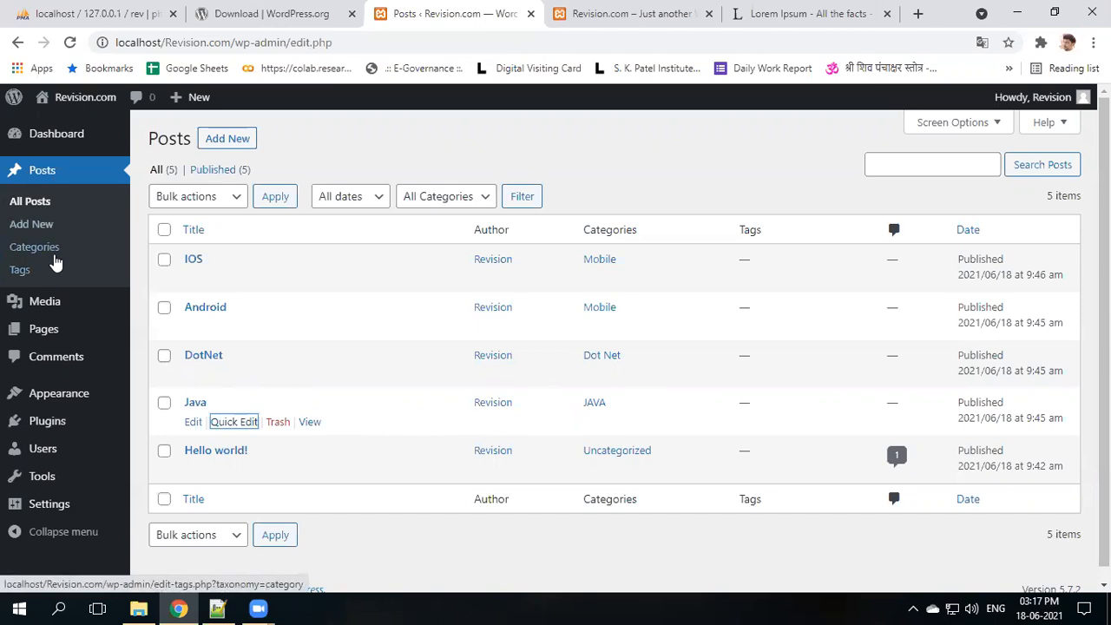
# - Highlight the Pages, Post, Category and Menu topics in Notepad++'s new 5 note, then return to the browser
pyautogui.click(217, 608)
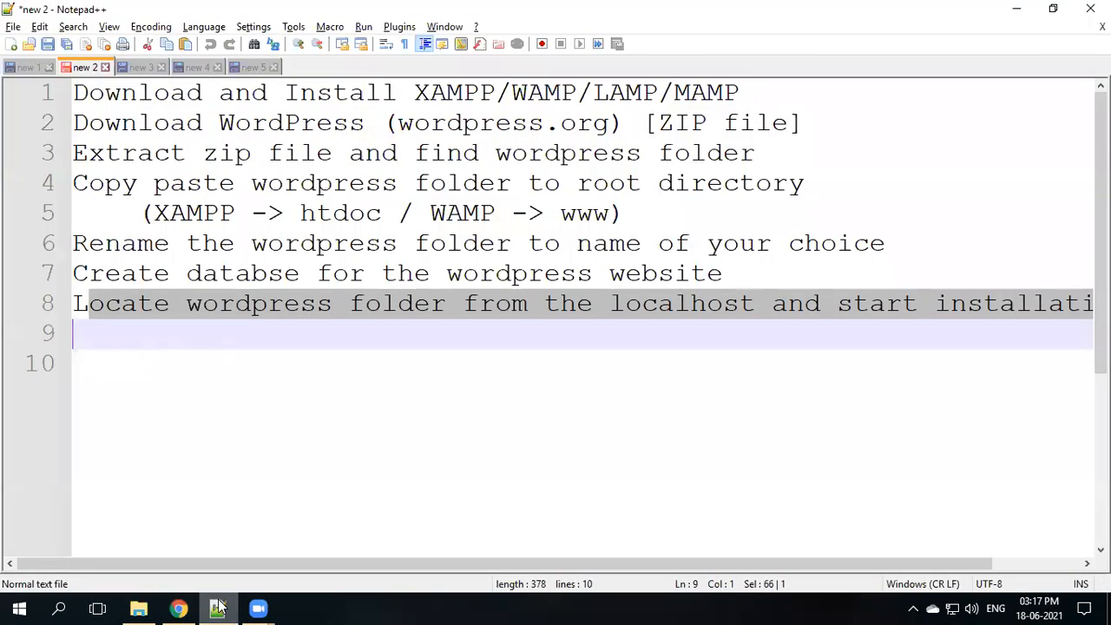
pyautogui.click(203, 69)
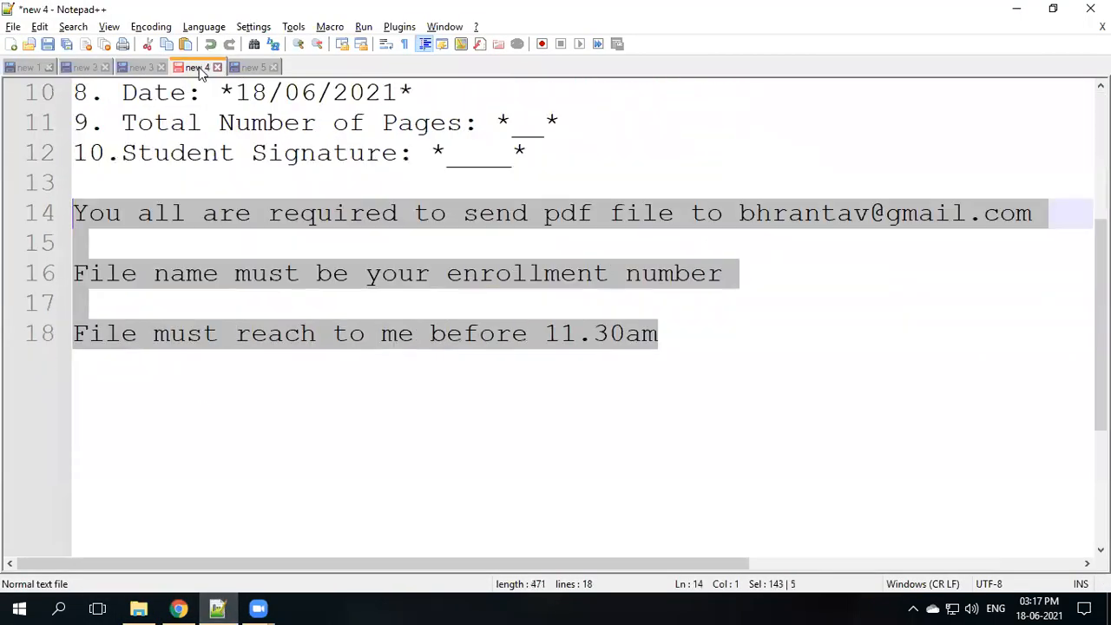
pyautogui.click(243, 69)
pyautogui.doubleClick(130, 154)
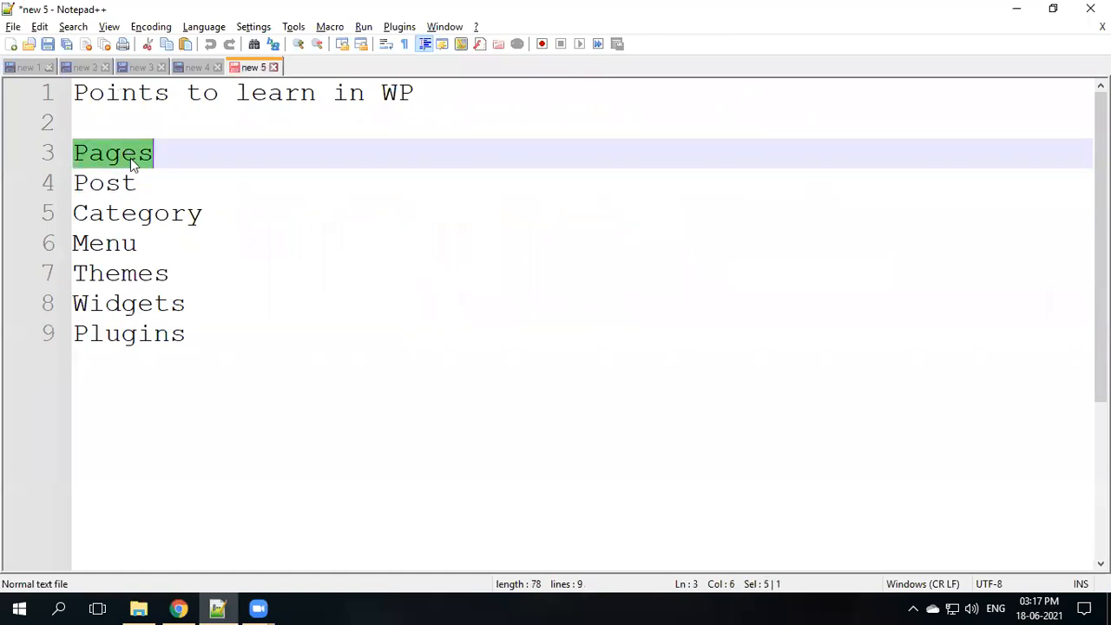
pyautogui.doubleClick(116, 185)
pyautogui.doubleClick(117, 215)
pyautogui.moveTo(223, 218); pyautogui.dragTo(76, 155)
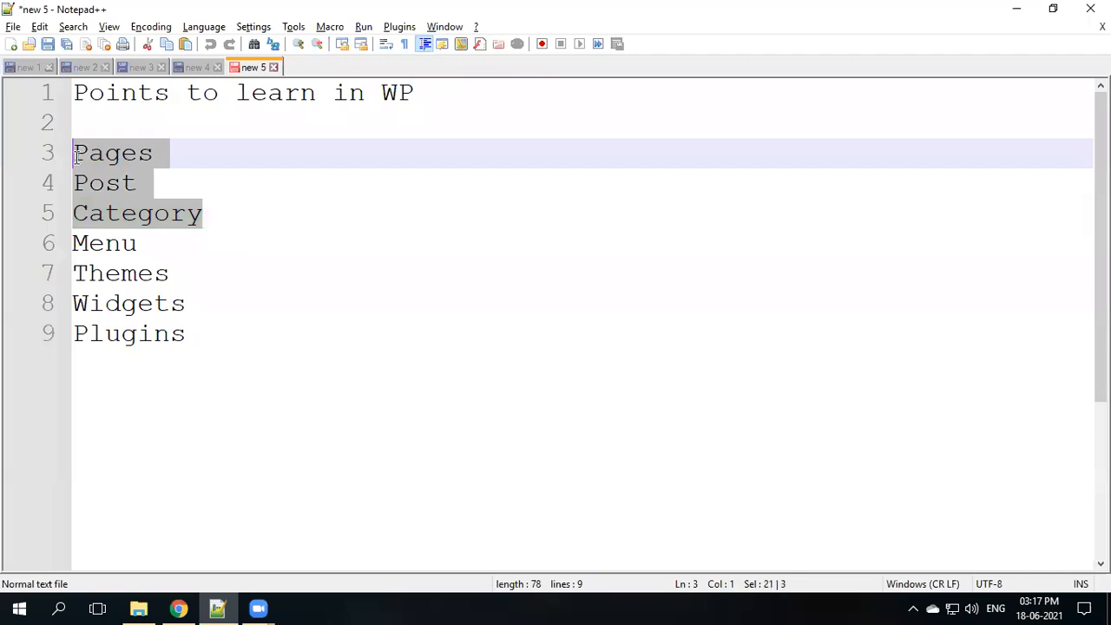
pyautogui.doubleClick(101, 244)
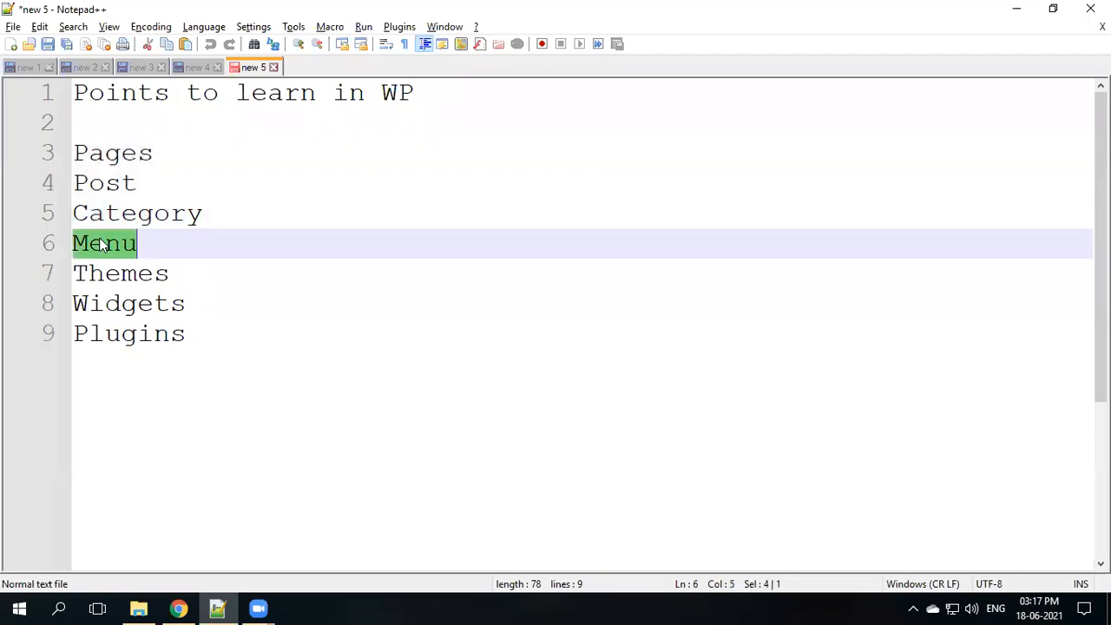
pyautogui.click(178, 607)
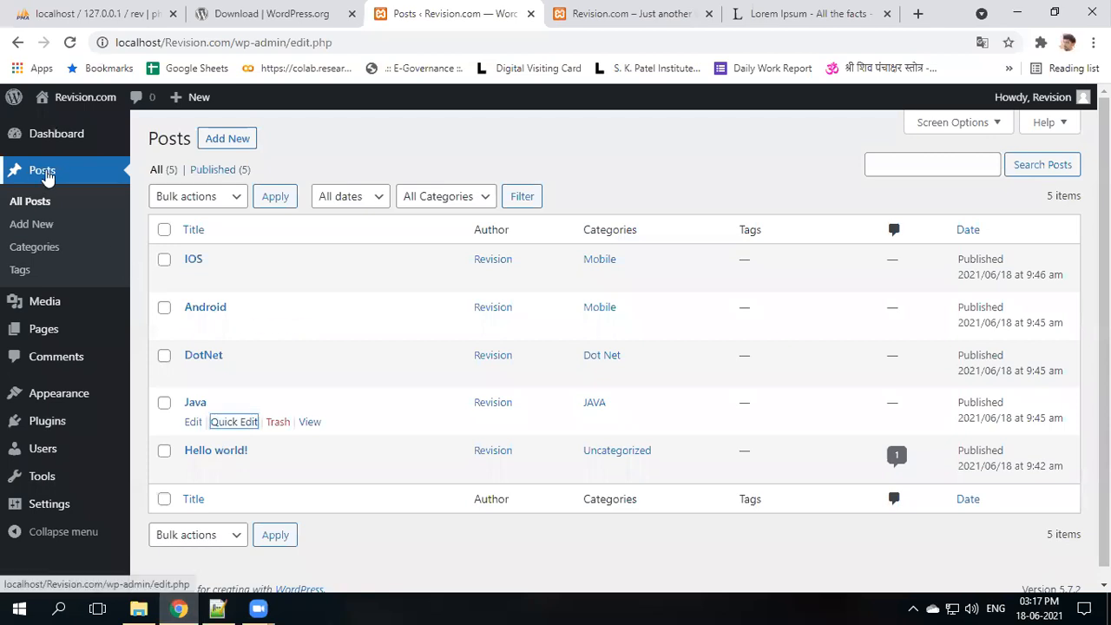
# - Open Appearance > Menus, then reload the front page and dismiss the Google Translate offer
pyautogui.moveTo(53, 399)
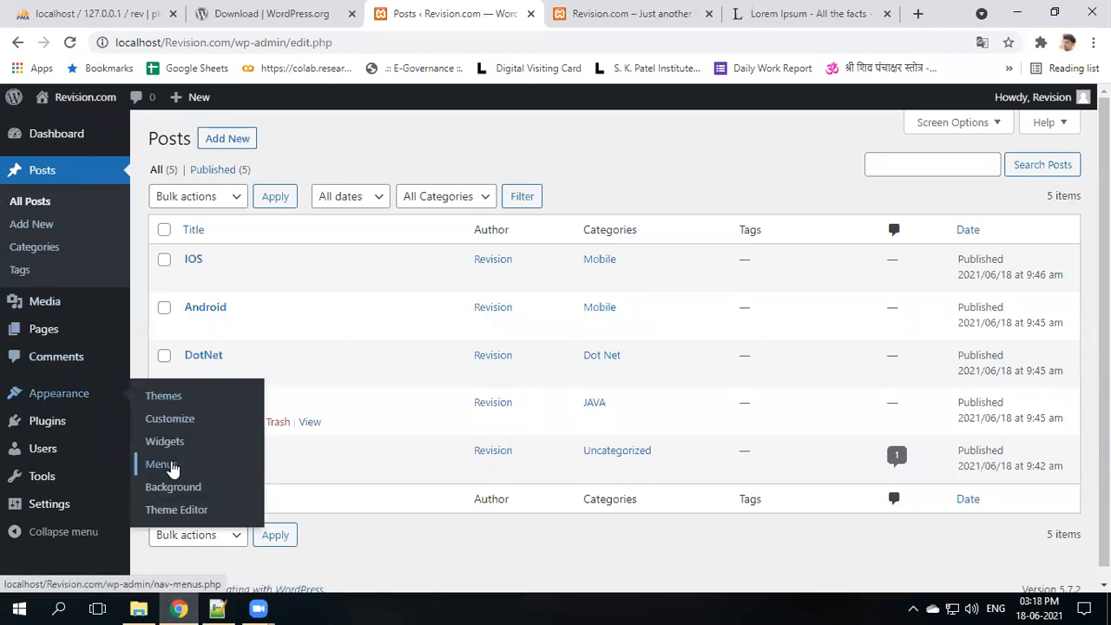
pyautogui.click(171, 466)
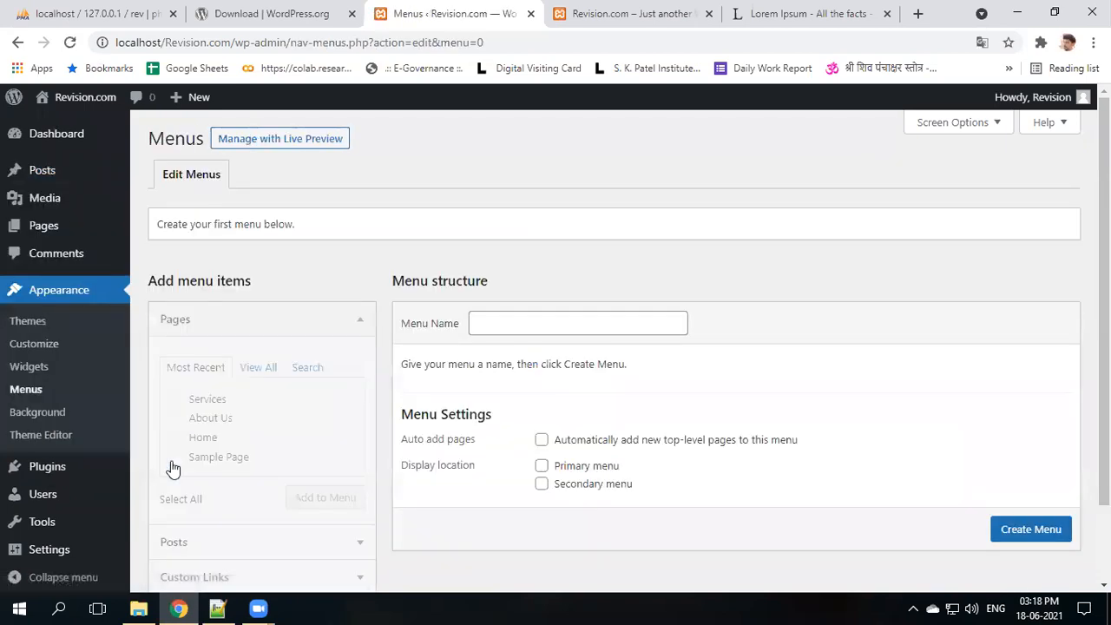
pyautogui.click(590, 14)
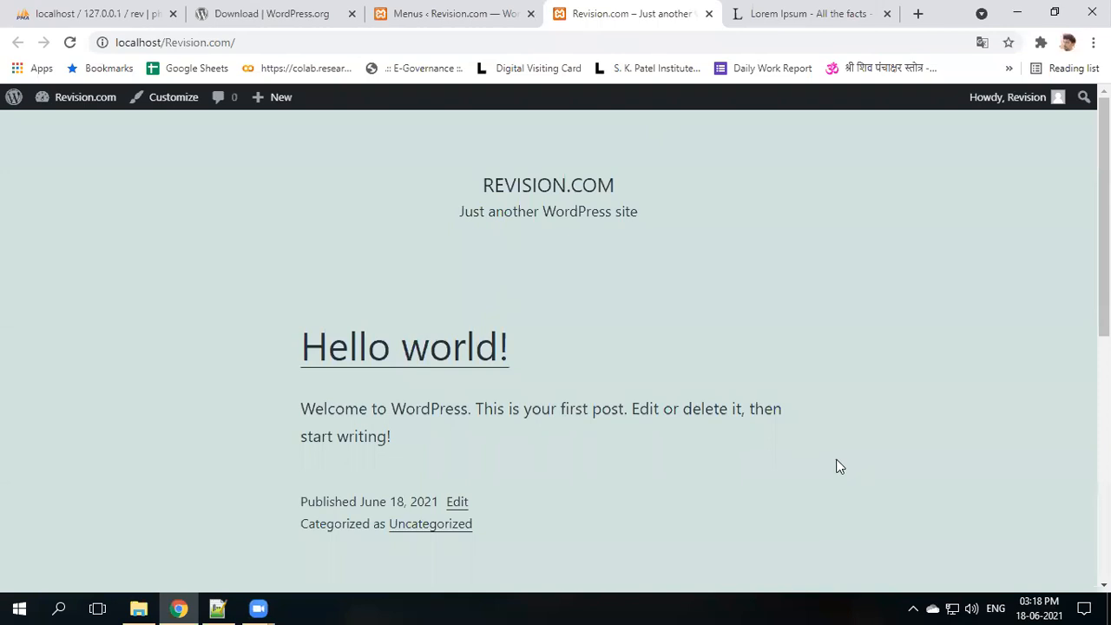
pyautogui.scroll(-4, 697, 408)
pyautogui.scroll(4, 677, 468)
pyautogui.click(70, 41)
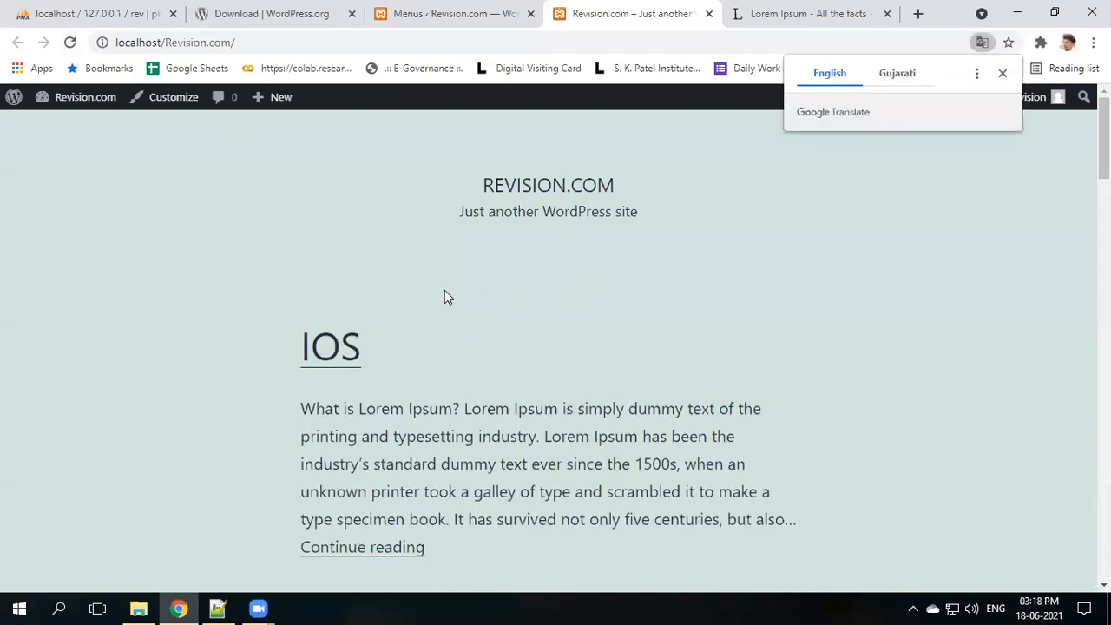
pyautogui.scroll(-3, 444, 294)
pyautogui.scroll(-3, 438, 303)
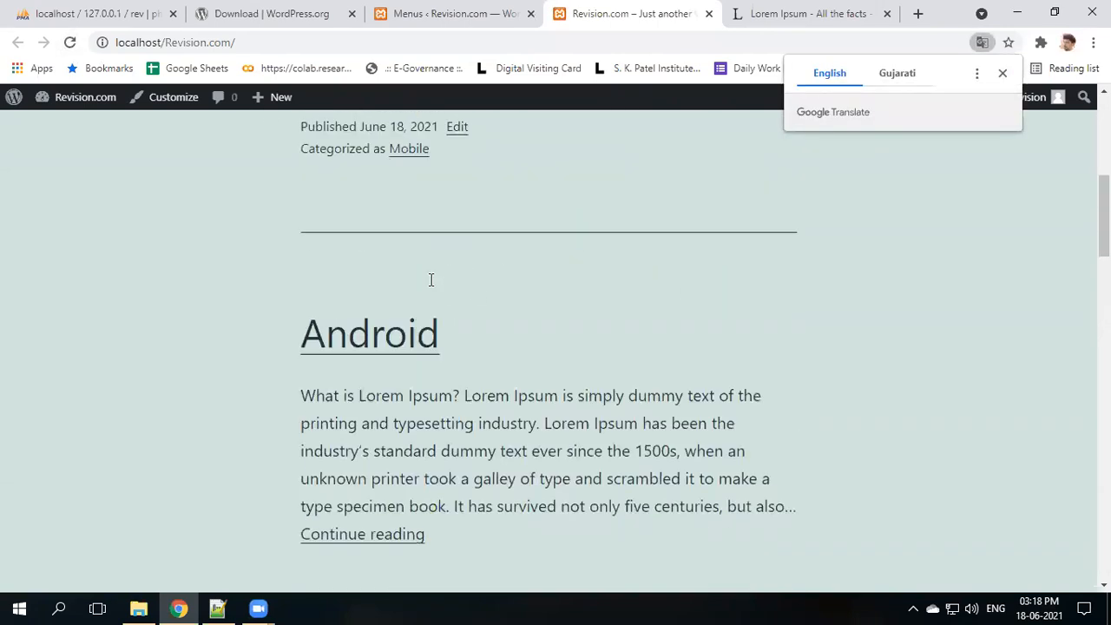
pyautogui.scroll(6, 737, 236)
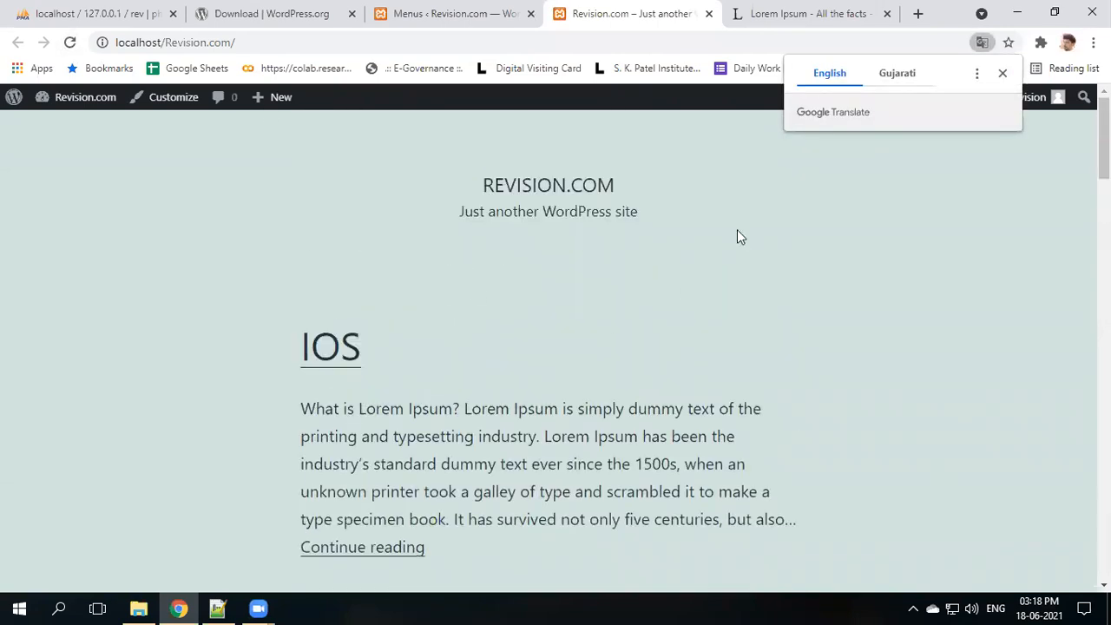
pyautogui.click(1002, 75)
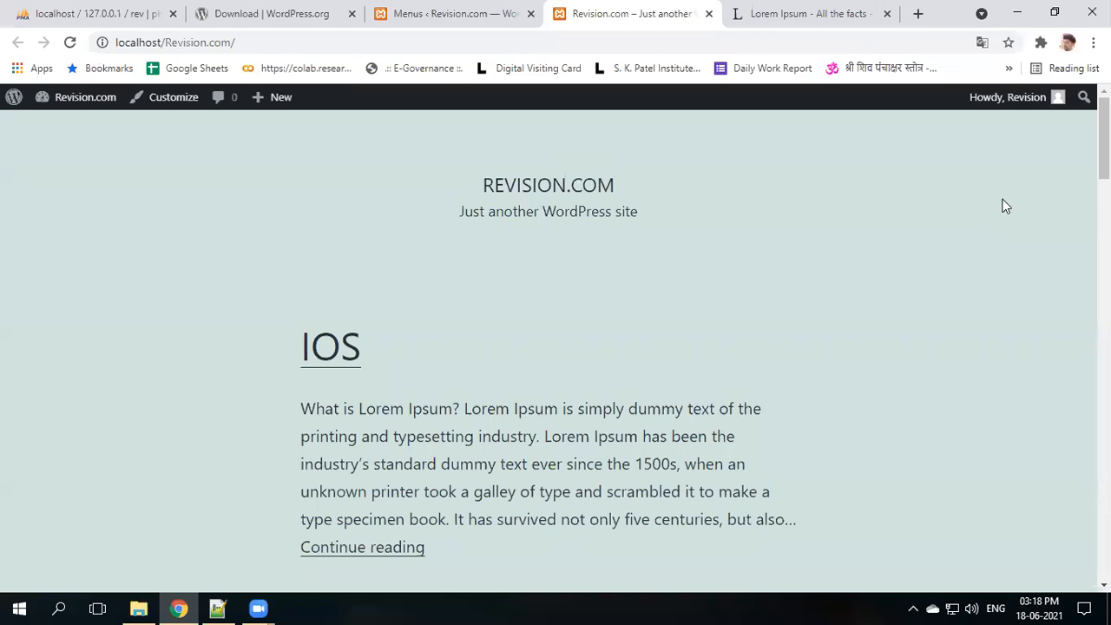
# - Create a new menu named 'Main Menu'
pyautogui.click(422, 17)
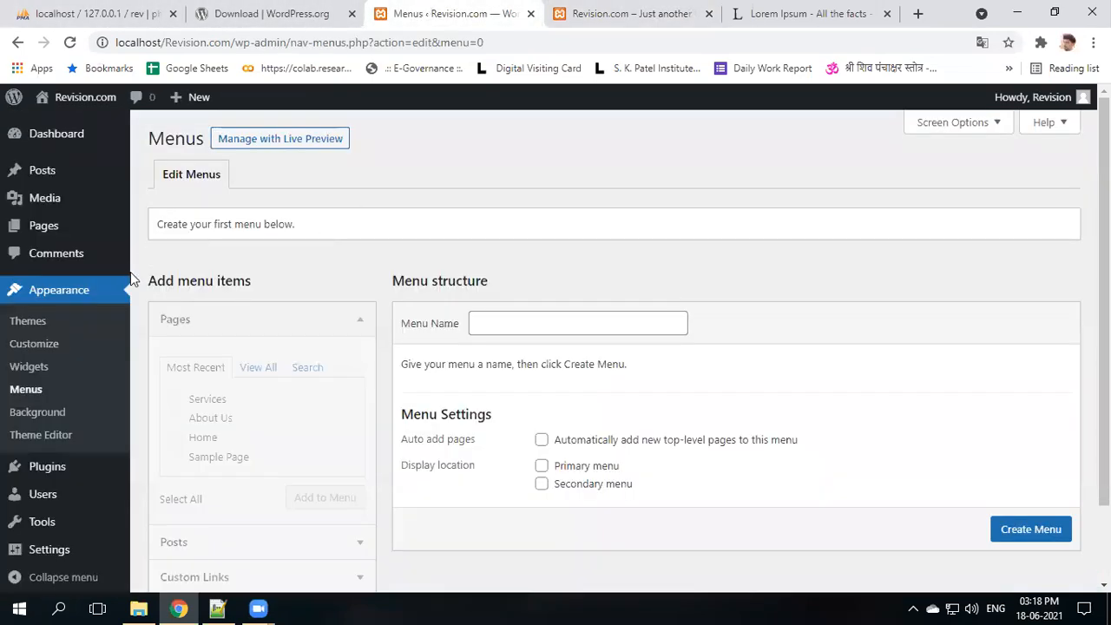
pyautogui.click(512, 327)
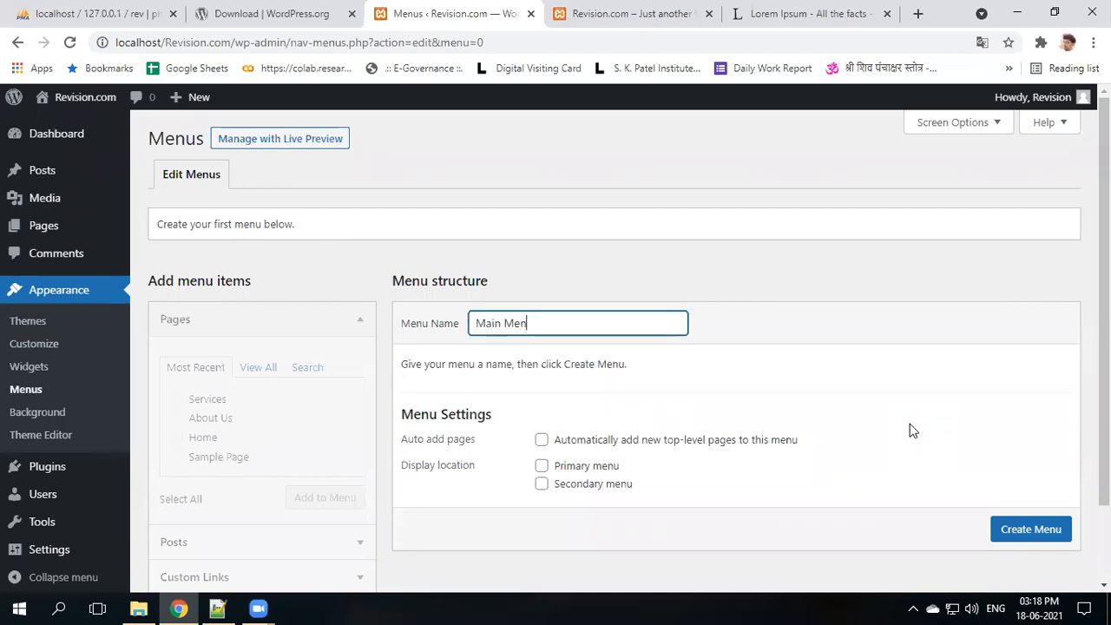
pyautogui.write('Main Menu')
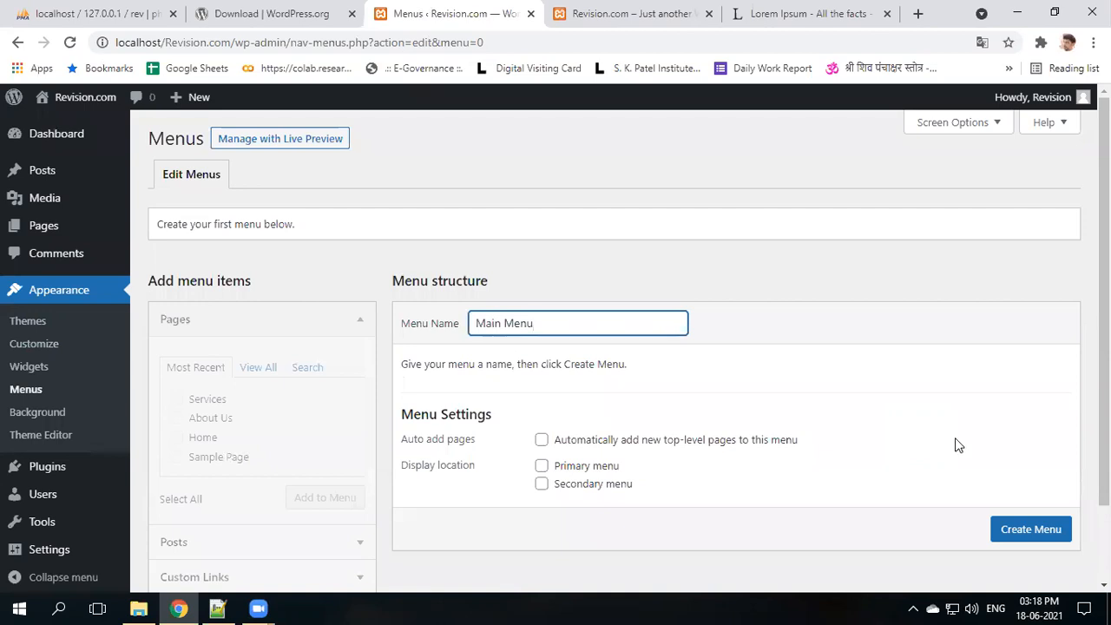
pyautogui.click(1031, 528)
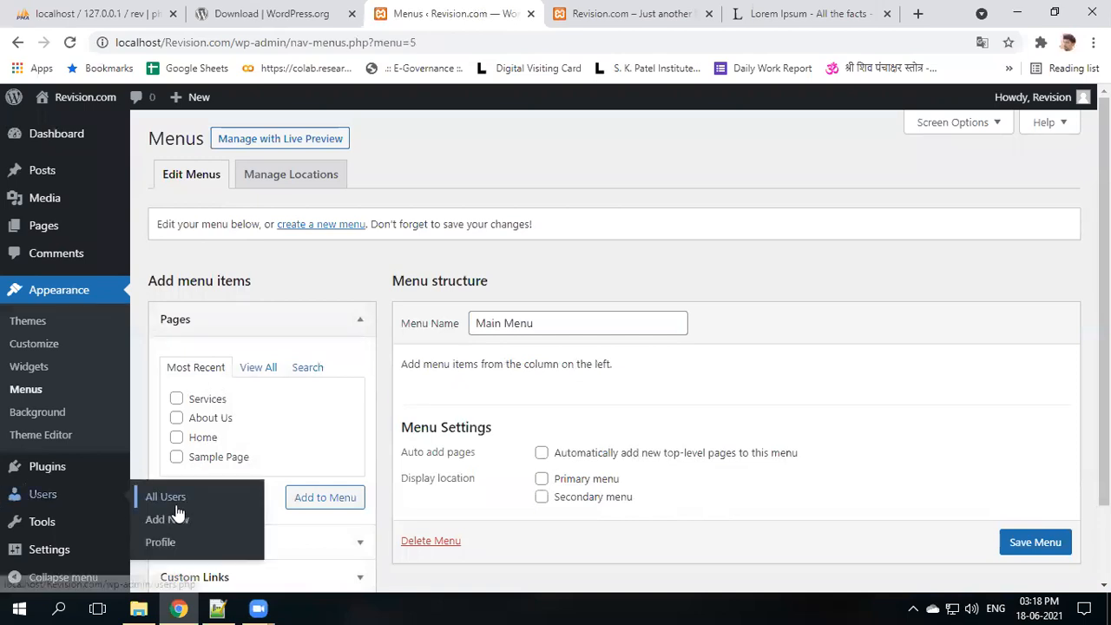
# - Add the Services, About Us and Home pages, set Primary menu location, and save
pyautogui.click(166, 500)
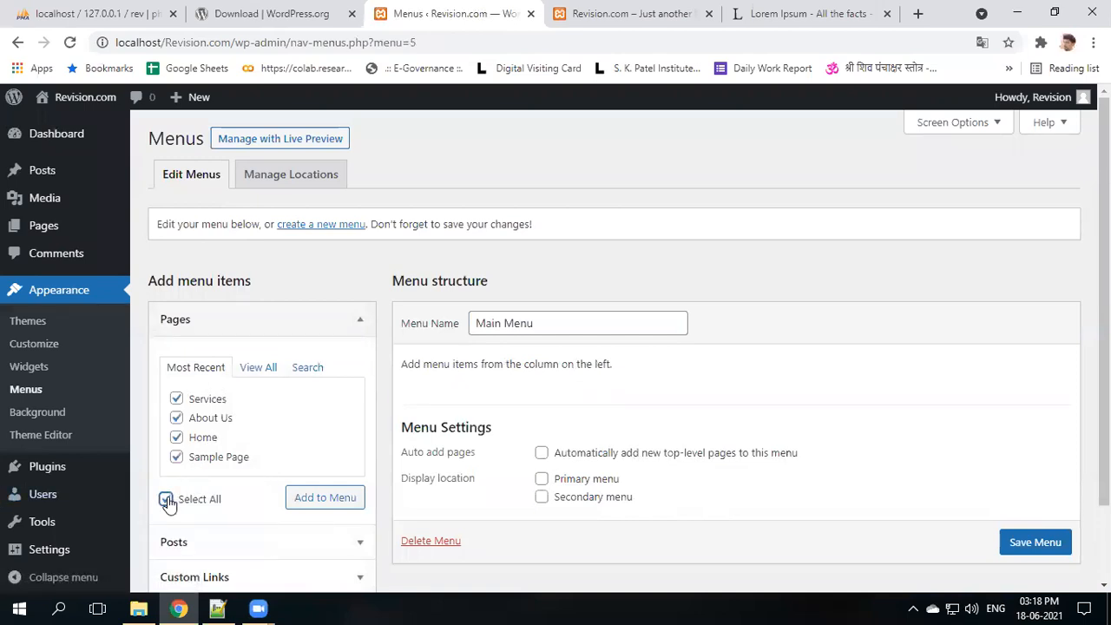
pyautogui.click(177, 456)
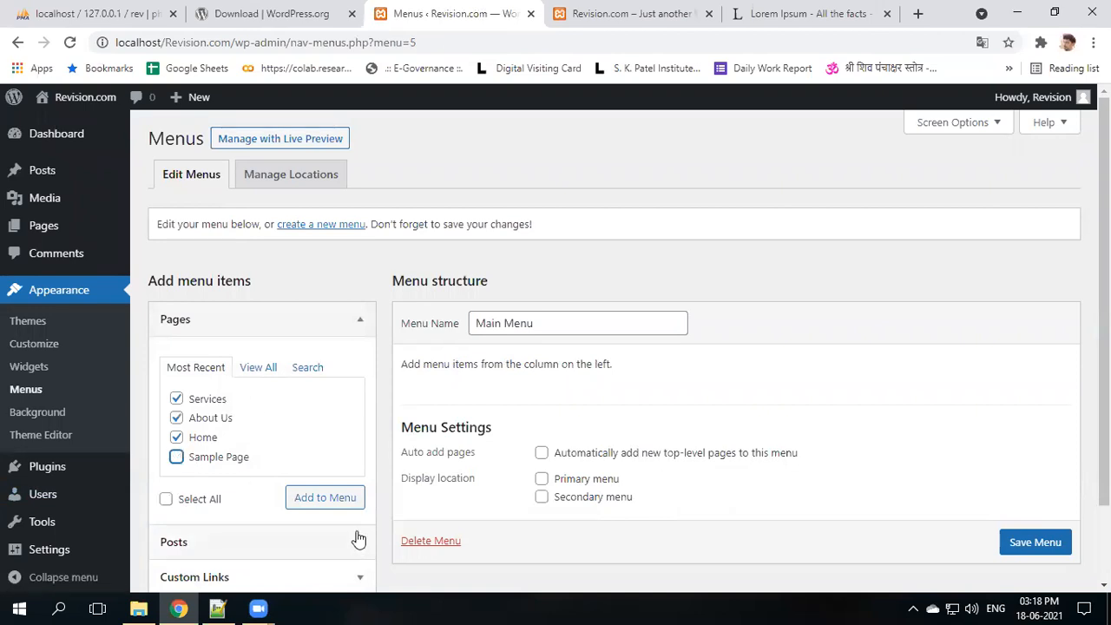
pyautogui.click(329, 508)
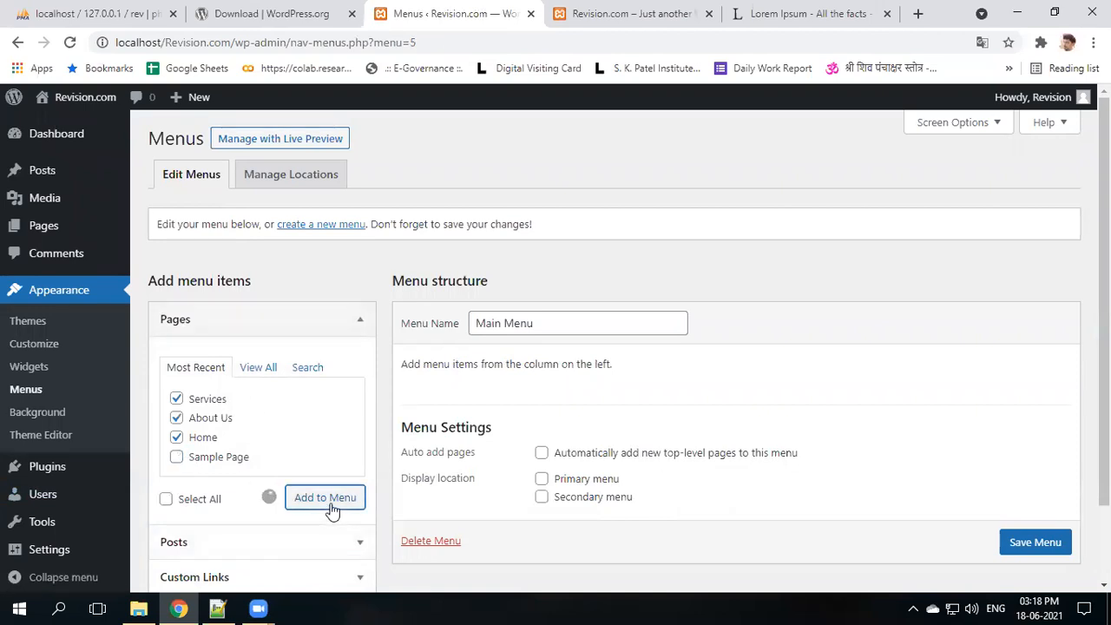
pyautogui.scroll(-2, 486, 459)
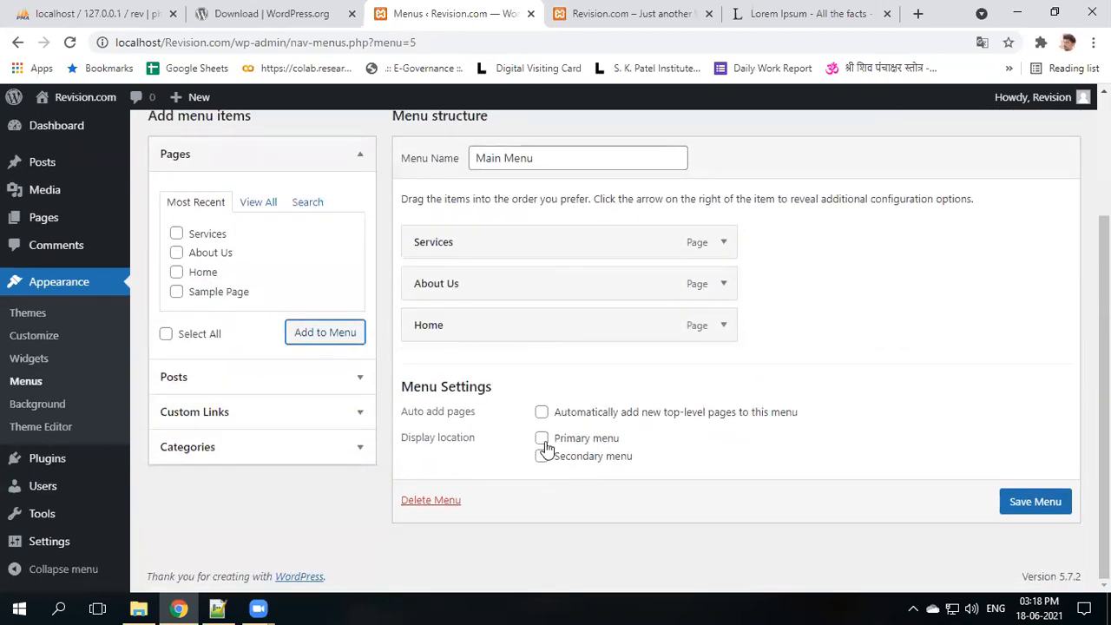
pyautogui.click(543, 441)
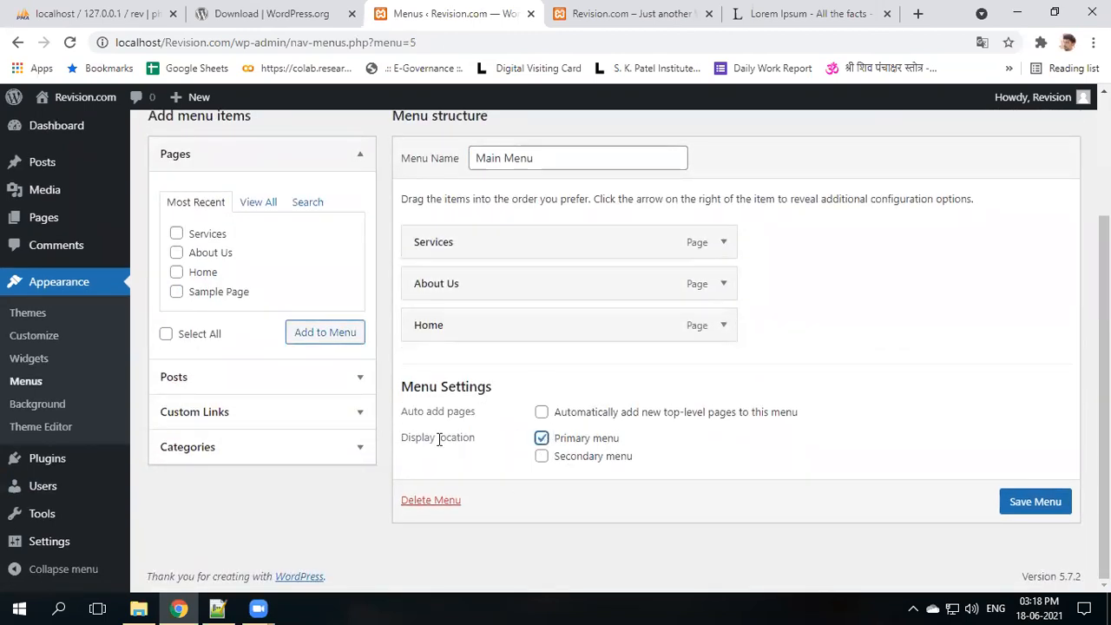
pyautogui.click(1045, 514)
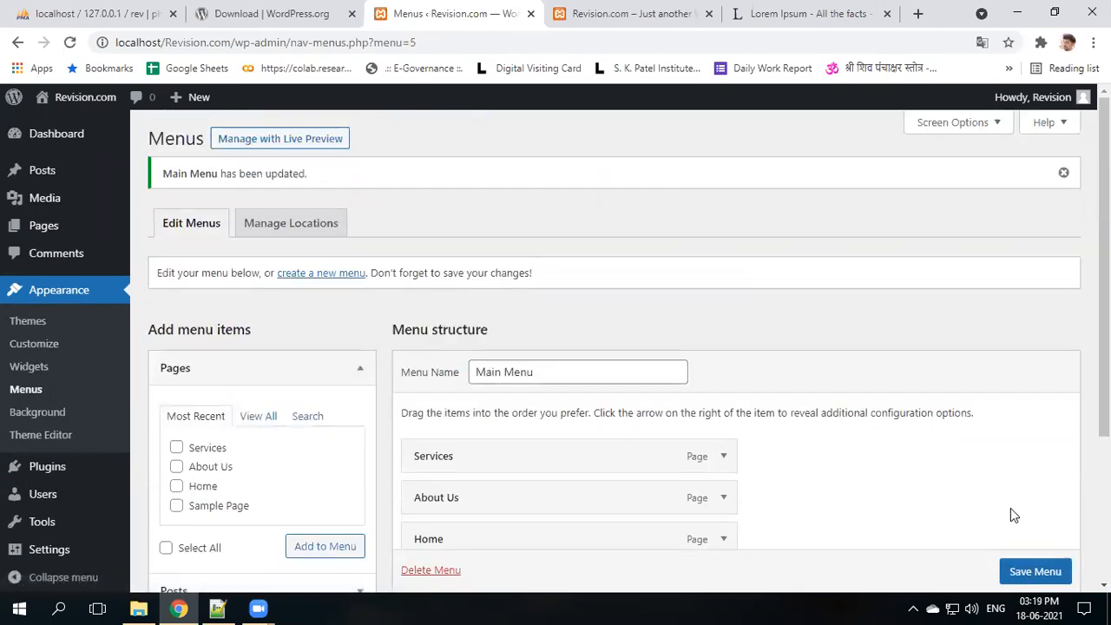
pyautogui.click(621, 11)
# - Reload the live site and follow the Home and About Us links in its header menu
pyautogui.click(69, 42)
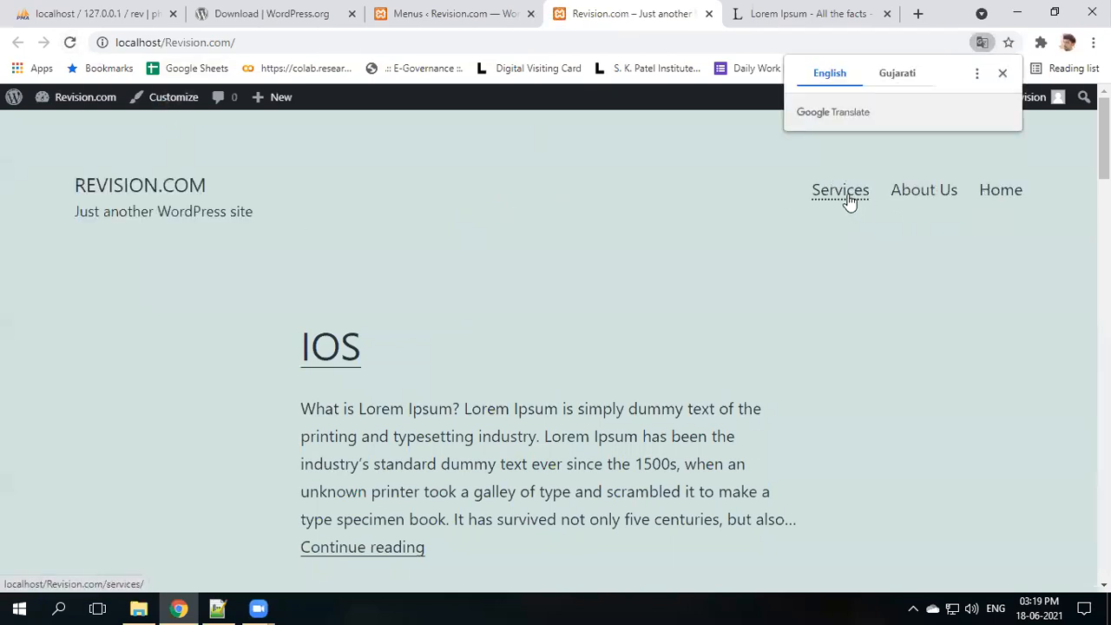
pyautogui.click(989, 206)
pyautogui.scroll(-6, 617, 394)
pyautogui.scroll(6, 617, 393)
pyautogui.click(938, 191)
pyautogui.scroll(-3, 508, 365)
pyautogui.scroll(2, 501, 330)
pyautogui.scroll(1, 500, 330)
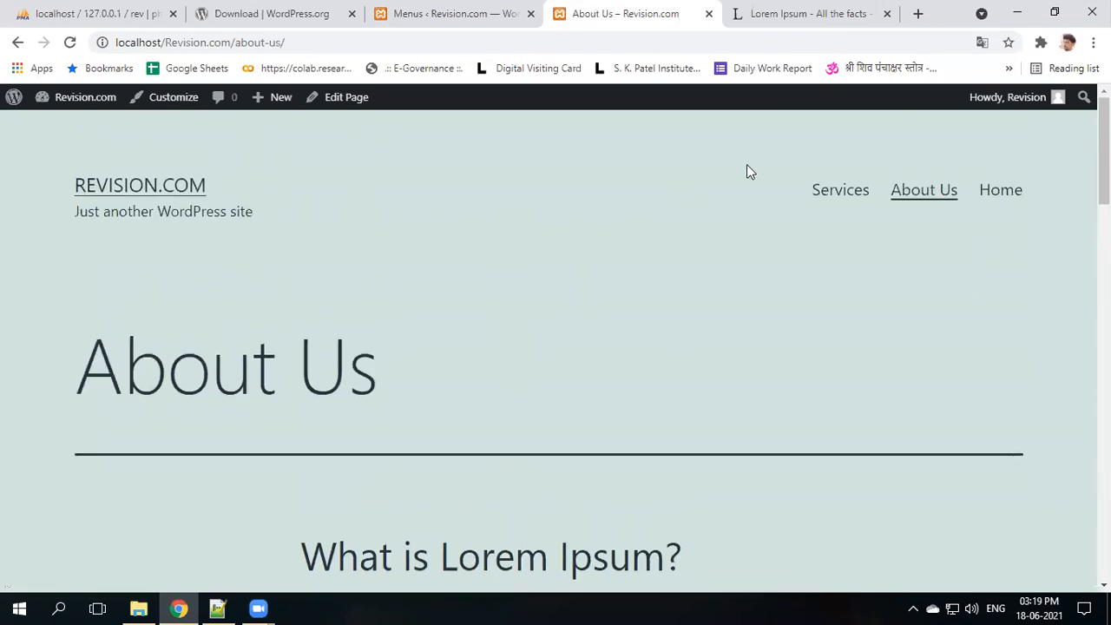
# - Reorder Main Menu to Home, About Us, then Services
pyautogui.click(395, 15)
pyautogui.scroll(-2, 512, 377)
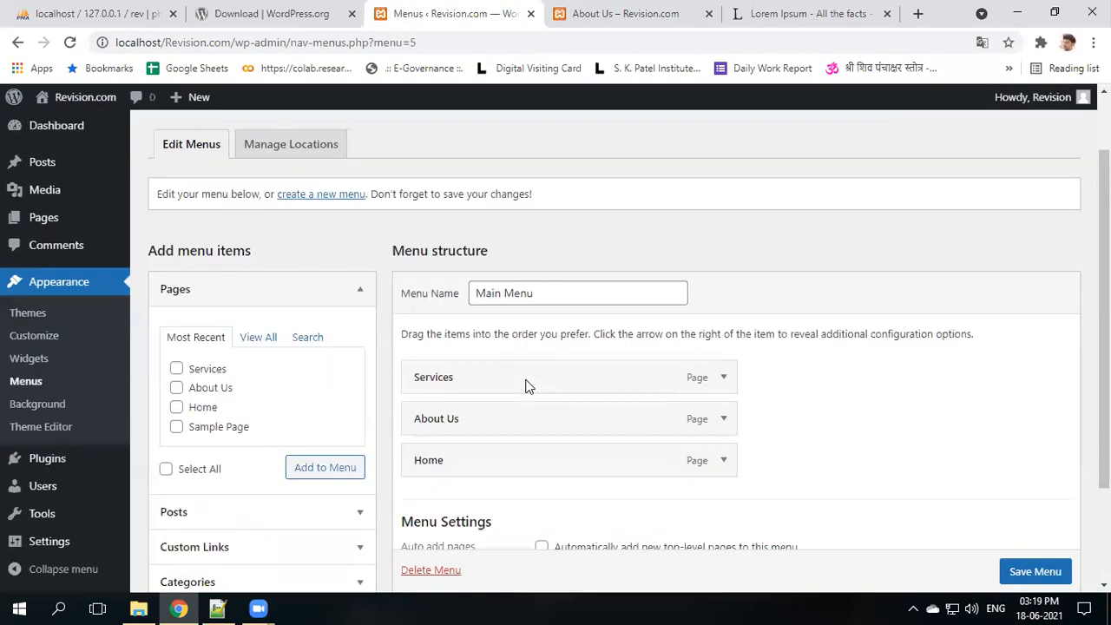
pyautogui.moveTo(492, 383); pyautogui.dragTo(494, 287)
pyautogui.moveTo(495, 390); pyautogui.dragTo(450, 339)
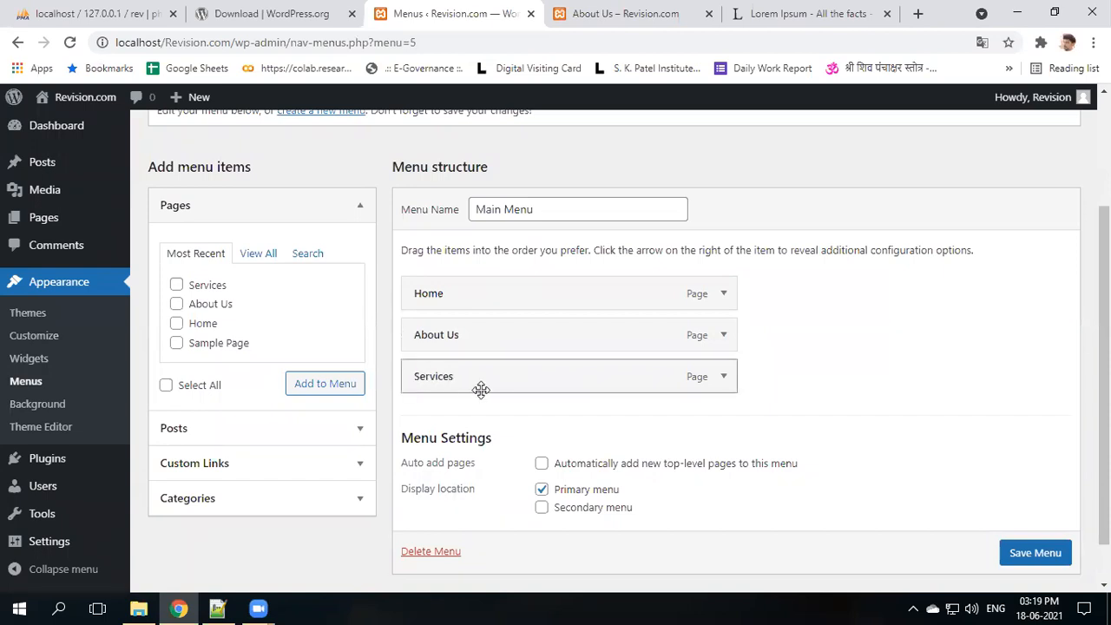
# - Add a 'Placement' custom link with URL #, nest it under Services, and save the menu
pyautogui.click(204, 208)
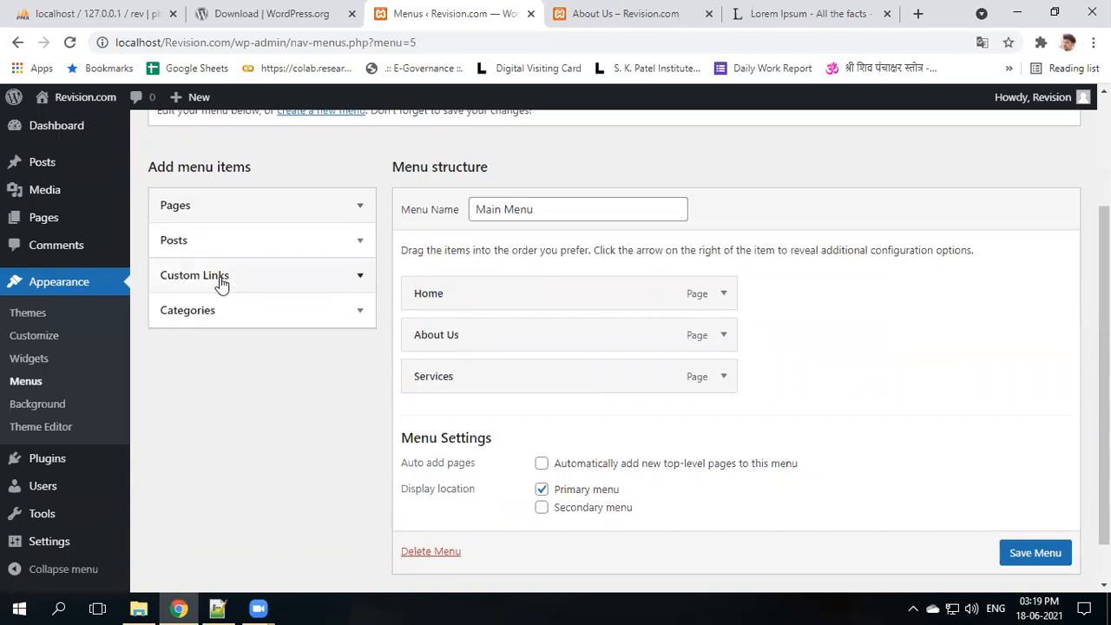
pyautogui.click(215, 280)
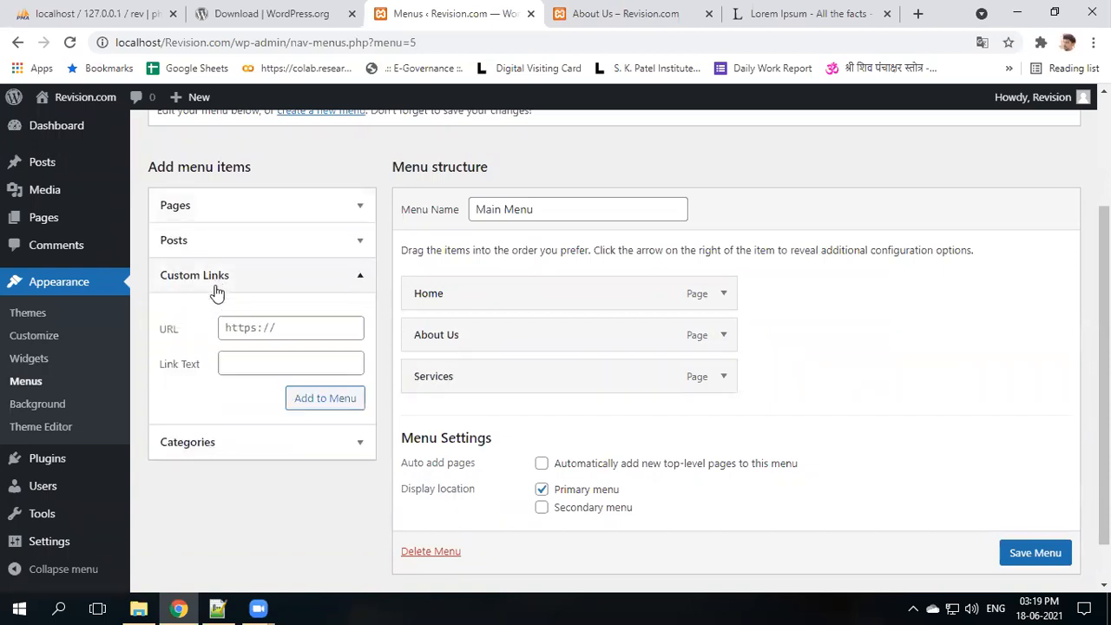
pyautogui.click(247, 328)
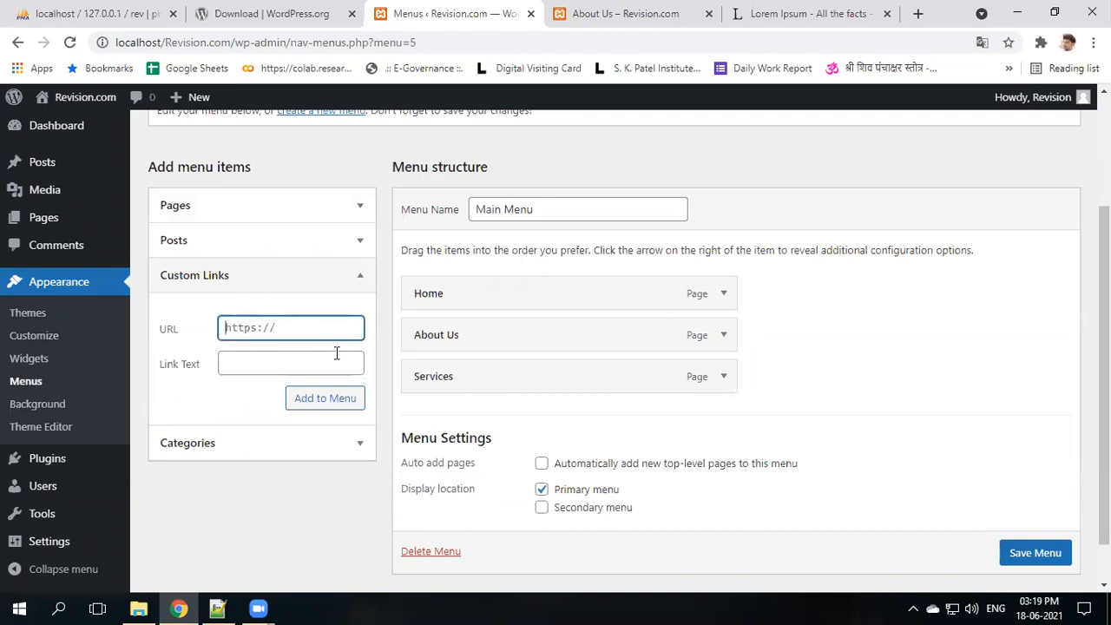
pyautogui.write('#')
pyautogui.click(310, 361)
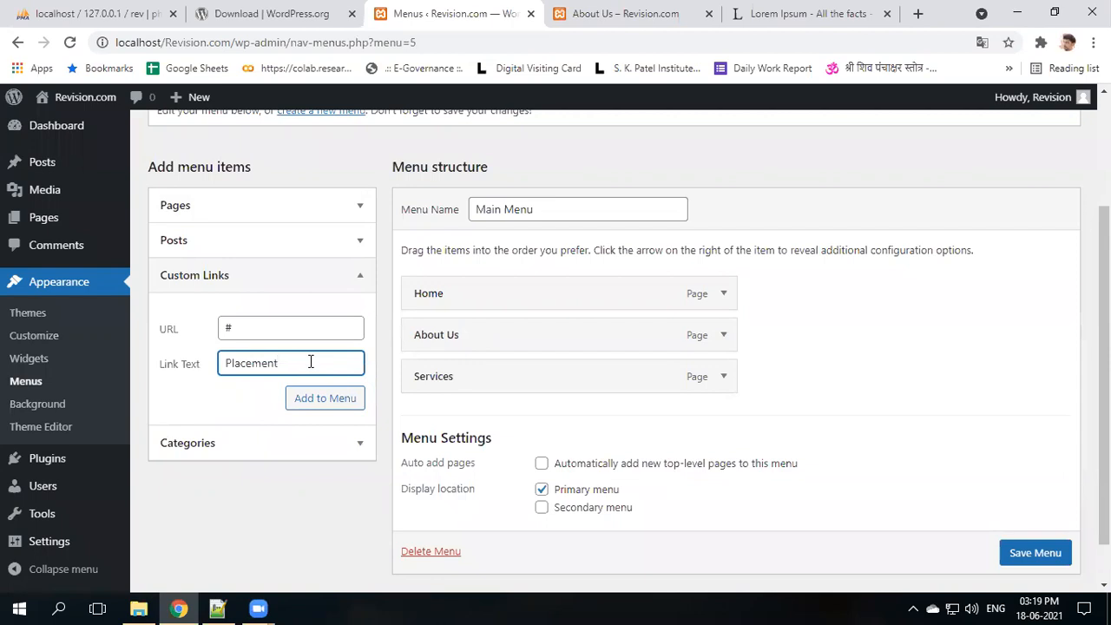
pyautogui.click(322, 401)
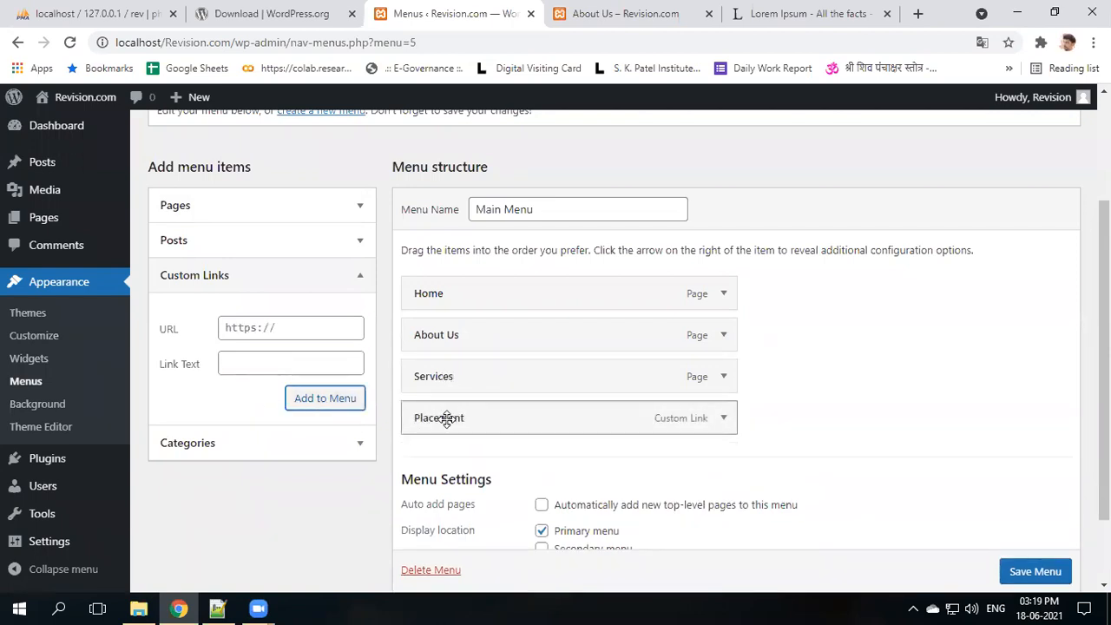
pyautogui.moveTo(463, 419); pyautogui.dragTo(498, 418)
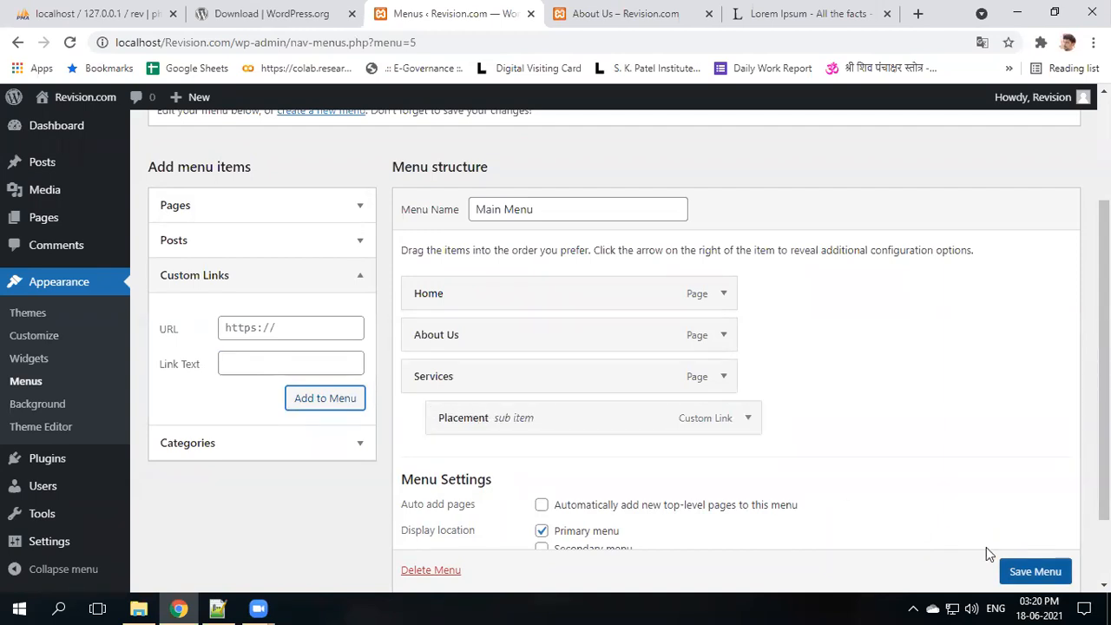
pyautogui.scroll(-1, 986, 547)
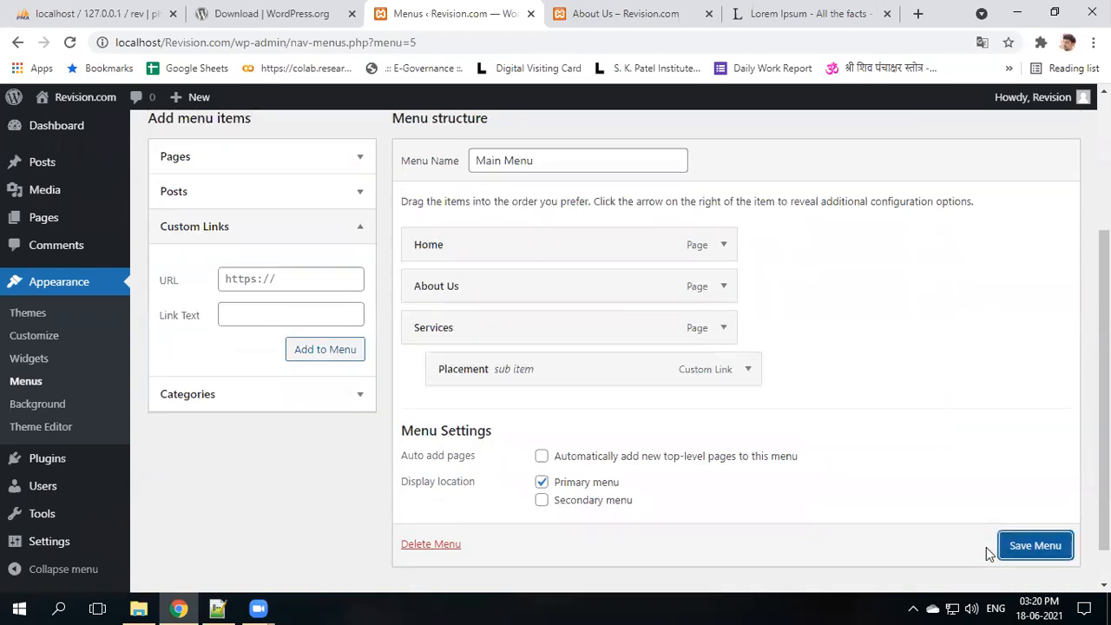
pyautogui.click(1029, 554)
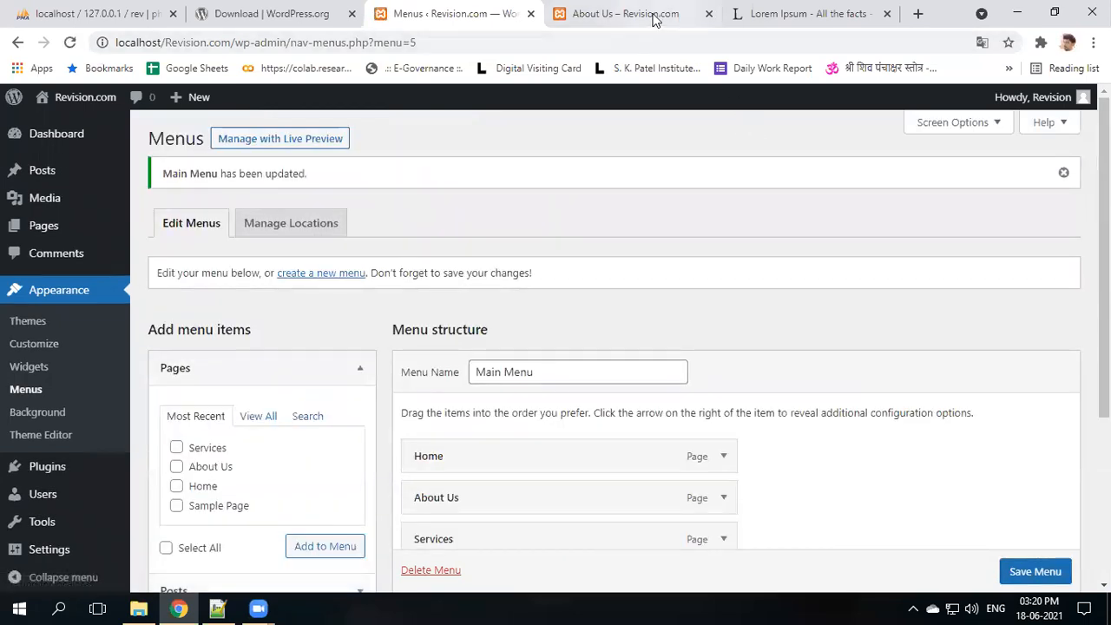
pyautogui.hotkey('ctrl', 'Tab')
pyautogui.click(68, 43)
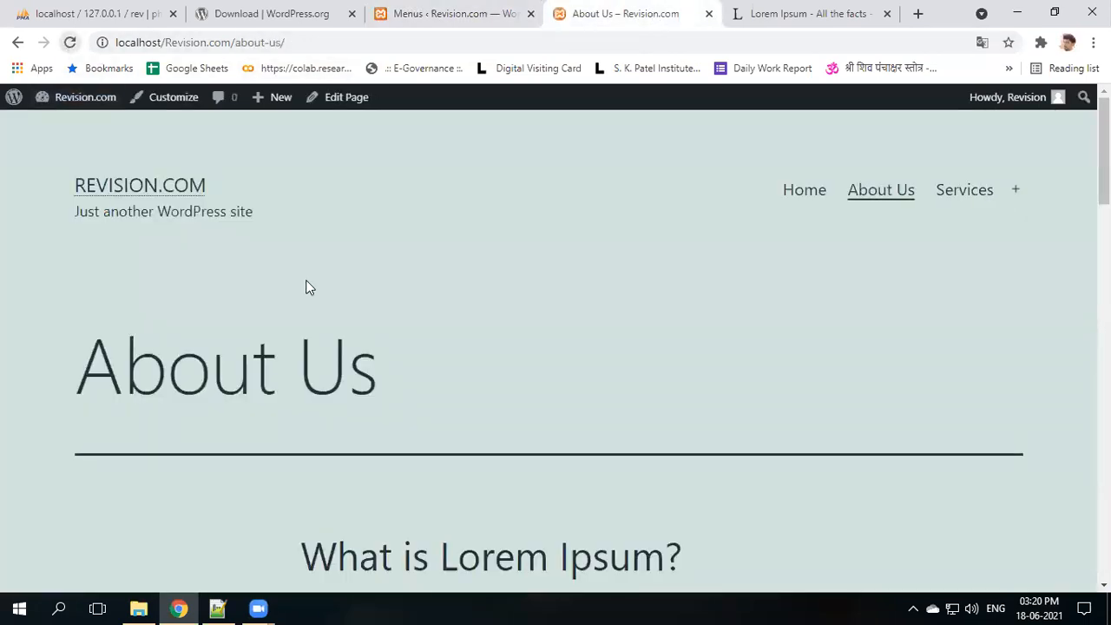
pyautogui.moveTo(1018, 216)
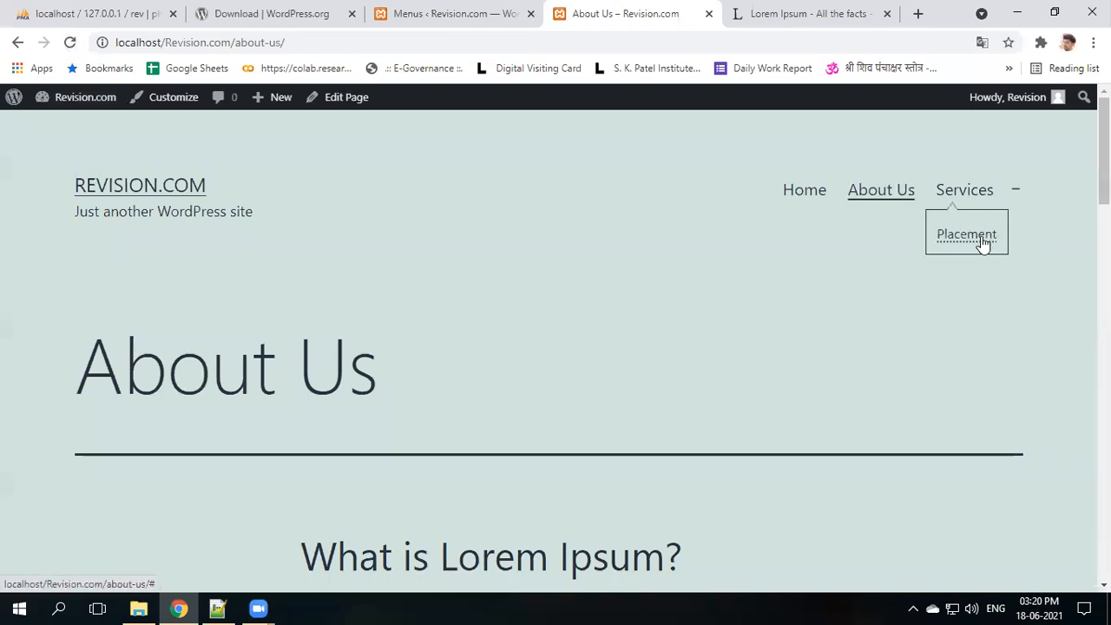
pyautogui.click(443, 11)
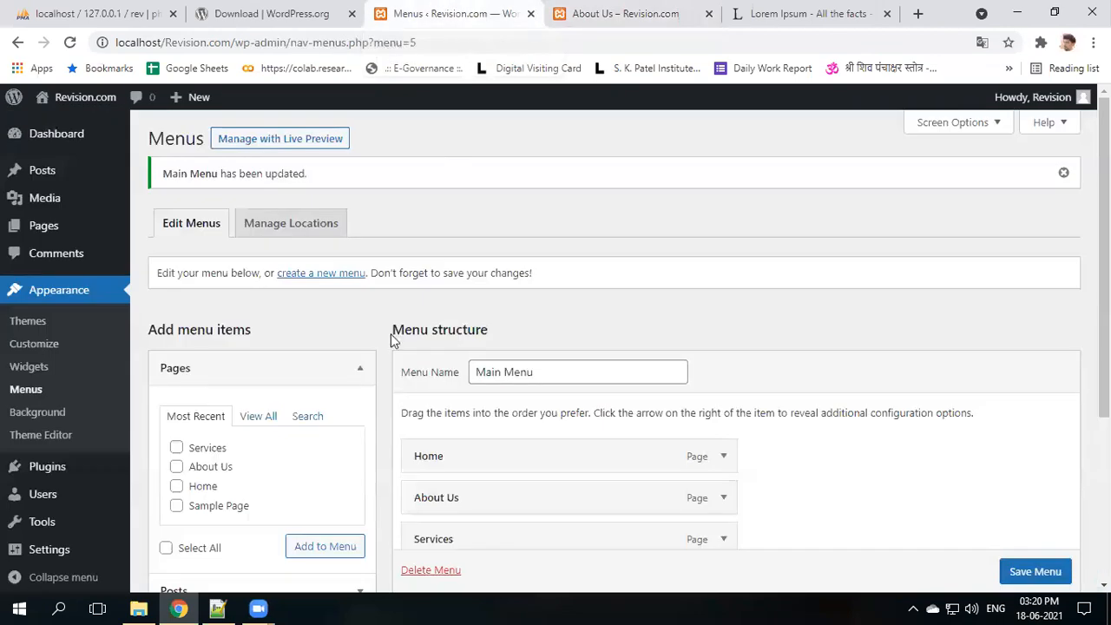
# - Add a 'Placement at Naukari.com' custom link to Naukari.com, nest it under Services, and save
pyautogui.scroll(-1, 347, 416)
pyautogui.scroll(-1, 219, 493)
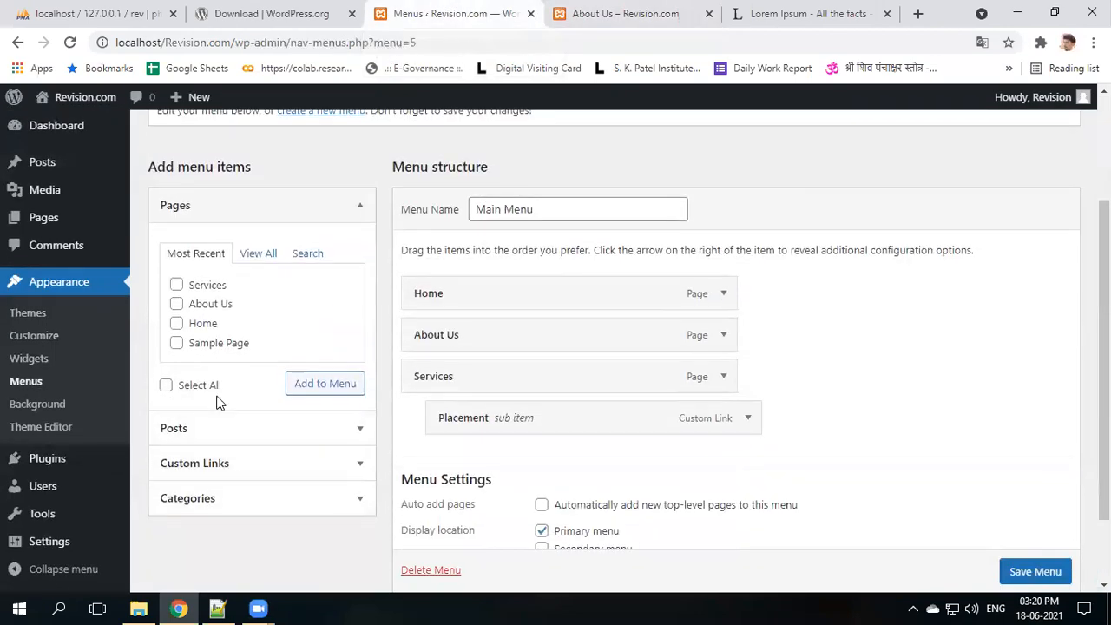
pyautogui.click(242, 476)
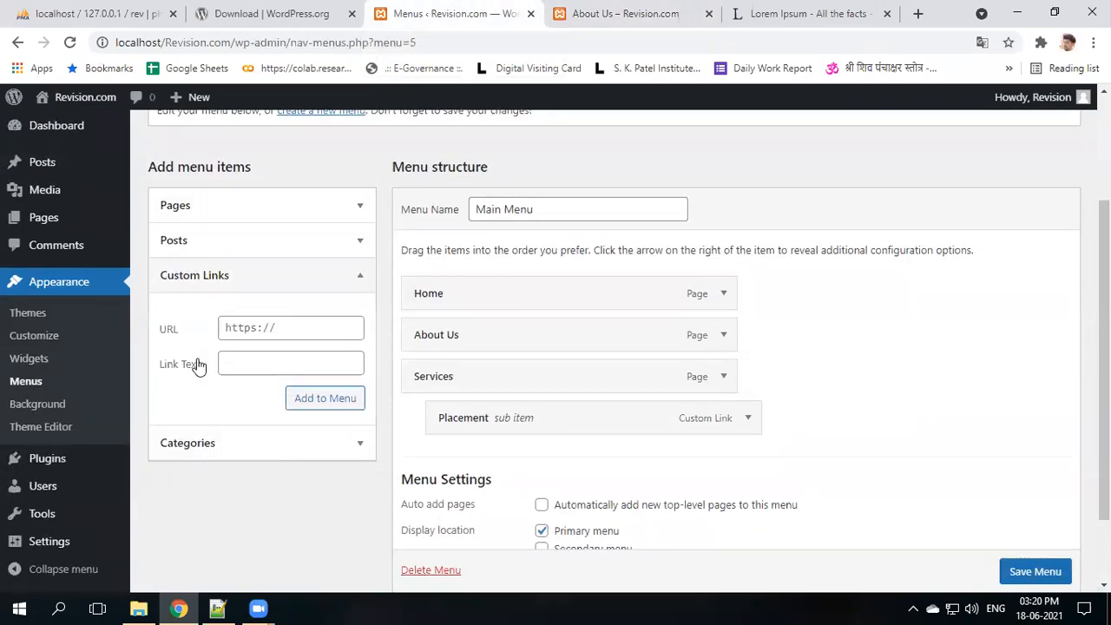
pyautogui.click(281, 329)
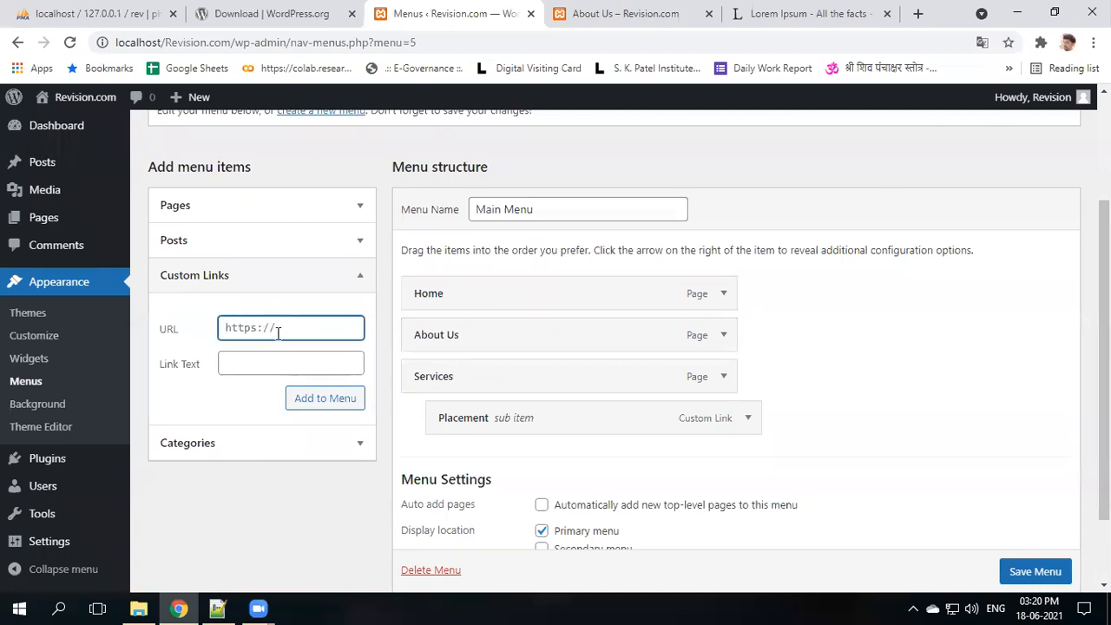
pyautogui.click(270, 365)
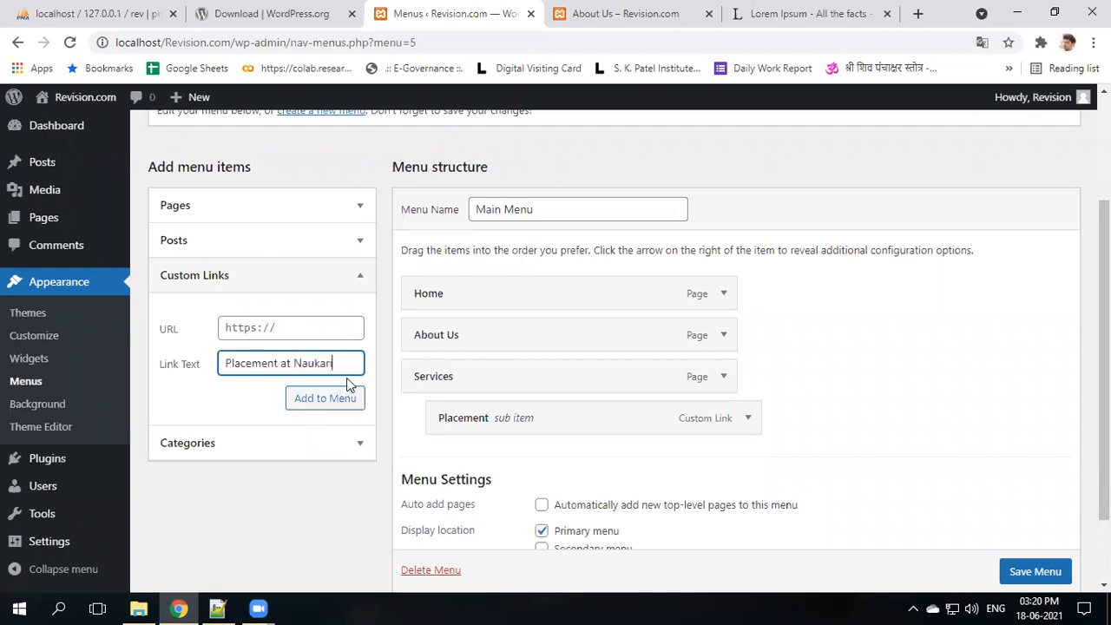
pyautogui.hotkey('shift', 'Left')
pyautogui.hotkey('shift', 'Left')
pyautogui.hotkey('shift', 'Left')
pyautogui.hotkey('shift', 'Left')
pyautogui.hotkey('shift', 'Left')
pyautogui.hotkey('shift', 'Left')
pyautogui.hotkey('shift', 'Left')
pyautogui.hotkey('shift', 'Left')
pyautogui.hotkey('shift', 'Left')
pyautogui.hotkey('shift', 'Left')
pyautogui.hotkey('shift', 'Left')
pyautogui.hotkey('ctrl', 'c')
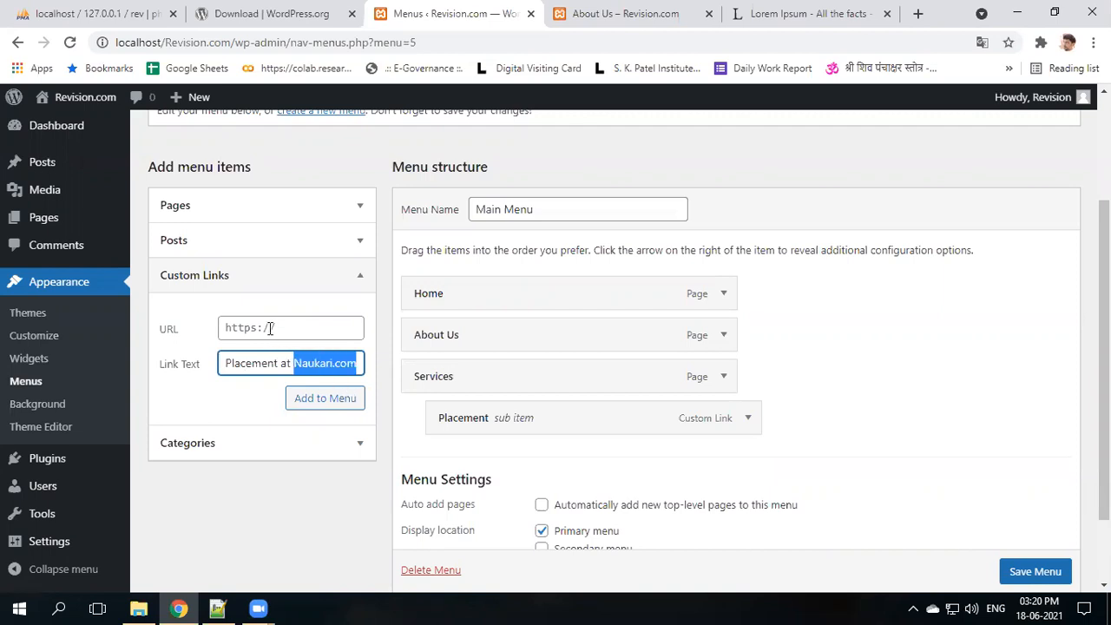
pyautogui.hotkey('shift', 'Tab')
pyautogui.hotkey('ctrl', 'v')
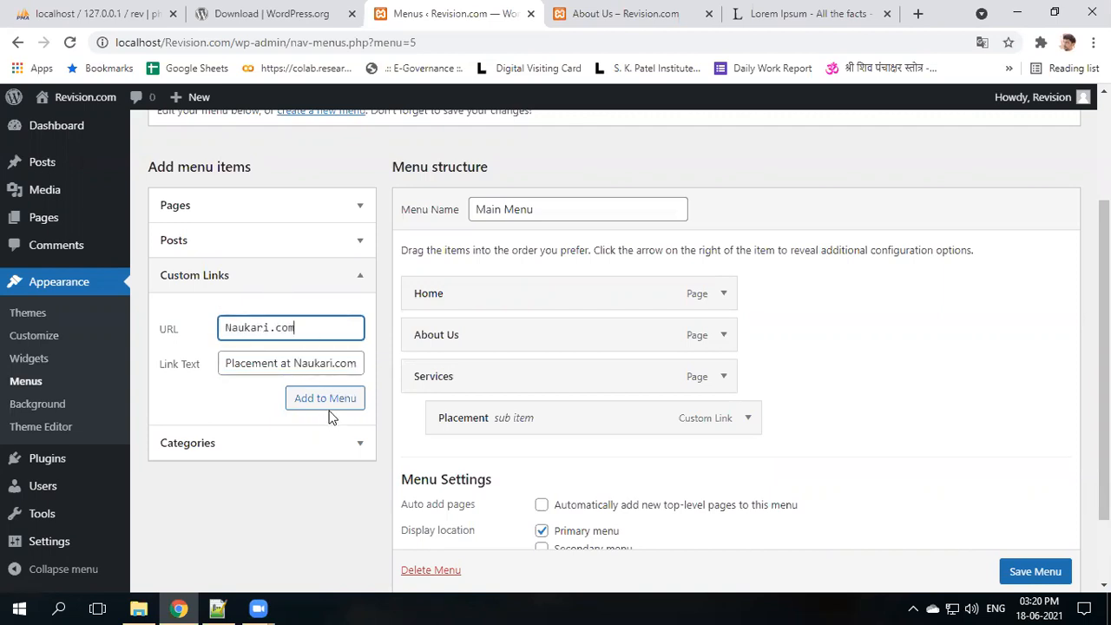
pyautogui.click(336, 406)
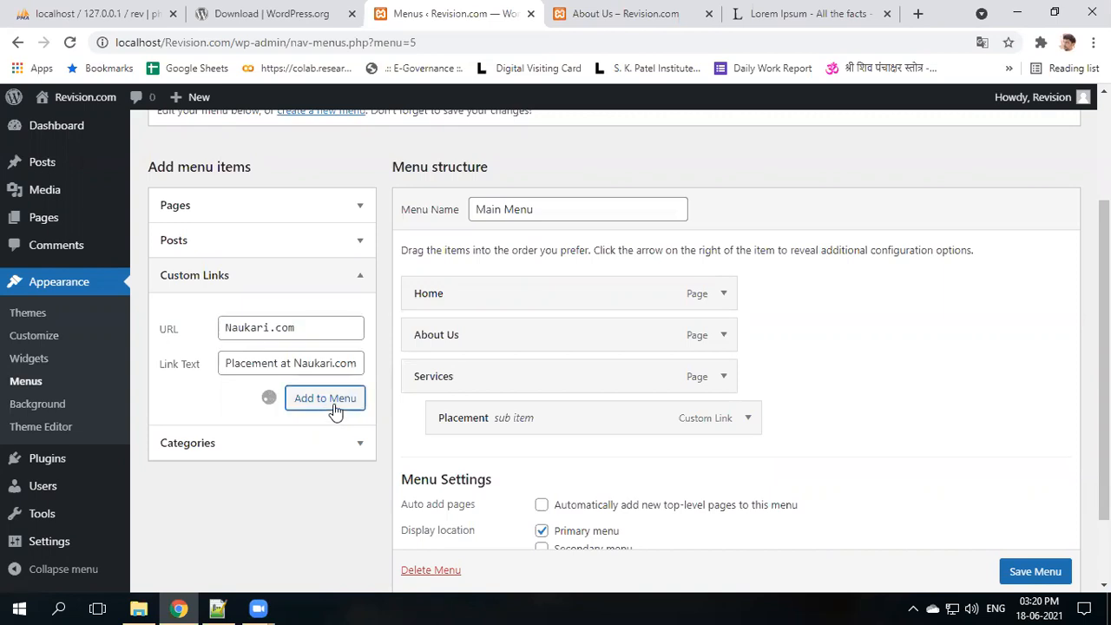
pyautogui.moveTo(439, 458); pyautogui.dragTo(464, 457)
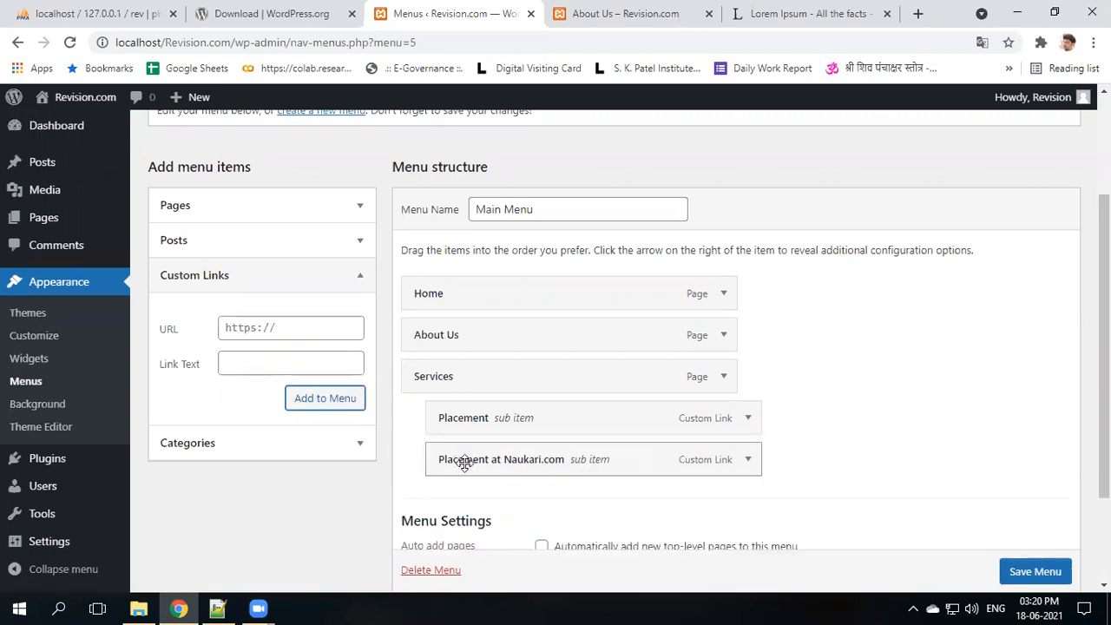
pyautogui.scroll(-1, 1022, 569)
pyautogui.click(1024, 571)
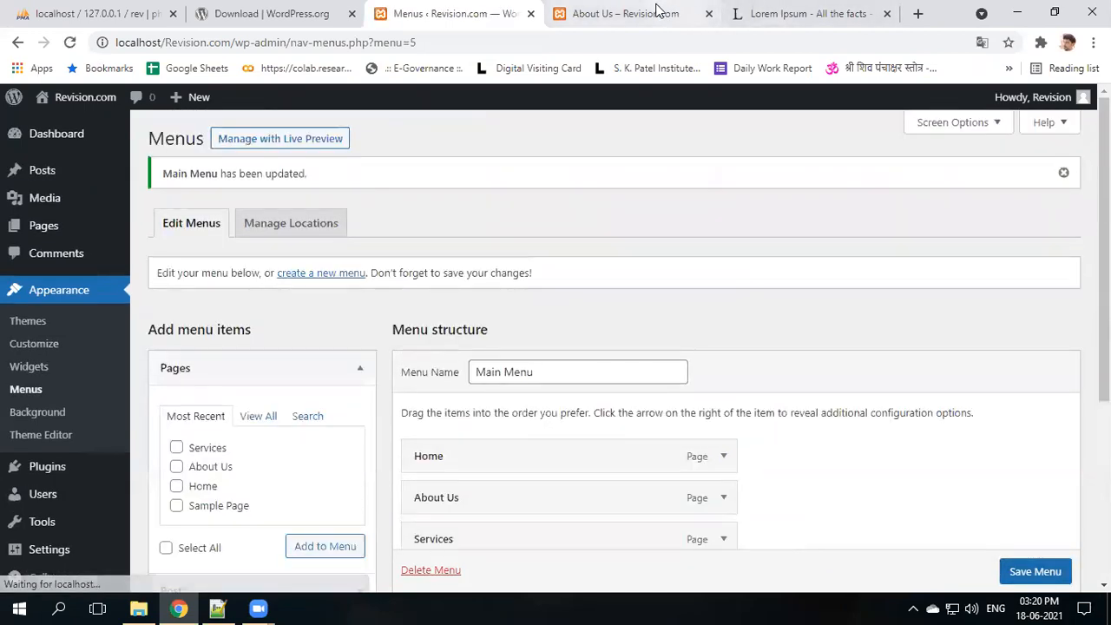
# - Reload the About Us page, test Services' Placement at Naukari.com link, then return to the menu editor
pyautogui.click(657, 10)
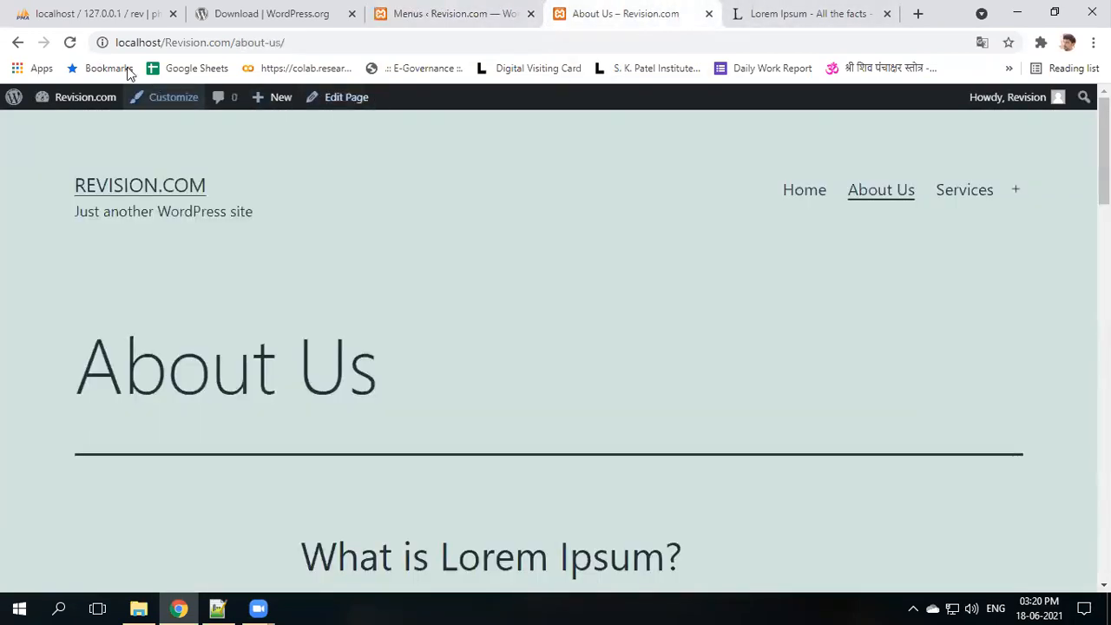
pyautogui.click(71, 41)
pyautogui.moveTo(981, 205)
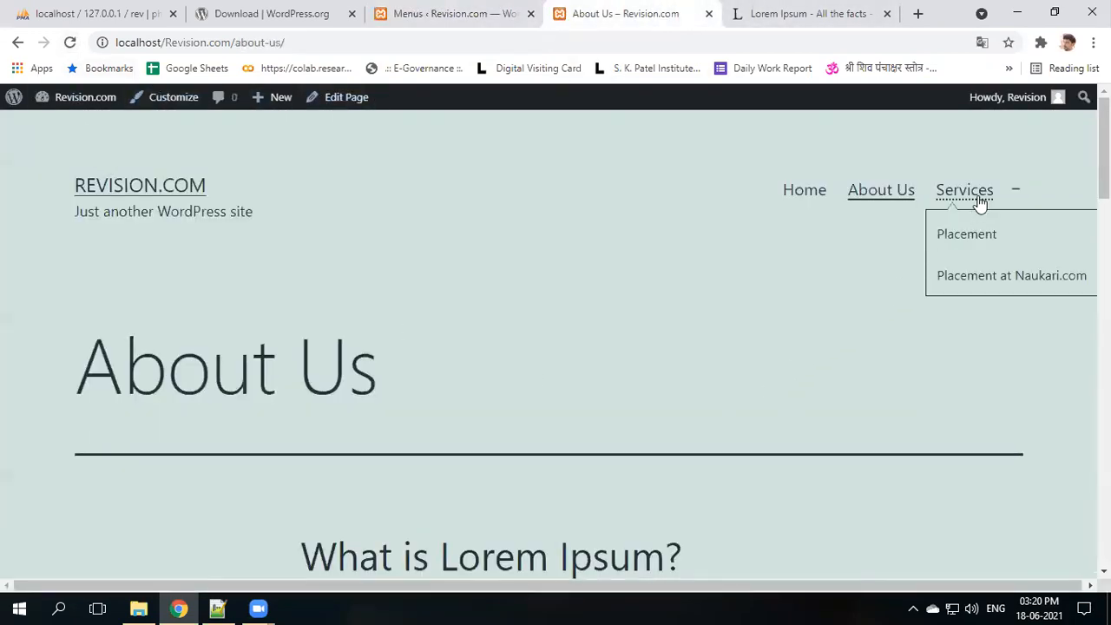
pyautogui.click(986, 287)
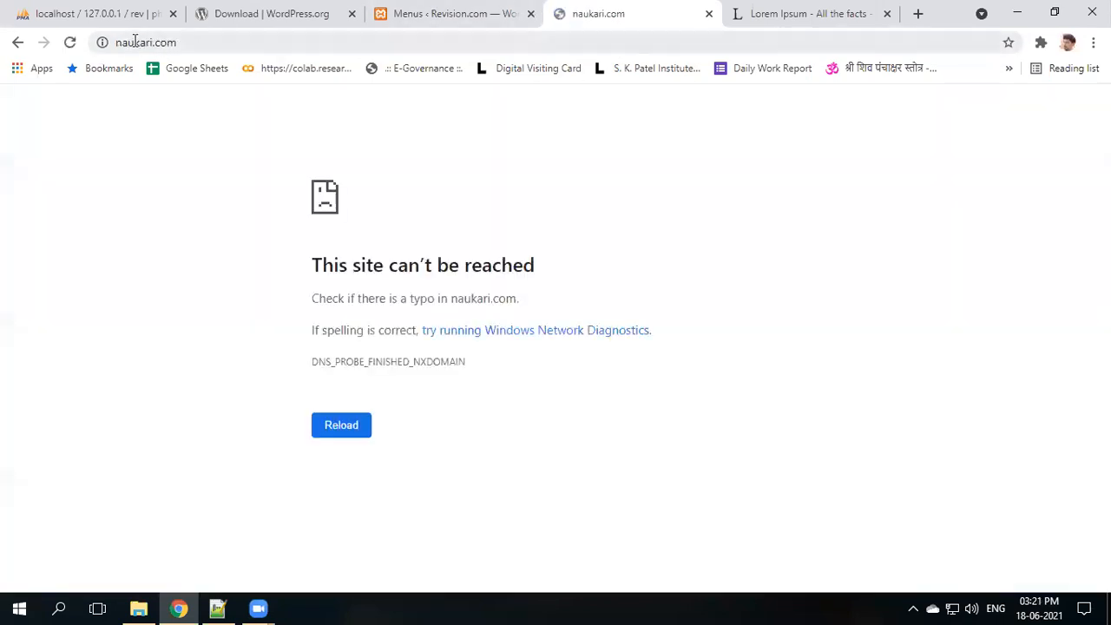
pyautogui.click(16, 43)
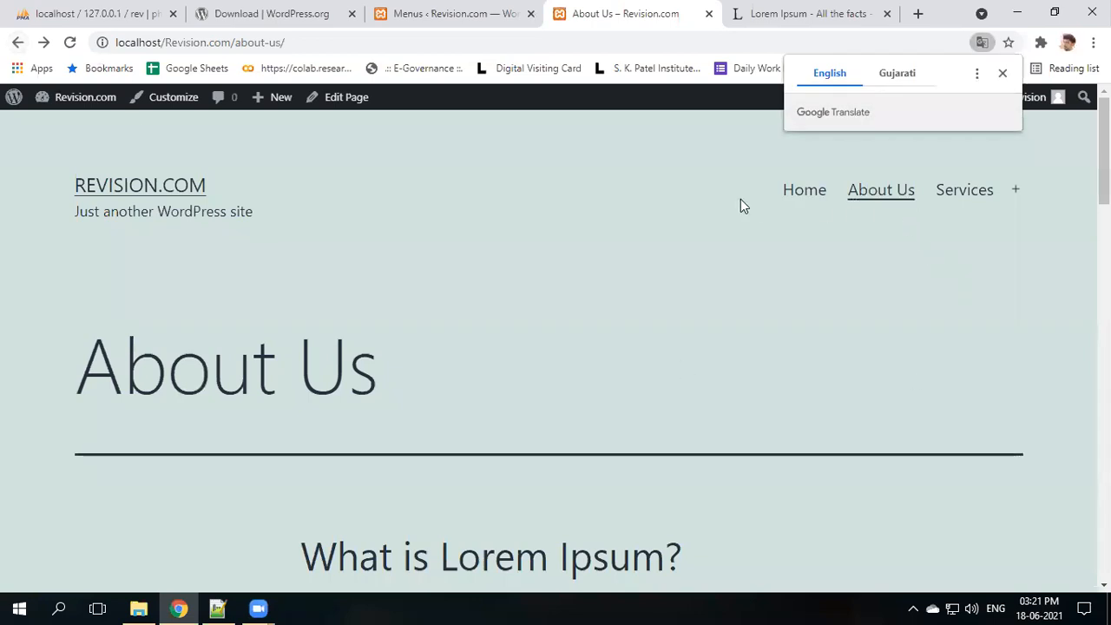
pyautogui.click(457, 11)
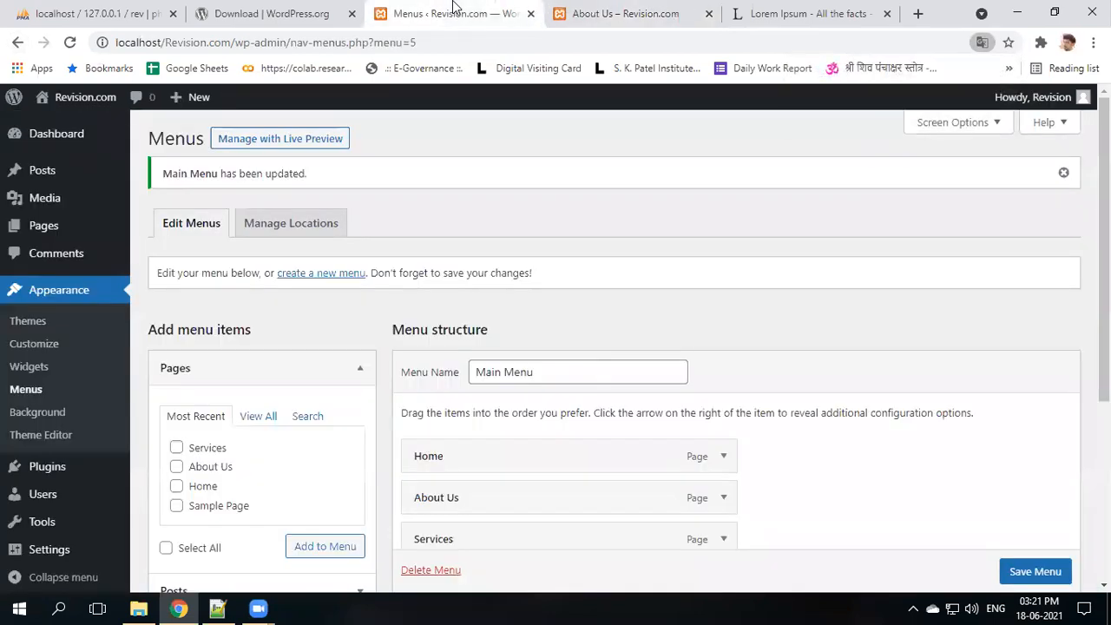
# - Add the Java post from Most Recent posts to Main Menu as a top-level item
pyautogui.click(208, 372)
pyautogui.scroll(-1, 243, 372)
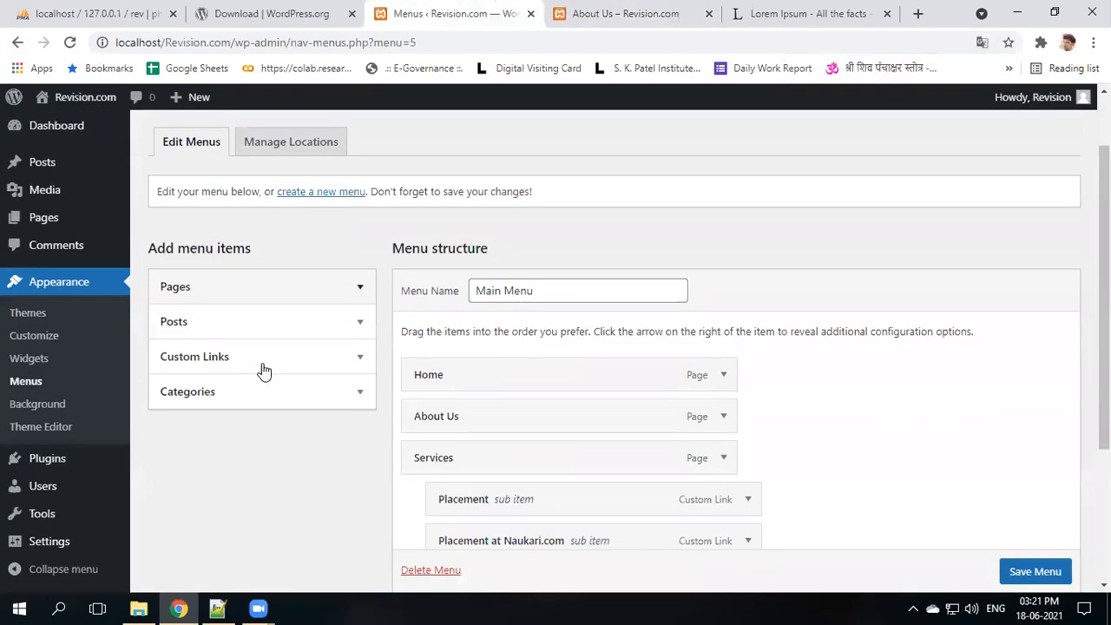
pyautogui.click(213, 371)
pyautogui.click(214, 368)
pyautogui.click(217, 323)
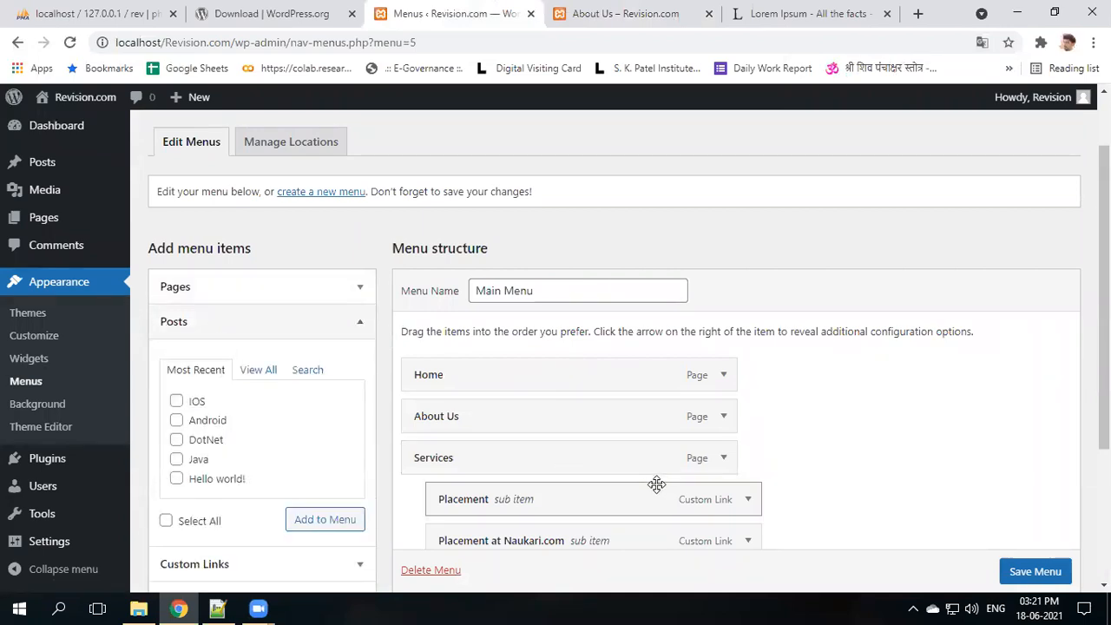
pyautogui.scroll(-2, 656, 485)
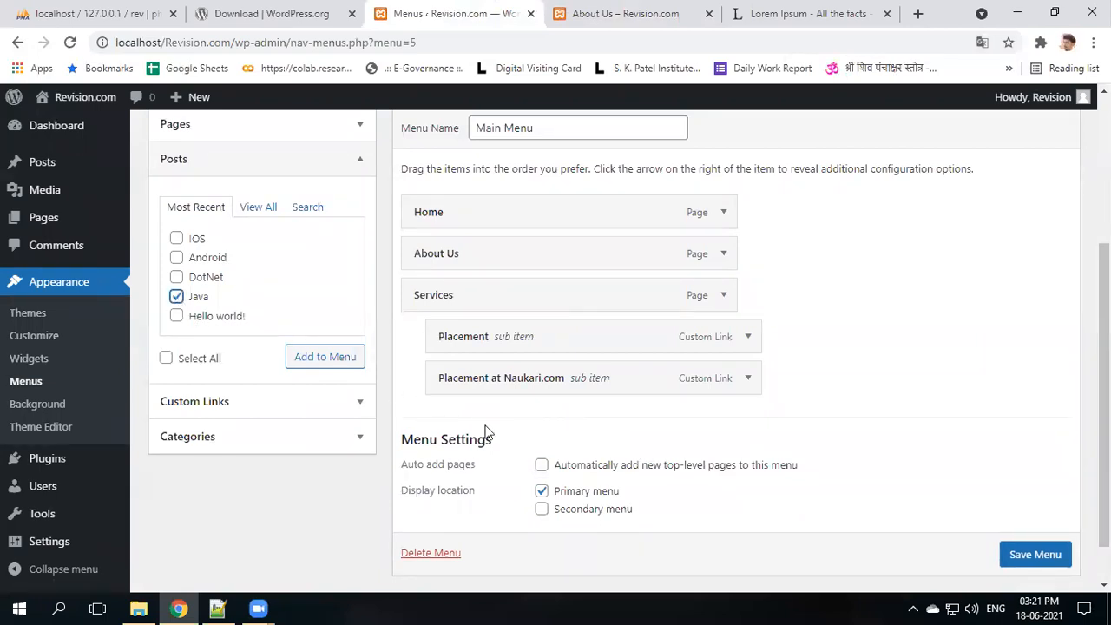
pyautogui.click(330, 368)
# - Save Main Menu and switch to the live About Us page
pyautogui.scroll(-1, 922, 539)
pyautogui.click(1033, 553)
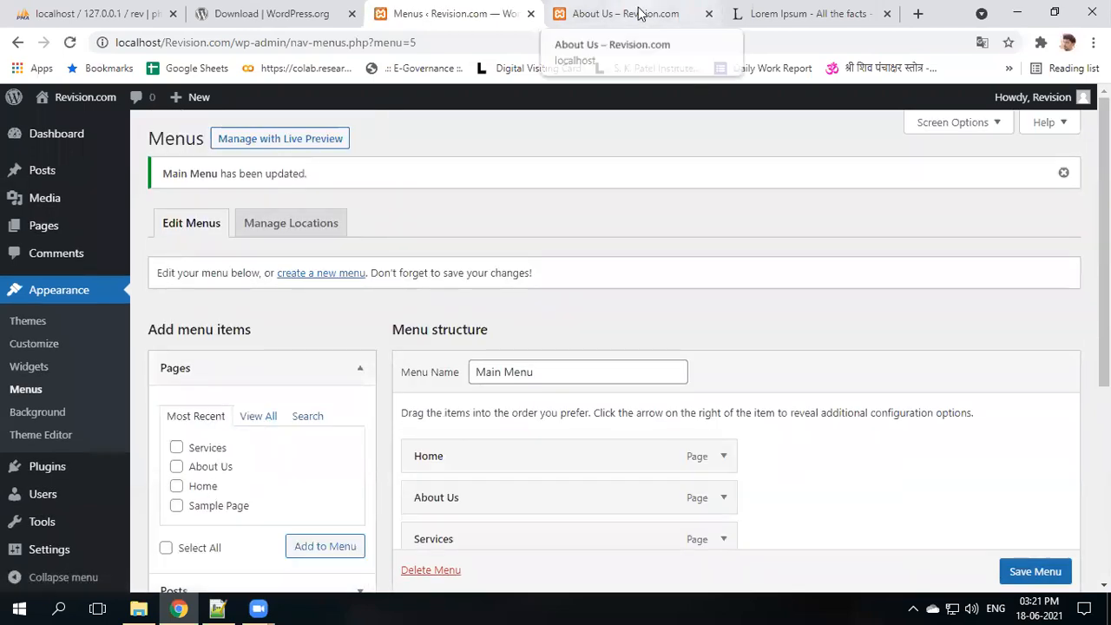
pyautogui.click(632, 13)
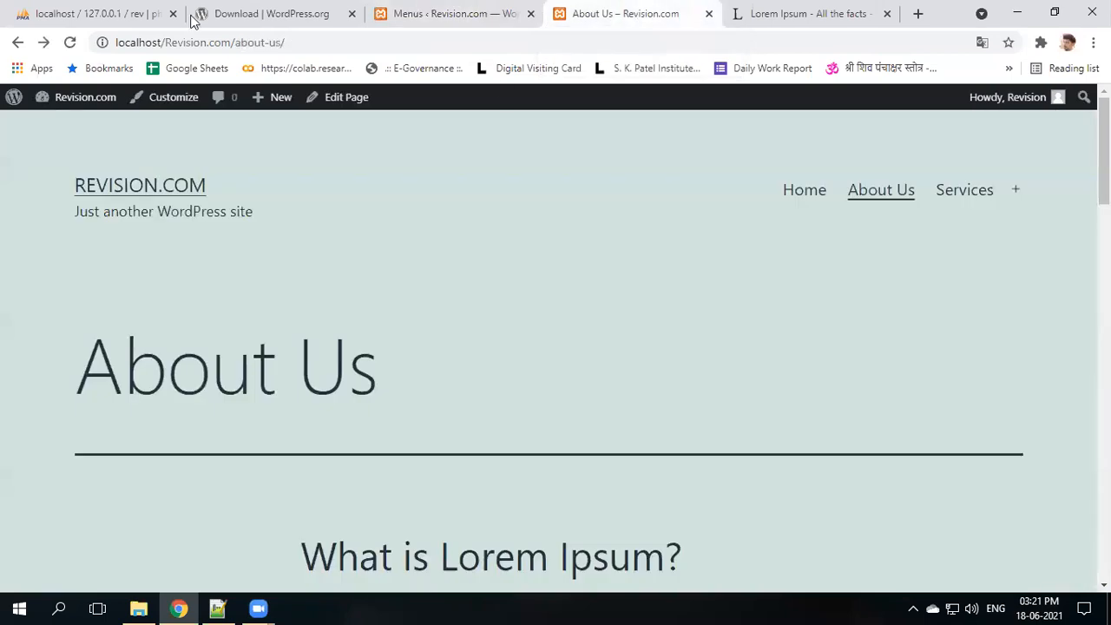
# - Reload the site, open the new Java link from the navigation, then return to the Menus editor
pyautogui.click(70, 41)
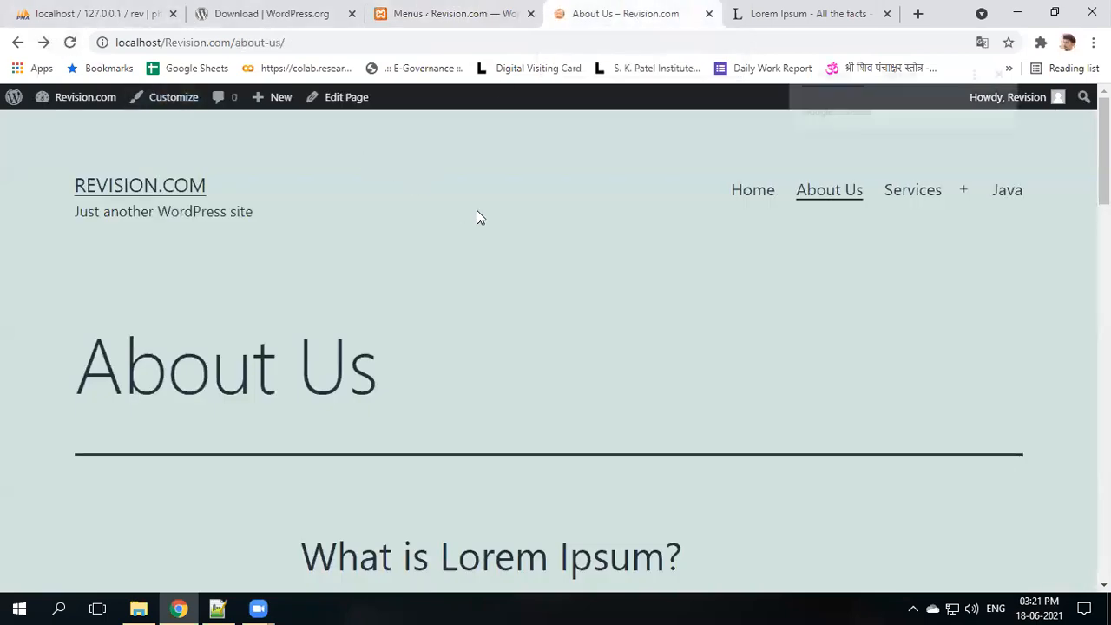
pyautogui.click(1011, 193)
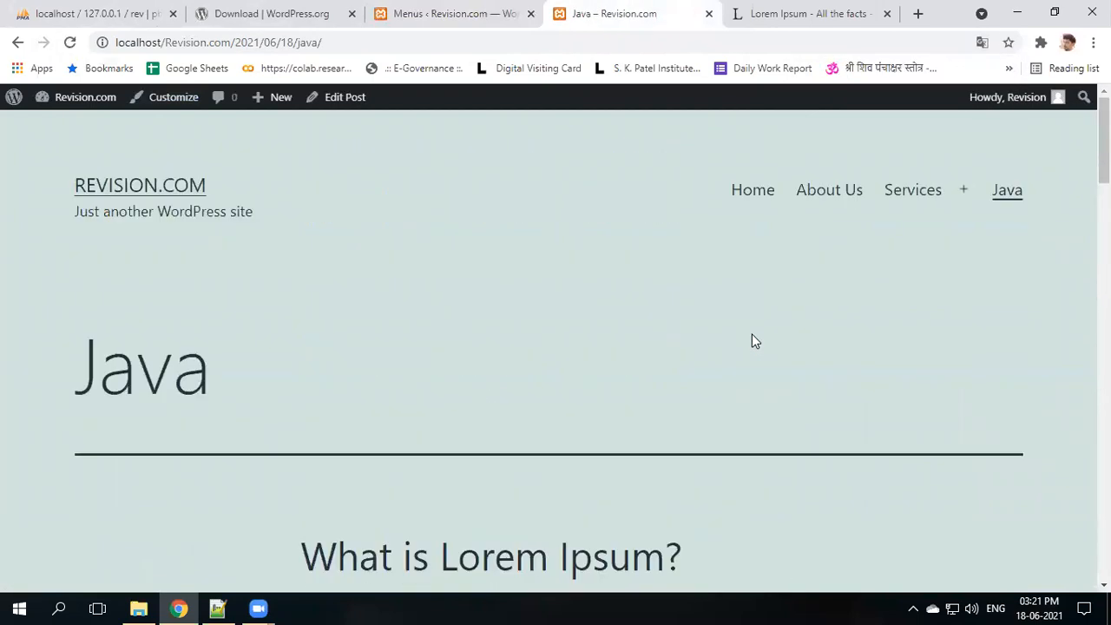
pyautogui.click(237, 11)
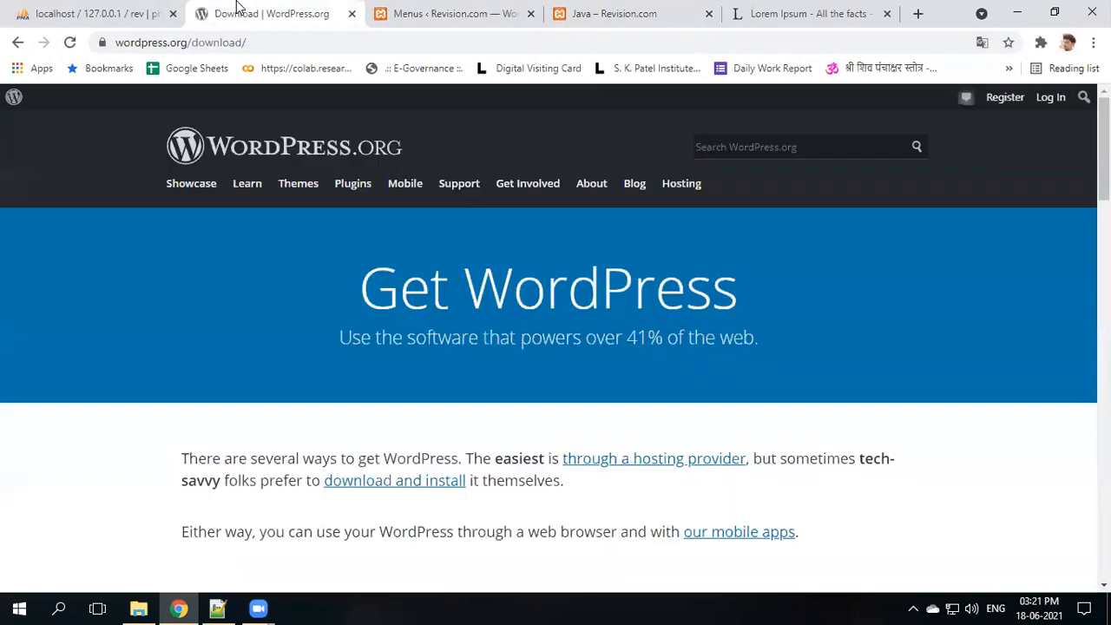
pyautogui.click(392, 7)
pyautogui.scroll(-2, 313, 287)
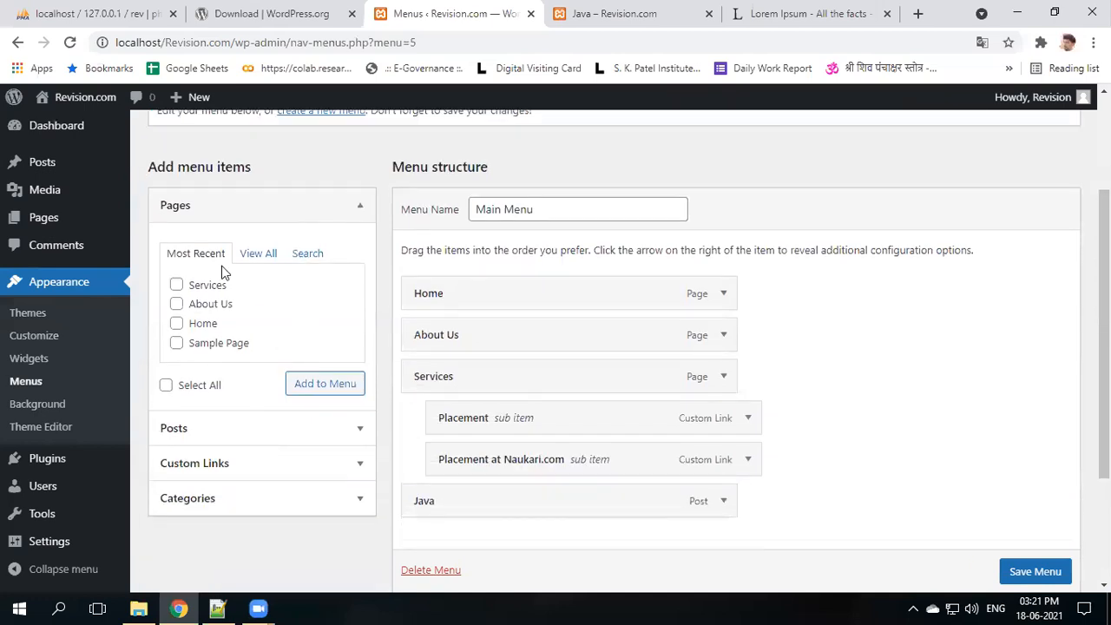
# - Add the Mobile, Dot Net and JAVA categories to Main Menu
pyautogui.click(242, 214)
pyautogui.click(240, 313)
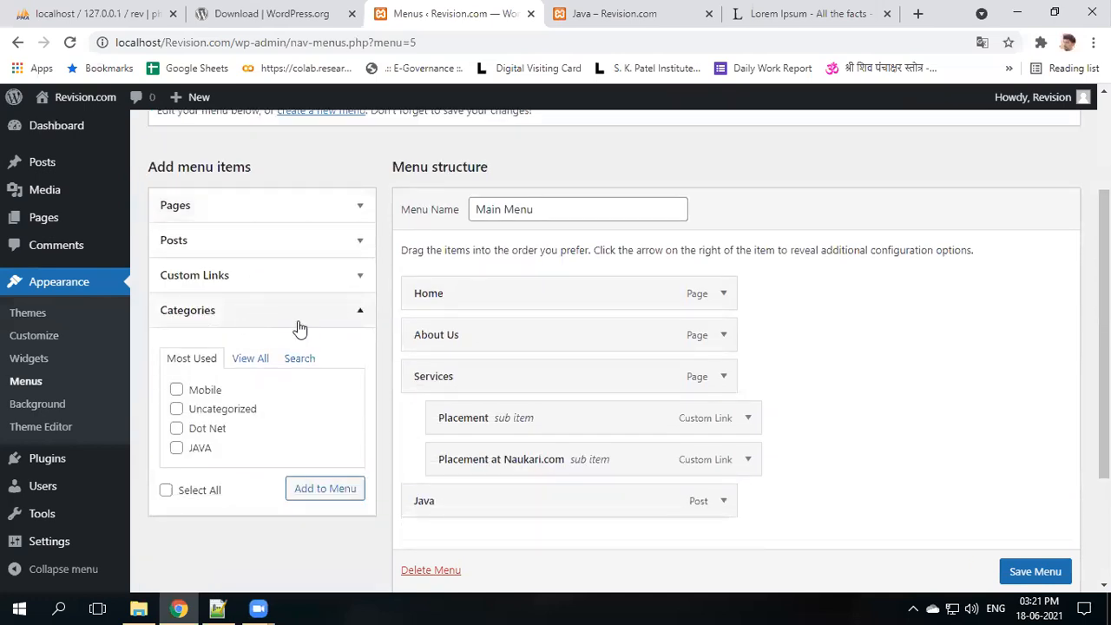
pyautogui.click(176, 390)
pyautogui.click(177, 408)
pyautogui.click(176, 408)
pyautogui.click(176, 428)
pyautogui.click(176, 448)
pyautogui.click(313, 490)
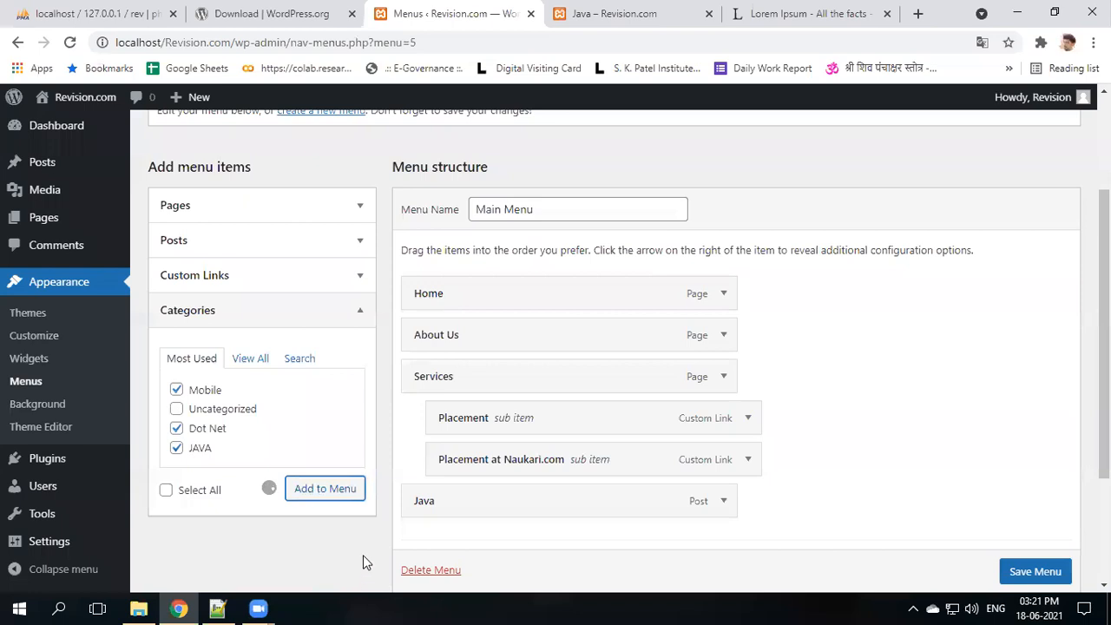
# - Remove the Java post item from Main Menu
pyautogui.scroll(-3, 595, 486)
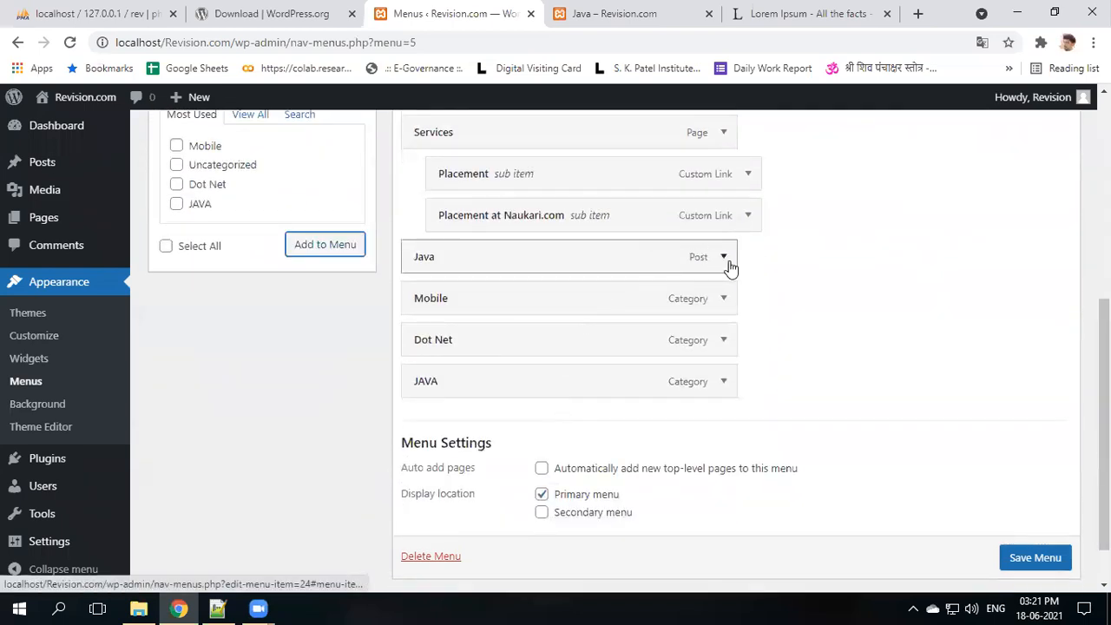
pyautogui.click(723, 257)
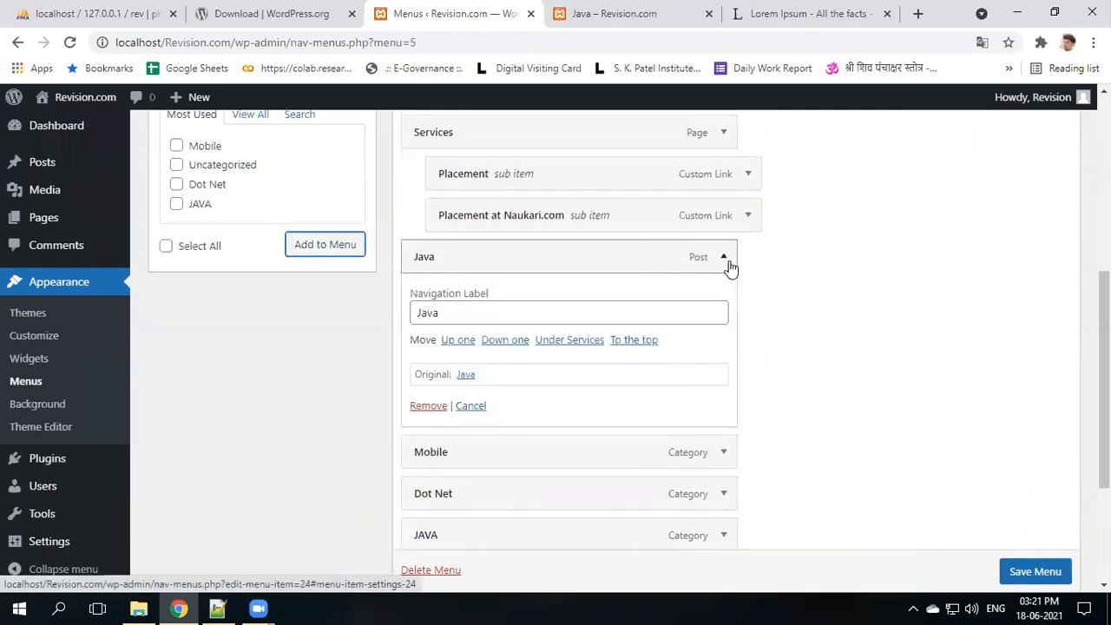
pyautogui.click(438, 405)
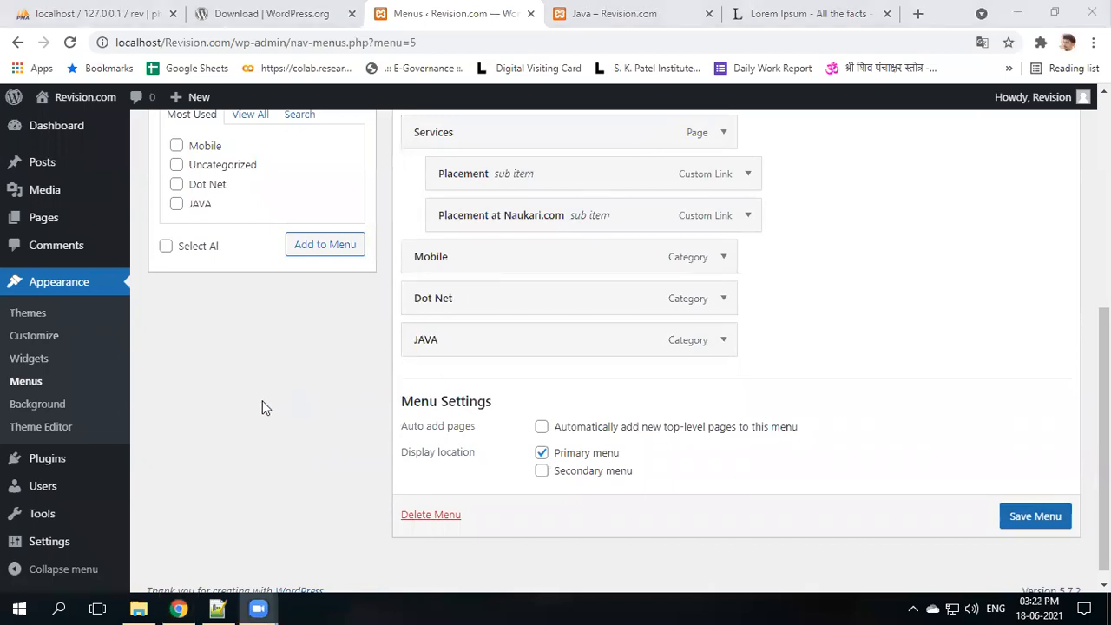
# - Nest Mobile, Dot Net and JAVA under Services, save Main Menu, and view the Java page
pyautogui.scroll(1, 259, 455)
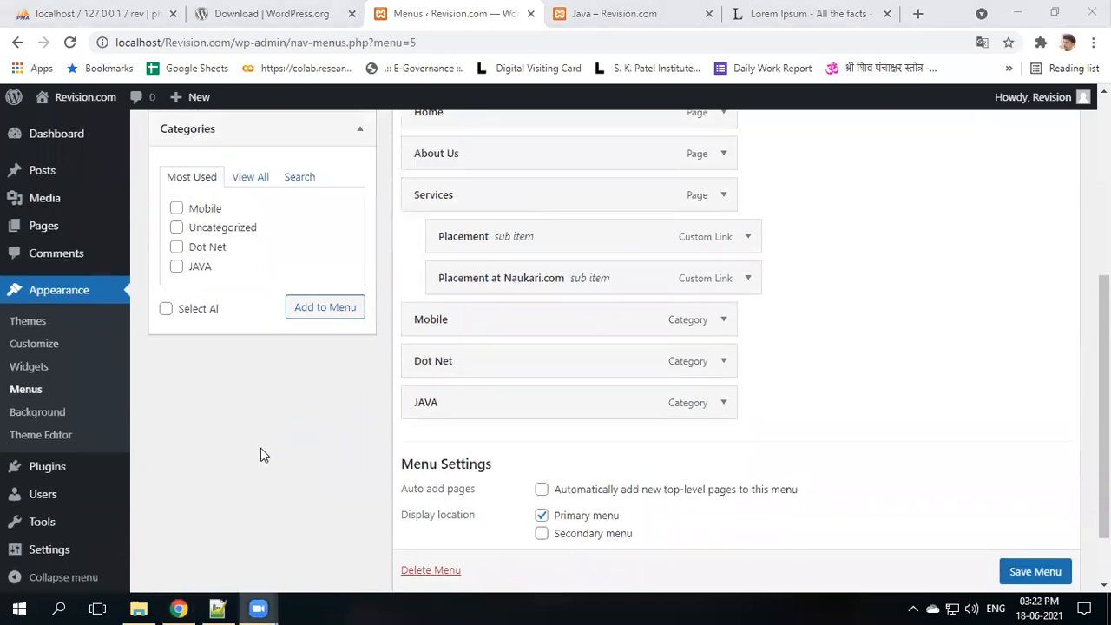
pyautogui.moveTo(462, 338); pyautogui.dragTo(488, 338)
pyautogui.moveTo(462, 379); pyautogui.dragTo(494, 378)
pyautogui.moveTo(466, 422)
pyautogui.mouseDown()
pyautogui.moveTo(509, 422)
pyautogui.moveTo(486, 420)
pyautogui.mouseUp()
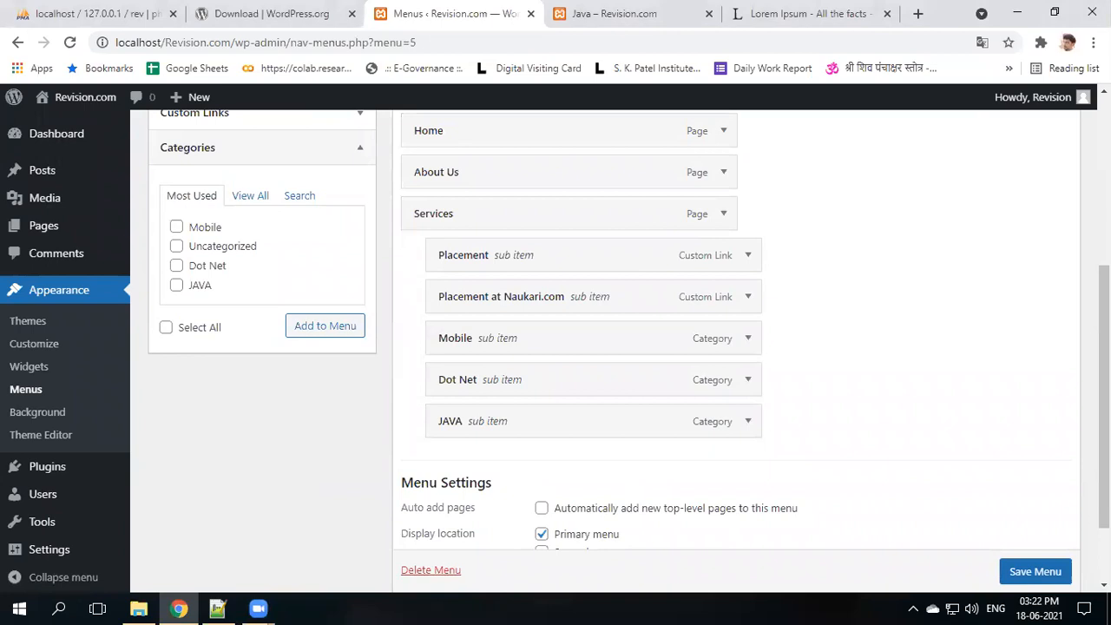
pyautogui.scroll(-1, 1044, 483)
pyautogui.click(1042, 556)
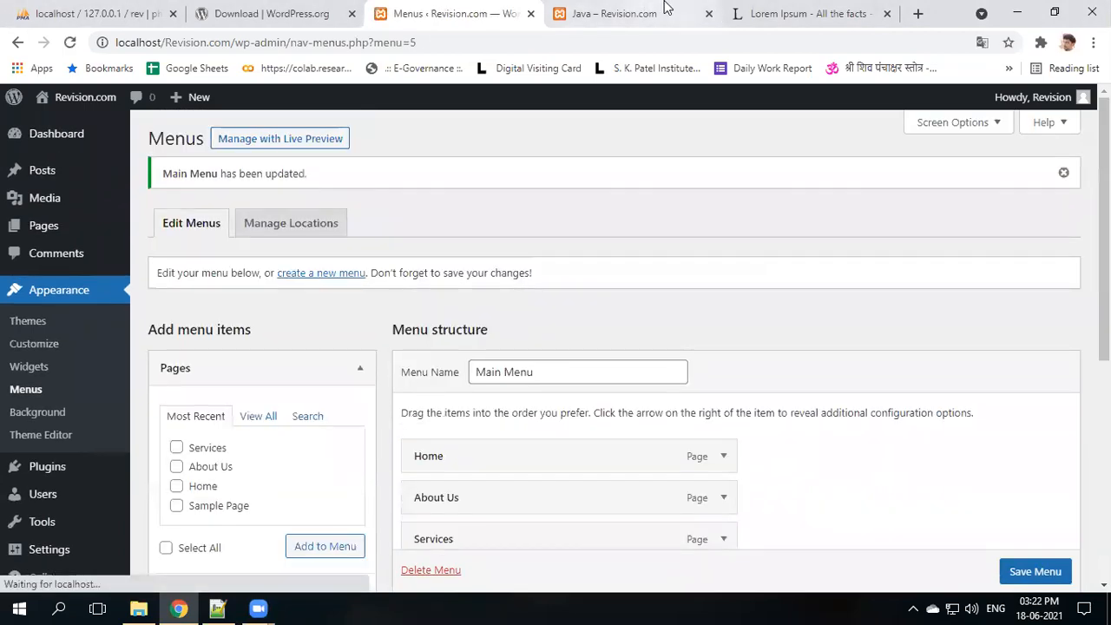
pyautogui.click(614, 13)
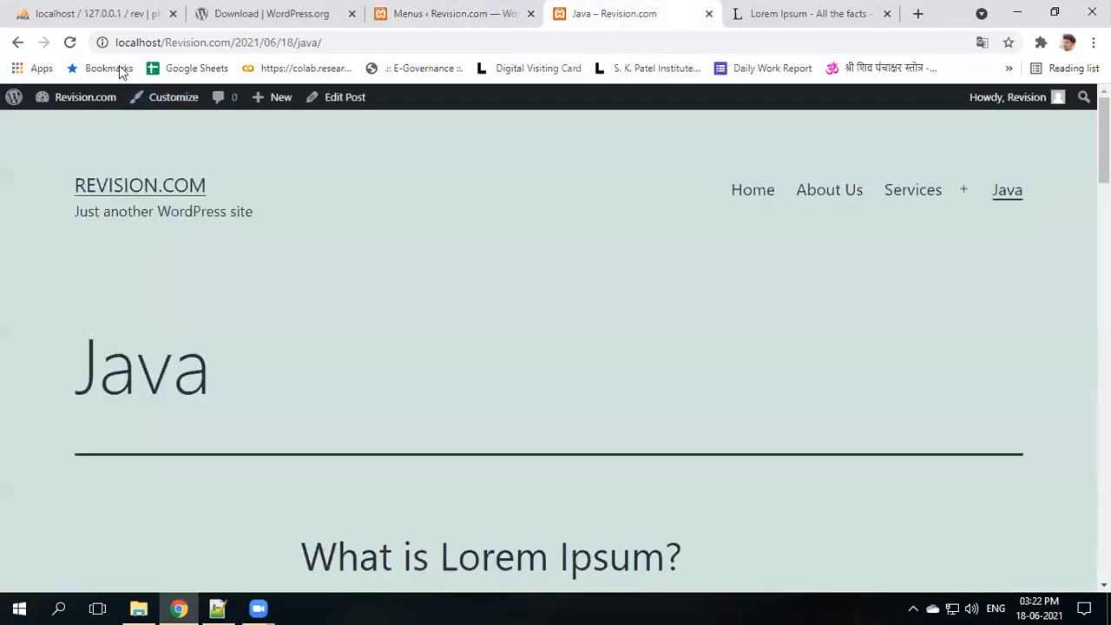
# - Reload the Java page to check the Services dropdown, then review Pages, Post, Category, Menu, Themes in Notepad++
pyautogui.click(71, 41)
pyautogui.moveTo(993, 202)
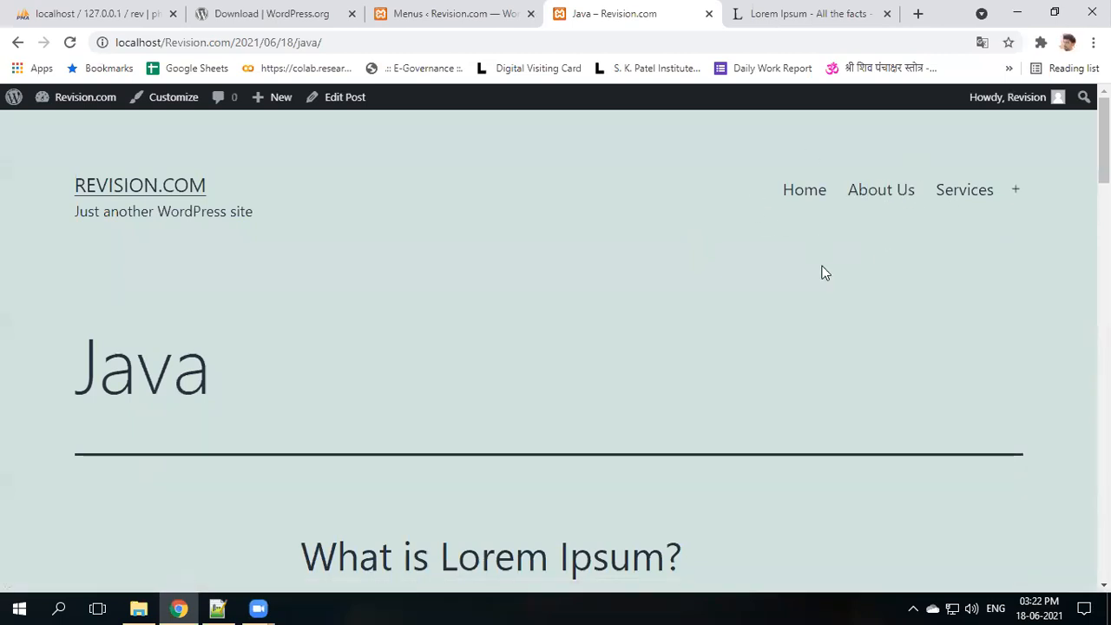
pyautogui.click(217, 607)
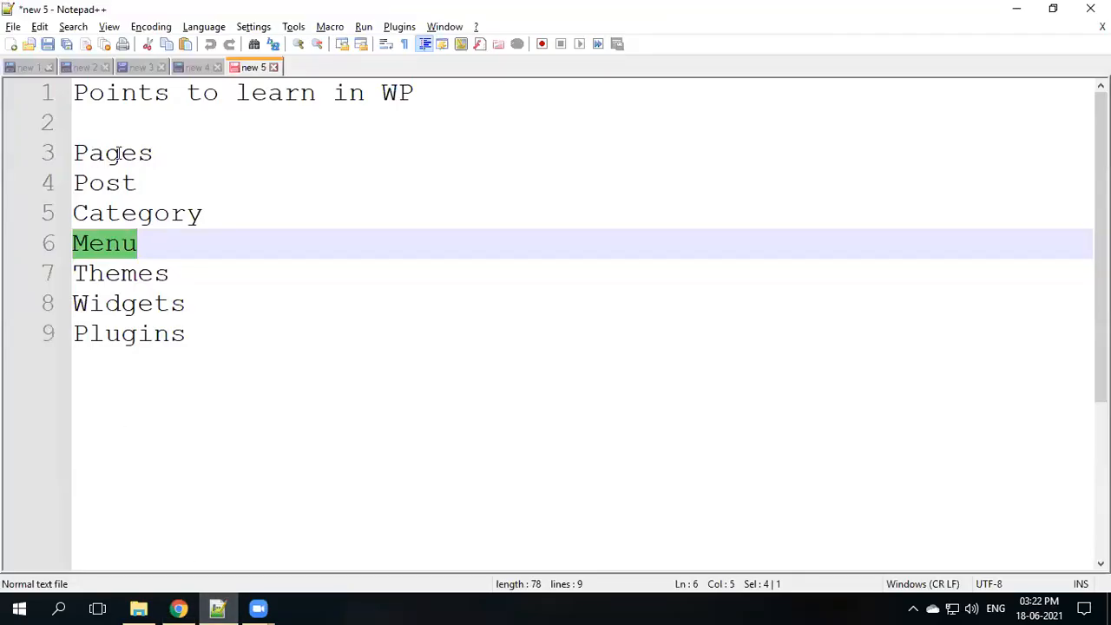
pyautogui.doubleClick(116, 153)
pyautogui.doubleClick(106, 183)
pyautogui.doubleClick(124, 214)
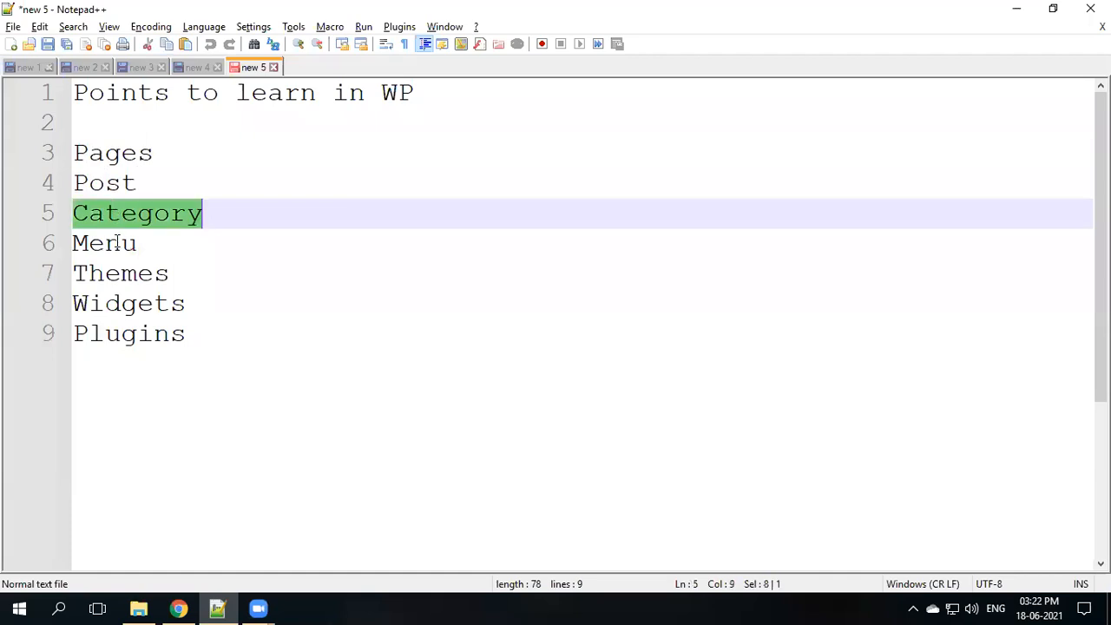
pyautogui.doubleClick(116, 242)
pyautogui.doubleClick(141, 274)
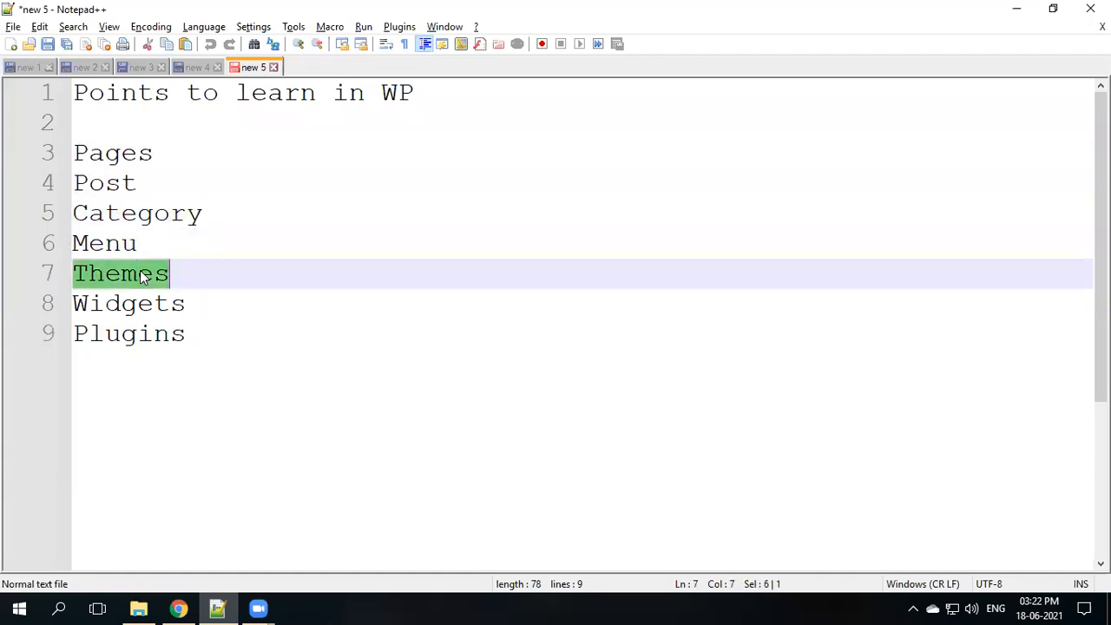
# - Return to the Menus admin tab and open Appearance > Themes
pyautogui.click(178, 608)
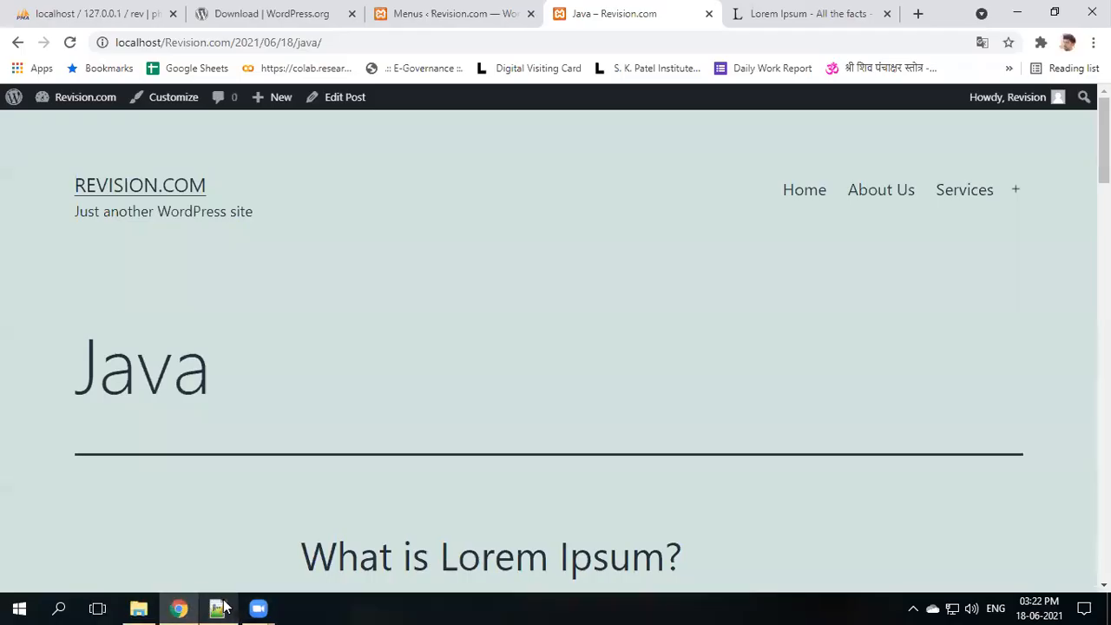
pyautogui.click(451, 13)
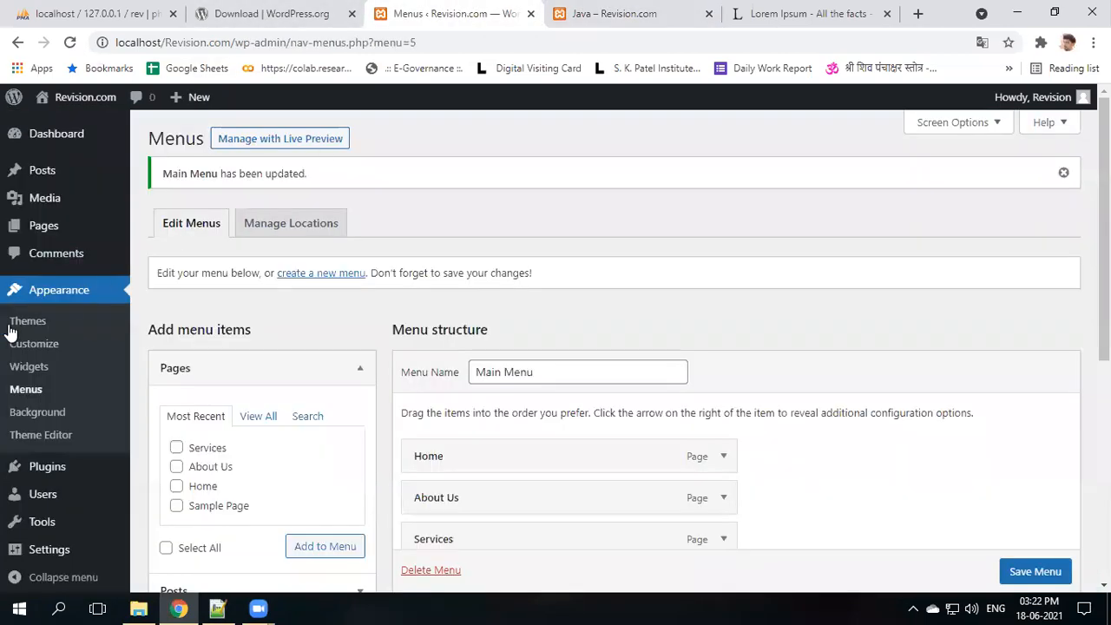
pyautogui.click(37, 318)
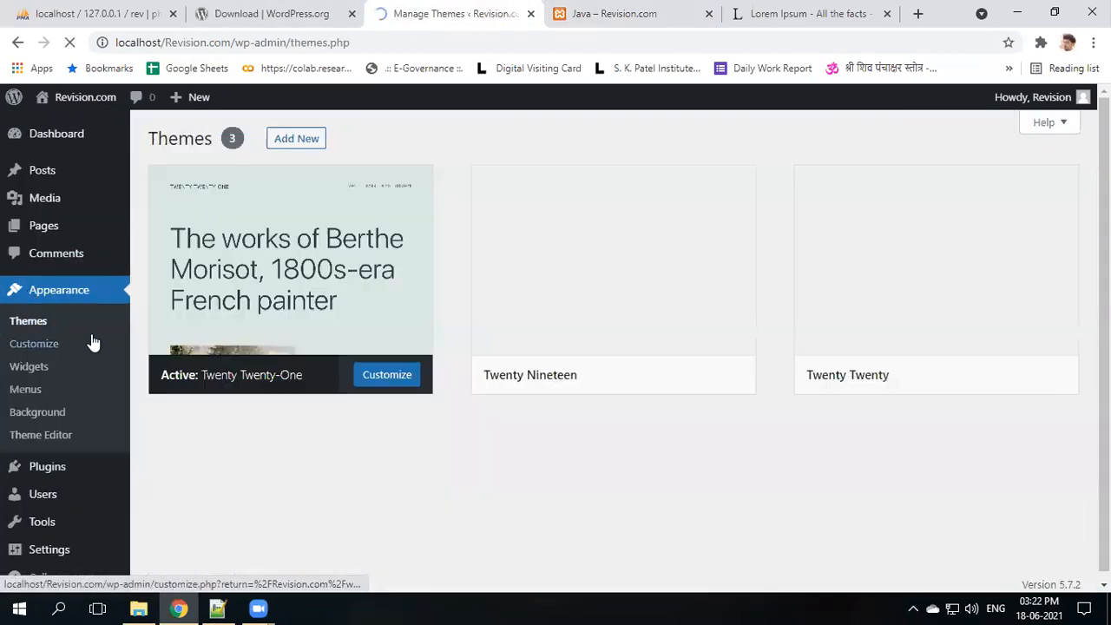
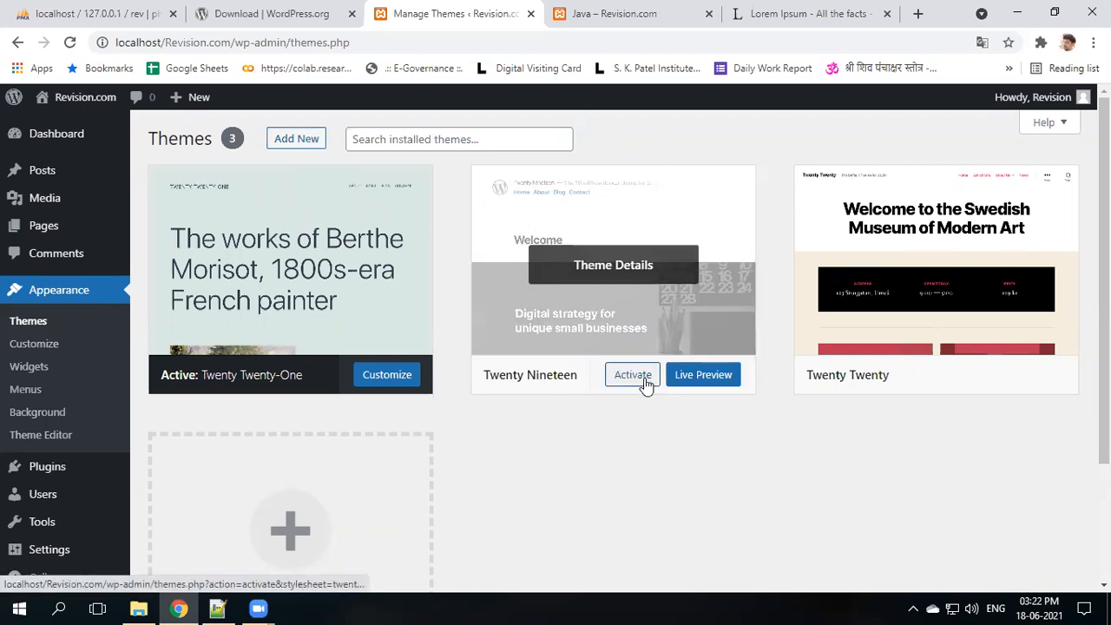
# - Activate the Twenty Nineteen theme and reload the Java post to preview its look
pyautogui.click(647, 385)
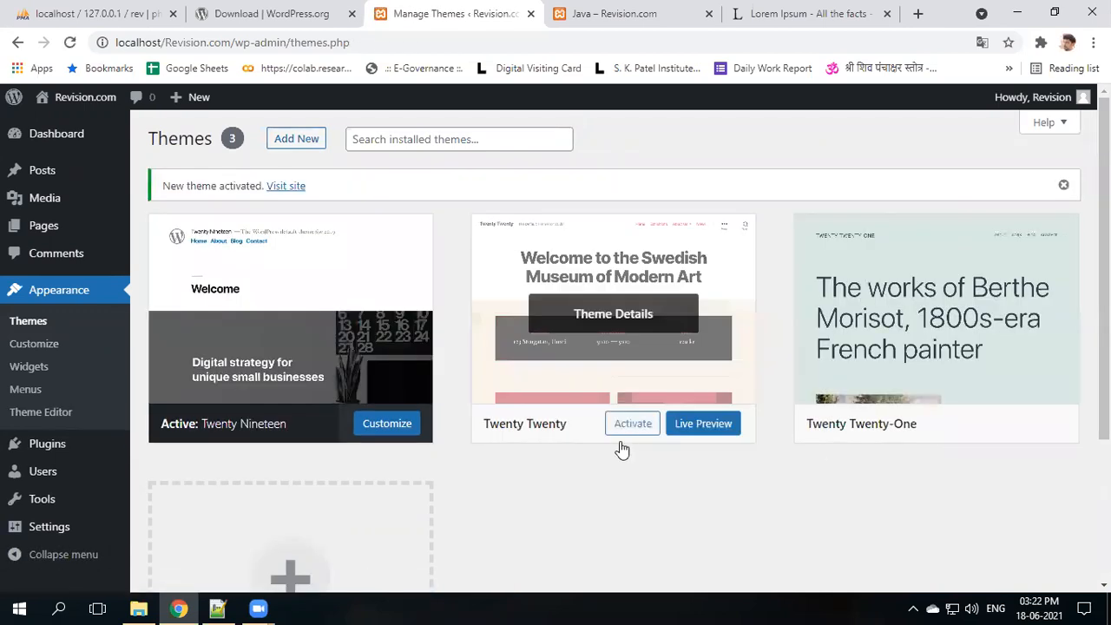
pyautogui.click(572, 13)
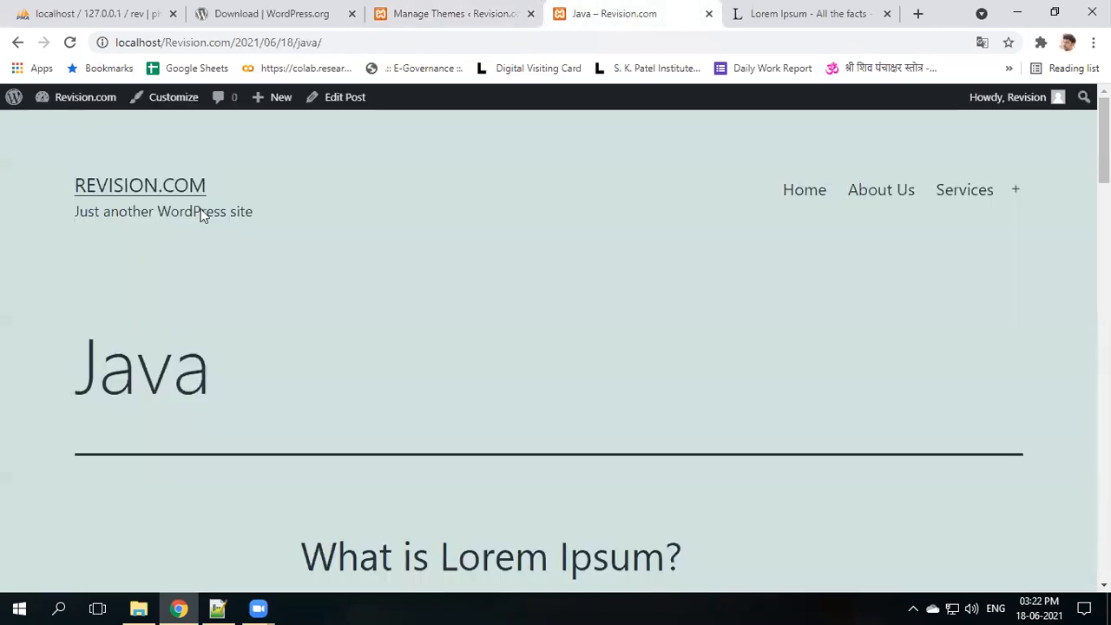
pyautogui.click(69, 41)
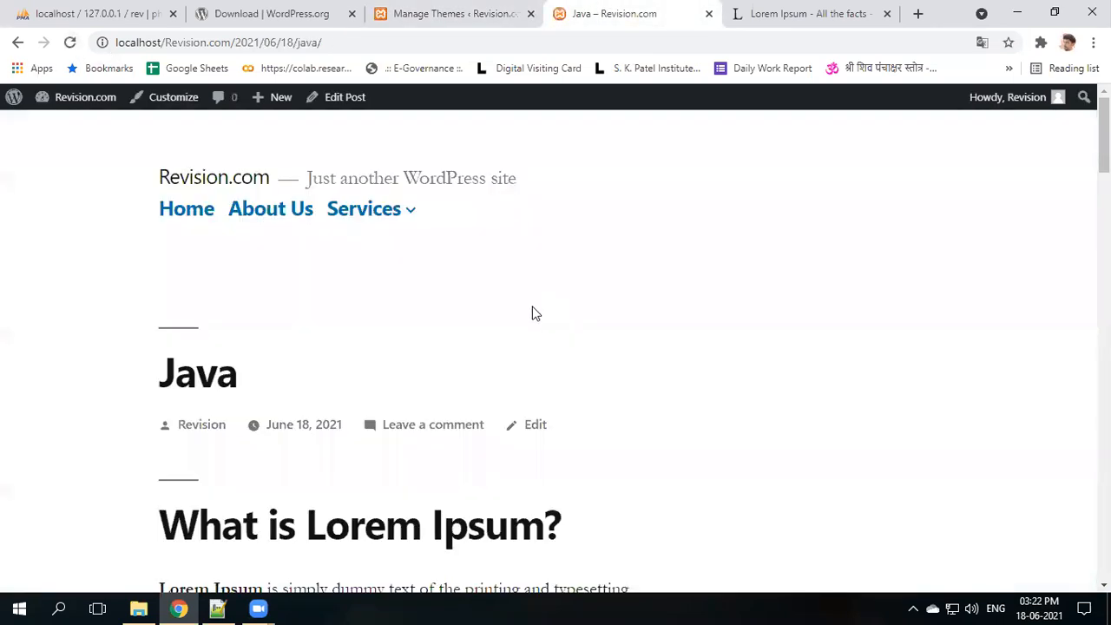
pyautogui.scroll(-10, 582, 409)
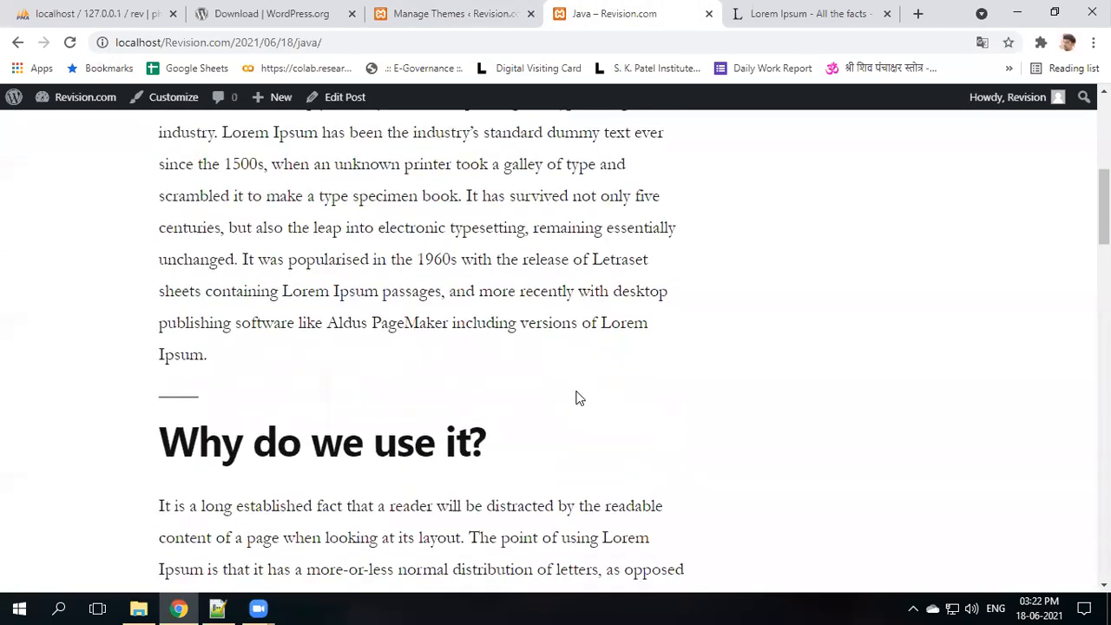
pyautogui.scroll(5, 578, 397)
pyautogui.scroll(4, 578, 398)
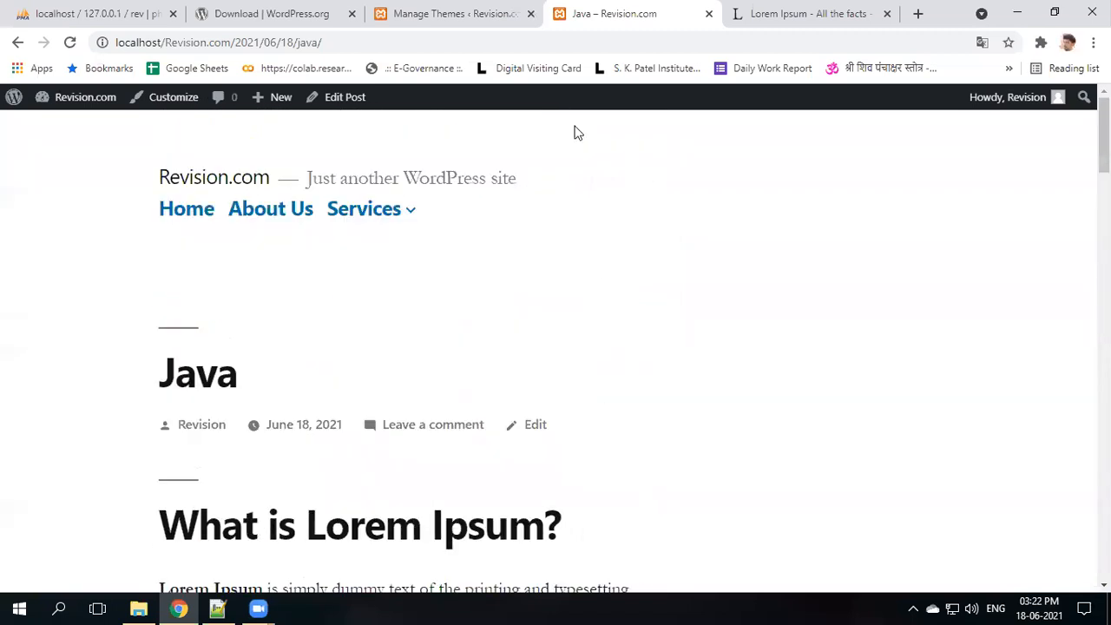
# - Activate Twenty Twenty instead and reload the Java post to see its new layout
pyautogui.click(456, 13)
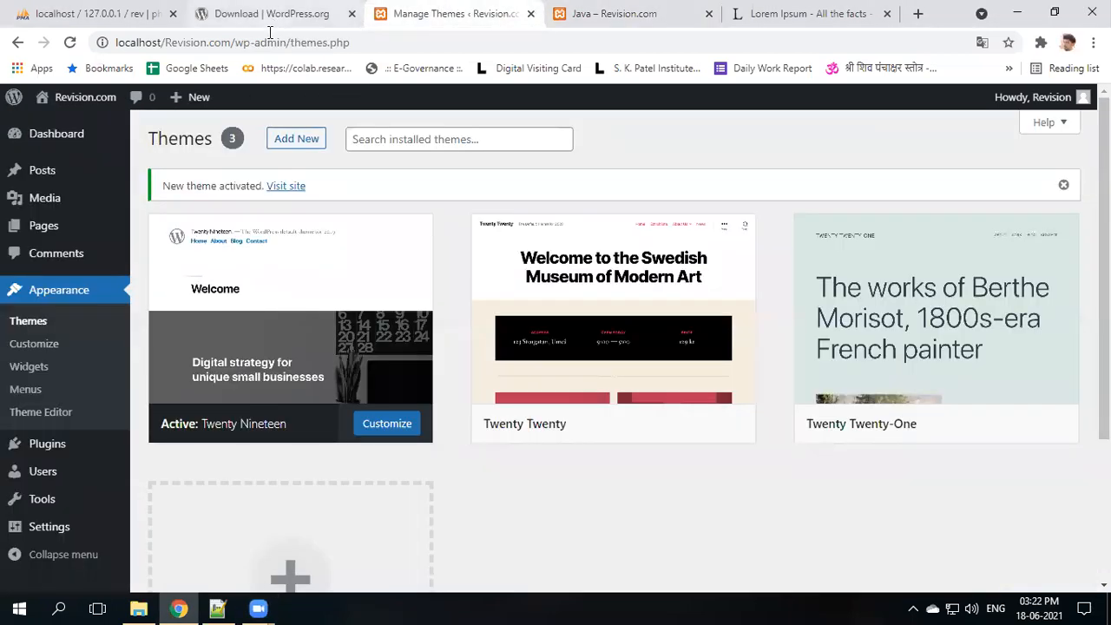
pyautogui.moveTo(660, 319)
pyautogui.click(643, 427)
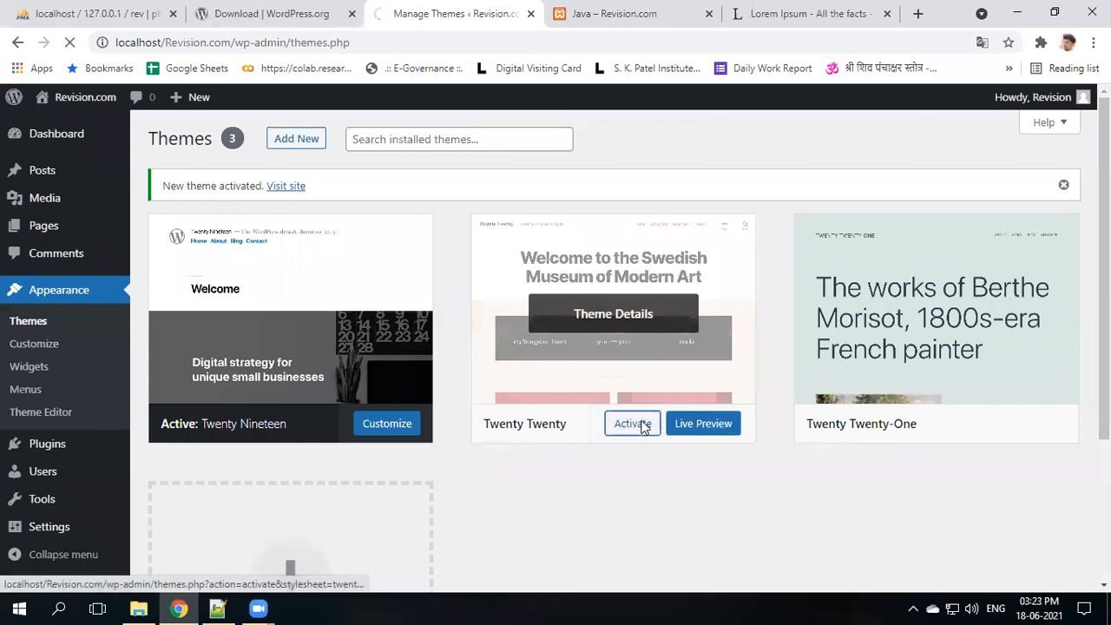
pyautogui.click(613, 14)
pyautogui.click(70, 42)
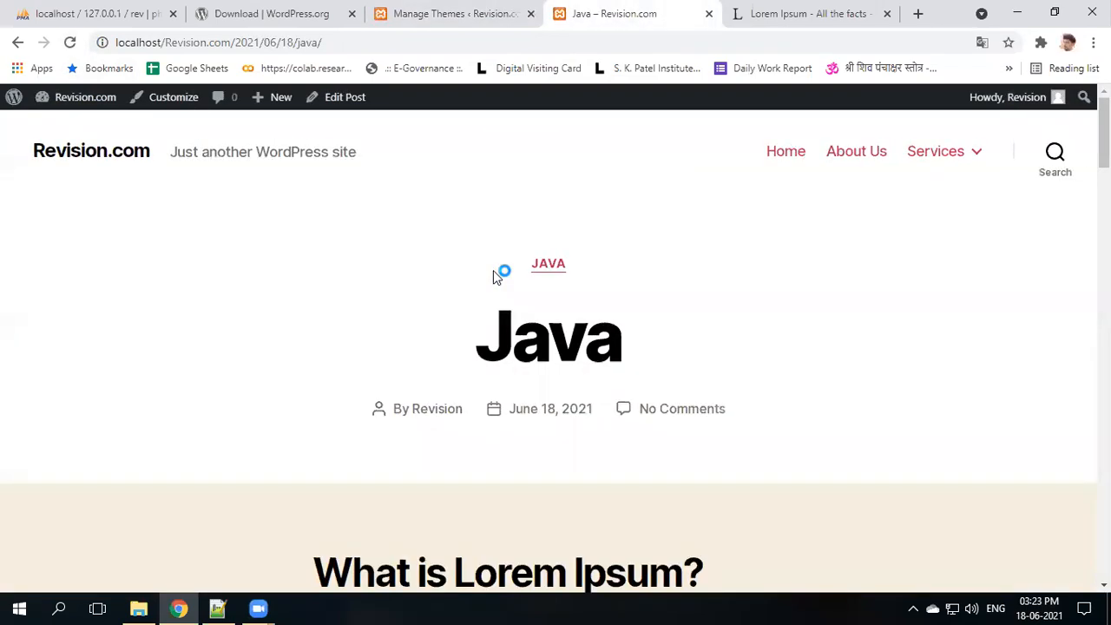
pyautogui.click(408, 13)
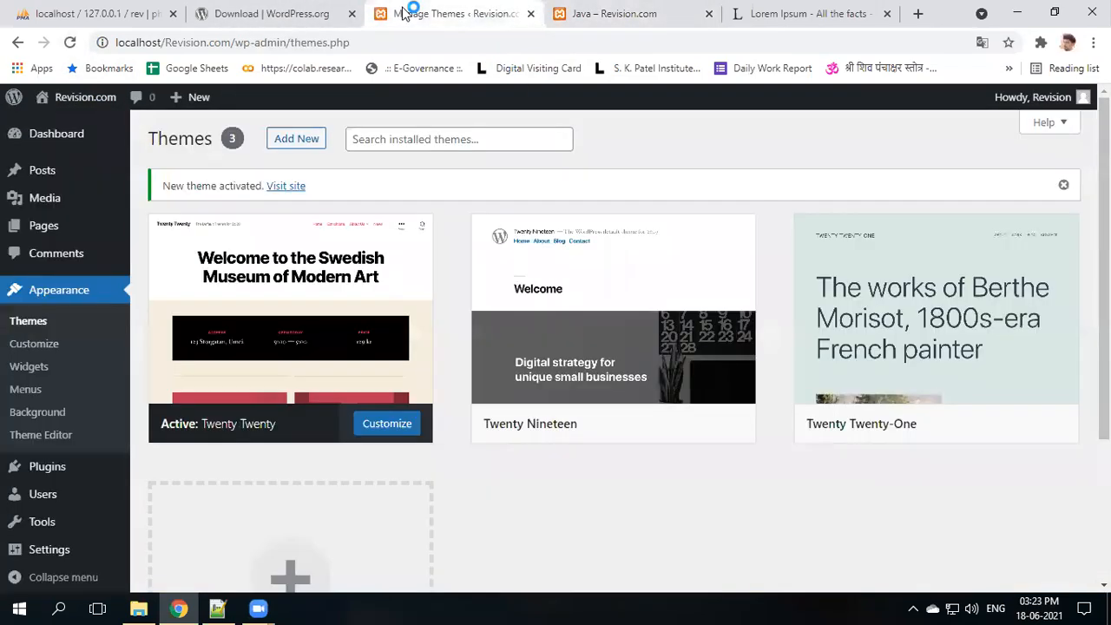
# - Open Add New themes and browse the featured themes from the directory
pyautogui.click(295, 142)
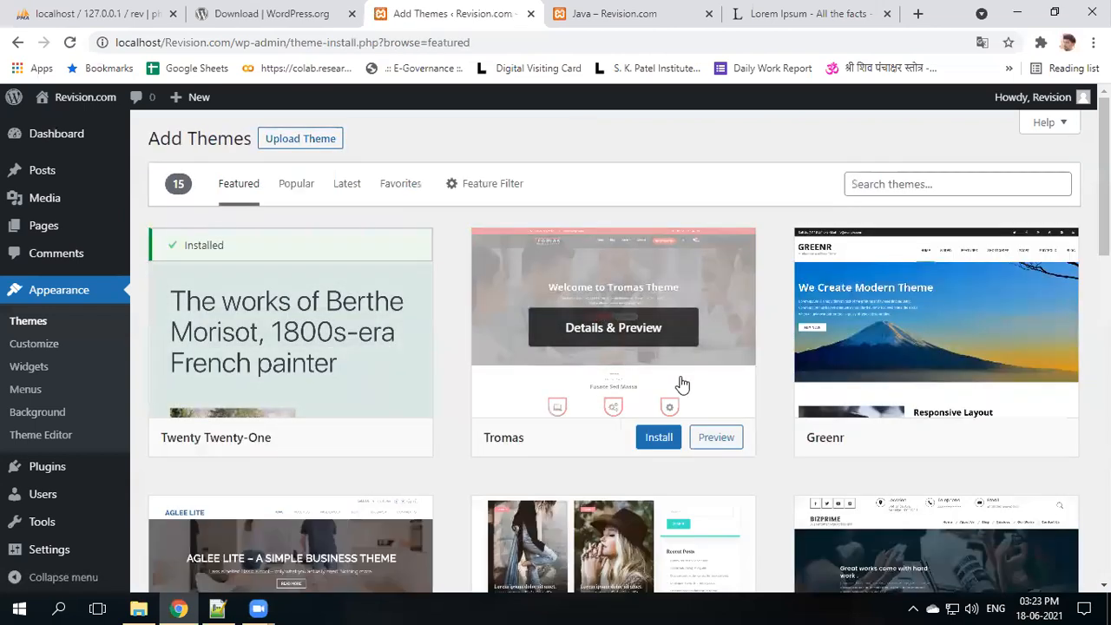
pyautogui.scroll(-3, 679, 384)
pyautogui.scroll(-4, 681, 384)
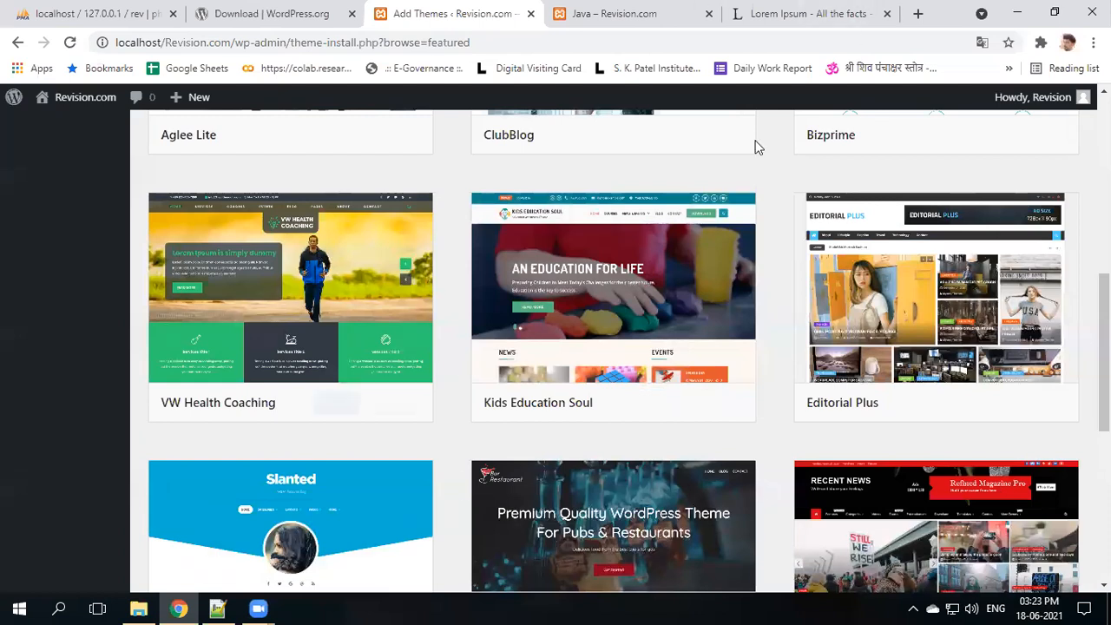
pyautogui.moveTo(656, 291)
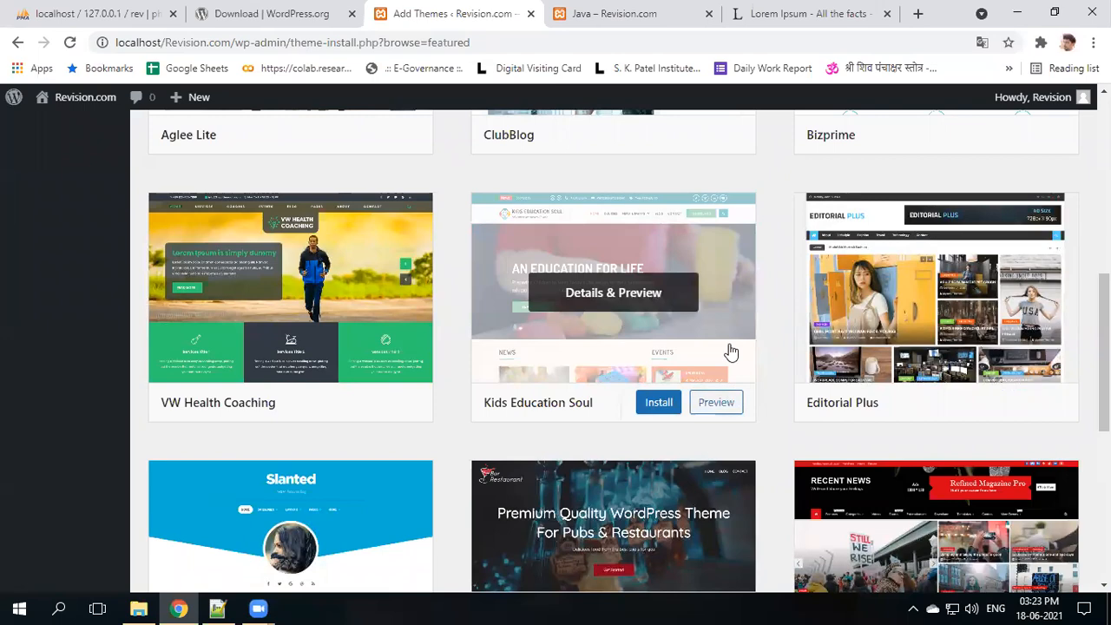
pyautogui.moveTo(340, 359)
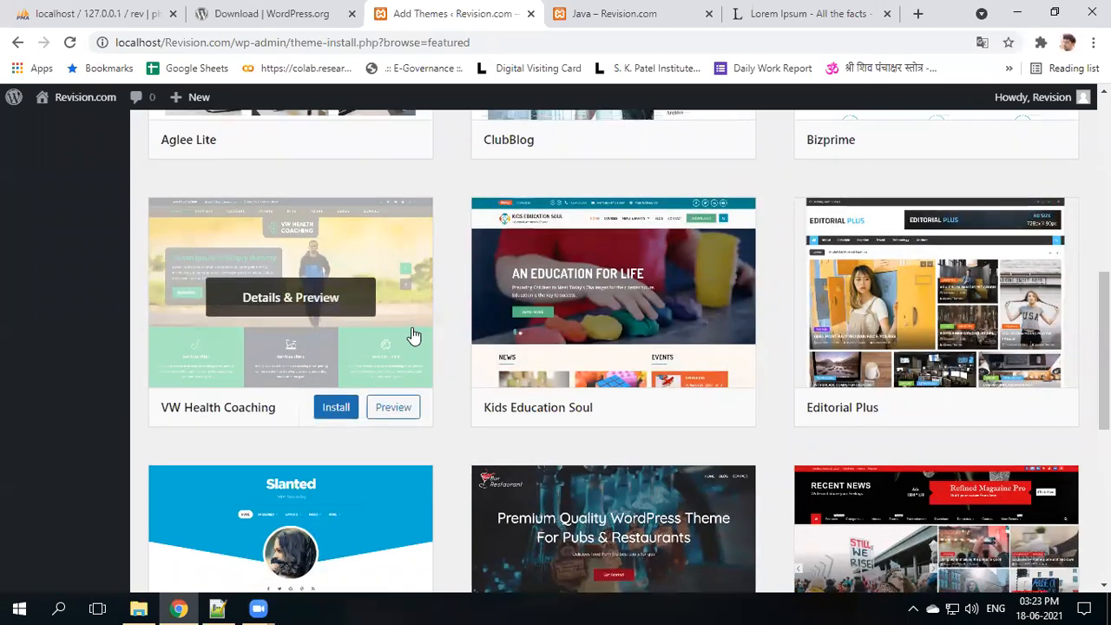
pyautogui.scroll(7, 411, 335)
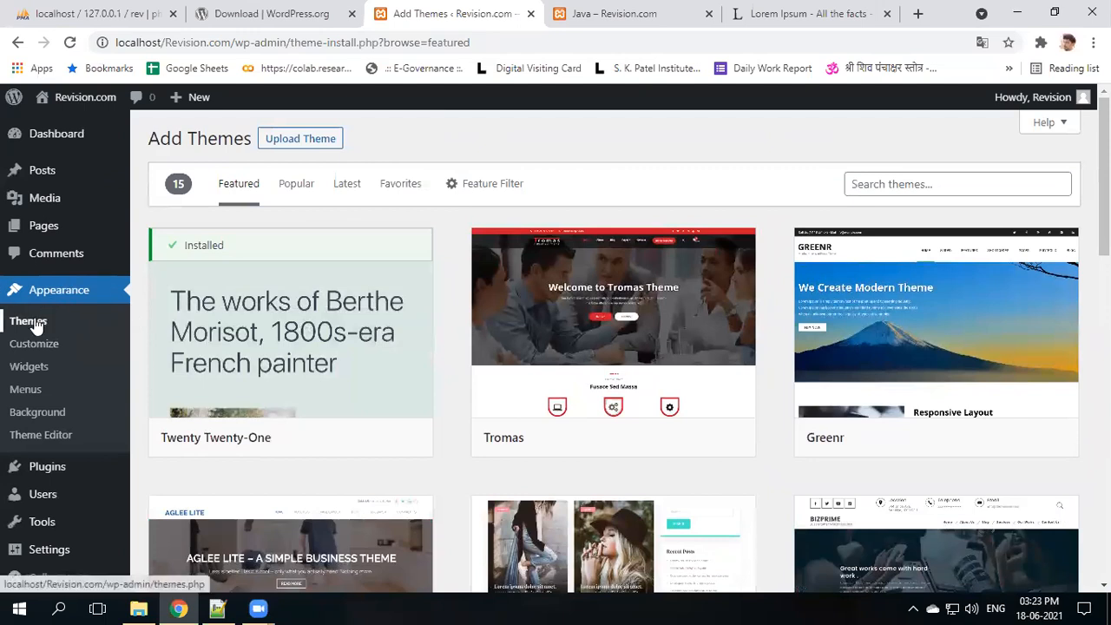
# - Mark Widgets as the next topic in the Notepad++ list, then return to Chrome
pyautogui.click(217, 607)
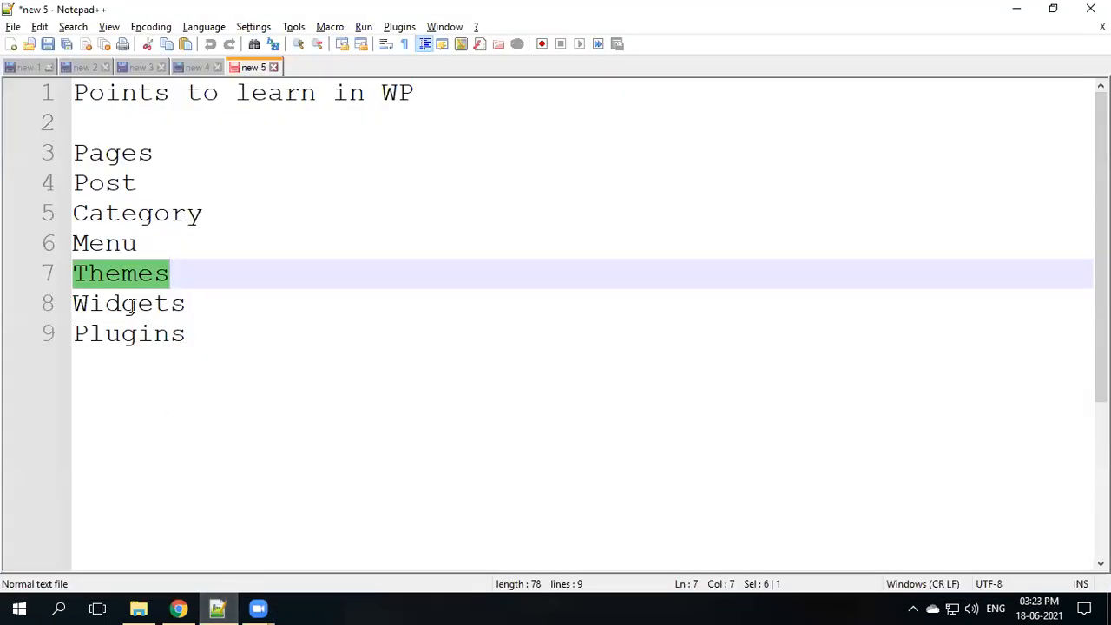
pyautogui.doubleClick(132, 306)
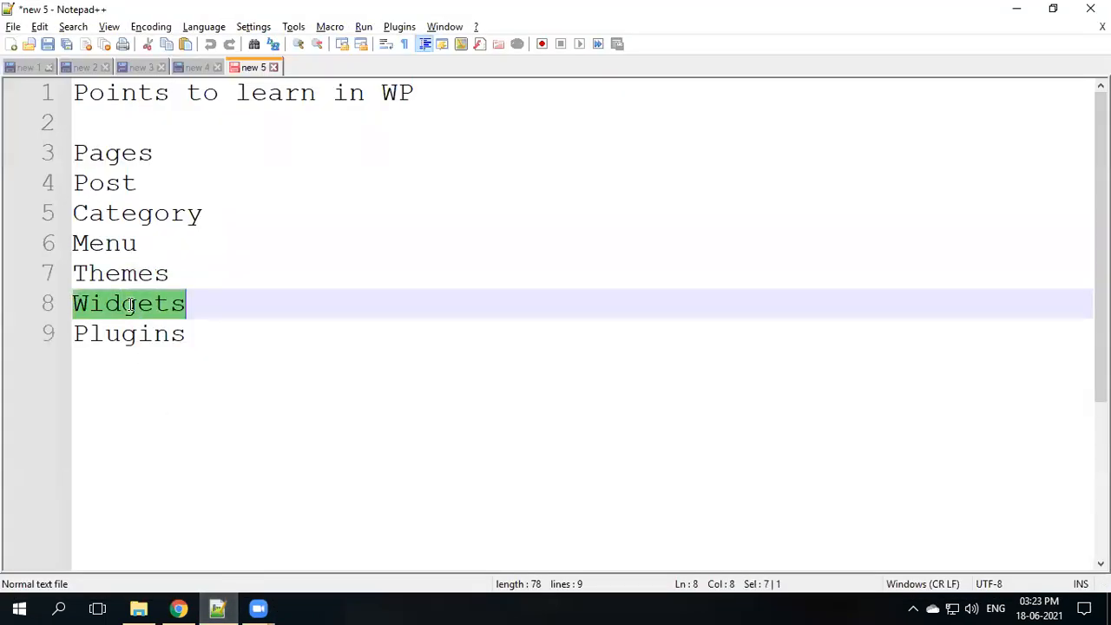
pyautogui.click(178, 607)
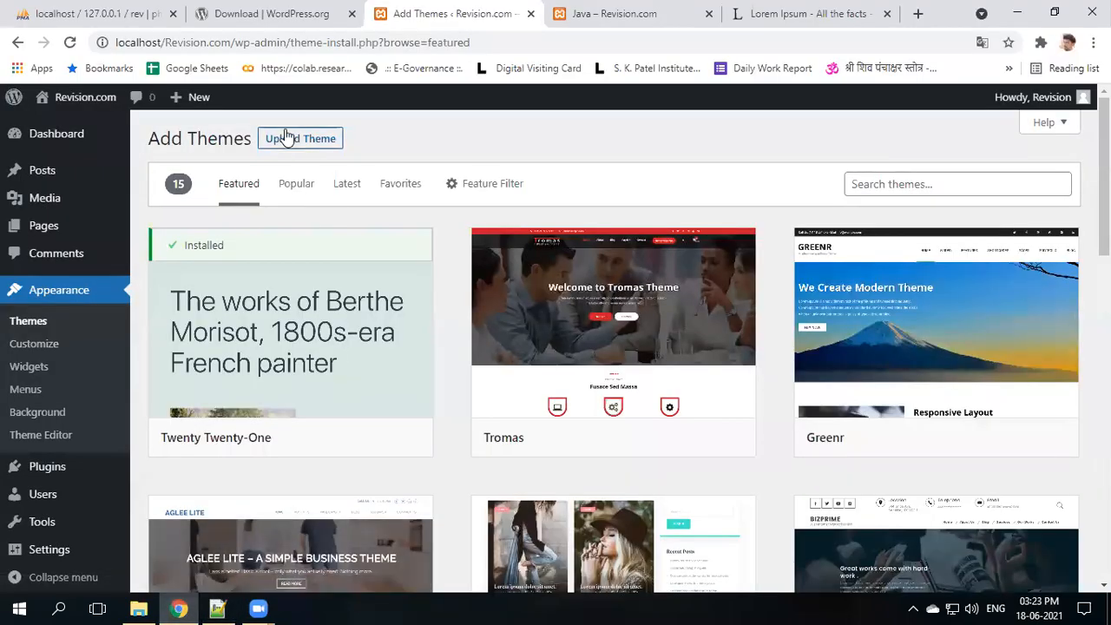
pyautogui.click(651, 10)
pyautogui.scroll(-20, 612, 269)
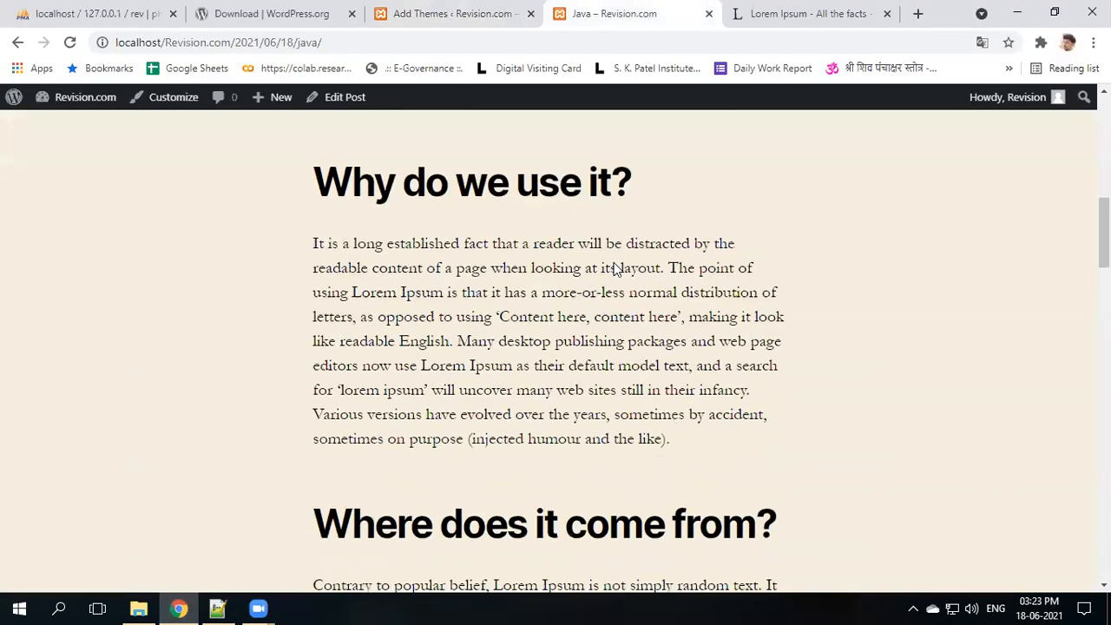
pyautogui.scroll(-3, 613, 265)
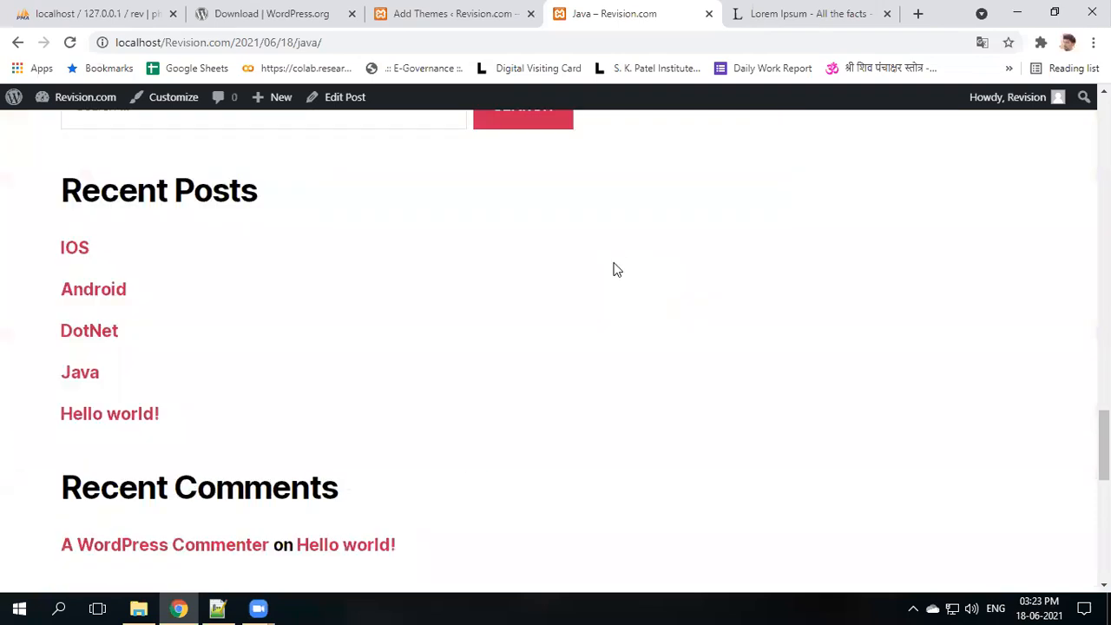
pyautogui.scroll(-7, 152, 226)
pyautogui.scroll(4, 114, 397)
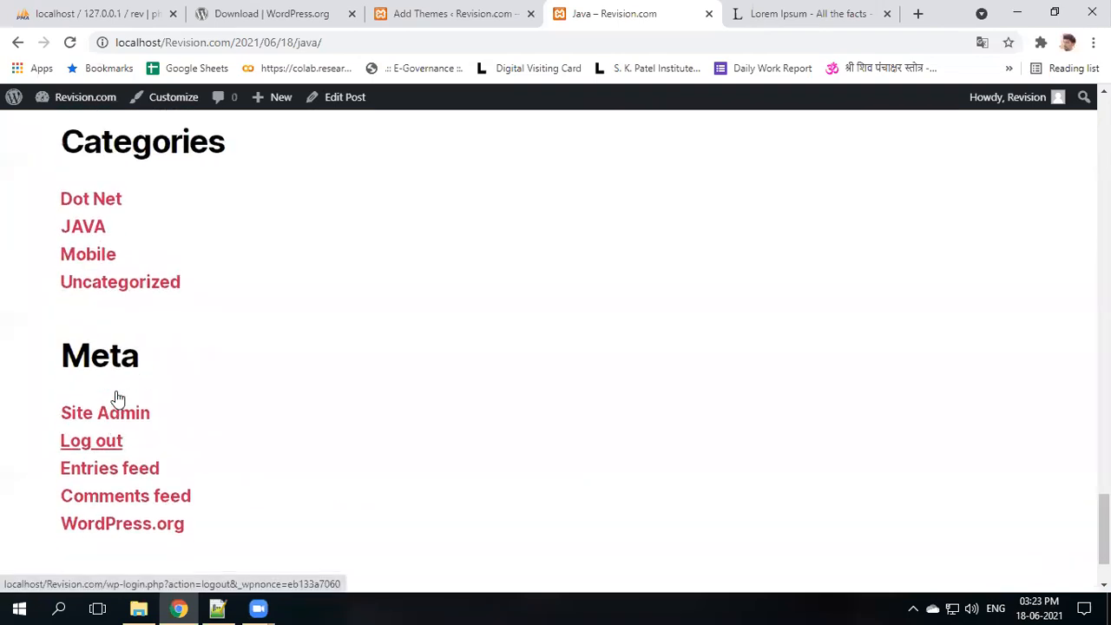
pyautogui.scroll(3, 223, 186)
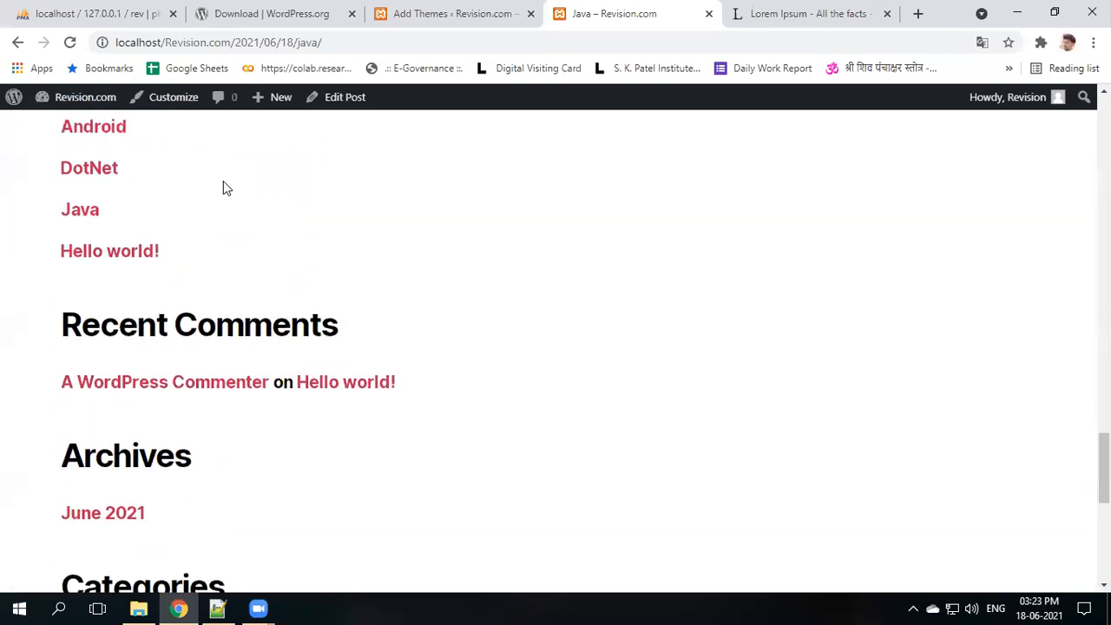
pyautogui.scroll(-6, 223, 185)
pyautogui.scroll(6, 211, 411)
pyautogui.scroll(5, 213, 412)
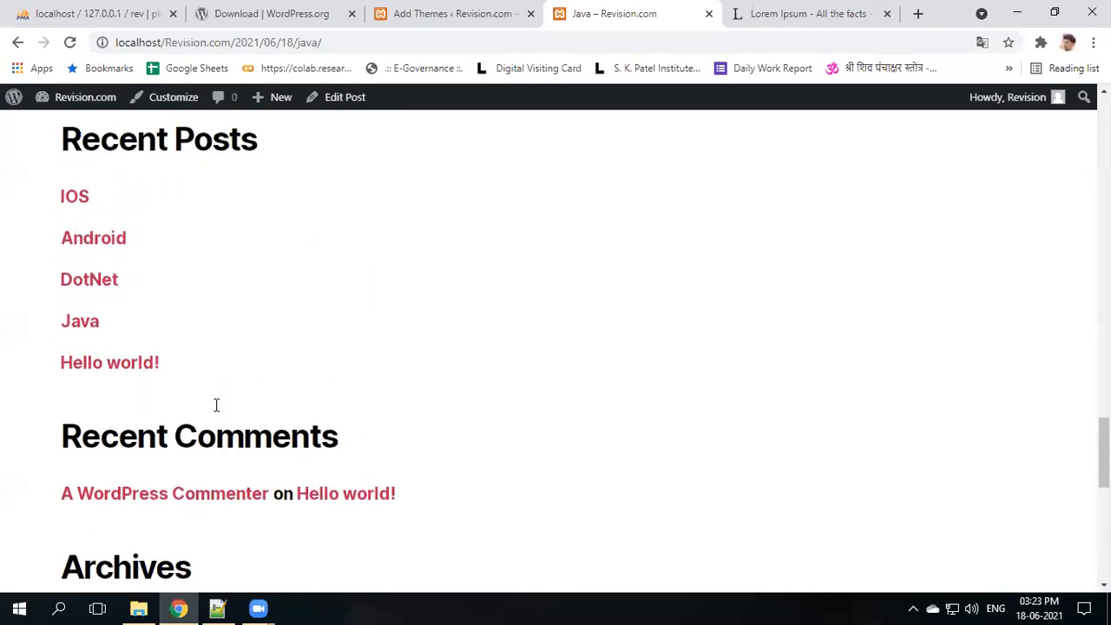
pyautogui.click(444, 14)
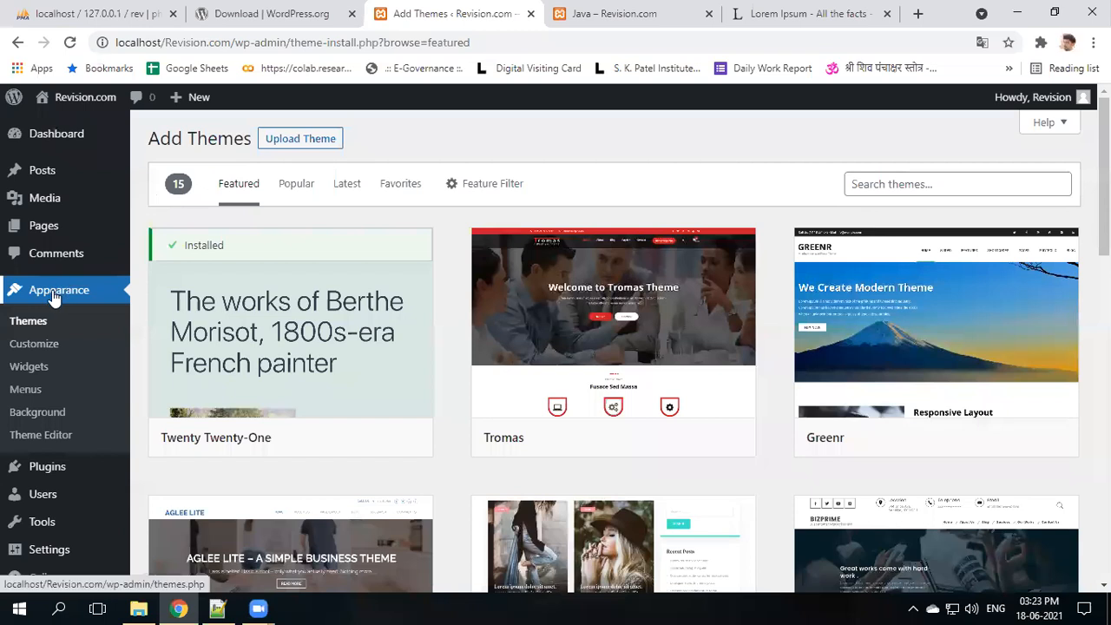
pyautogui.click(39, 374)
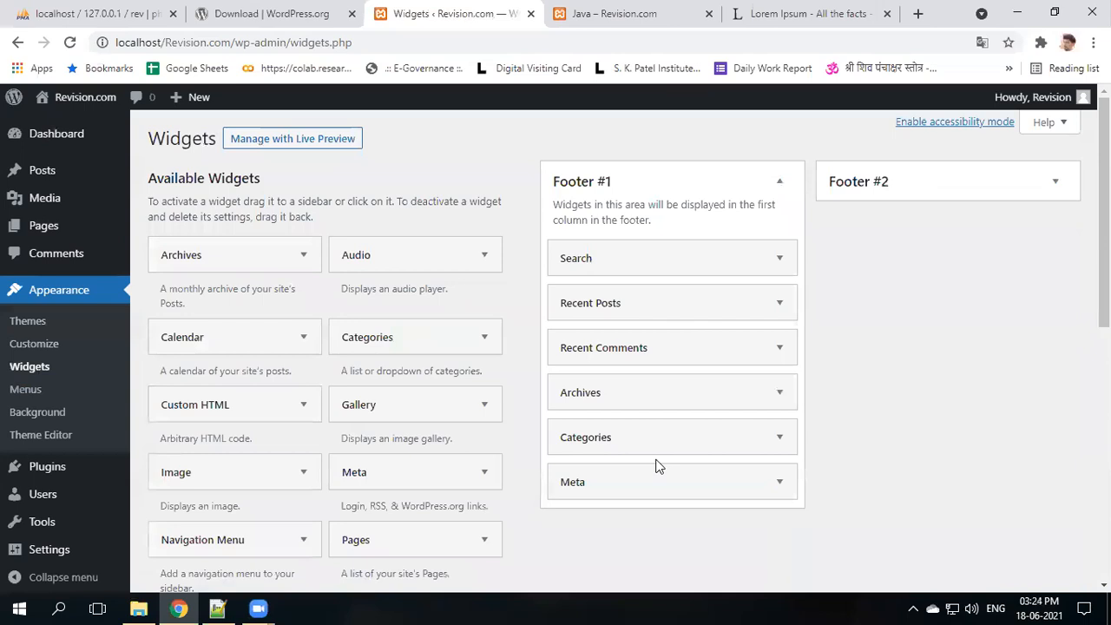
pyautogui.click(713, 191)
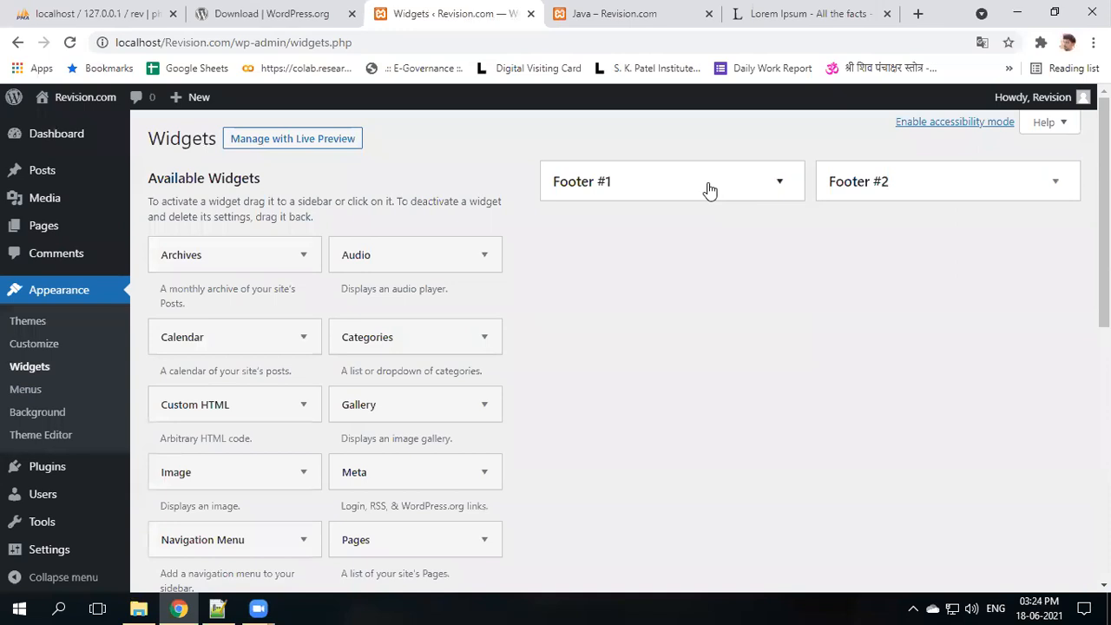
pyautogui.click(891, 189)
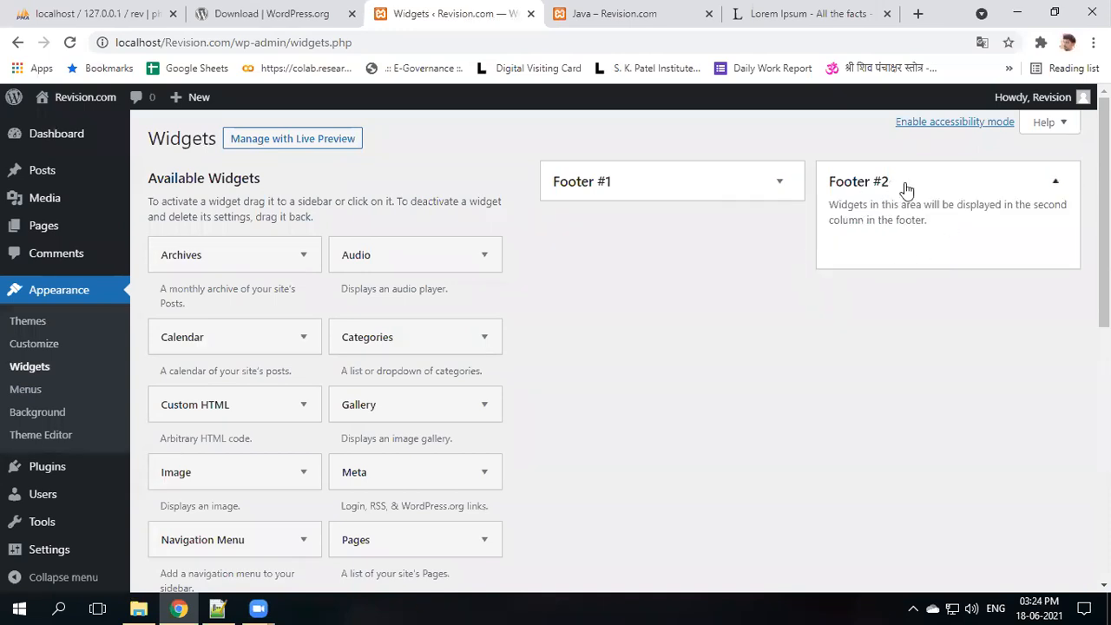
pyautogui.click(716, 186)
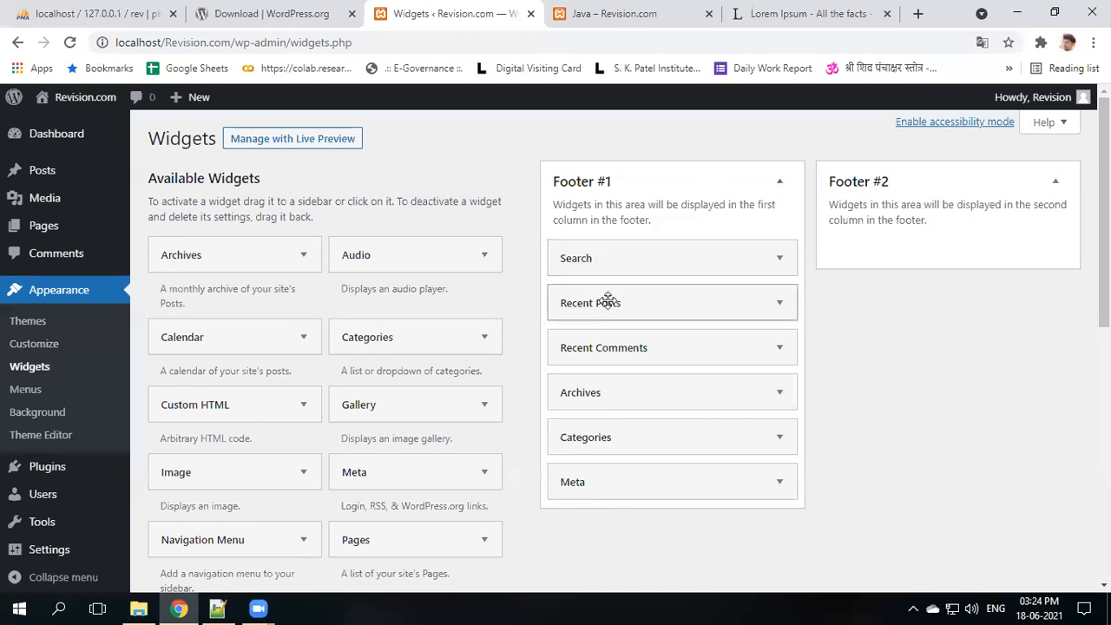
pyautogui.click(612, 16)
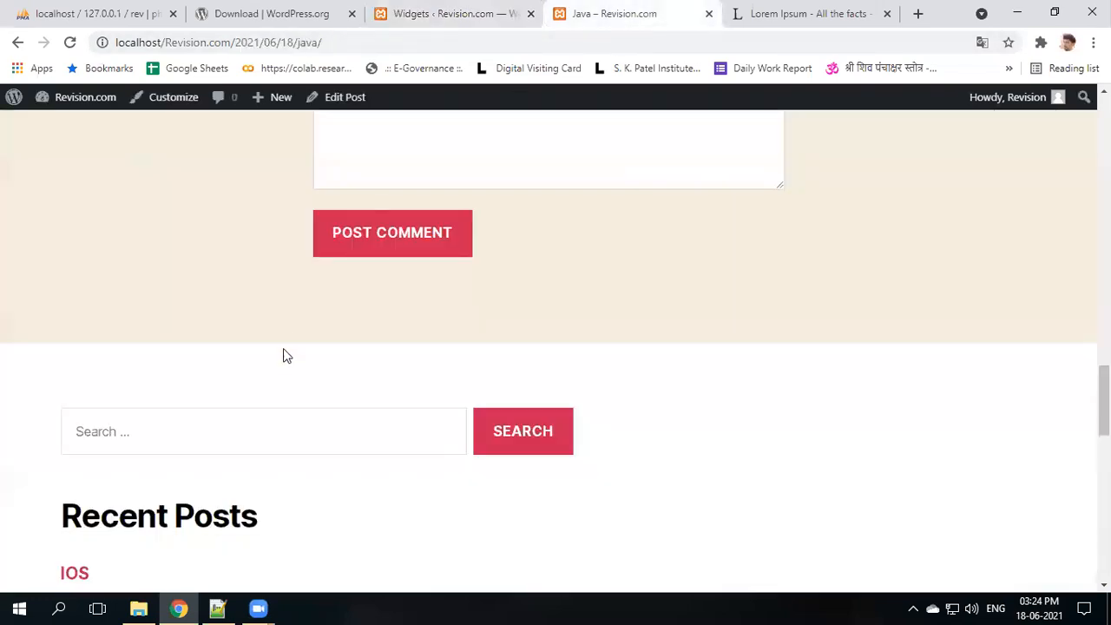
pyautogui.scroll(-2, 292, 390)
pyautogui.scroll(-3, 196, 385)
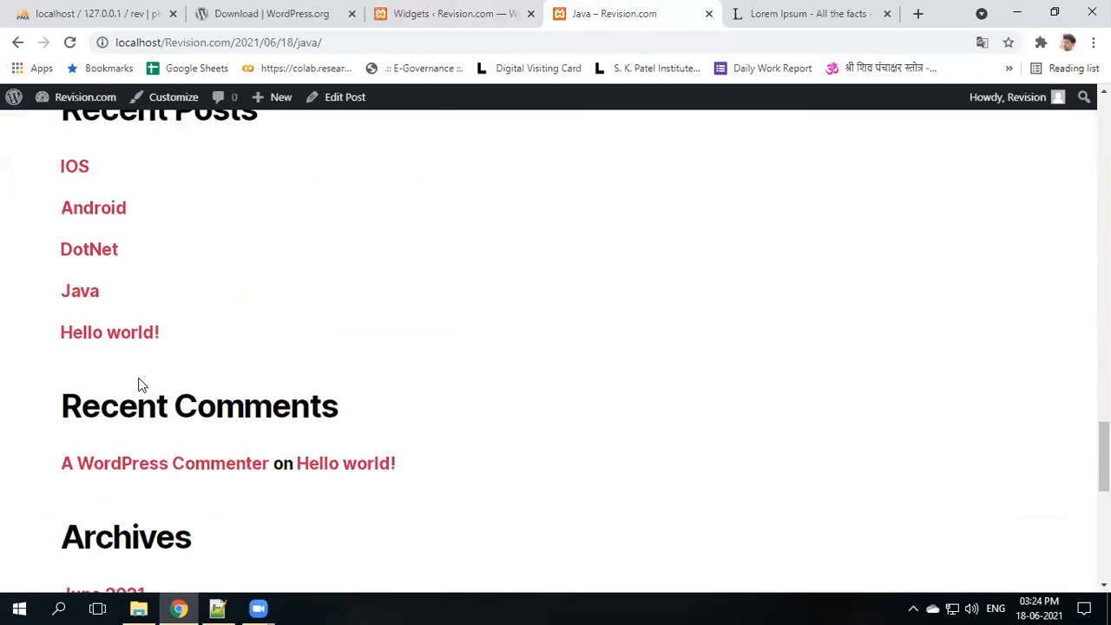
pyautogui.scroll(-1, 139, 385)
pyautogui.scroll(-2, 116, 327)
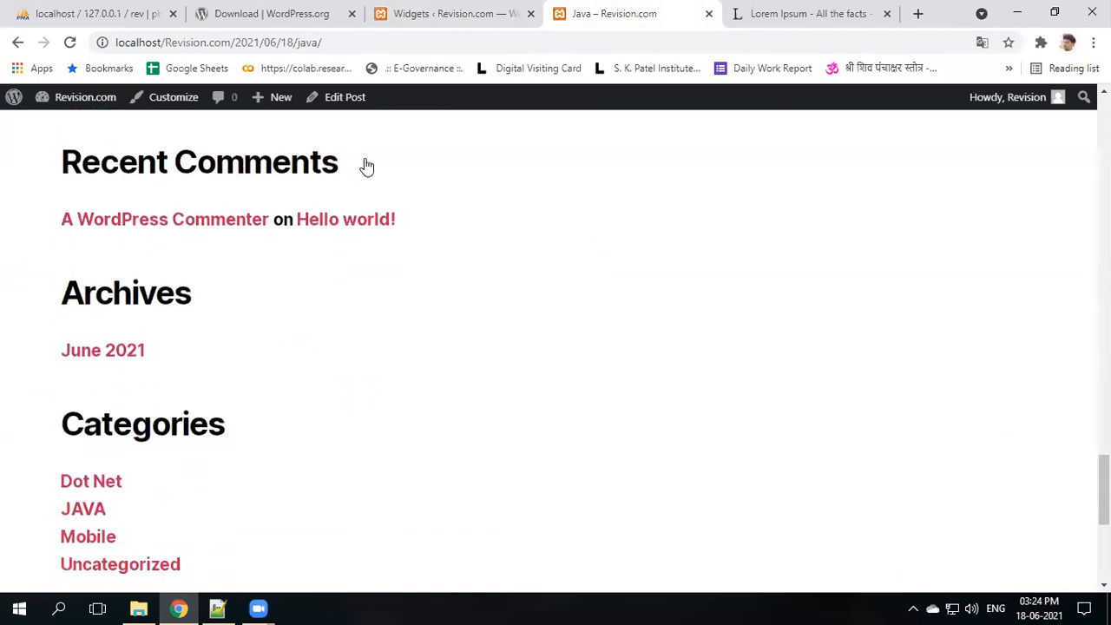
pyautogui.click(421, 11)
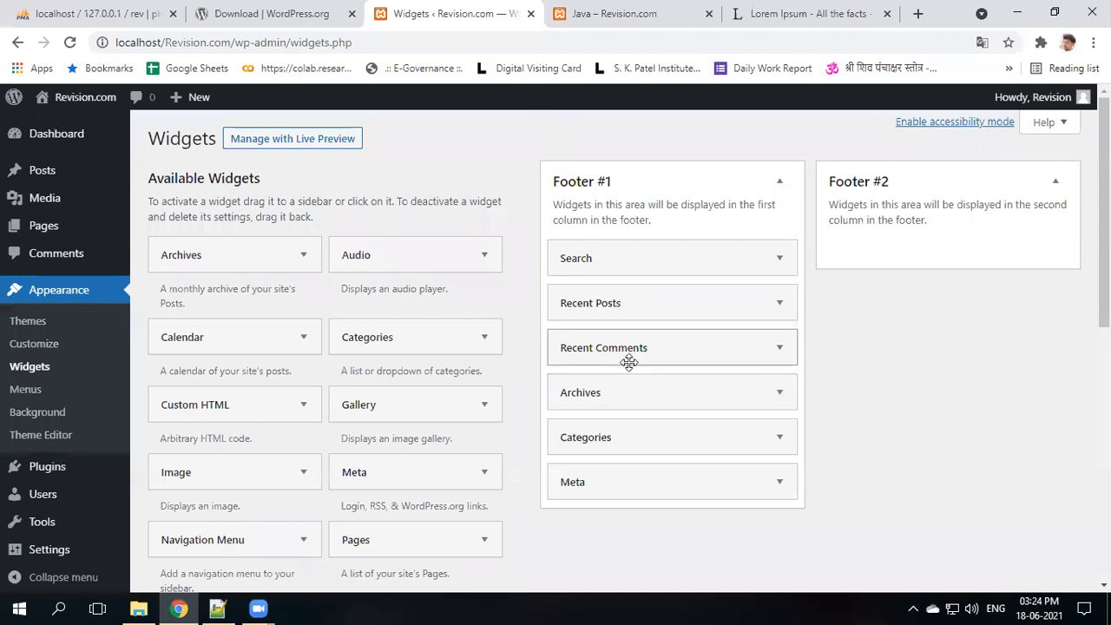
# - Drag Archives, Recent Comments and Meta from Footer #1 into Footer #2, repositioning Categories
pyautogui.moveTo(629, 397); pyautogui.dragTo(920, 253)
pyautogui.moveTo(672, 414); pyautogui.dragTo(953, 297)
pyautogui.moveTo(695, 397); pyautogui.dragTo(963, 244)
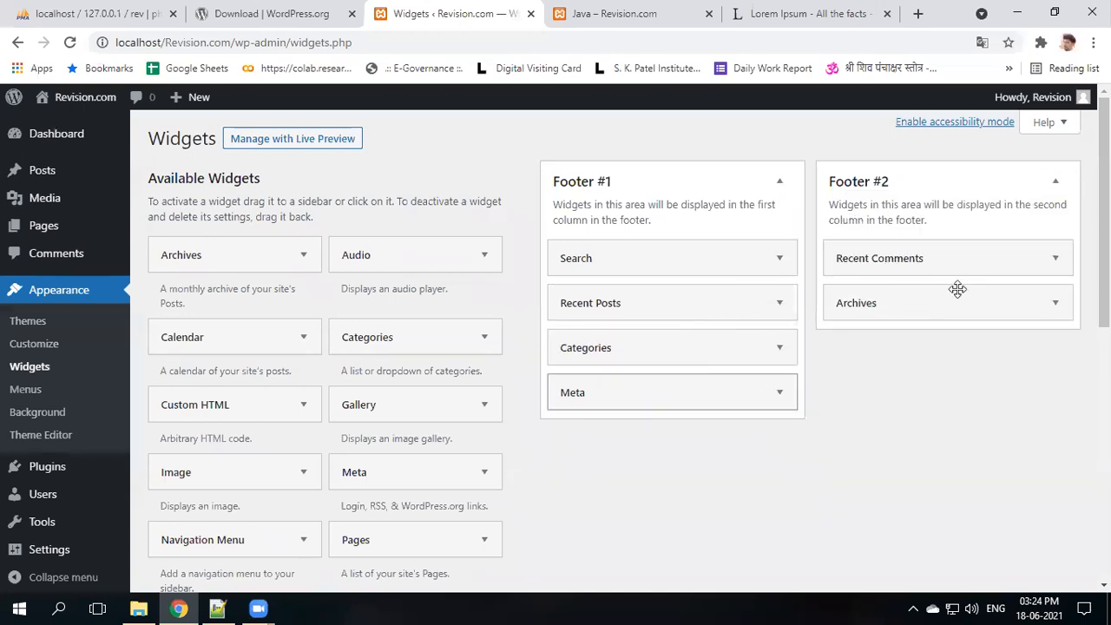
pyautogui.moveTo(951, 289); pyautogui.dragTo(951, 290)
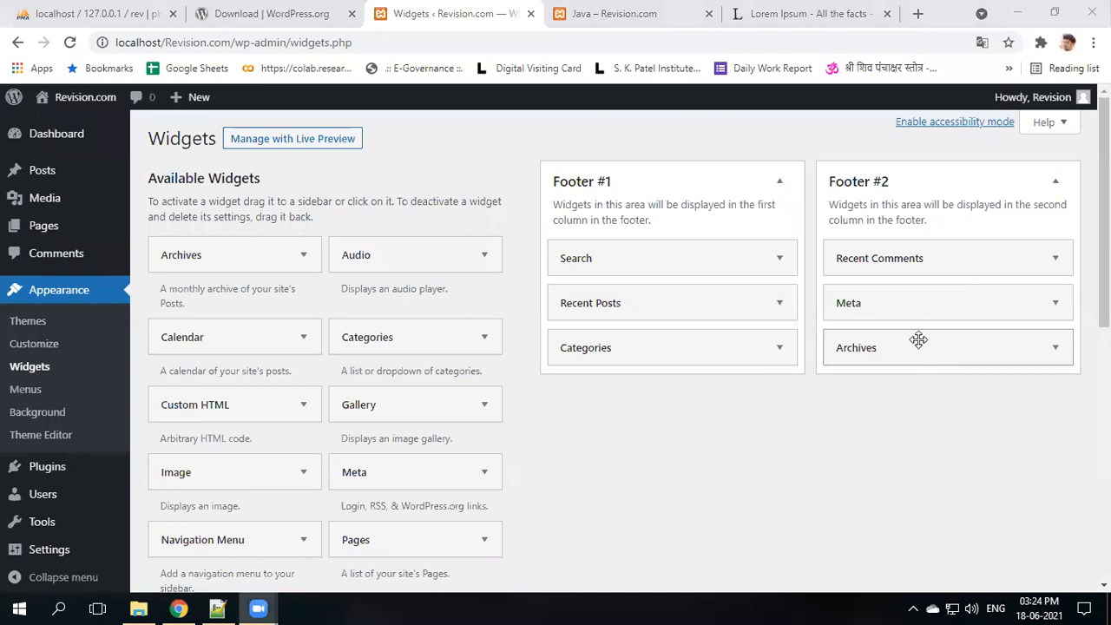
# - Reload the Java post and scroll through it to preview the new footer layout
pyautogui.click(622, 7)
pyautogui.click(69, 42)
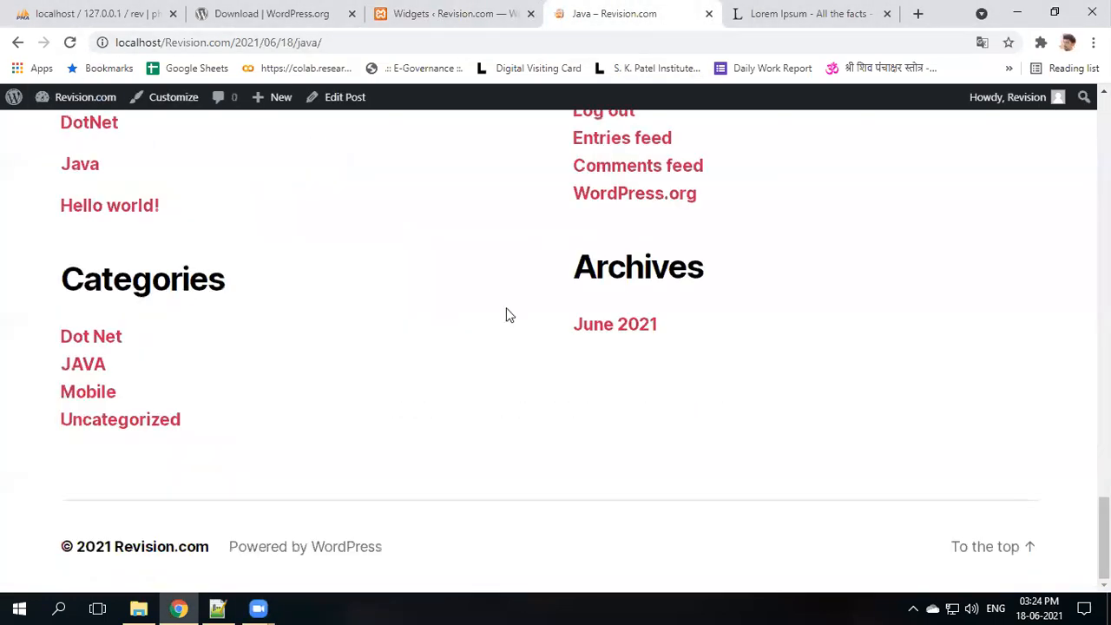
pyautogui.scroll(5, 509, 315)
pyautogui.scroll(-1, 758, 241)
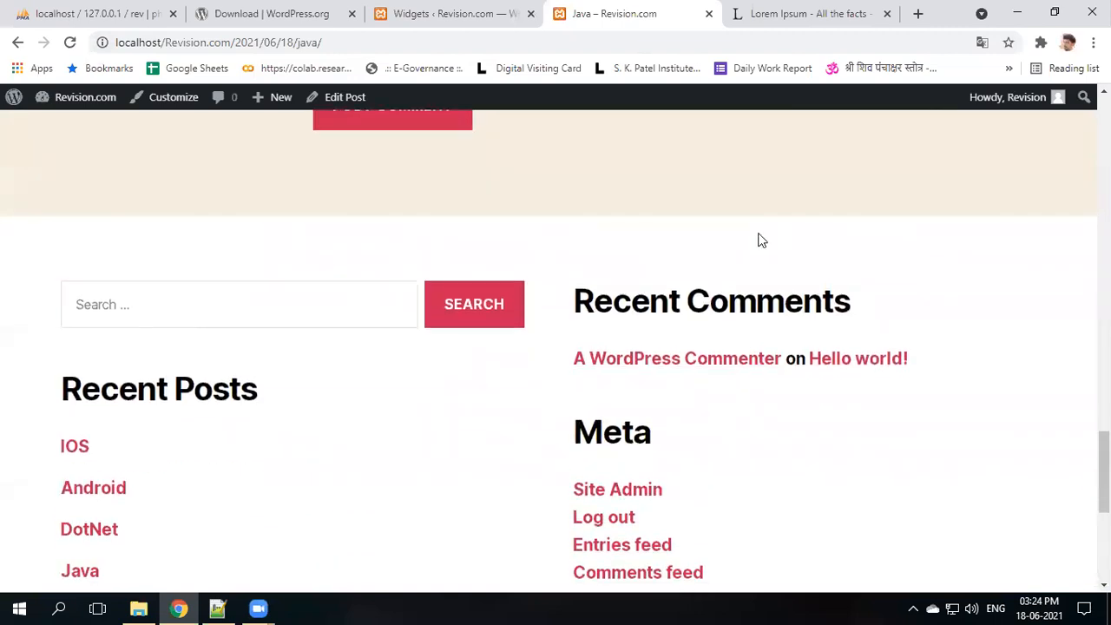
pyautogui.scroll(-1, 744, 364)
pyautogui.scroll(2, 716, 377)
# - Expand the Archives widget in Footer #2 and delete it
pyautogui.click(471, 9)
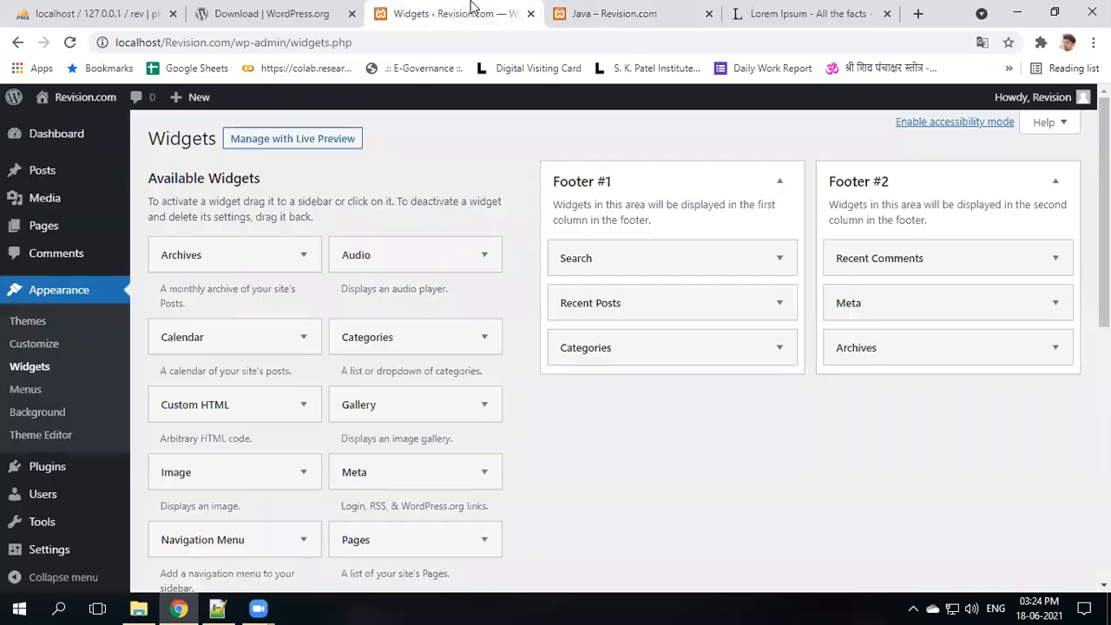
pyautogui.click(1061, 351)
pyautogui.click(856, 485)
# - Remove Meta from Footer #2 and save a Calendar widget titled 'Tarikh' at its top
pyautogui.moveTo(848, 300); pyautogui.dragTo(218, 356)
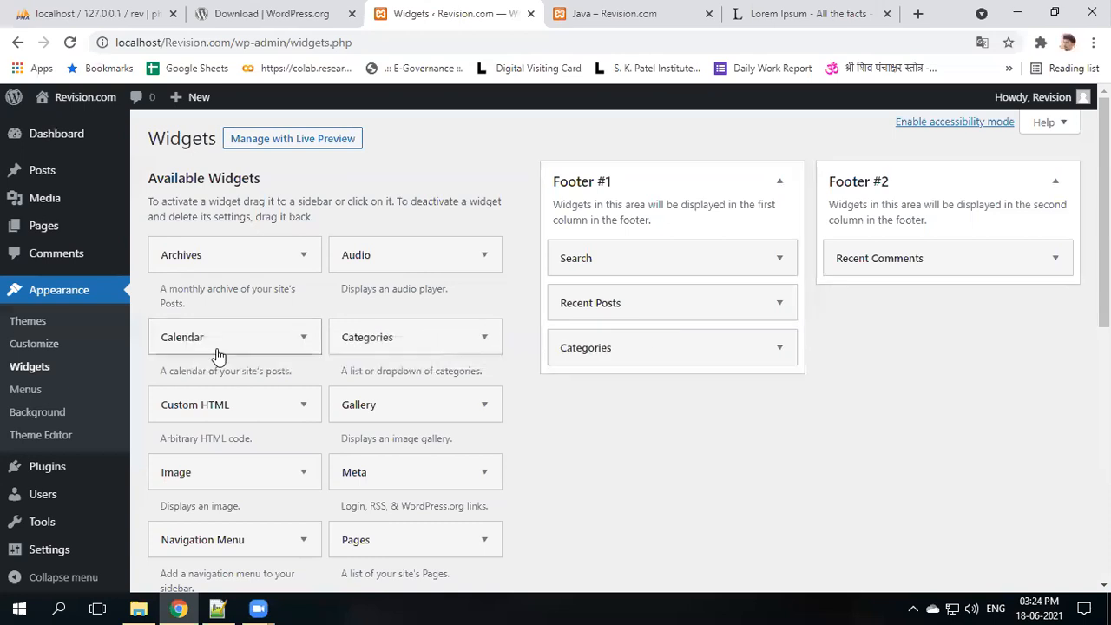
pyautogui.moveTo(160, 333); pyautogui.dragTo(884, 261)
pyautogui.click(887, 316)
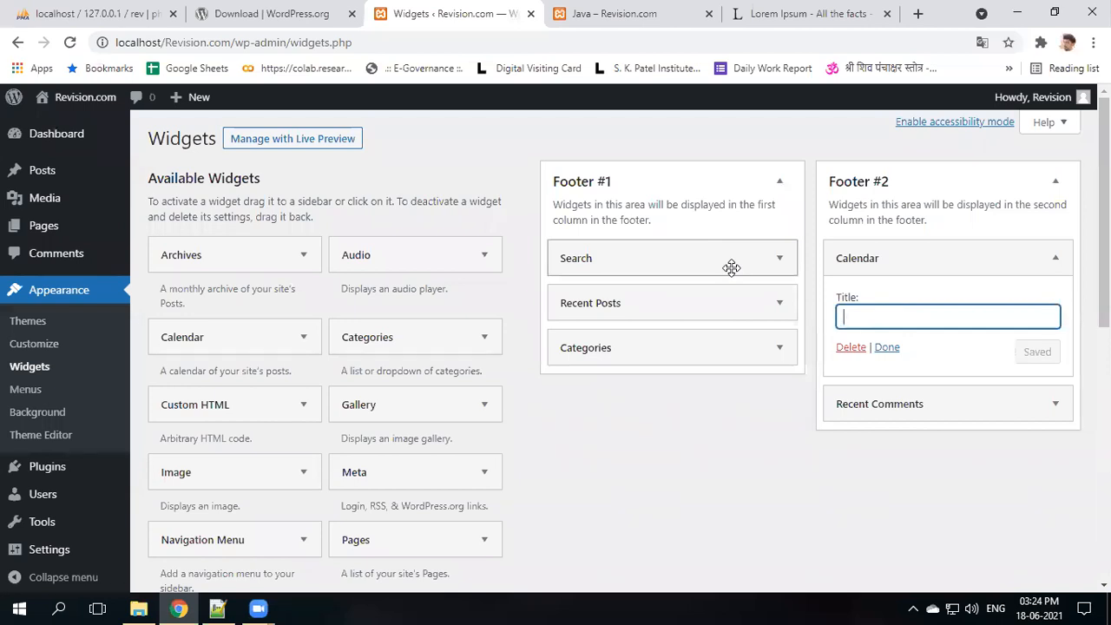
pyautogui.write('Tarikh')
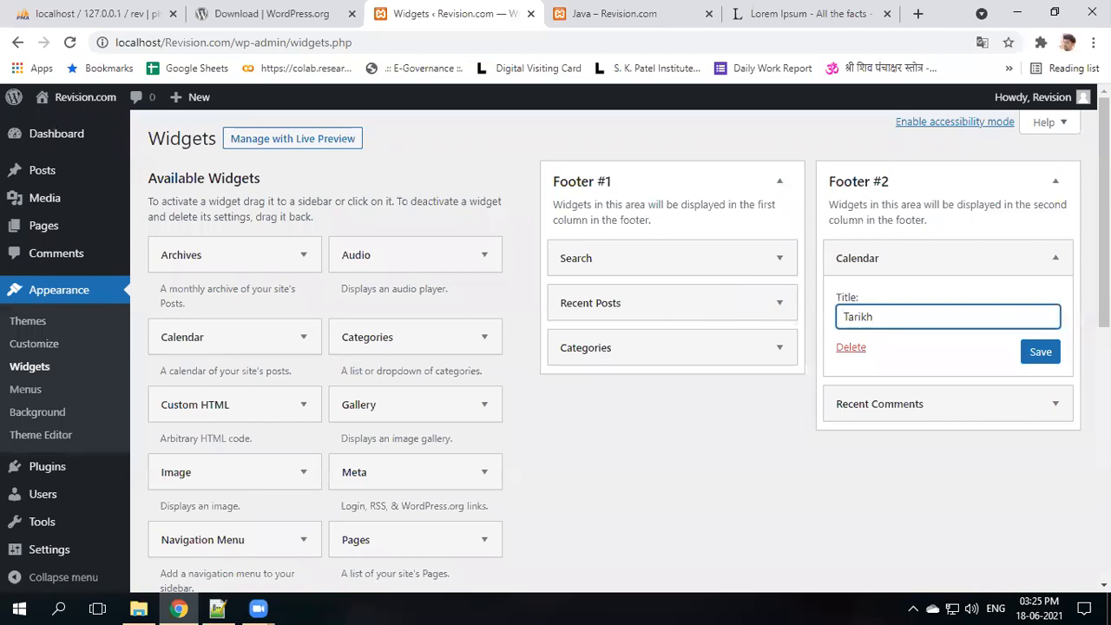
pyautogui.click(1039, 351)
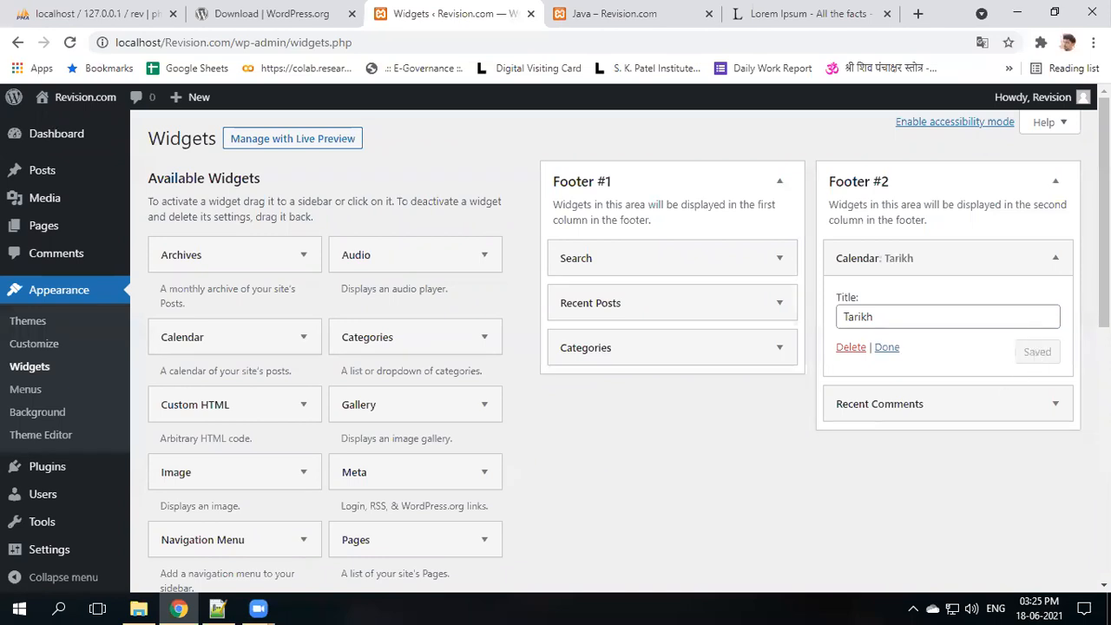
# - Reload the Java post and scroll to its footer to check the Tarikh calendar
pyautogui.click(607, 13)
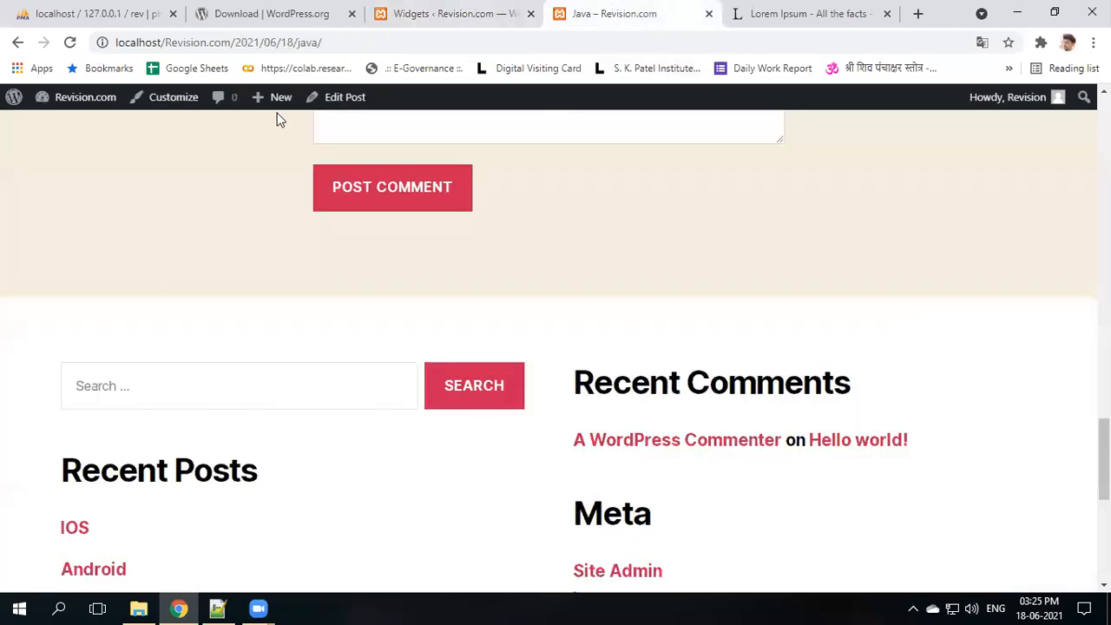
pyautogui.click(71, 42)
pyautogui.scroll(-2, 540, 434)
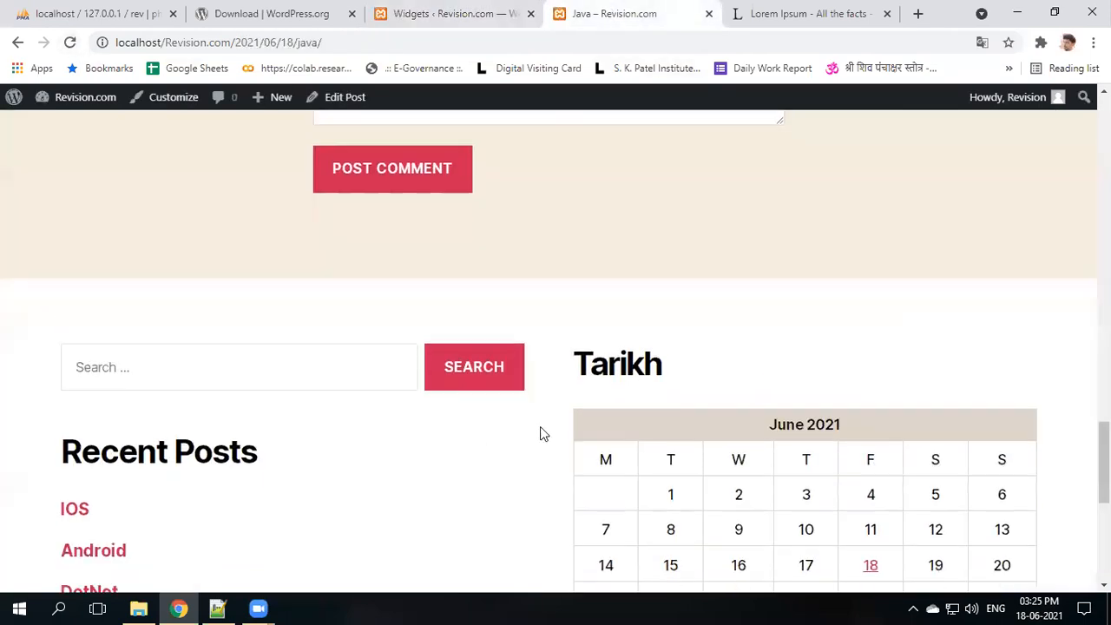
pyautogui.scroll(-1, 607, 252)
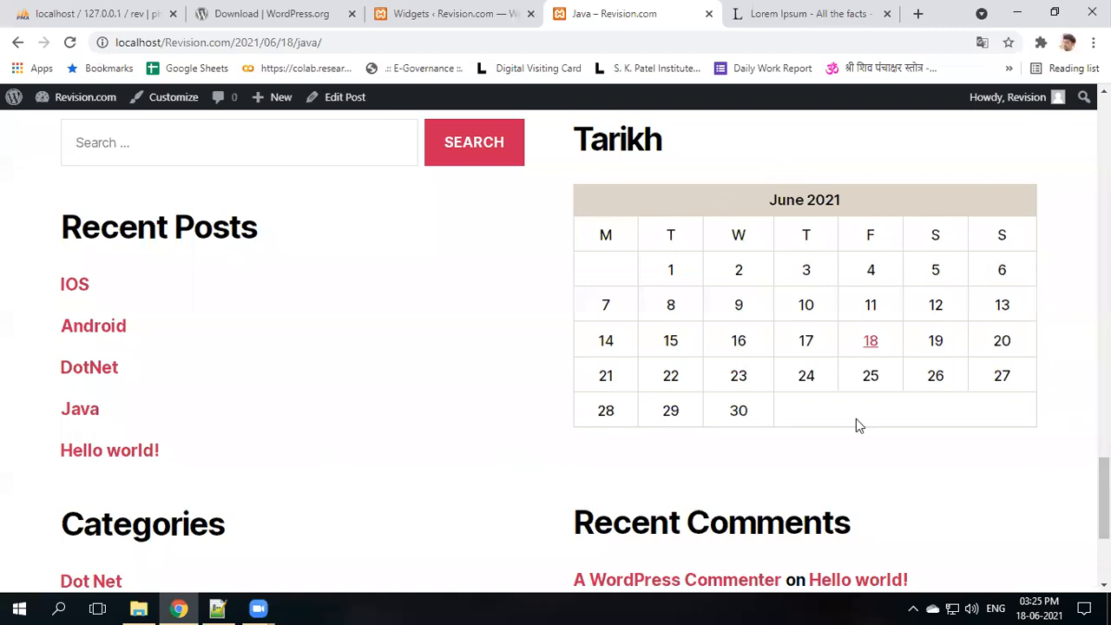
# - Glance at the widgets page, return to the Java post, and bring up the Notepad++ topic list
pyautogui.click(423, 7)
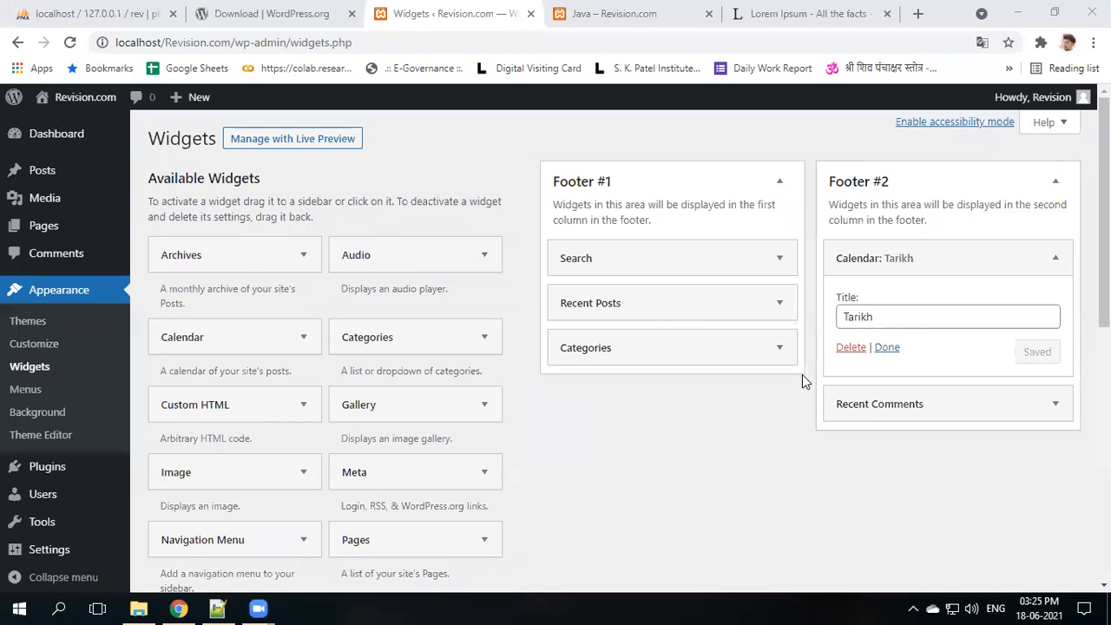
pyautogui.click(640, 10)
pyautogui.scroll(3, 454, 397)
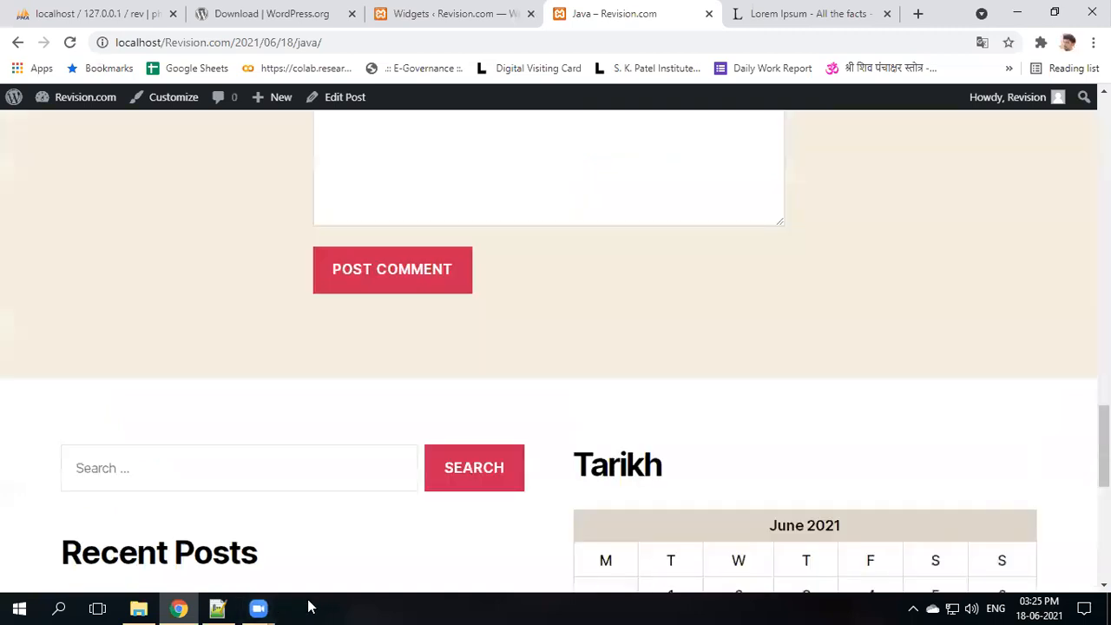
pyautogui.click(217, 607)
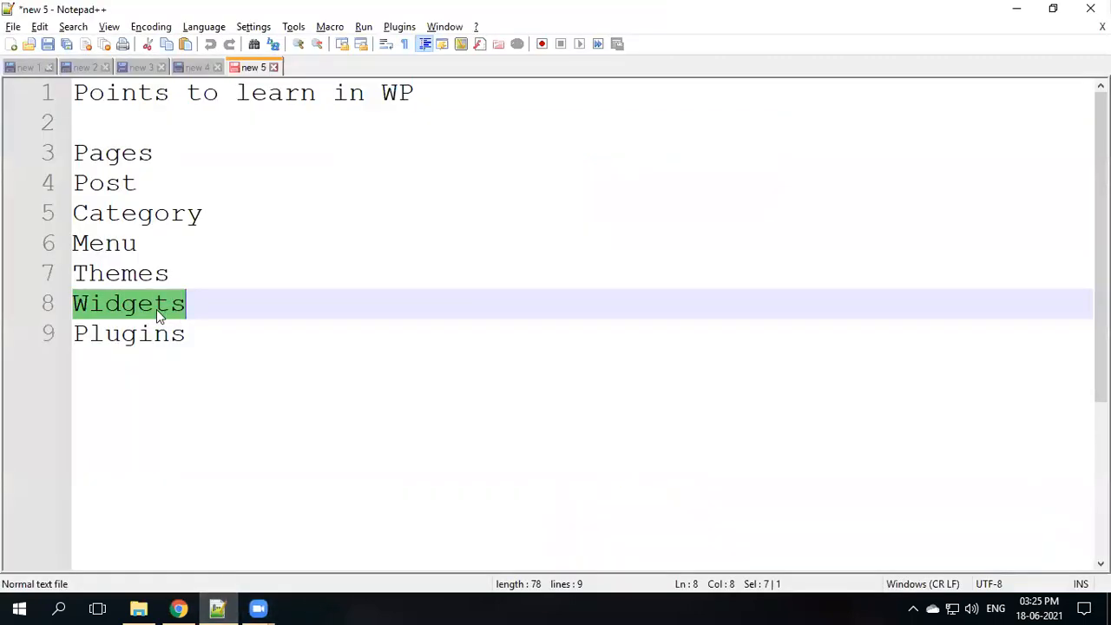
# - Select Plugins on line 9 of the Notepad++ topic list
pyautogui.doubleClick(145, 340)
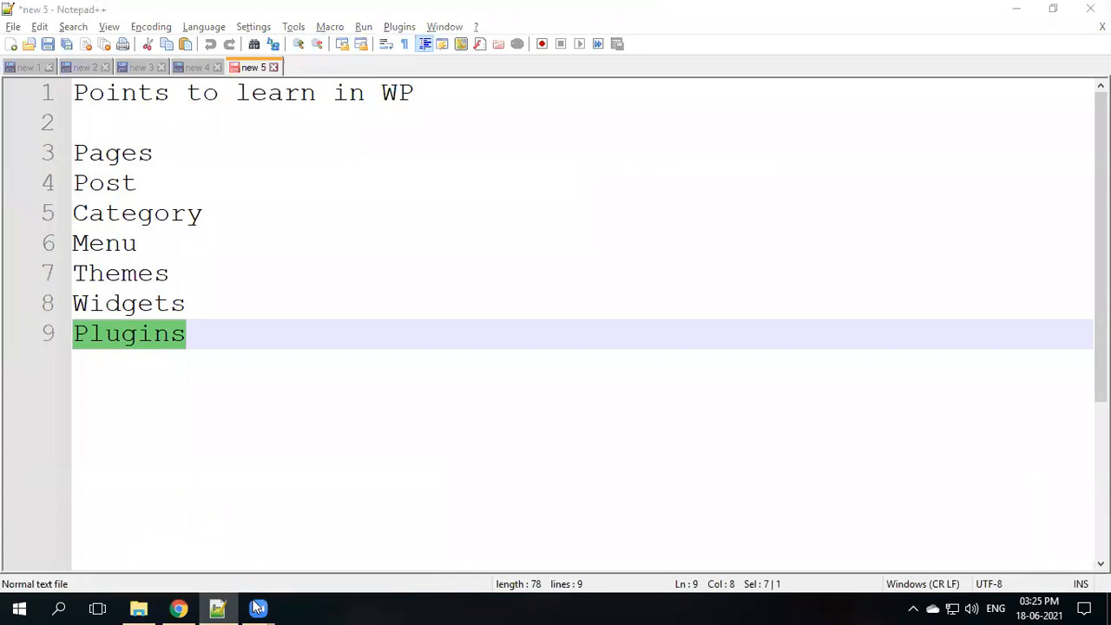
# - Return to Chrome's Widgets admin tab and open the Plugins page listing Akismet and Hello Dolly
pyautogui.click(178, 607)
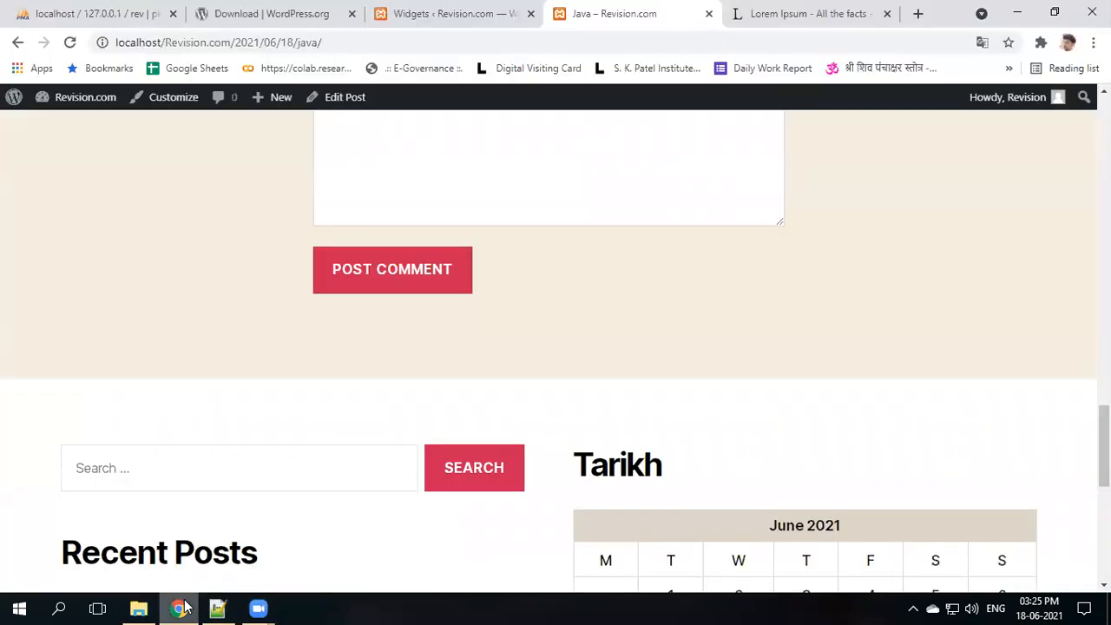
pyautogui.scroll(10, 578, 247)
pyautogui.scroll(10, 570, 271)
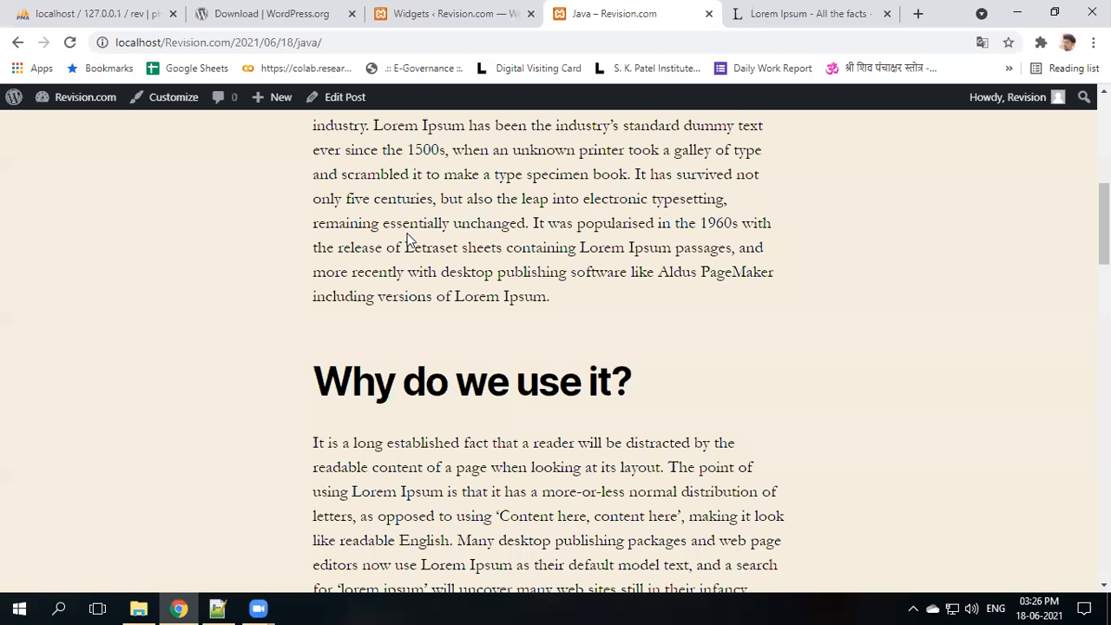
pyautogui.click(414, 11)
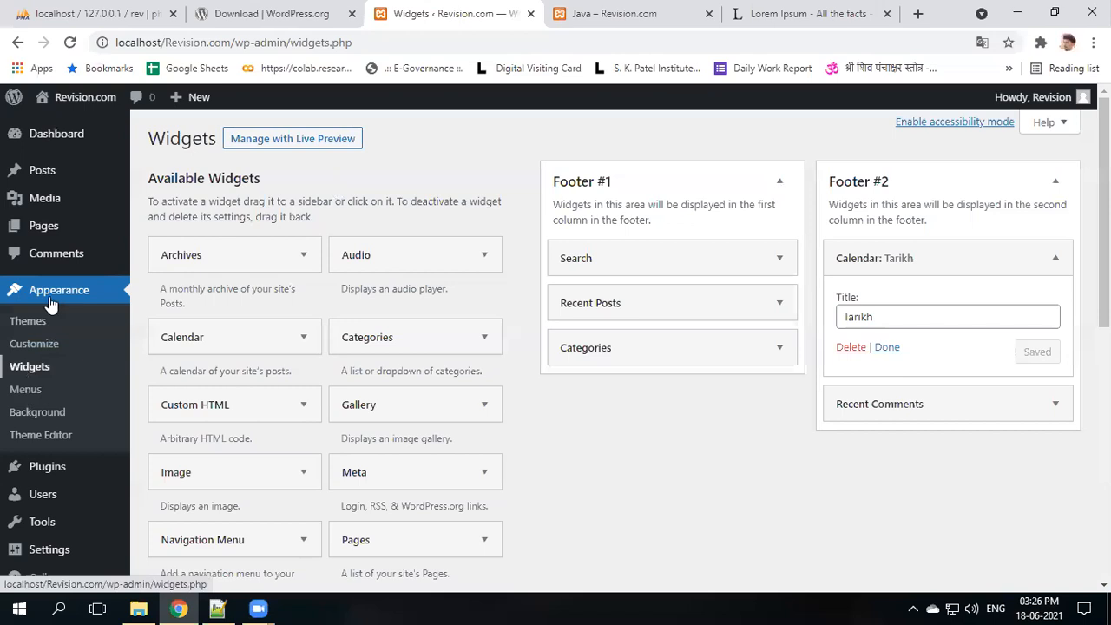
pyautogui.scroll(-1, 50, 295)
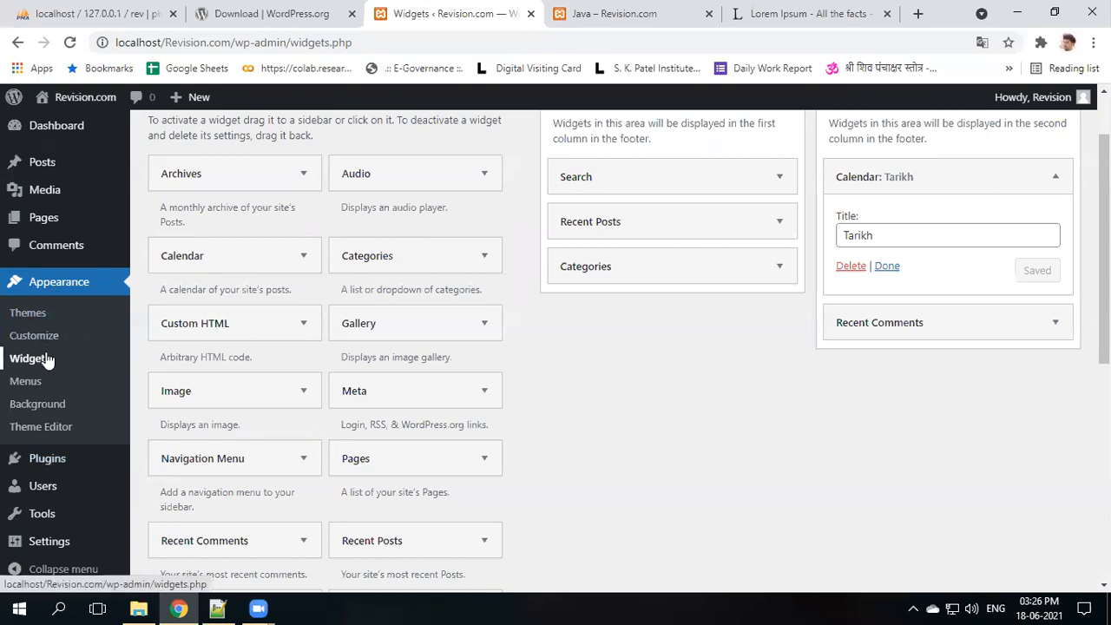
pyautogui.click(54, 466)
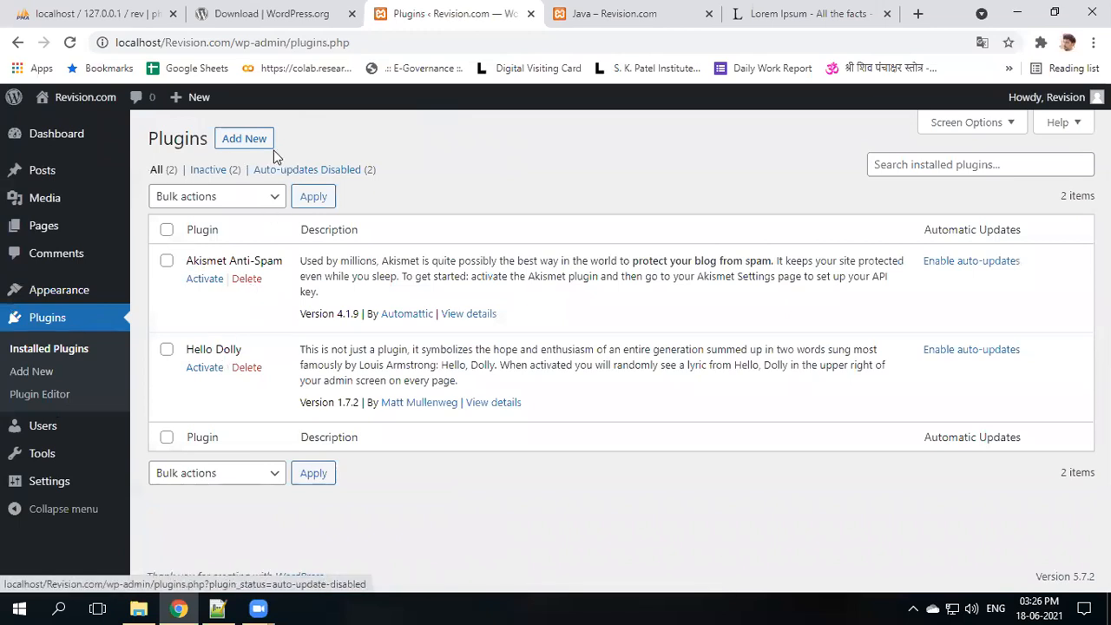
pyautogui.click(243, 141)
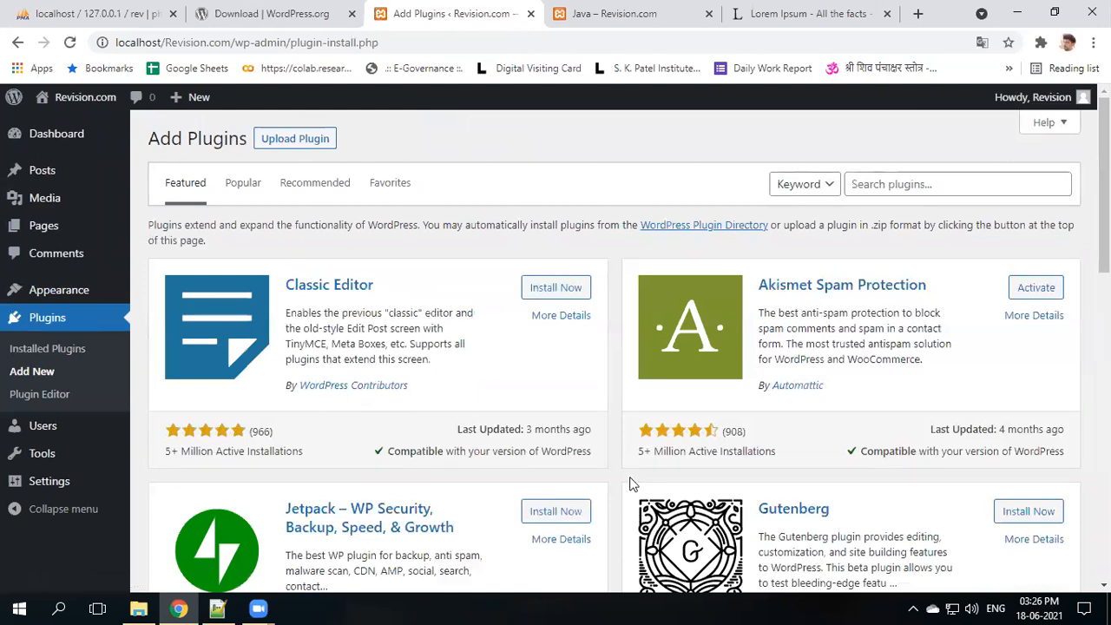
pyautogui.click(966, 184)
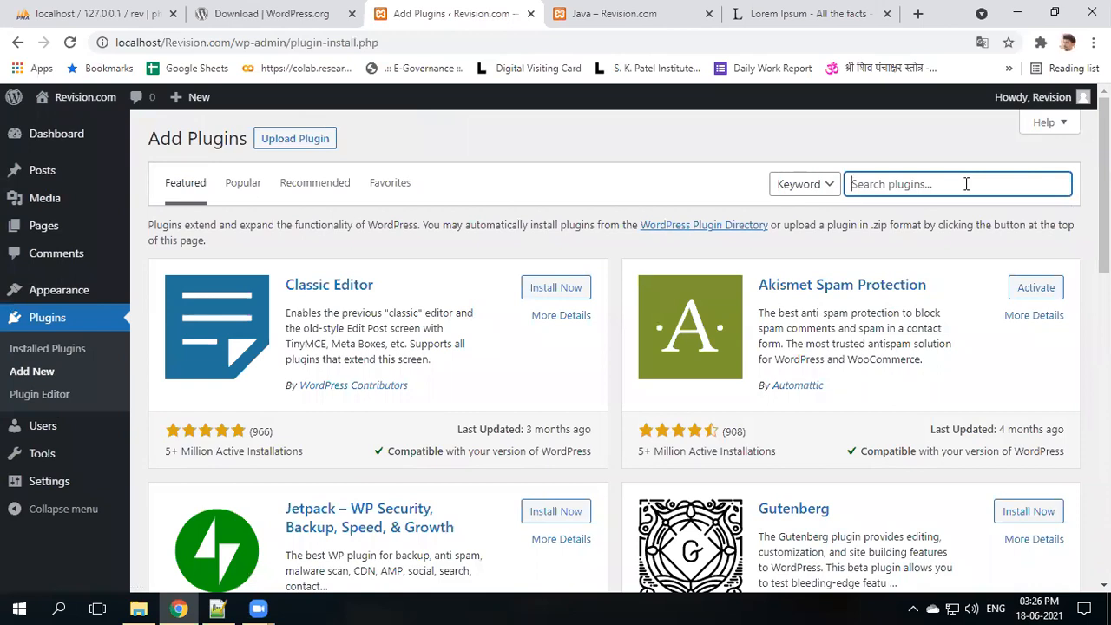
pyautogui.write('student management')
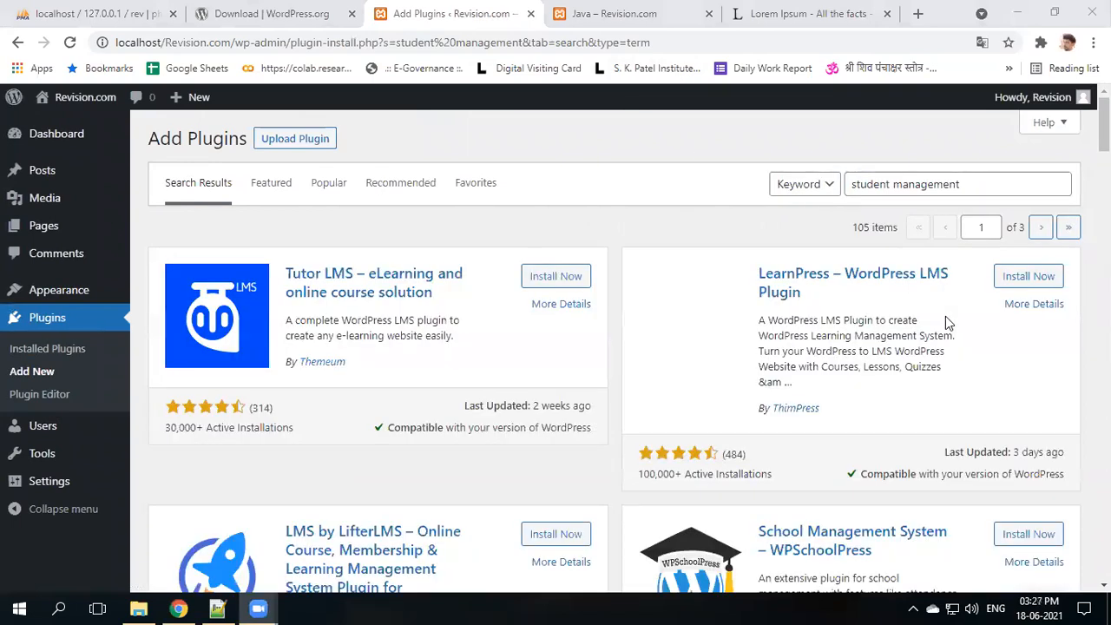
pyautogui.scroll(-1, 628, 291)
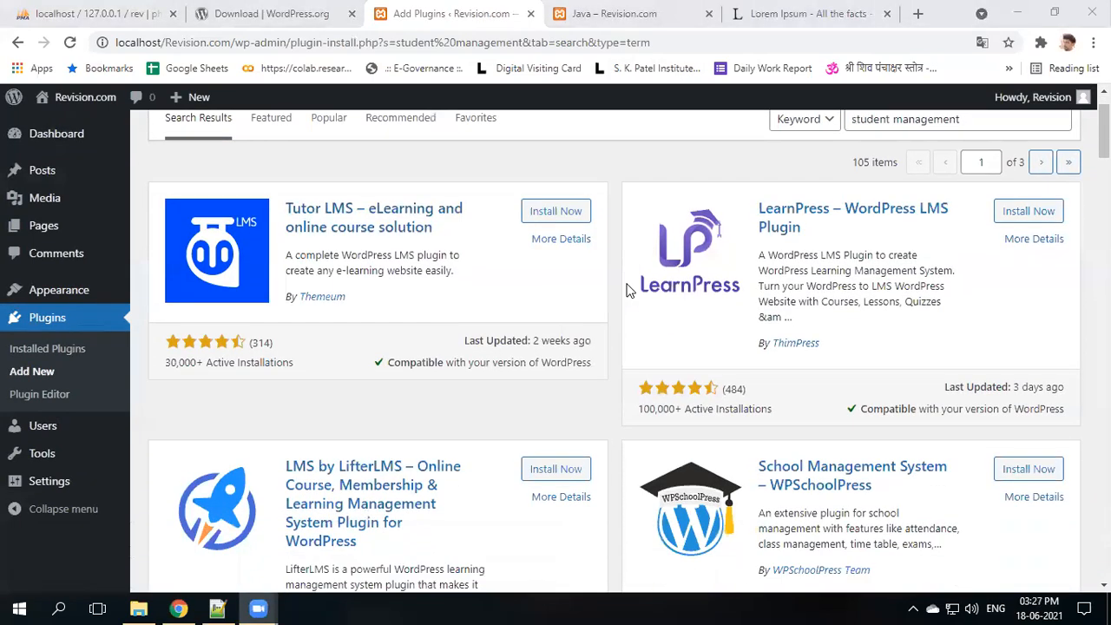
pyautogui.scroll(-2, 629, 291)
pyautogui.scroll(3, 636, 331)
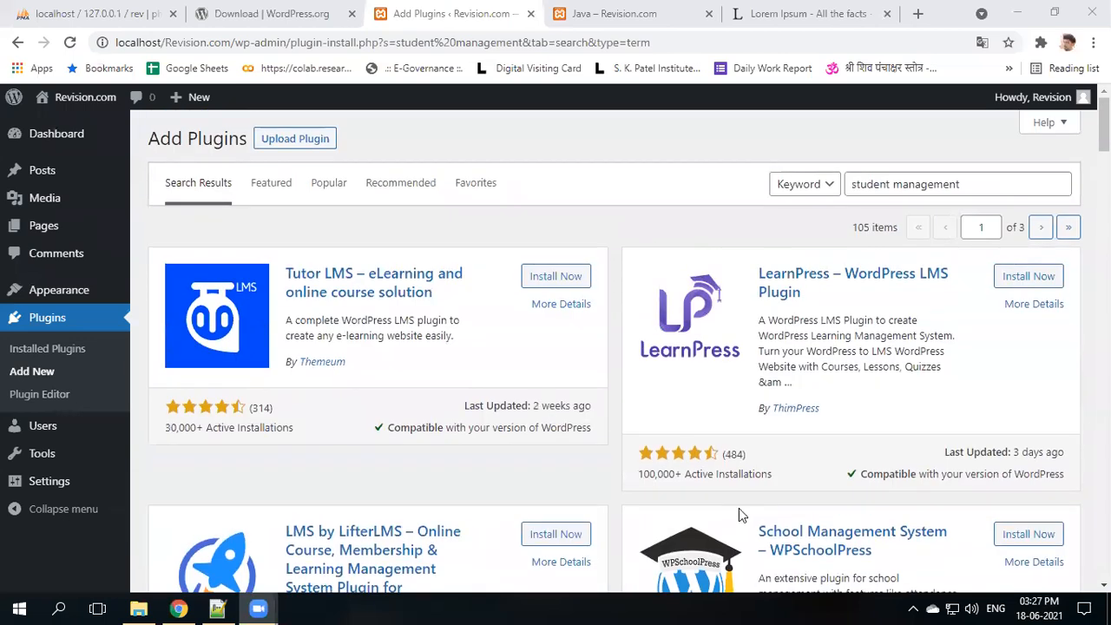
pyautogui.scroll(-2, 670, 245)
pyautogui.scroll(1, 555, 208)
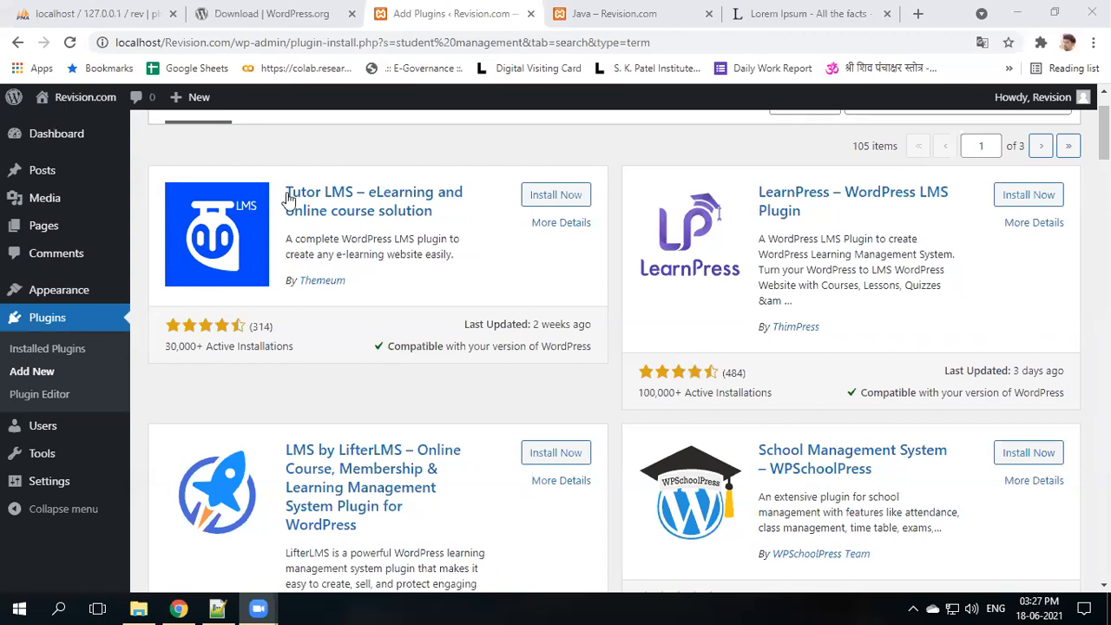
pyautogui.click(325, 199)
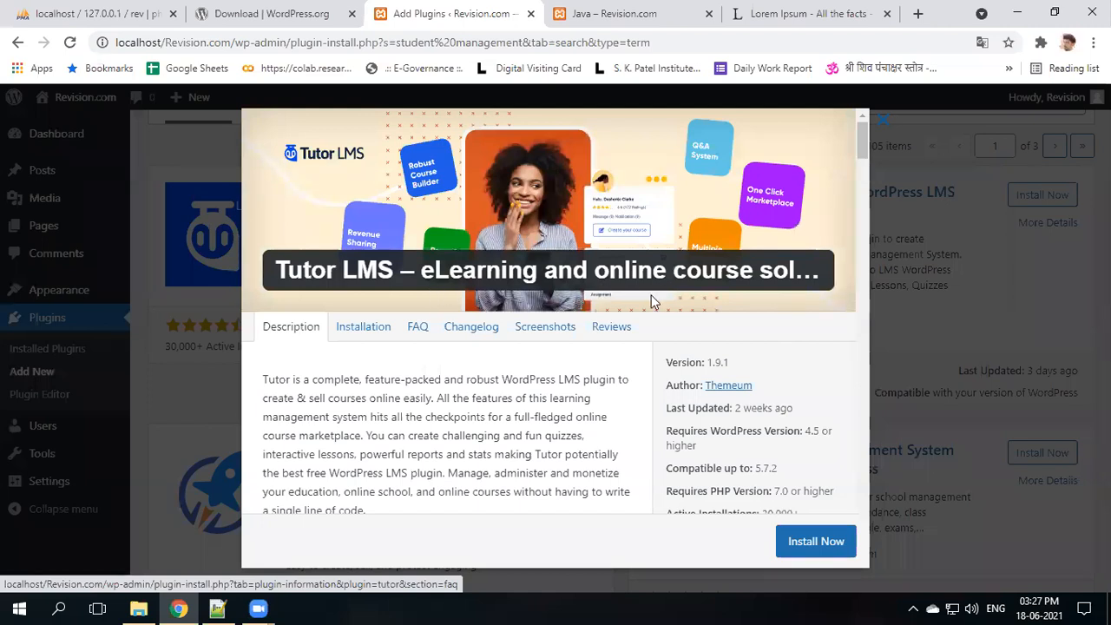
pyautogui.click(366, 323)
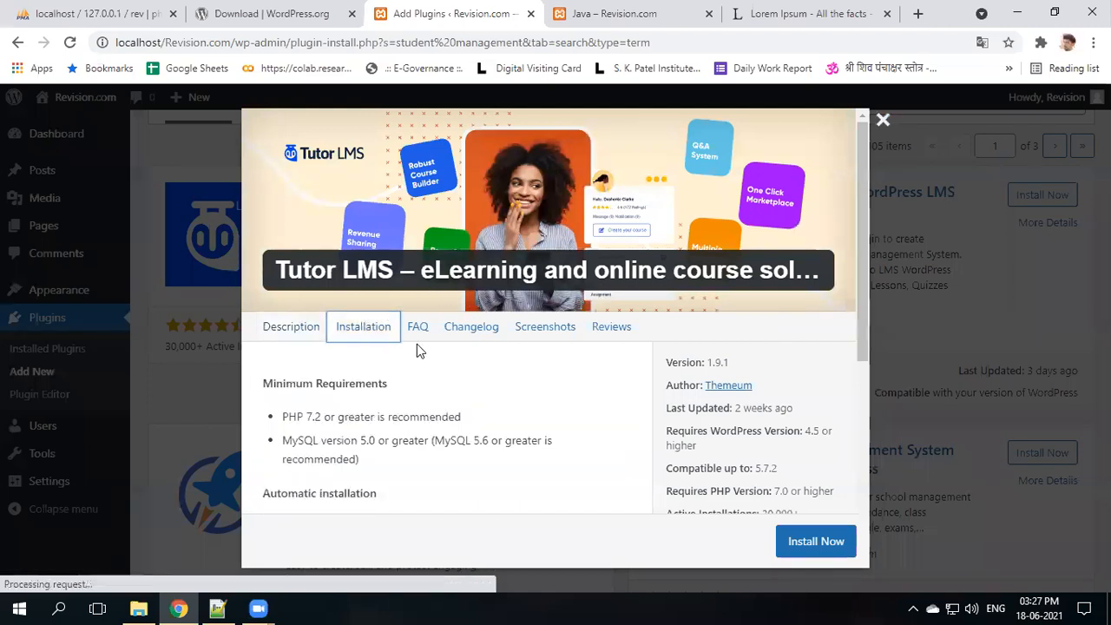
pyautogui.click(417, 326)
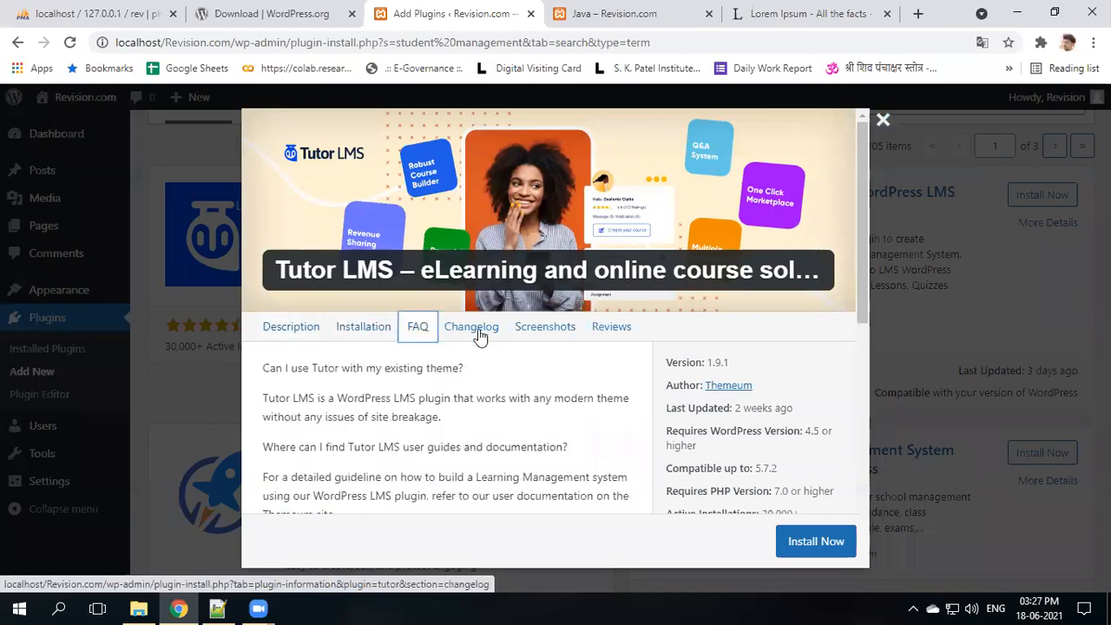
pyautogui.click(479, 334)
pyautogui.click(549, 333)
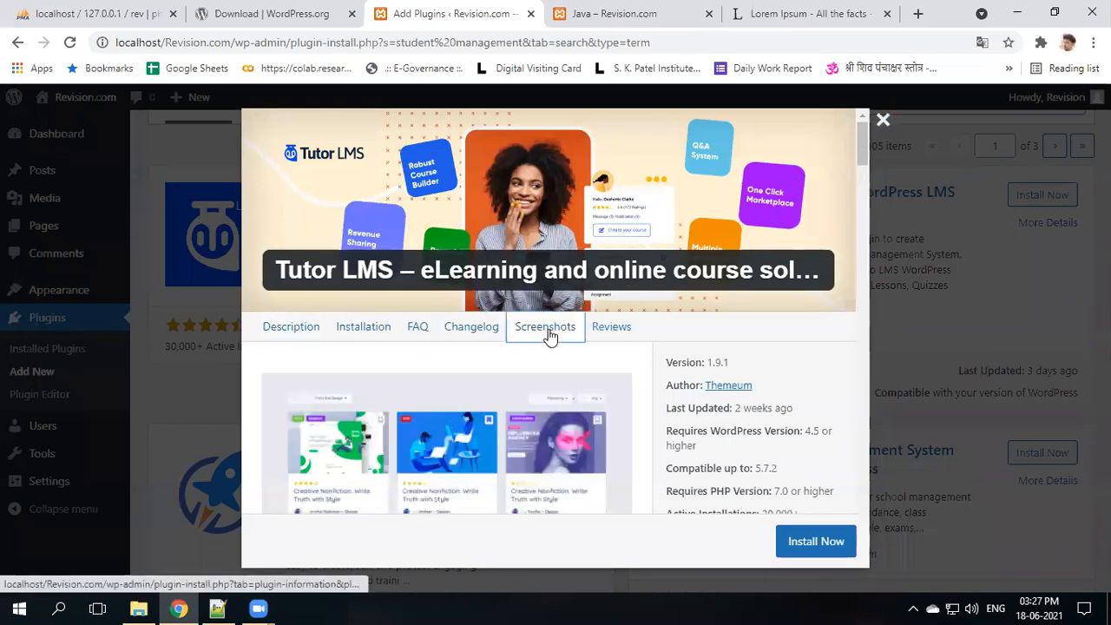
pyautogui.click(621, 334)
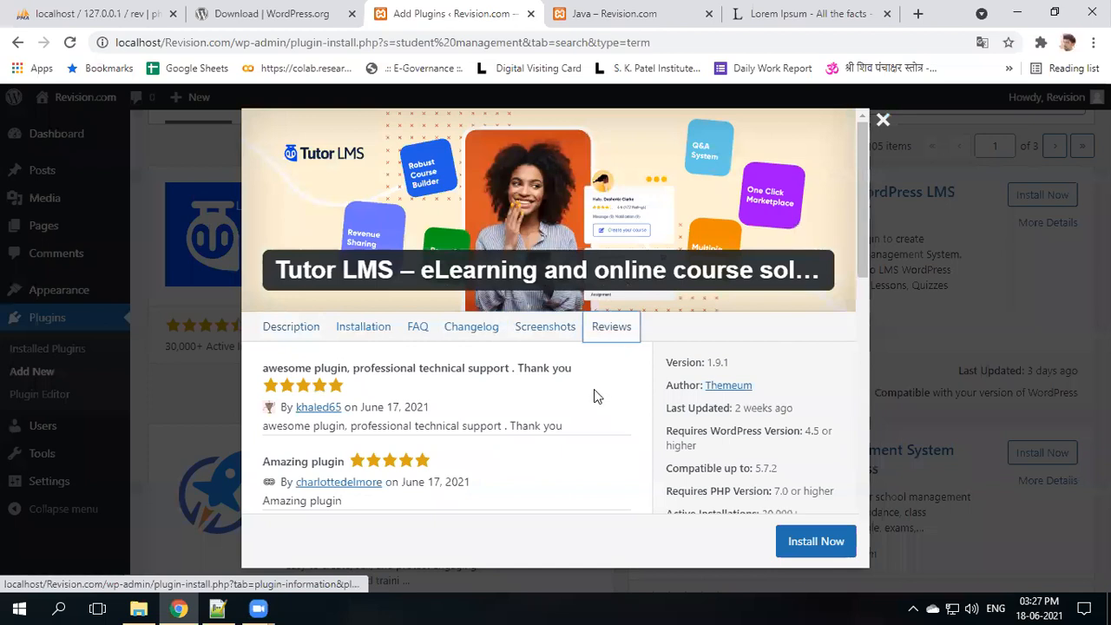
pyautogui.click(294, 333)
pyautogui.scroll(-10, 392, 380)
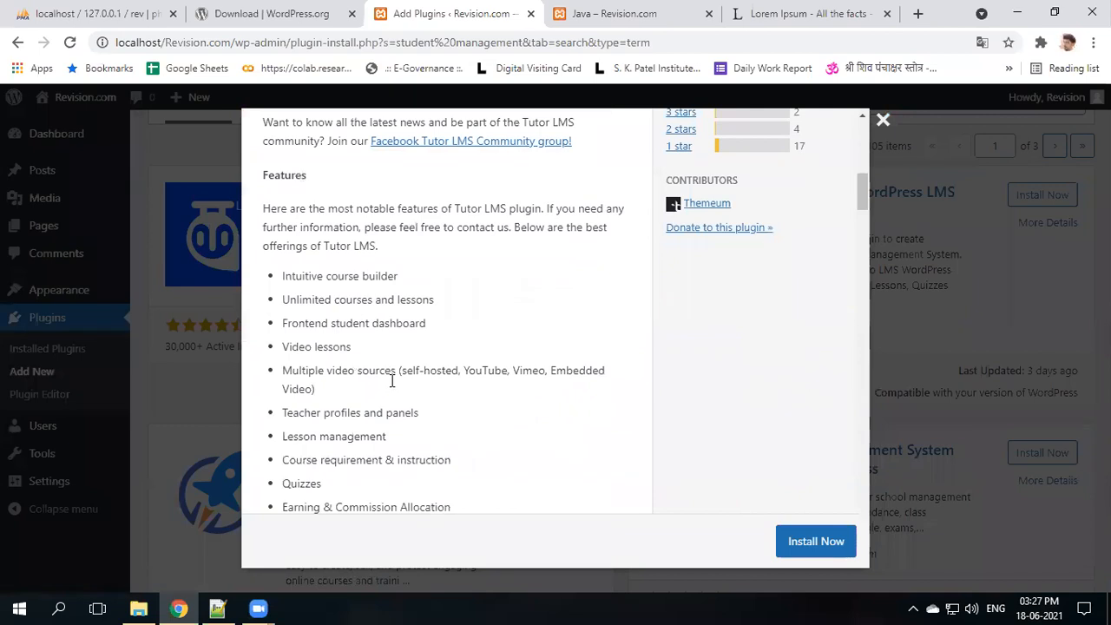
pyautogui.scroll(10, 392, 380)
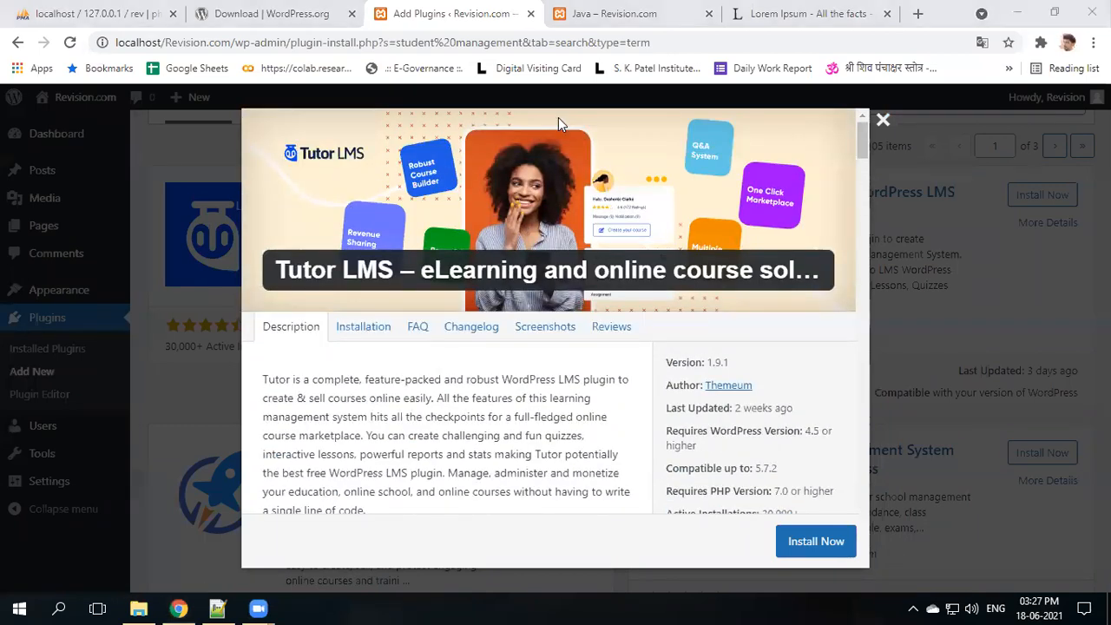
pyautogui.click(882, 120)
pyautogui.scroll(1, 704, 371)
pyautogui.tripleClick(979, 181)
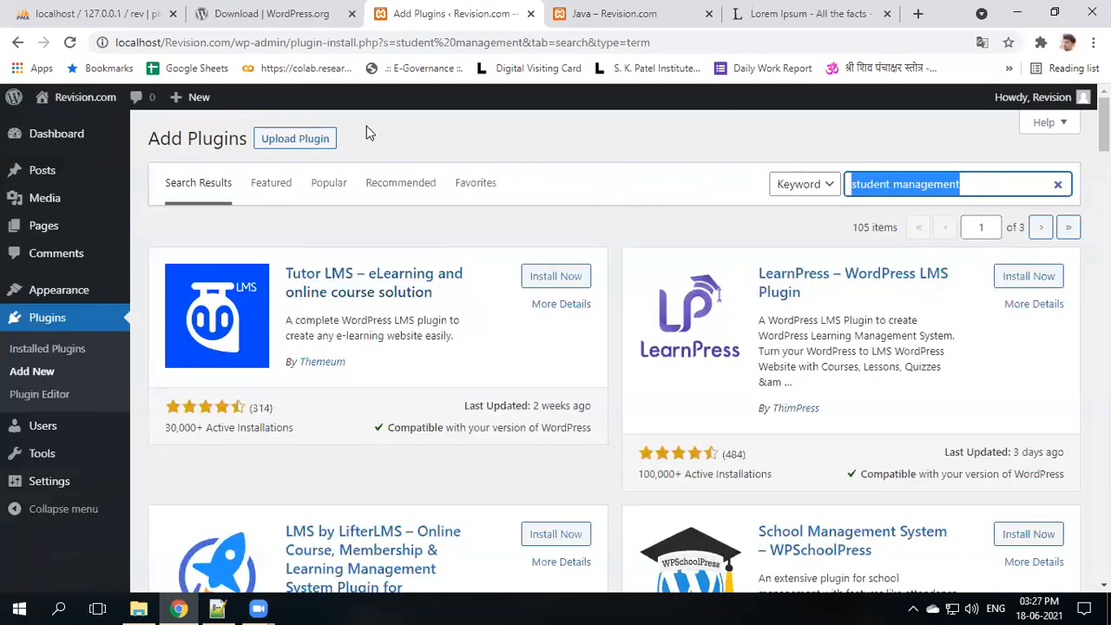
# - Search plugins for 'contact form', then install and activate Contact Form 7 5.4.1
pyautogui.write('contact form 7')
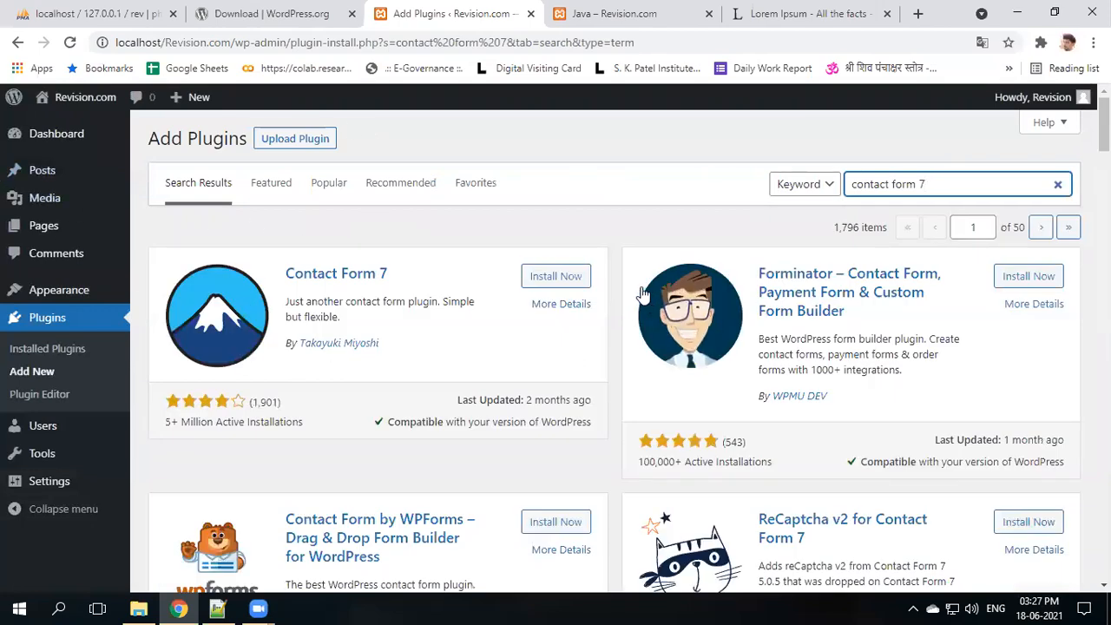
pyautogui.click(571, 280)
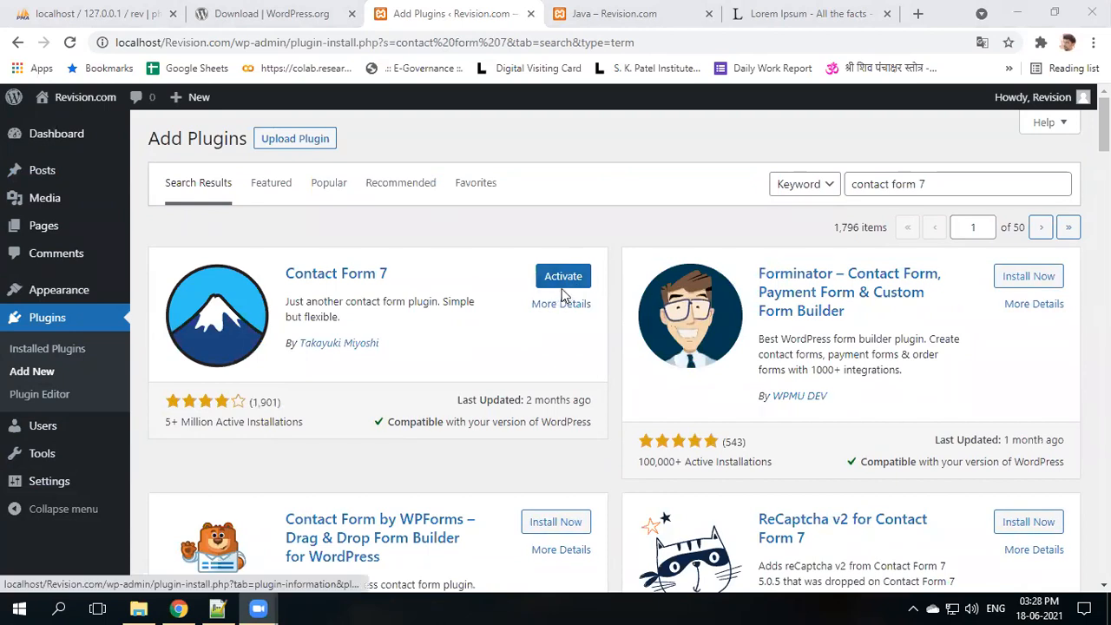
pyautogui.click(563, 278)
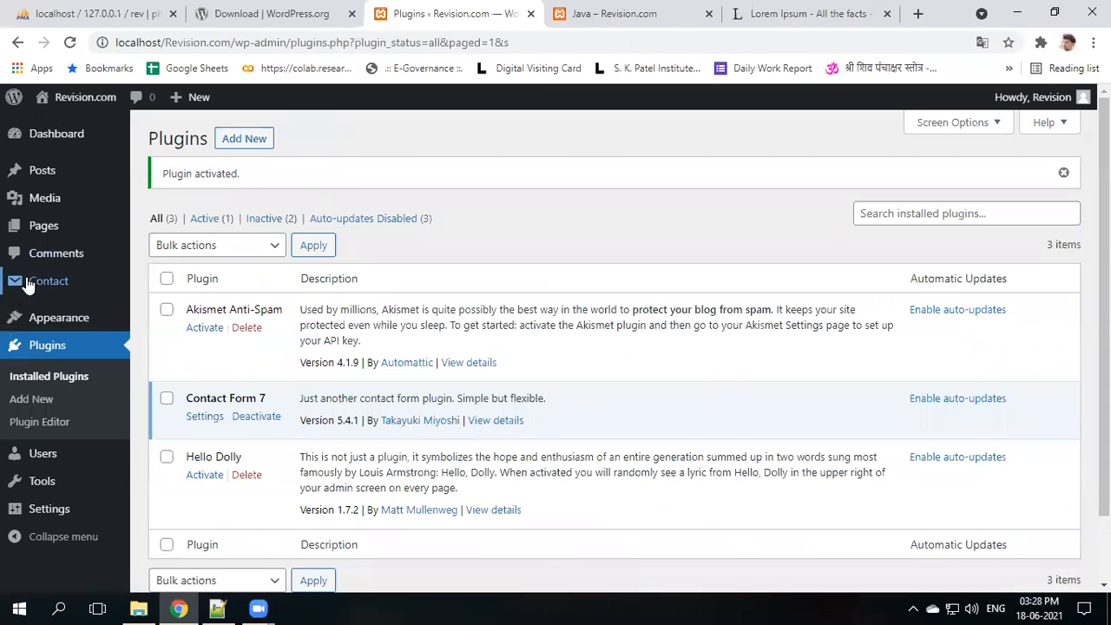
# - Create a new contact form titled 'My testing form' and save it
pyautogui.moveTo(47, 281)
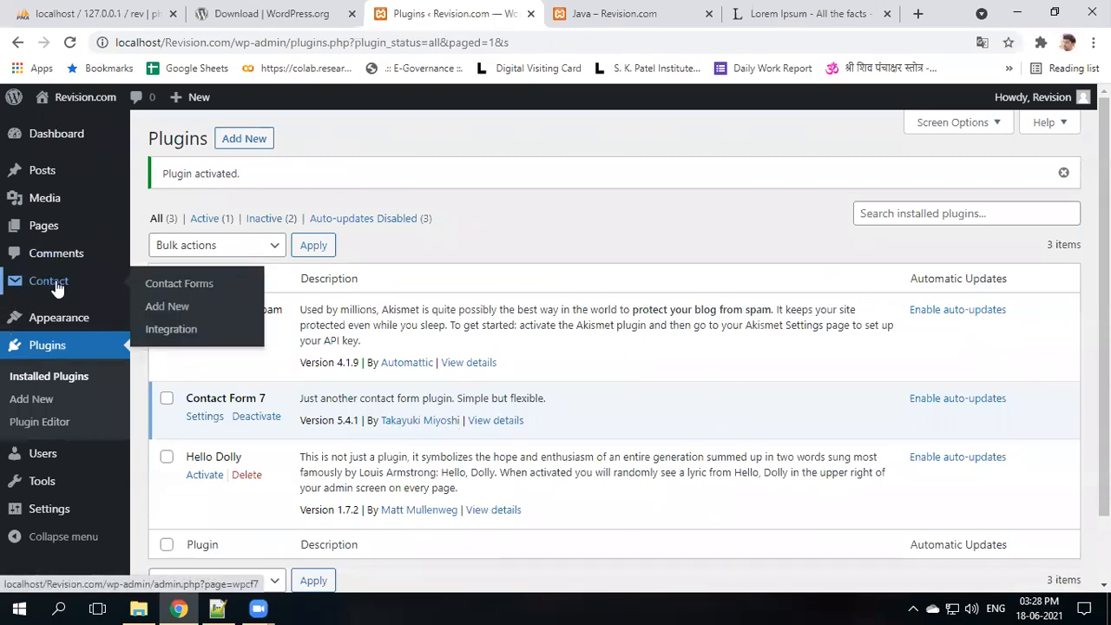
pyautogui.click(55, 282)
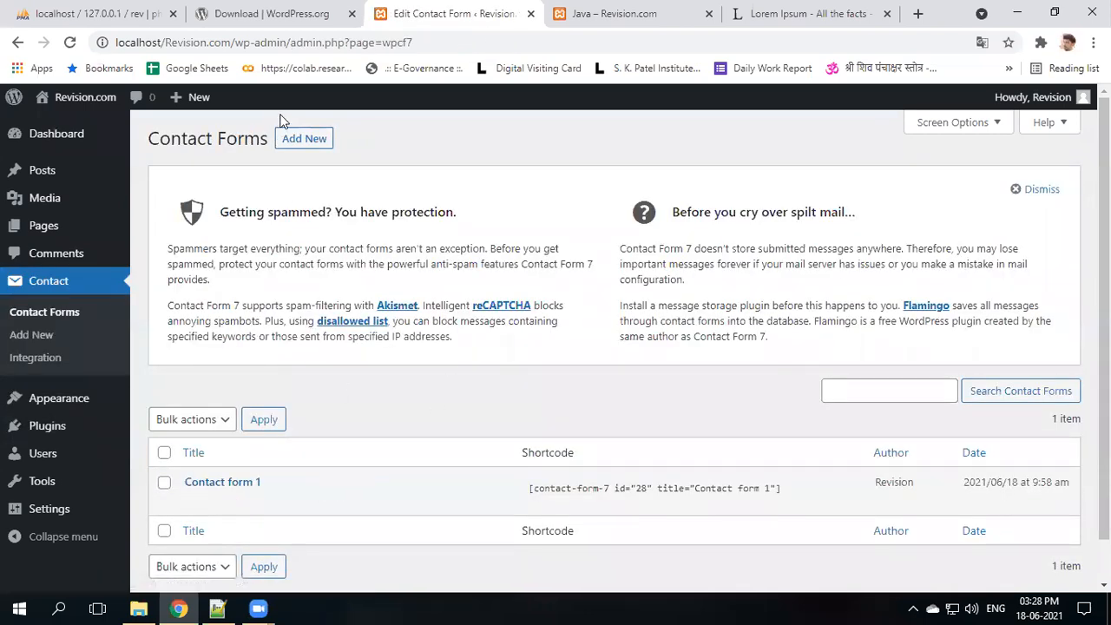
pyautogui.click(306, 139)
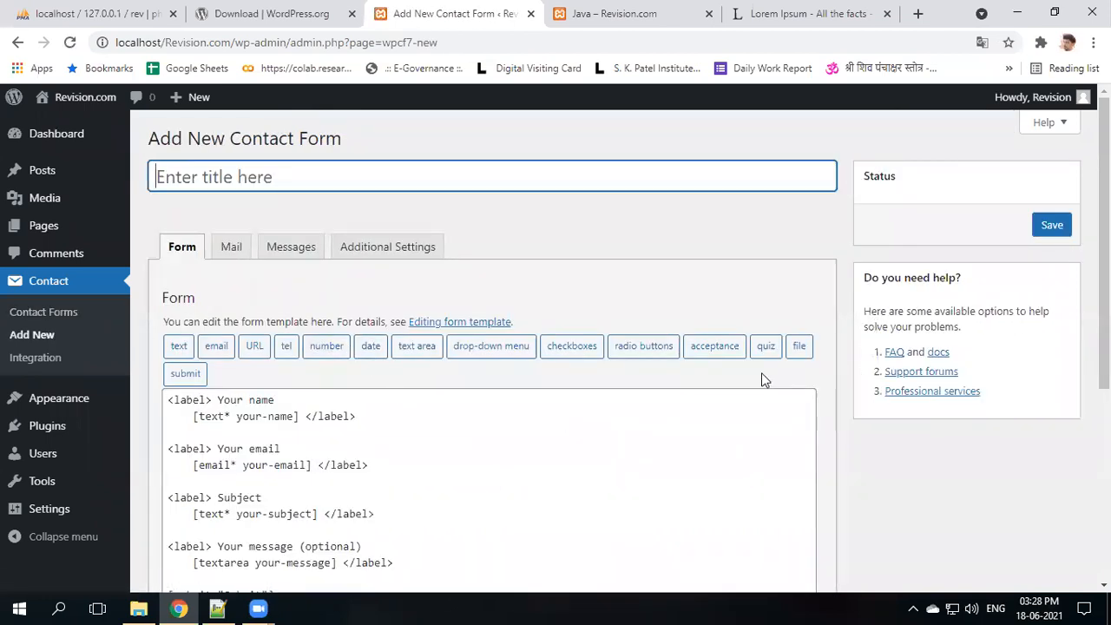
pyautogui.write('M')
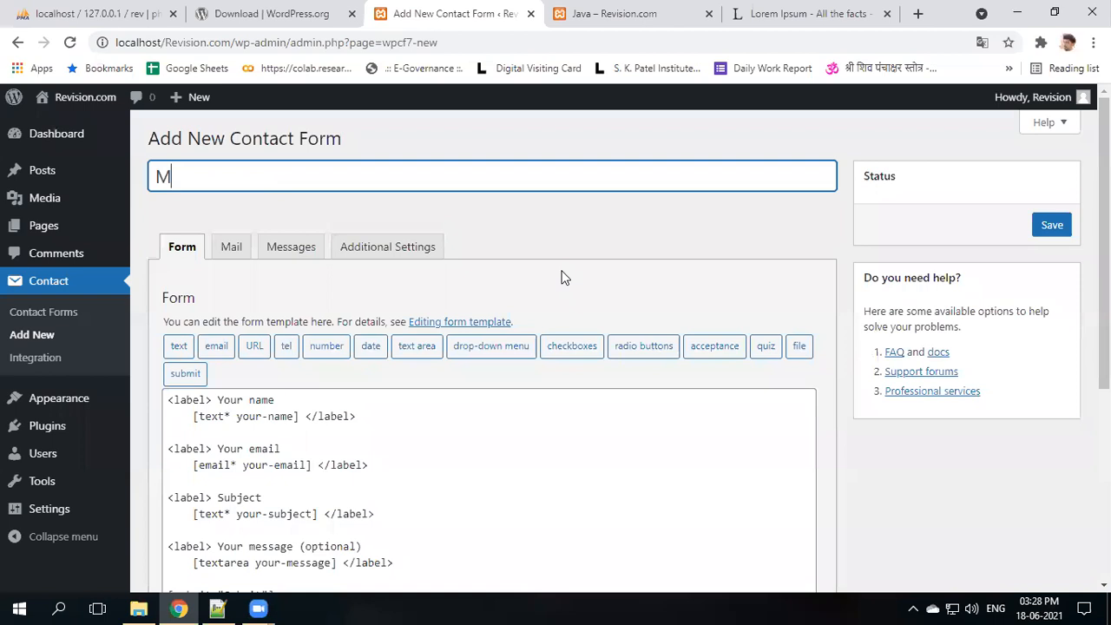
pyautogui.write('y testing form')
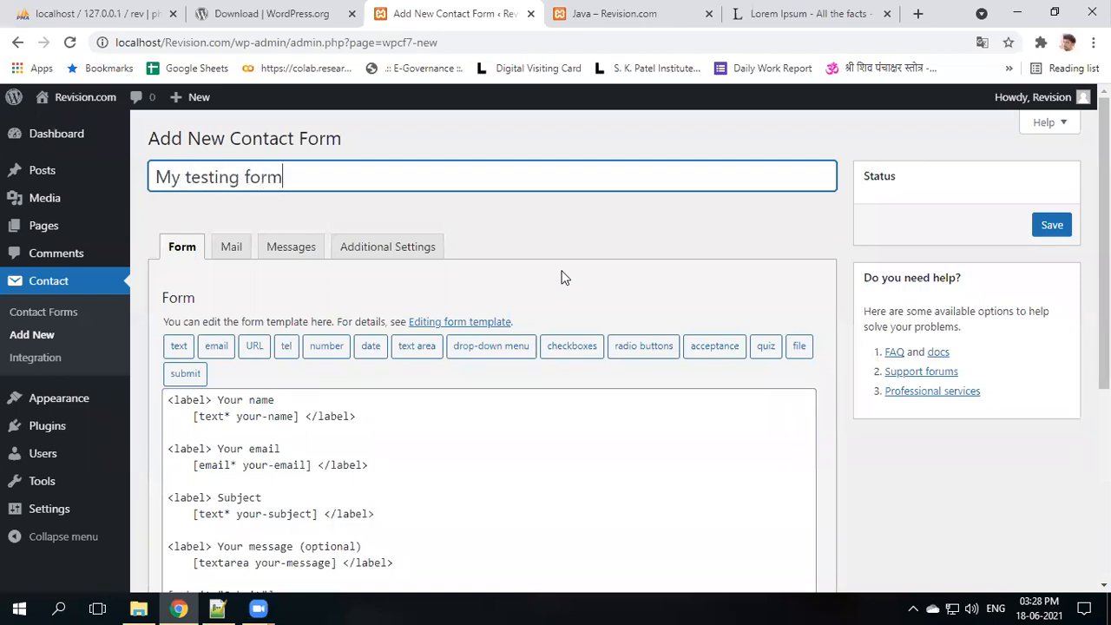
pyautogui.scroll(-3, 421, 374)
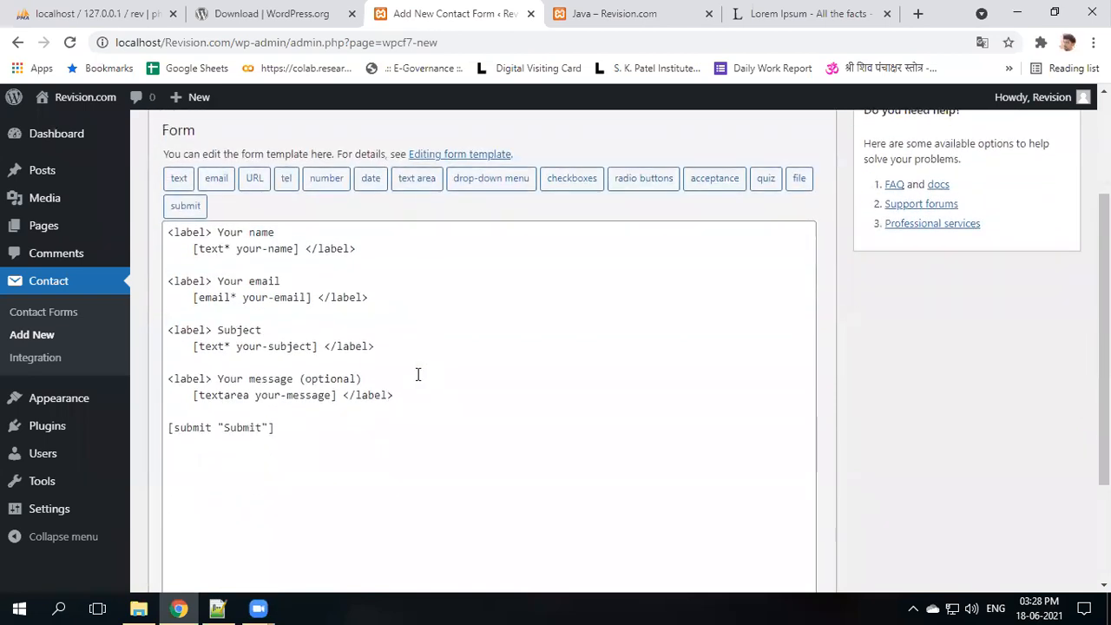
pyautogui.scroll(3, 420, 417)
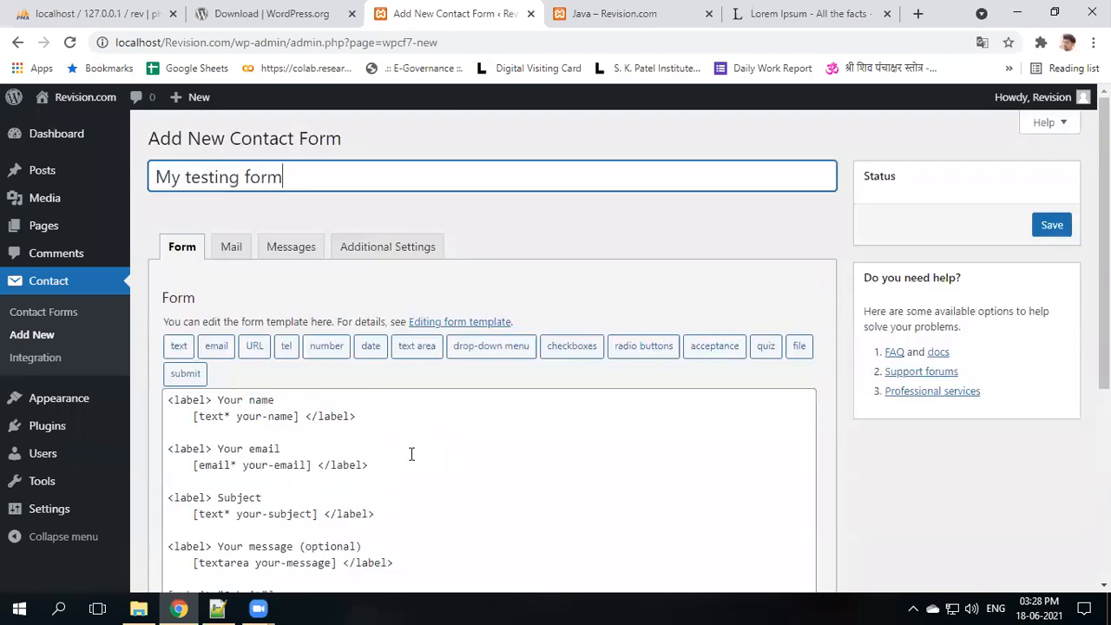
pyautogui.click(1046, 226)
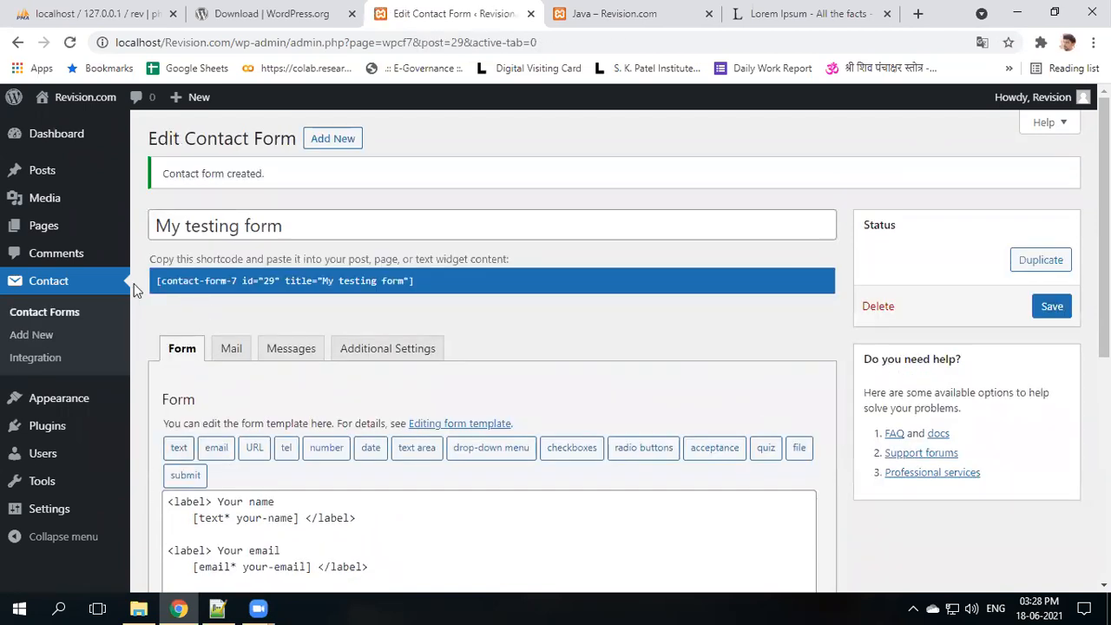
# - Copy Contact form 1's shortcode from the Contact Forms list, then open Pages
pyautogui.click(44, 282)
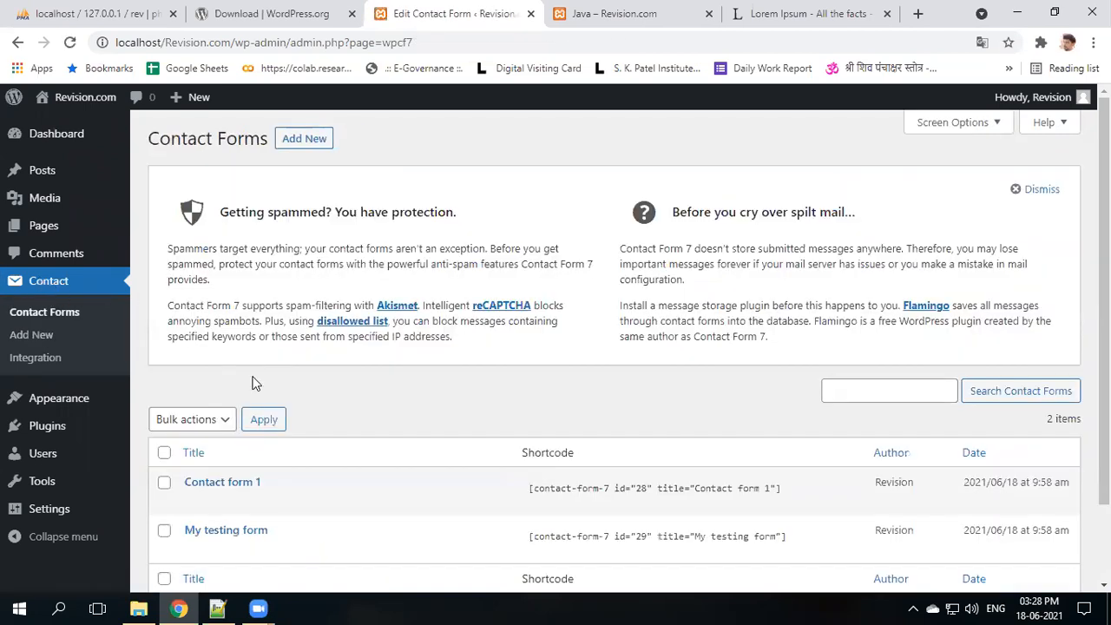
pyautogui.scroll(-1, 252, 383)
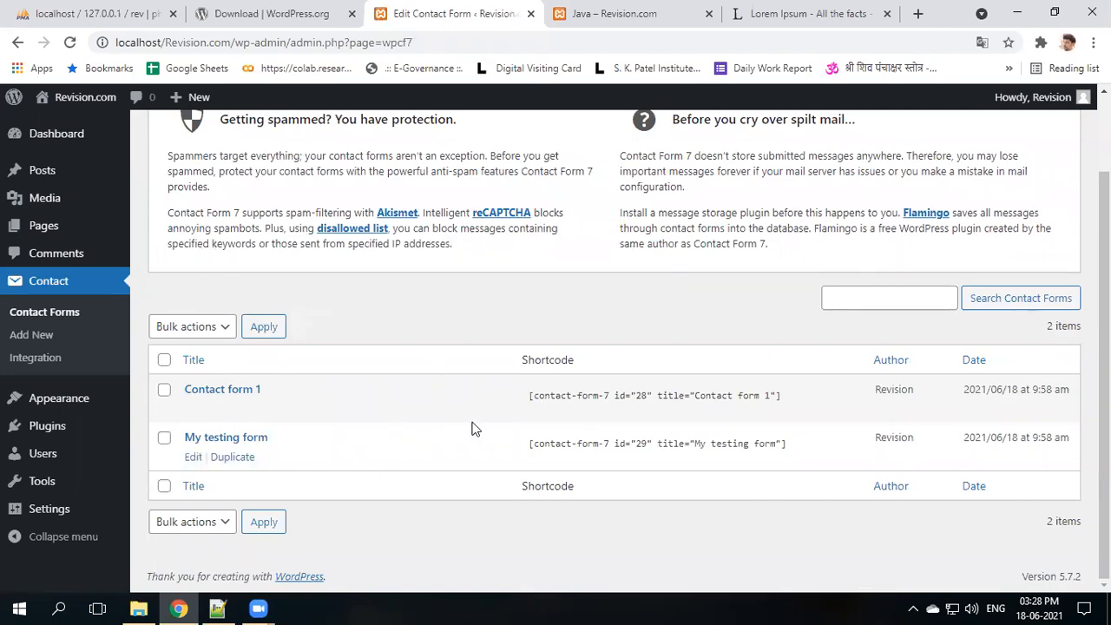
pyautogui.click(554, 401)
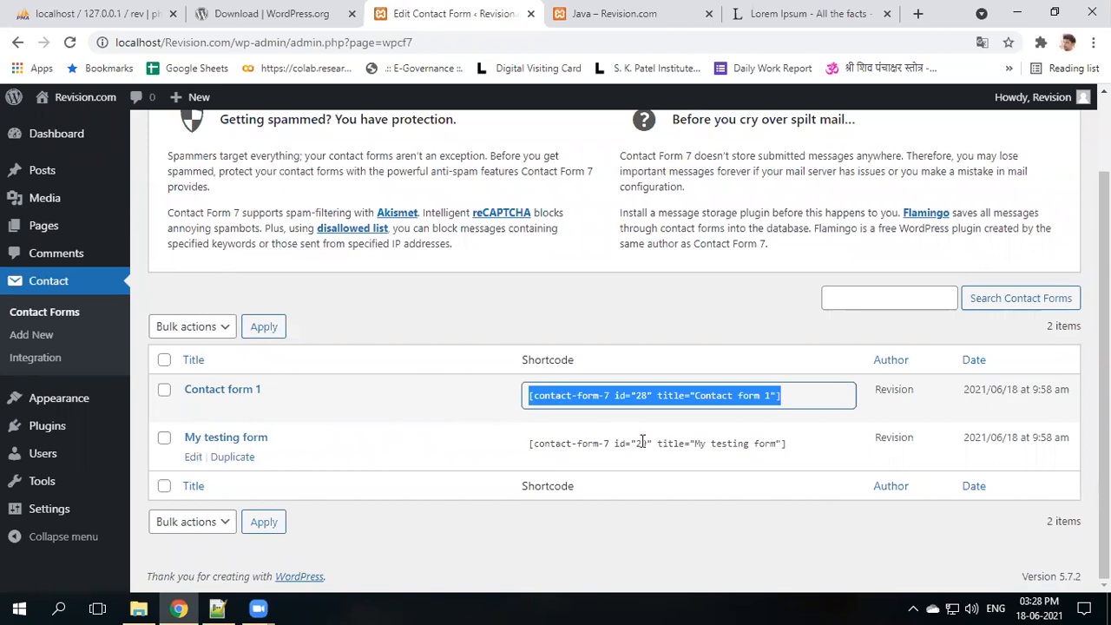
pyautogui.click(37, 226)
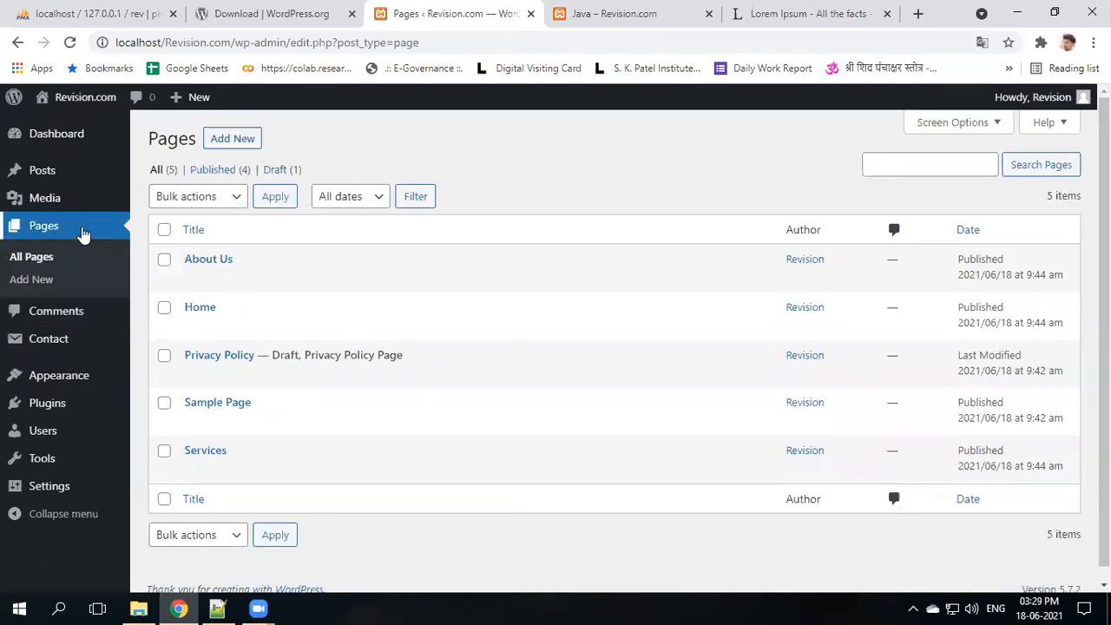
# - Create a 'Contact Us' page, paste in Contact form 1, and publish it
pyautogui.click(229, 138)
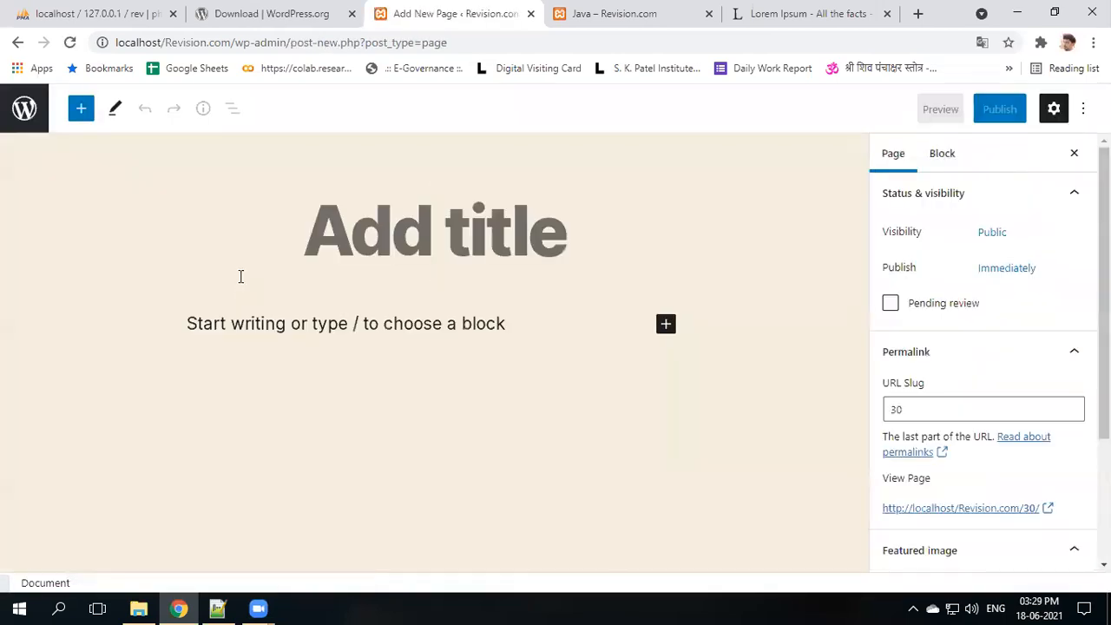
pyautogui.write('Contact')
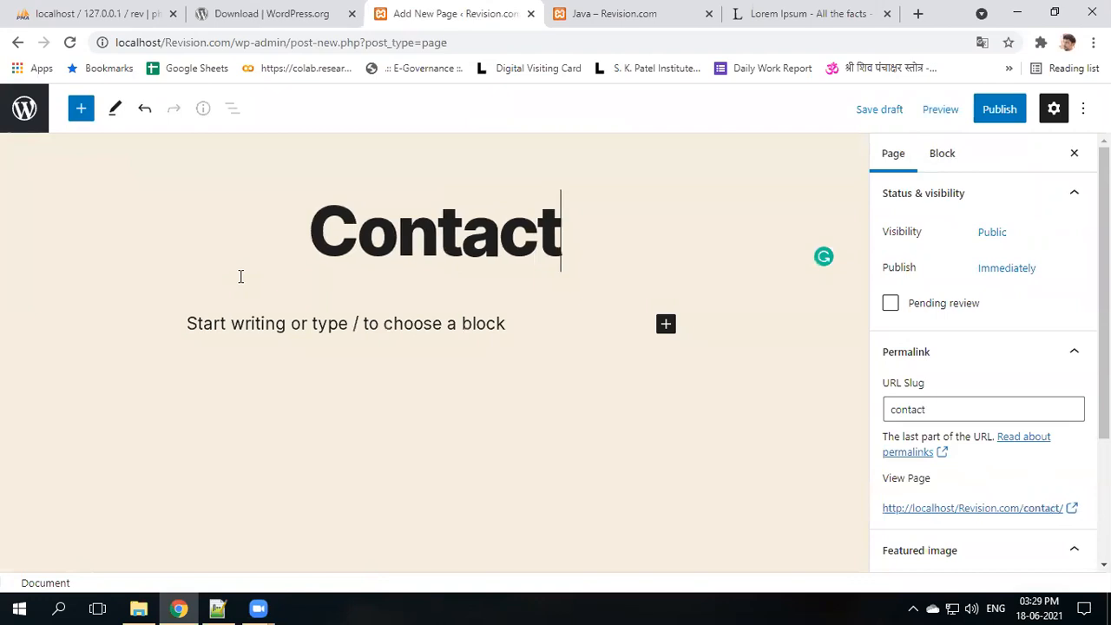
pyautogui.write(' Us')
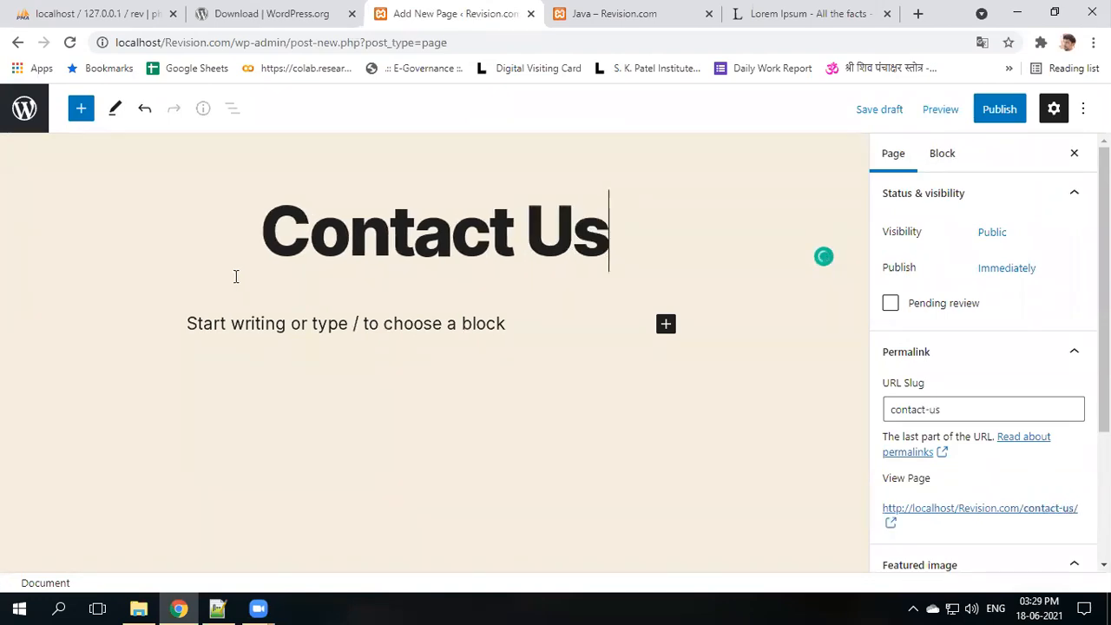
pyautogui.click(248, 327)
pyautogui.hotkey('ctrl', 'v')
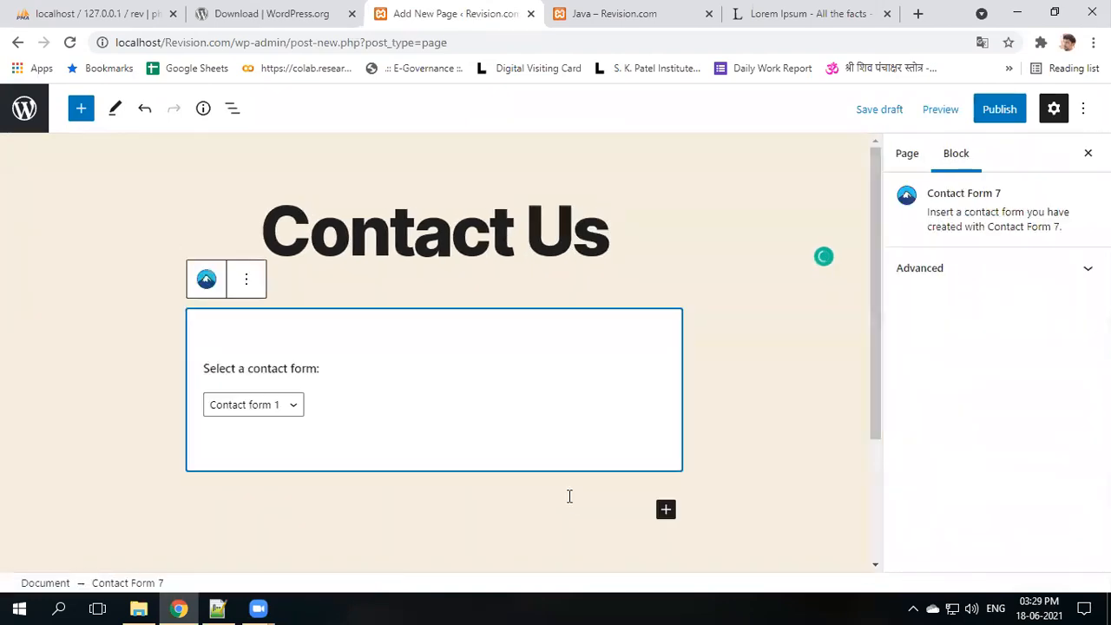
pyautogui.click(1000, 113)
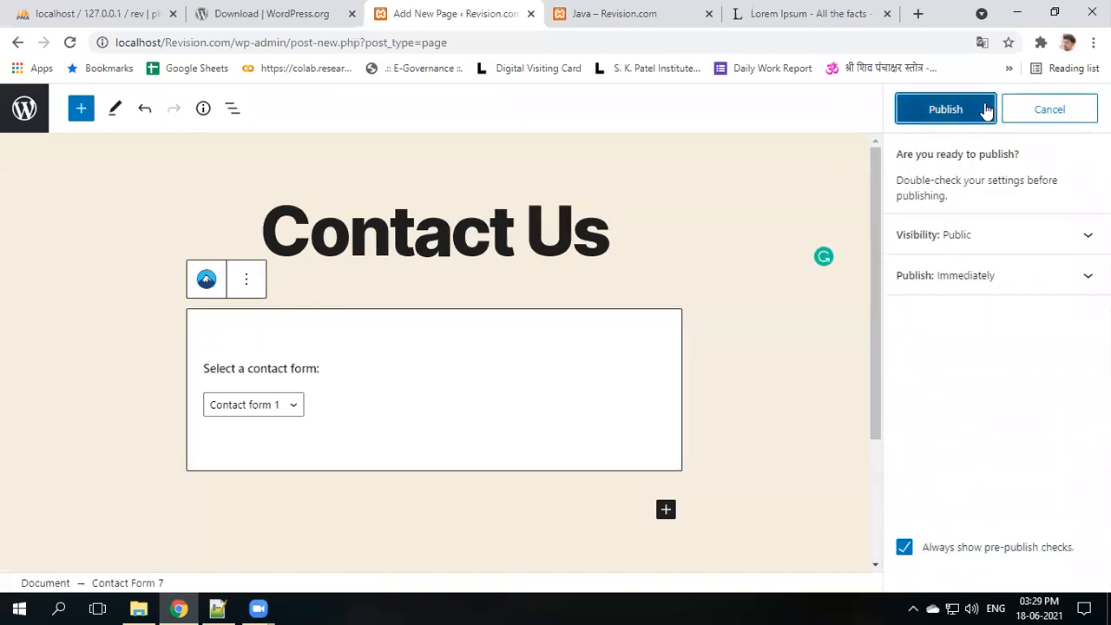
pyautogui.click(987, 112)
# - Reload the Java post to check the site, then go back to the All Pages list
pyautogui.click(568, 7)
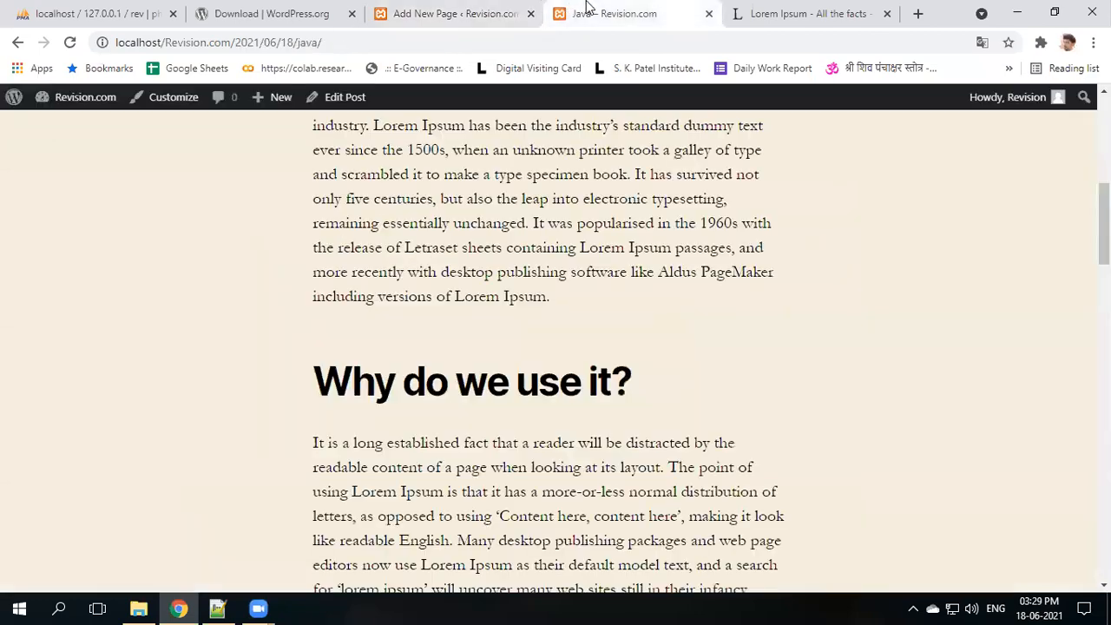
pyautogui.click(69, 42)
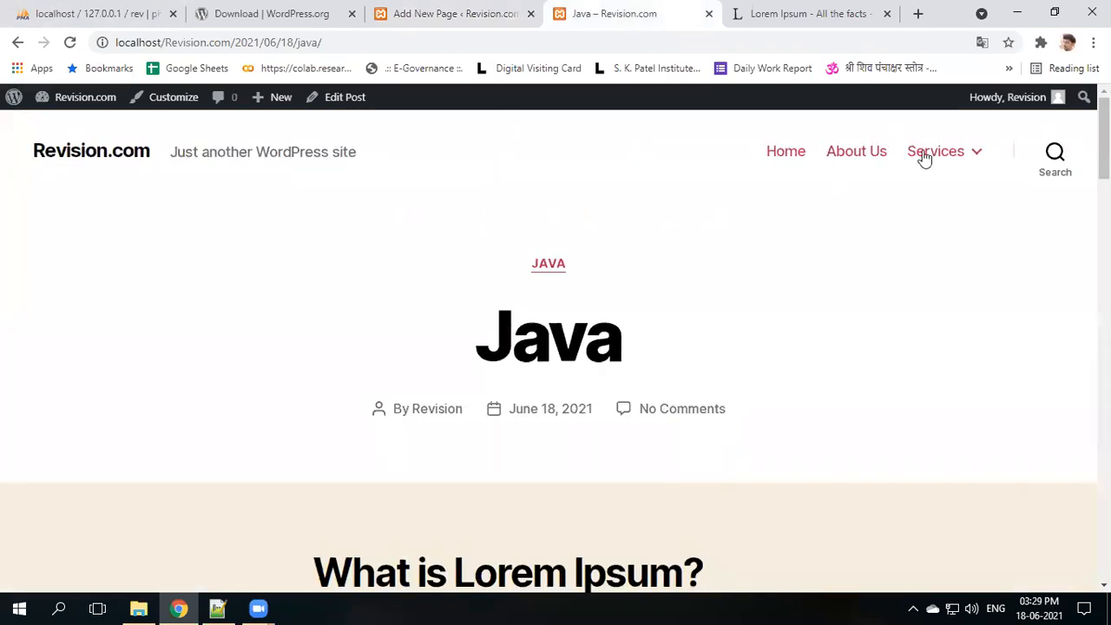
pyautogui.moveTo(933, 157)
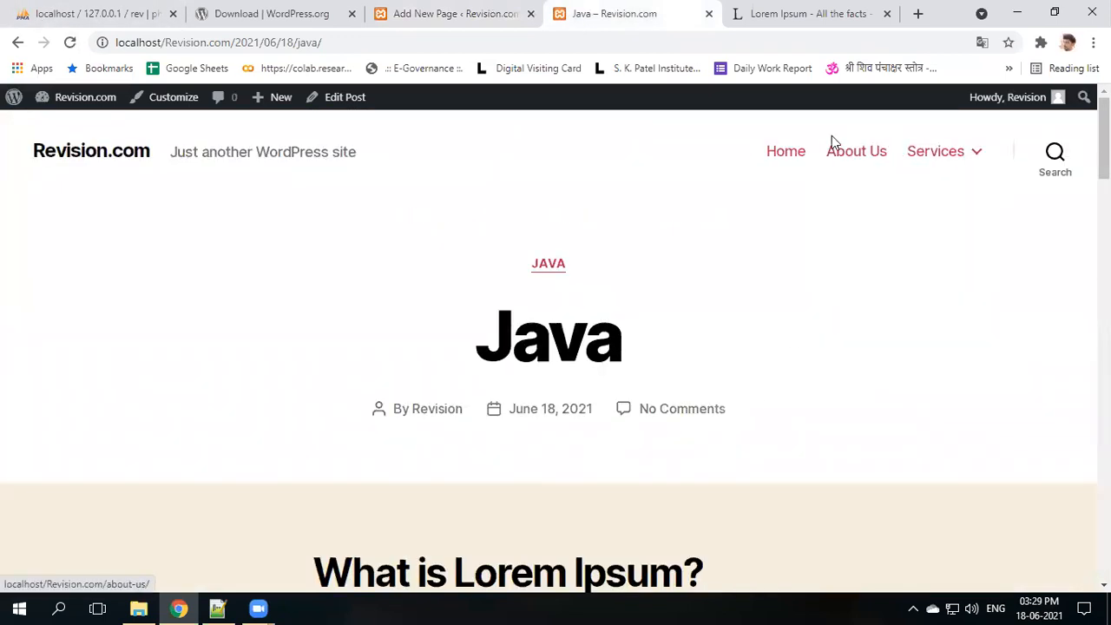
pyautogui.click(437, 13)
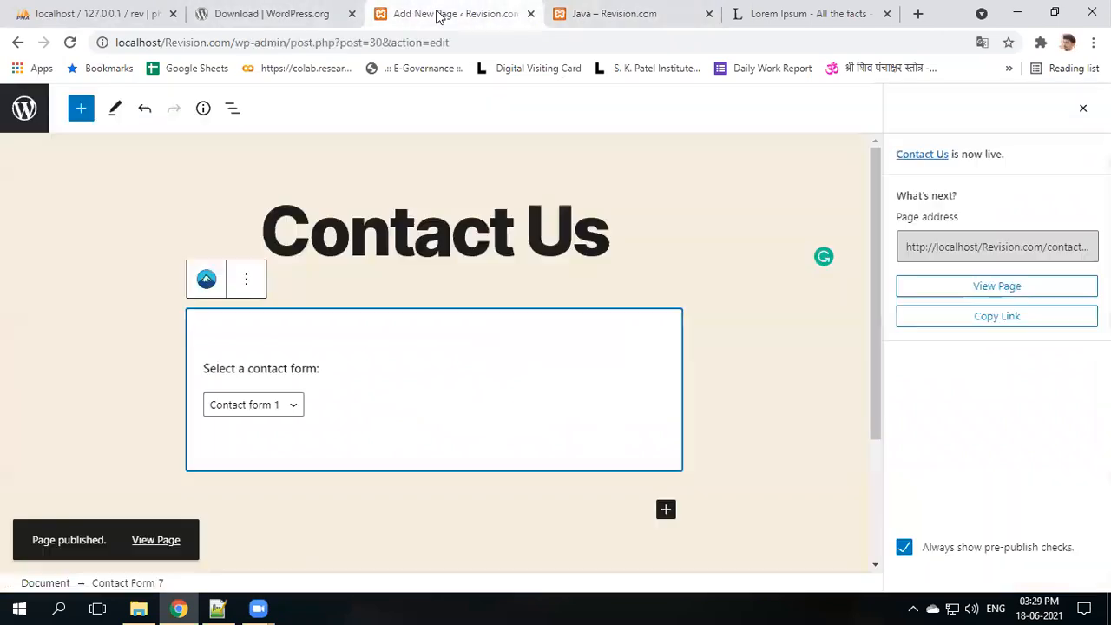
pyautogui.click(24, 107)
pyautogui.moveTo(49, 390)
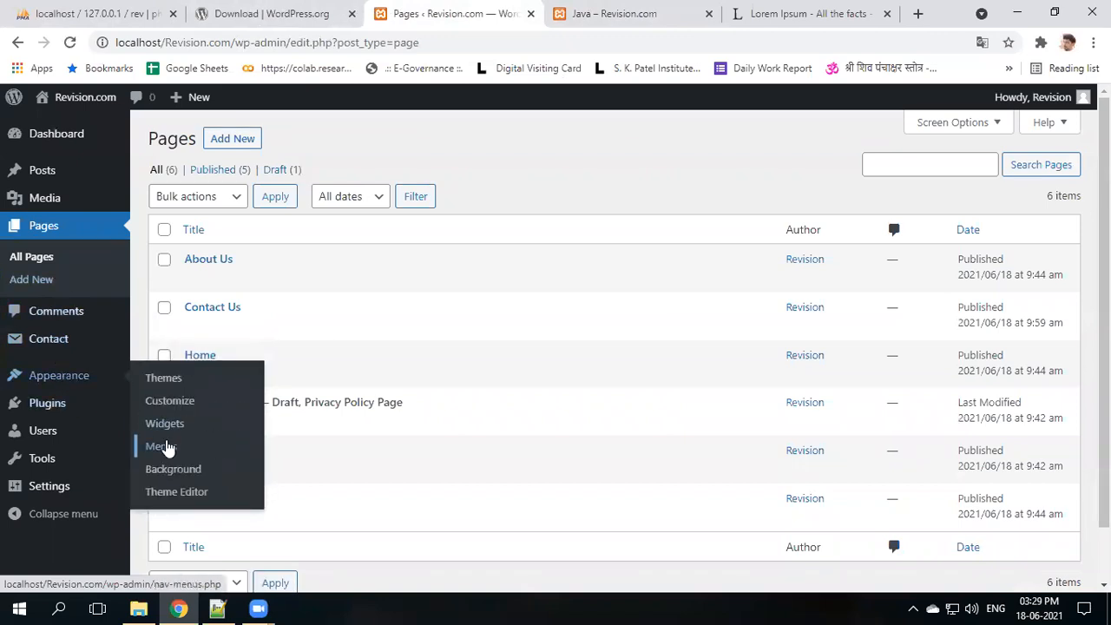
# - Add the Contact Us page to the Main Menu in Appearance > Menus
pyautogui.click(174, 448)
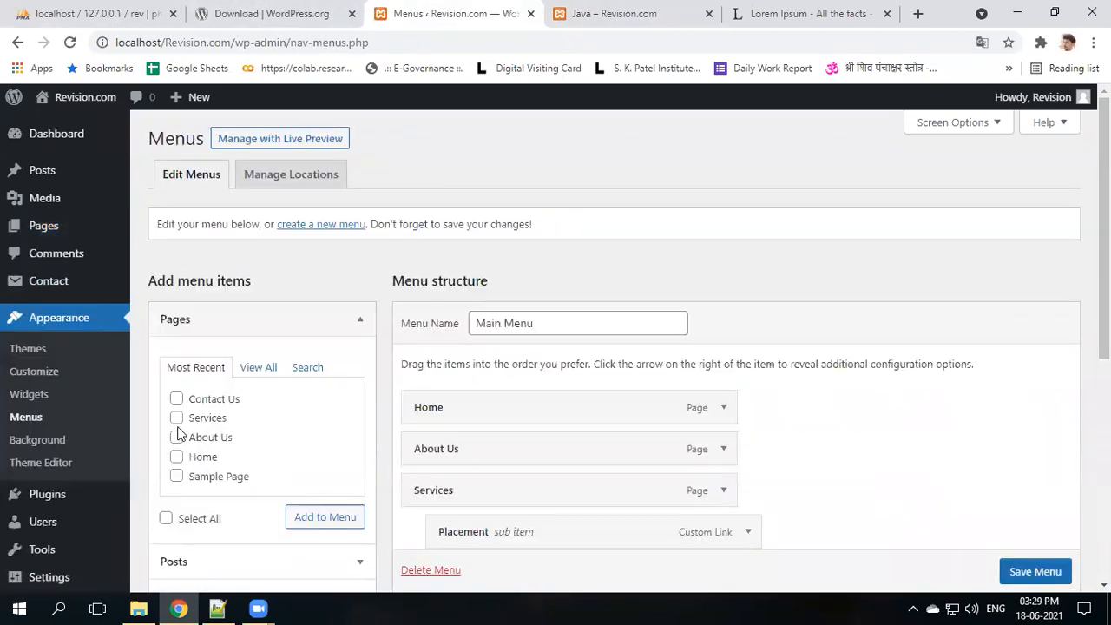
pyautogui.click(176, 400)
pyautogui.click(317, 516)
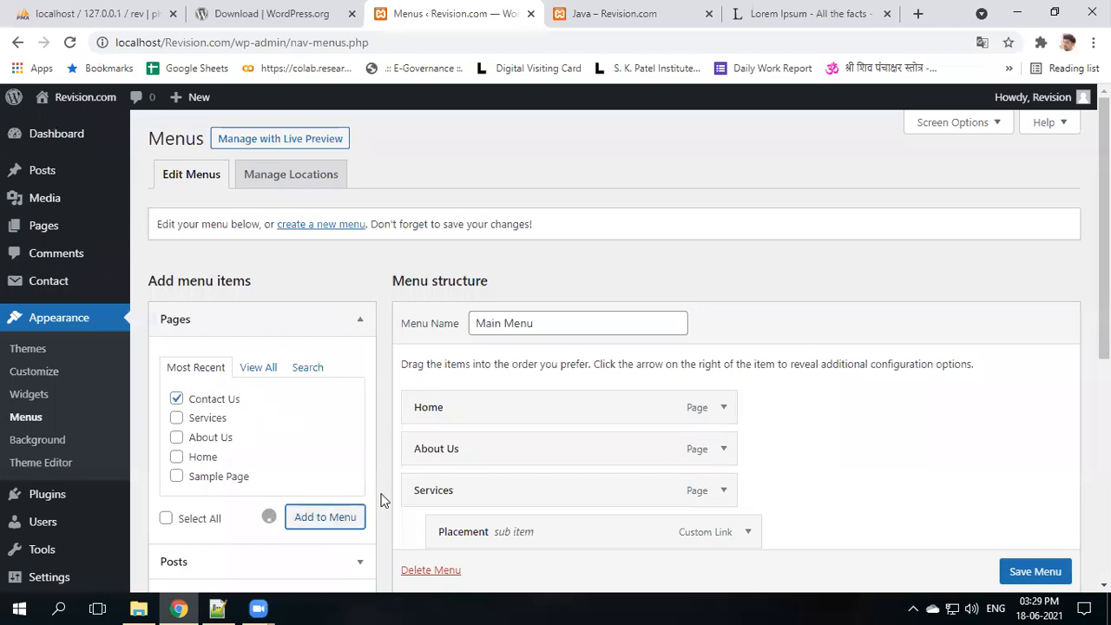
# - Save the Main Menu and reload the Java post to see Contact Us after Services
pyautogui.scroll(-5, 590, 449)
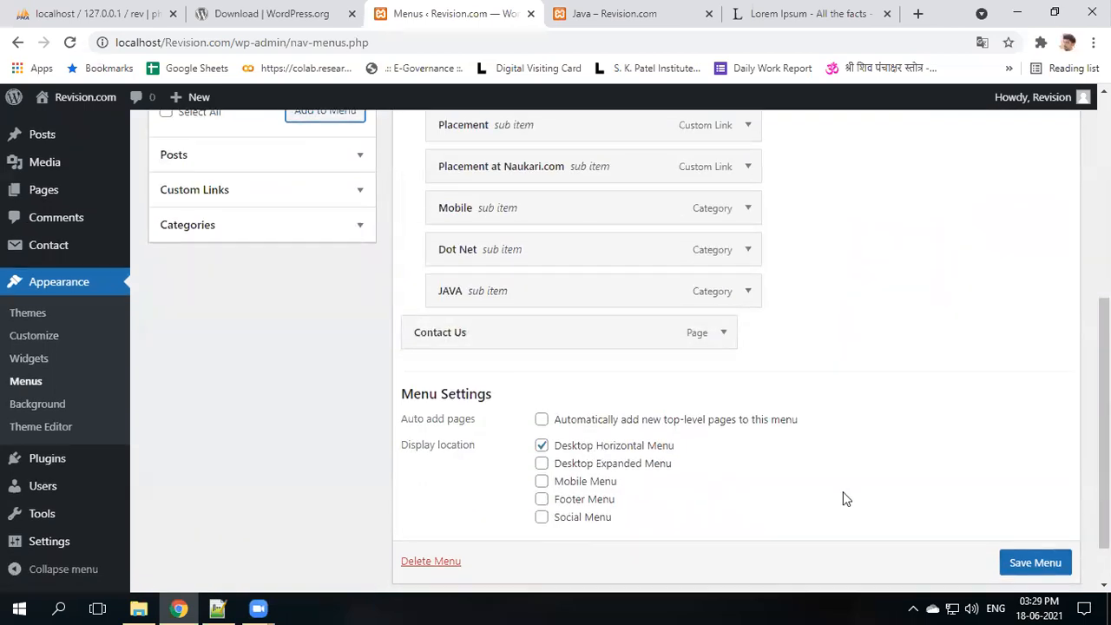
pyautogui.scroll(-1, 954, 538)
pyautogui.click(1046, 524)
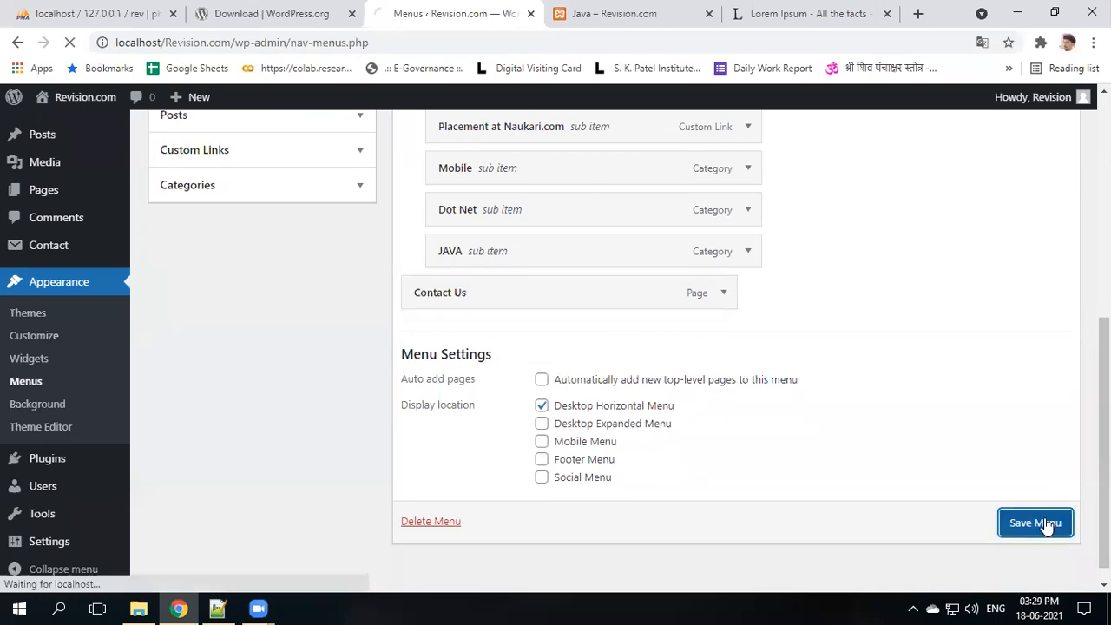
pyautogui.click(625, 14)
pyautogui.click(69, 42)
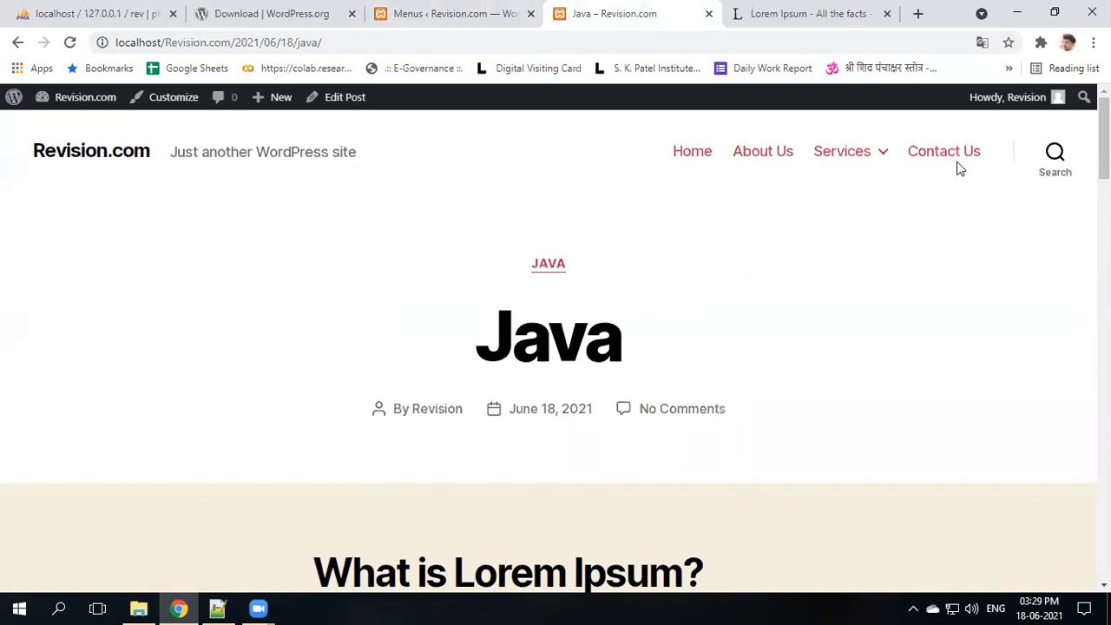
# - Check the live Contact Us form's name, email, subject and message fields, then bring up Notepad++
pyautogui.click(956, 155)
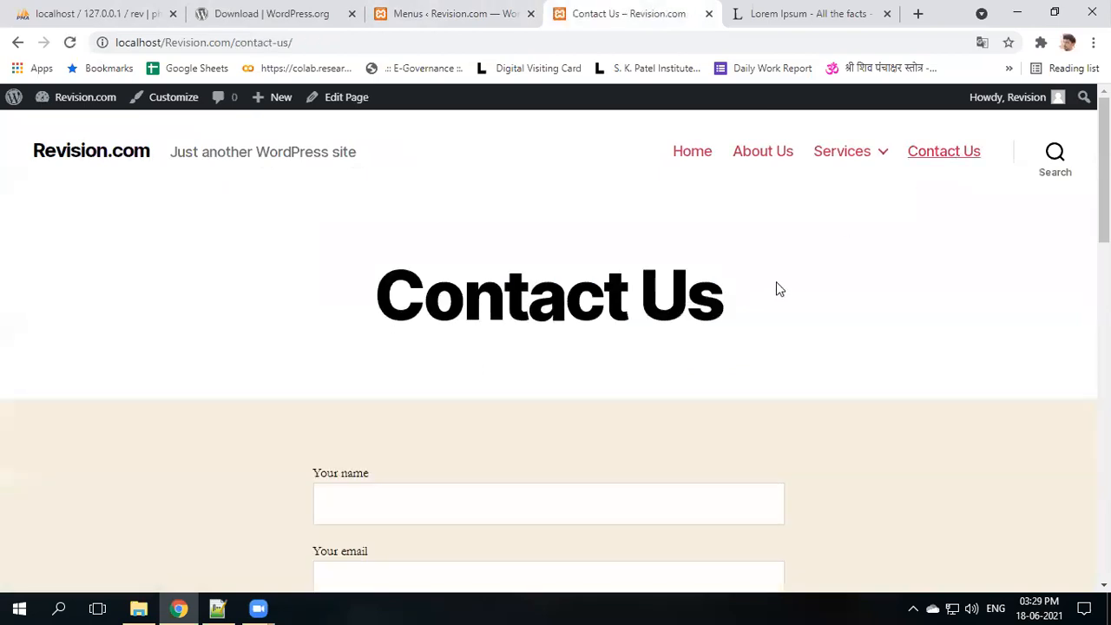
pyautogui.scroll(-2, 779, 289)
pyautogui.scroll(-6, 781, 293)
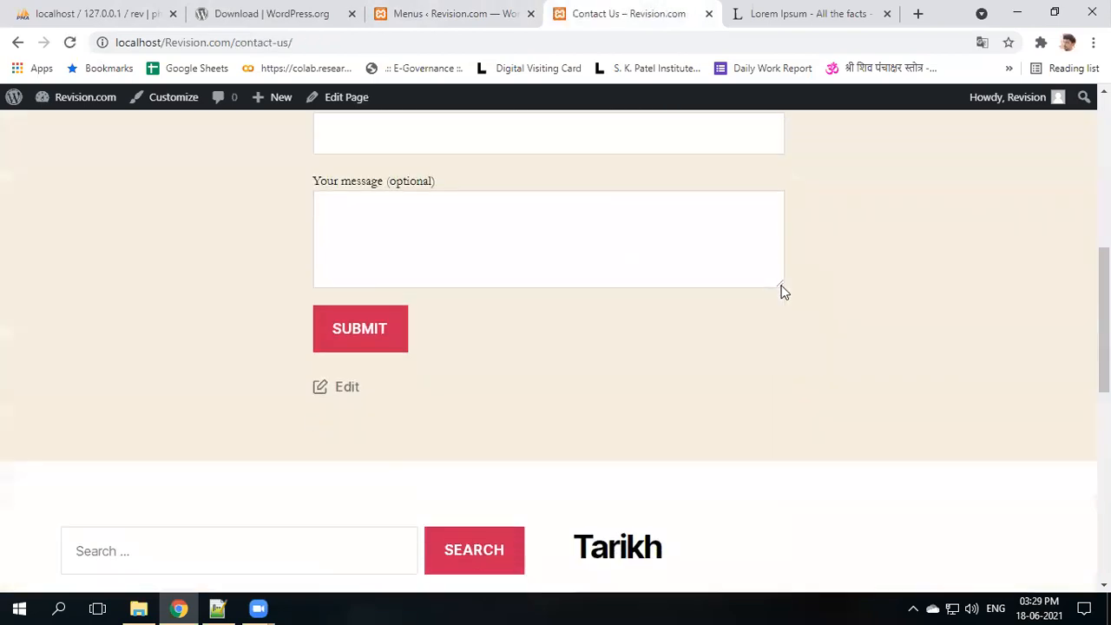
pyautogui.scroll(3, 781, 292)
pyautogui.scroll(4, 461, 209)
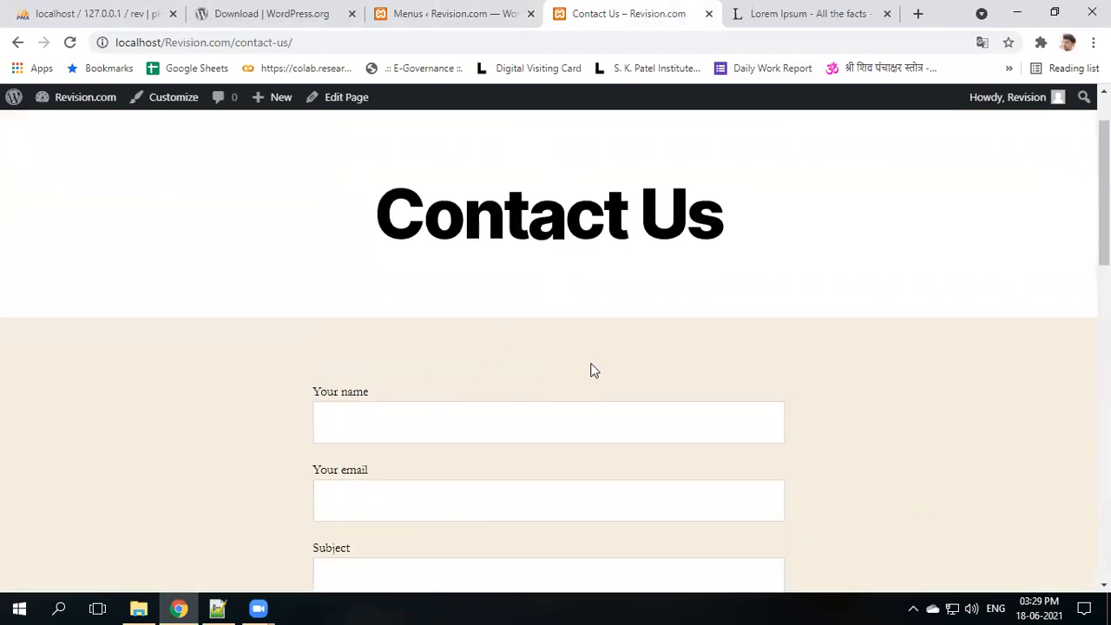
pyautogui.scroll(-3, 594, 370)
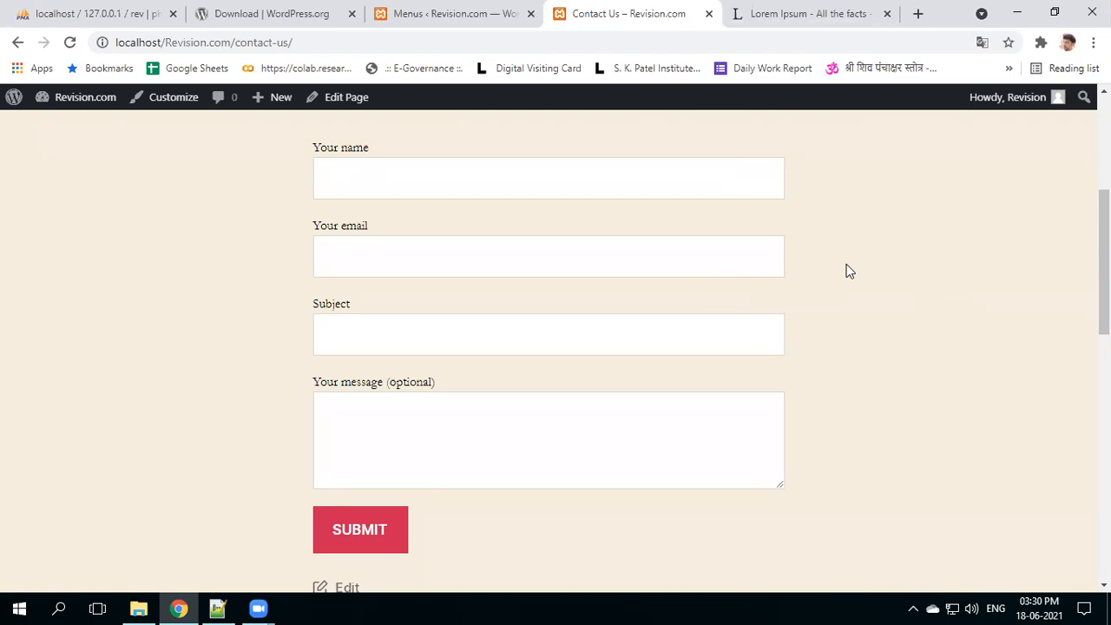
pyautogui.click(437, 8)
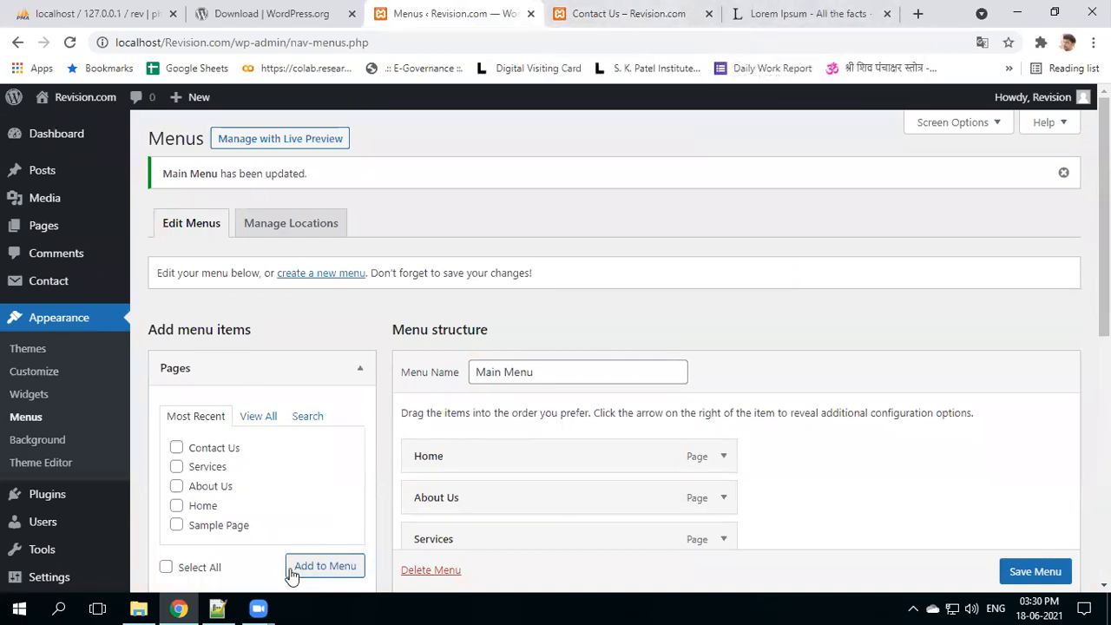
pyautogui.click(217, 608)
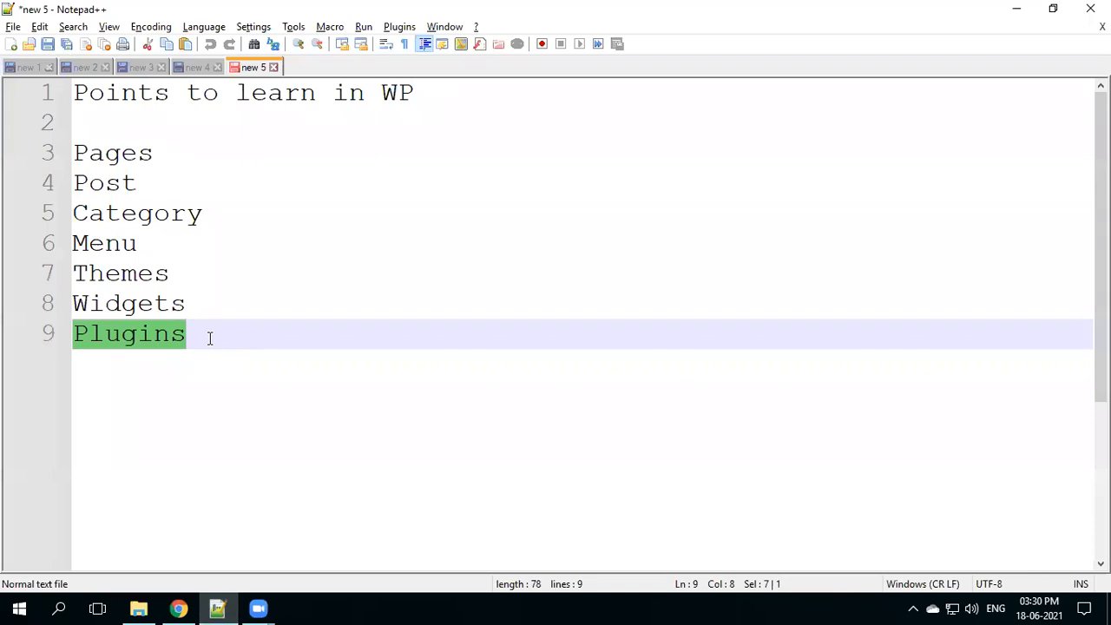
# - Review the WAMP/XAMPP/LAMP/MAMP notes and select WordPress installation steps lines 1 to 8
pyautogui.click(38, 71)
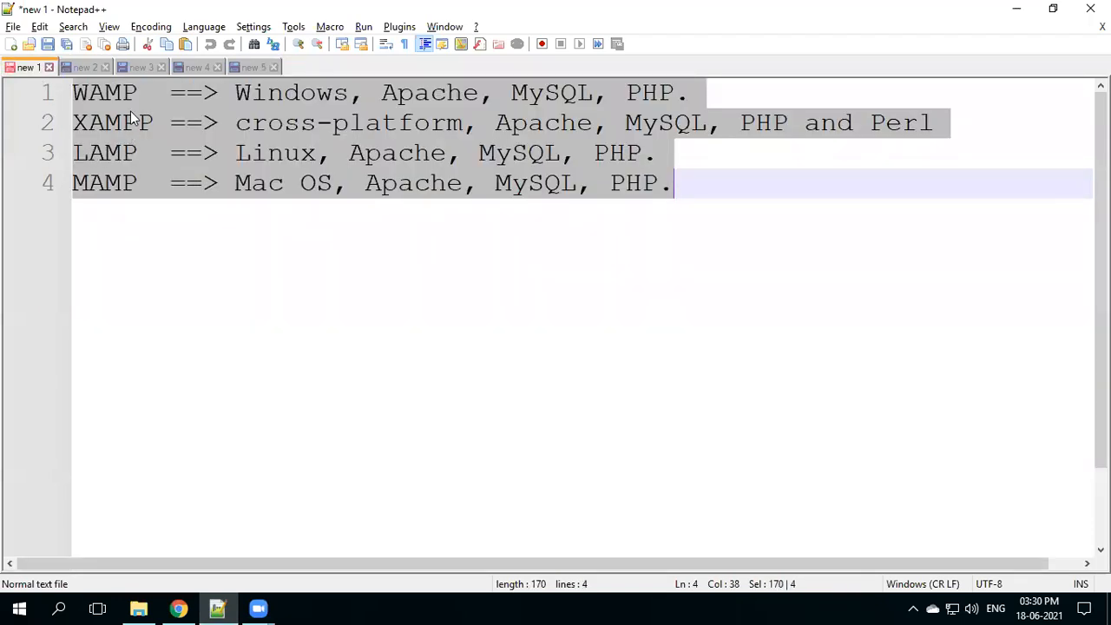
pyautogui.click(87, 69)
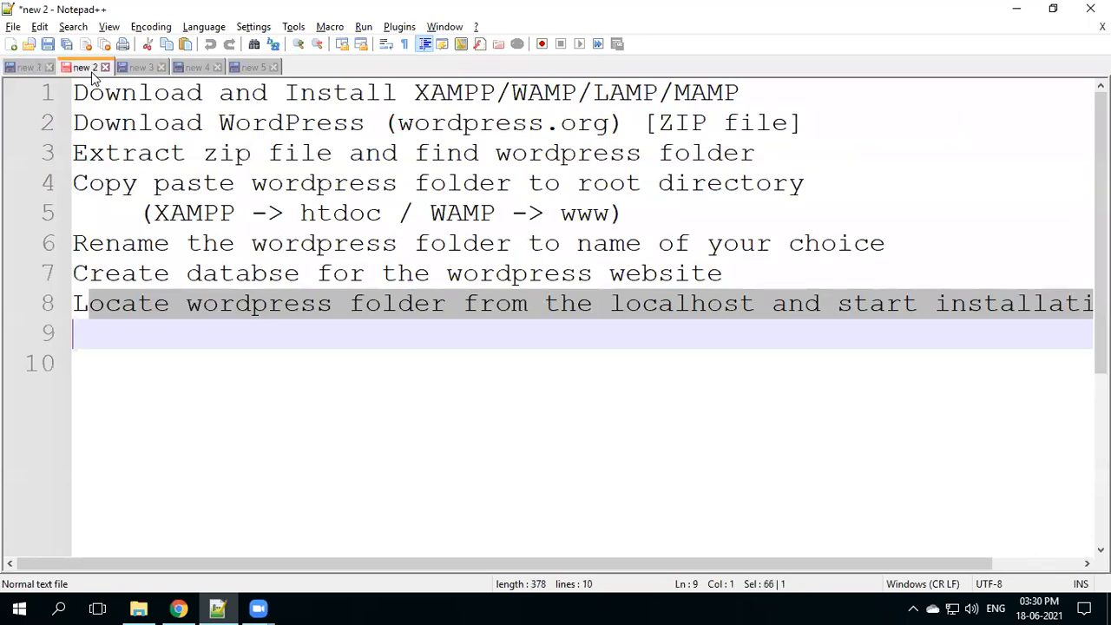
pyautogui.click(132, 94)
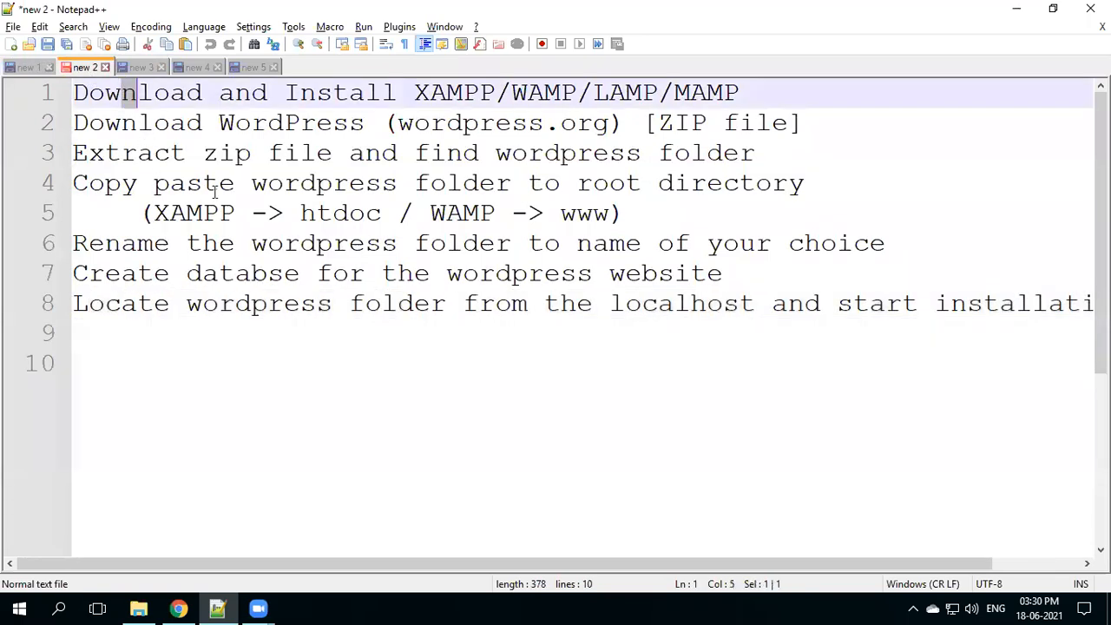
pyautogui.moveTo(214, 193); pyautogui.dragTo(284, 304)
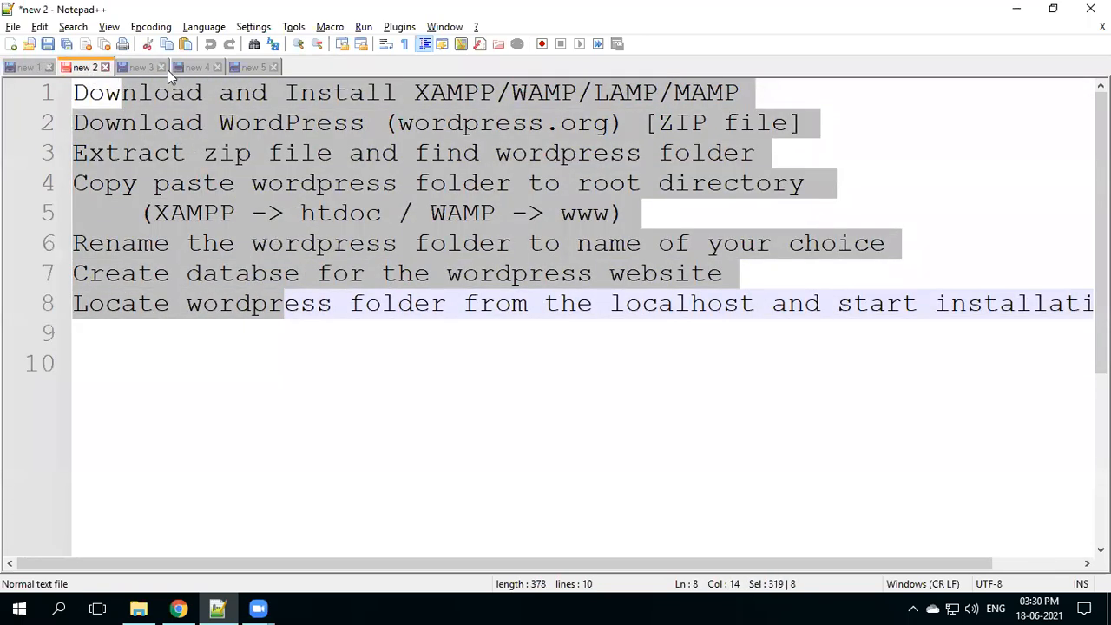
# - Look over the attendance, Section Timings and Points to learn in WP notes, then return to Chrome
pyautogui.click(191, 69)
pyautogui.click(135, 70)
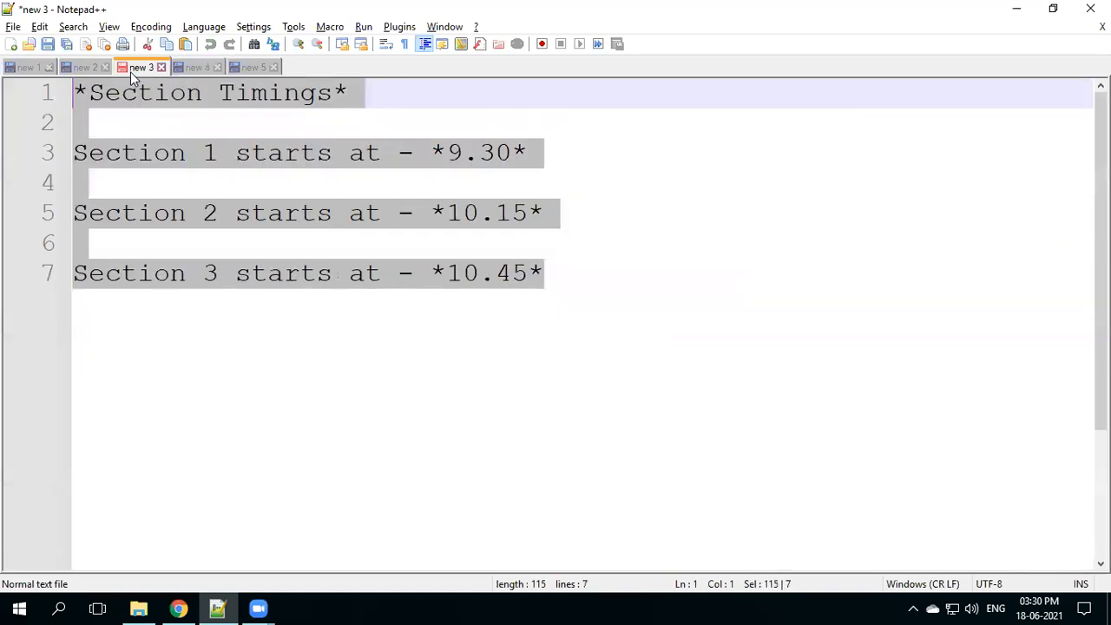
pyautogui.click(254, 67)
pyautogui.moveTo(76, 93); pyautogui.dragTo(186, 334)
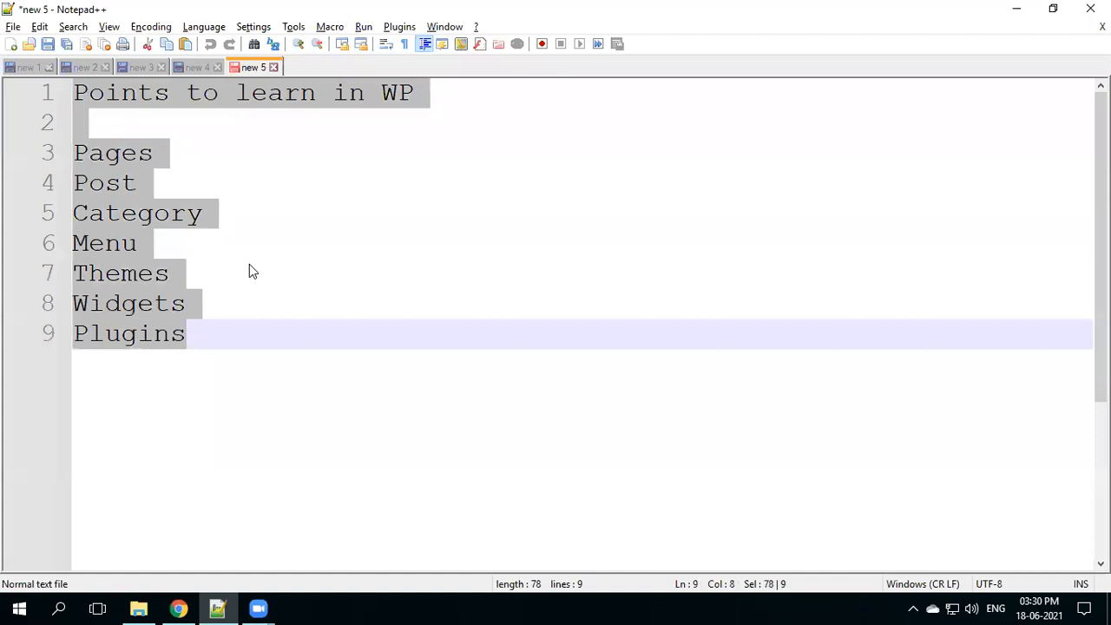
pyautogui.click(179, 607)
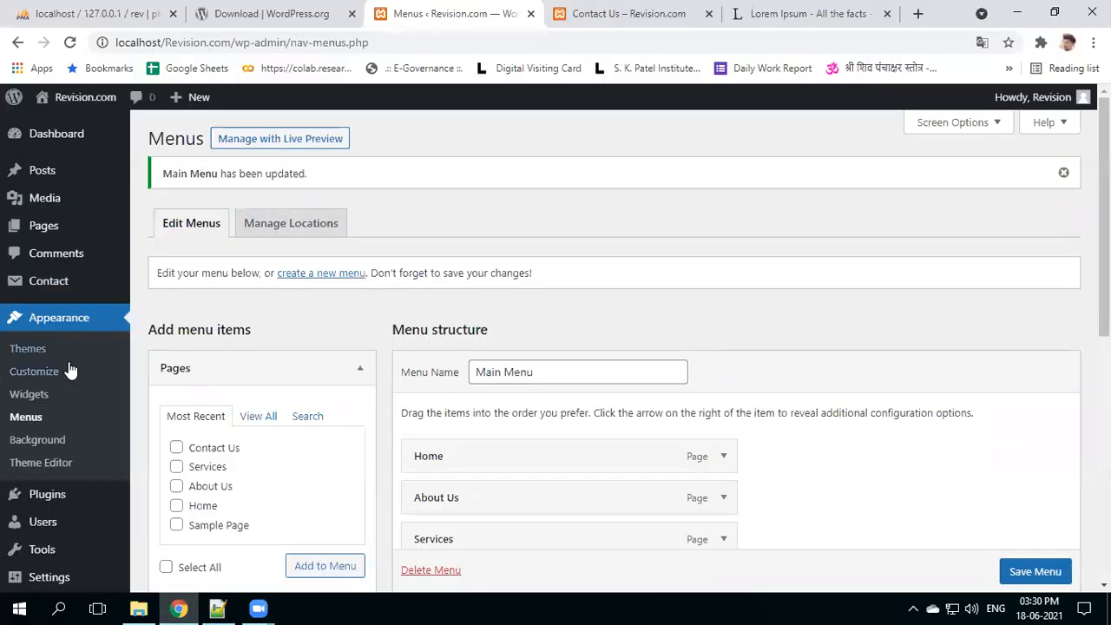
# - Open Contact in the admin sidebar to list Contact form 1 and My testing form
pyautogui.click(31, 288)
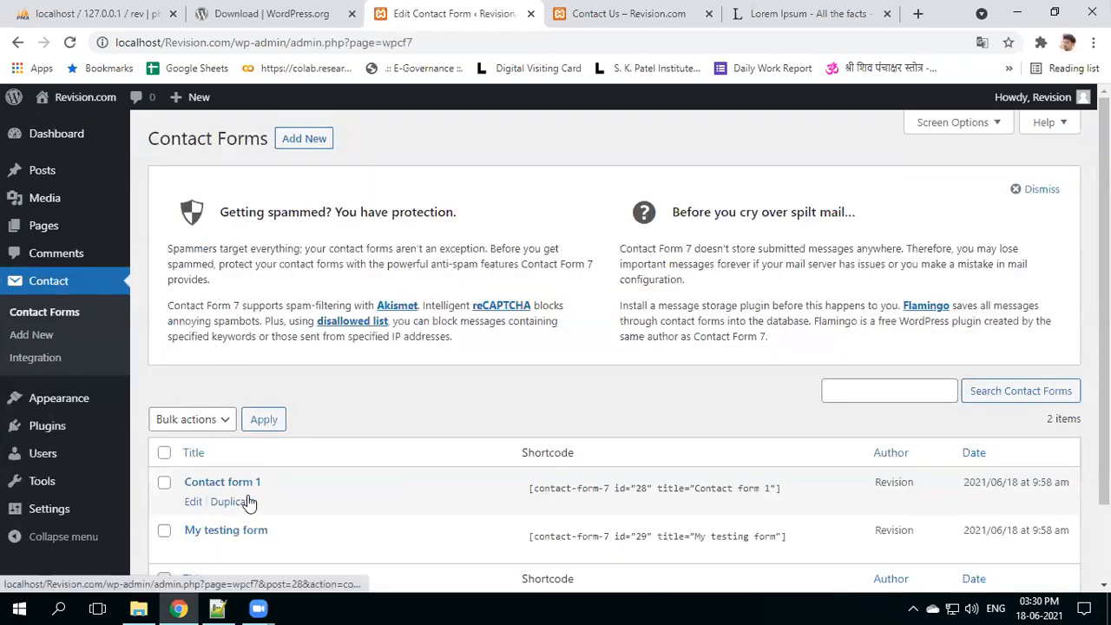